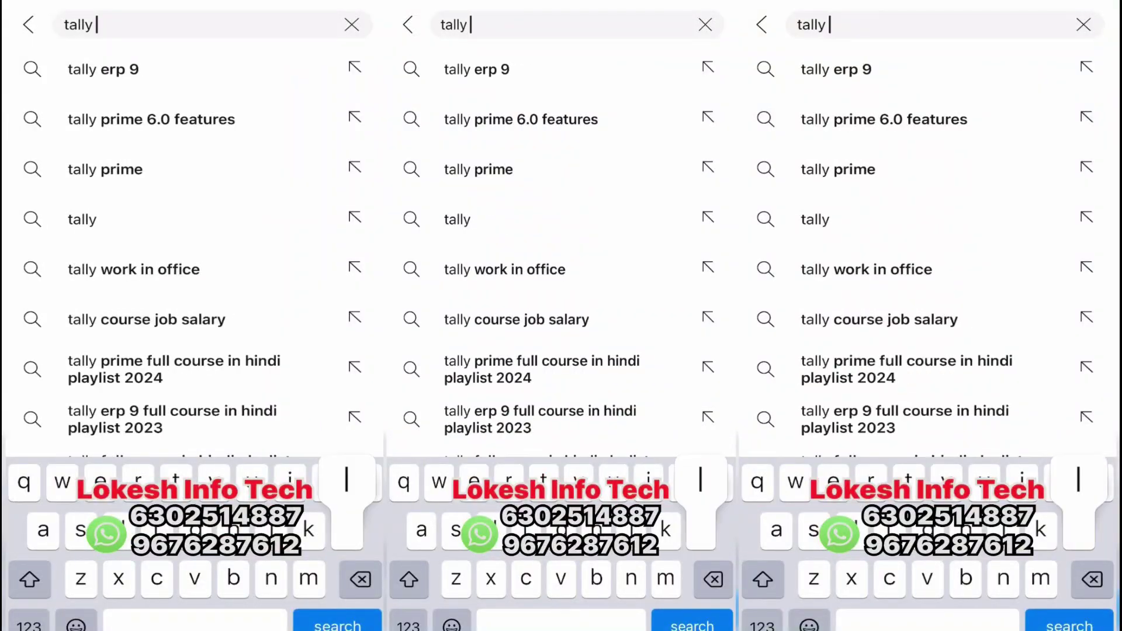
{"action": "key", "text": "Return"}
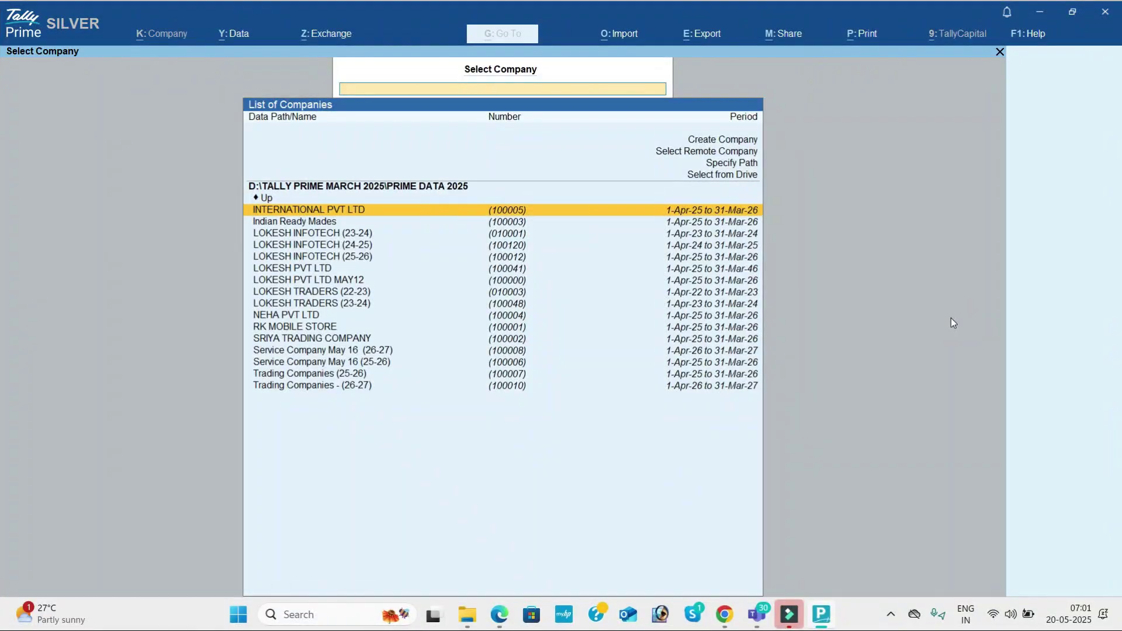
{"action": "mouse_move", "coordinate": [725, 614]}
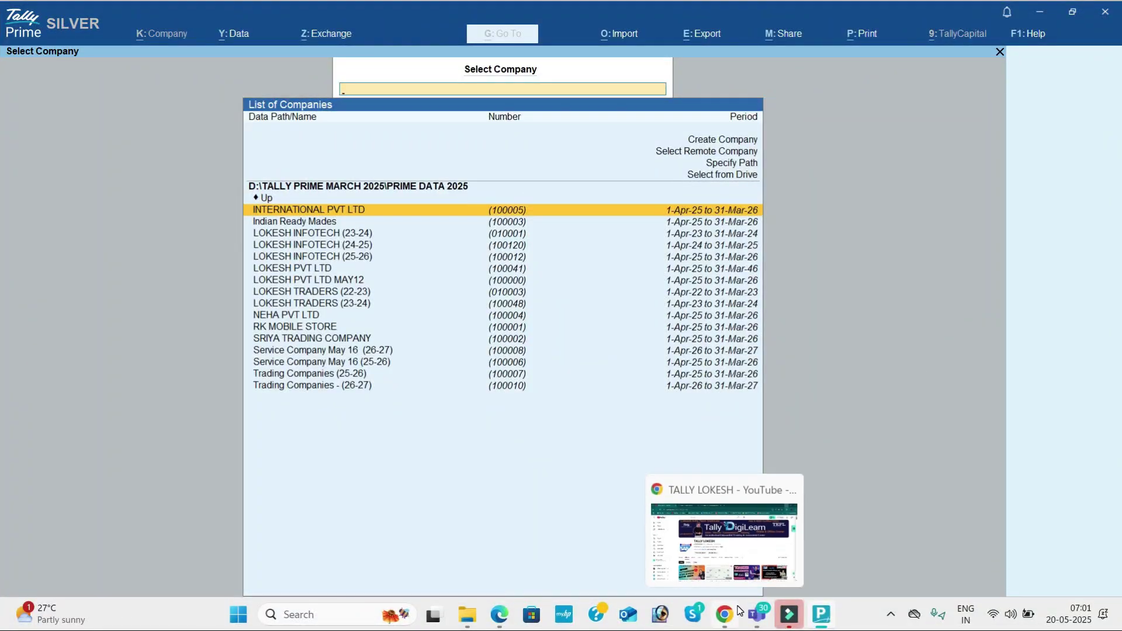
{"action": "left_click", "coordinate": [751, 556]}
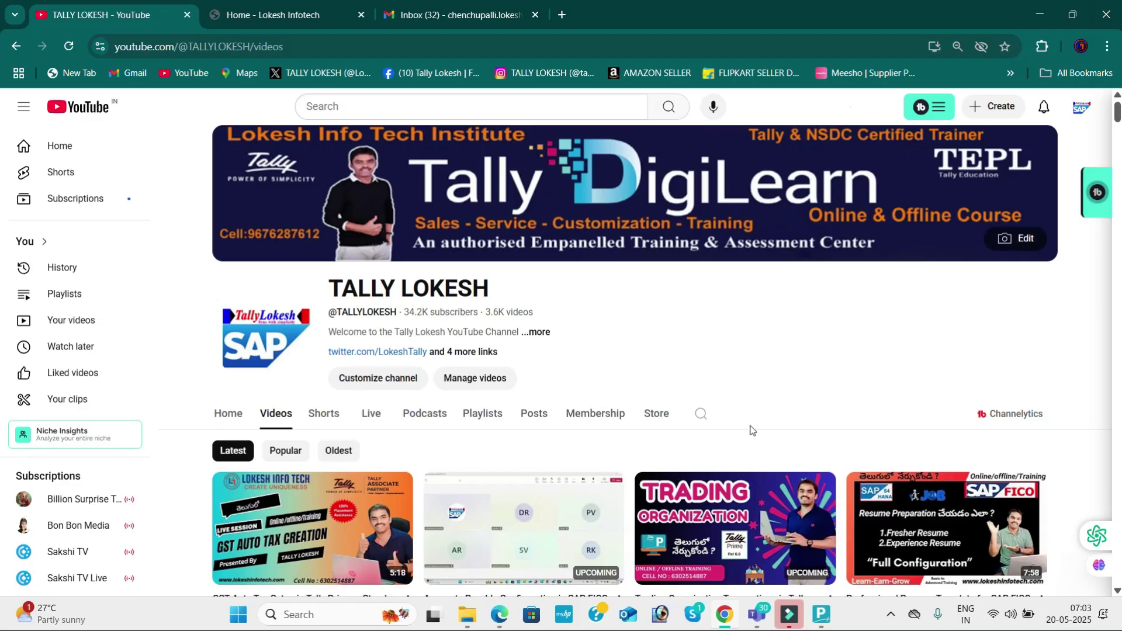
Switch to TallyPrime and start creating a new company from the company selection list.
{"action": "left_click", "coordinate": [829, 629]}
{"action": "key", "text": "Up"}
{"action": "key", "text": "Up"}
{"action": "key", "text": "Up"}
{"action": "key", "text": "Up"}
{"action": "key", "text": "Up"}
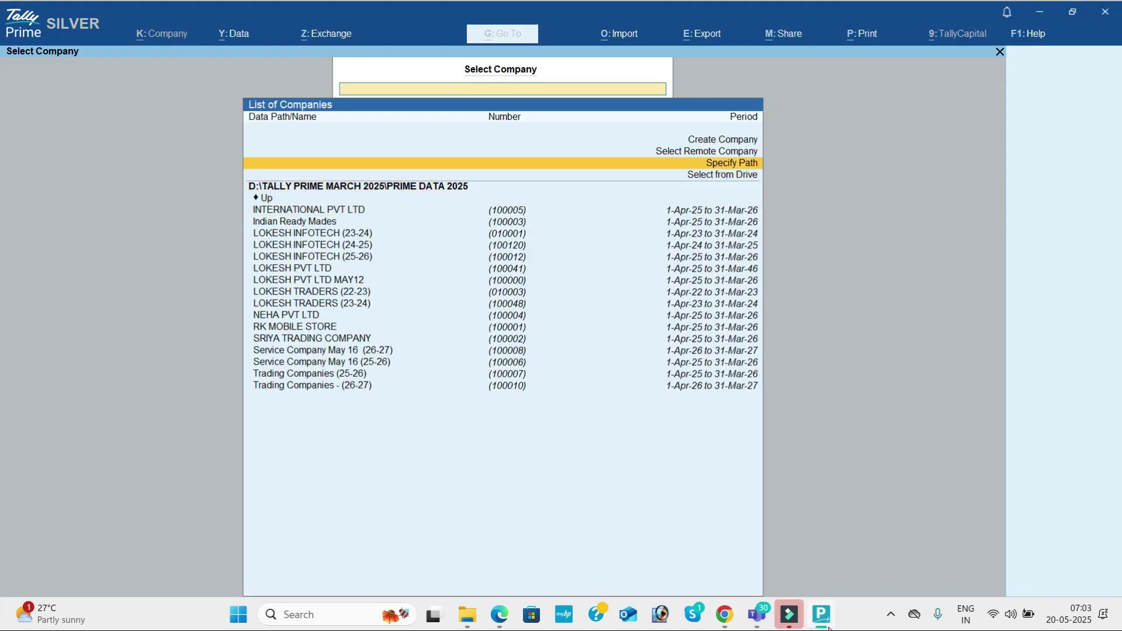
{"action": "key", "text": "Return"}
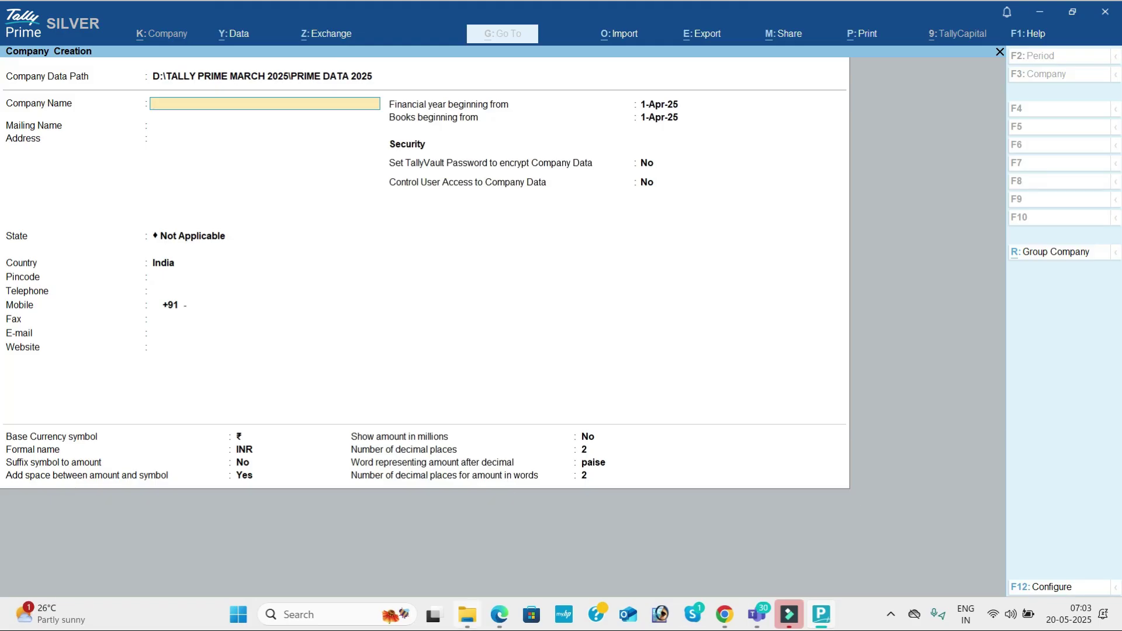
Check the partnership exercise in the PDF, and create the company "Partnership 20" with the state Andhra Pradesh.
{"action": "left_click", "coordinate": [498, 614]}
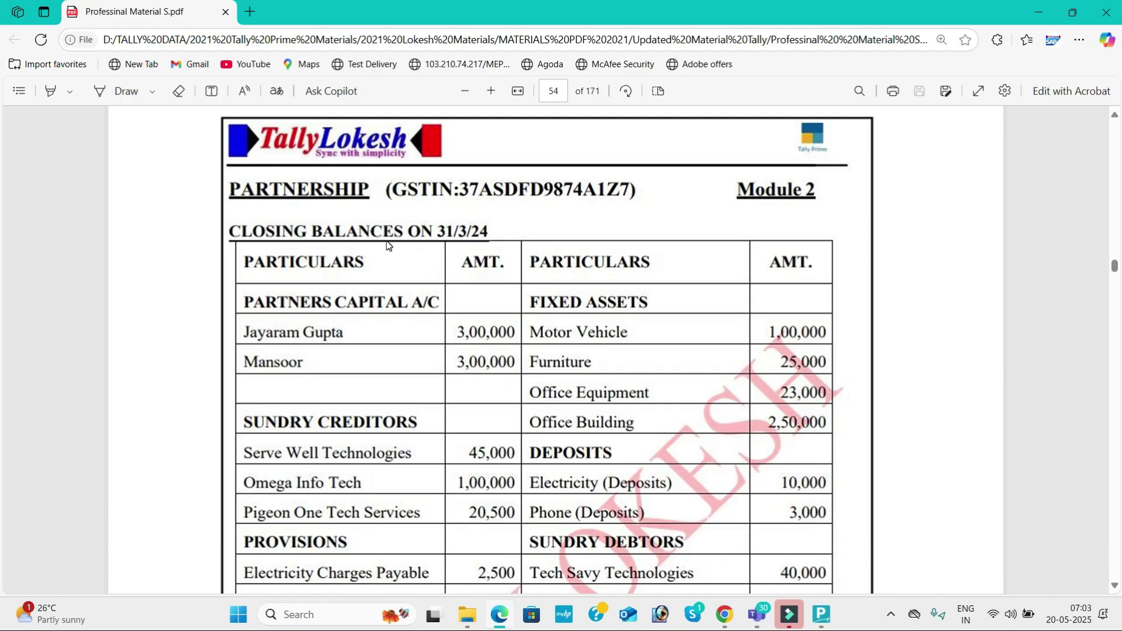
{"action": "key", "text": "alt+Tab"}
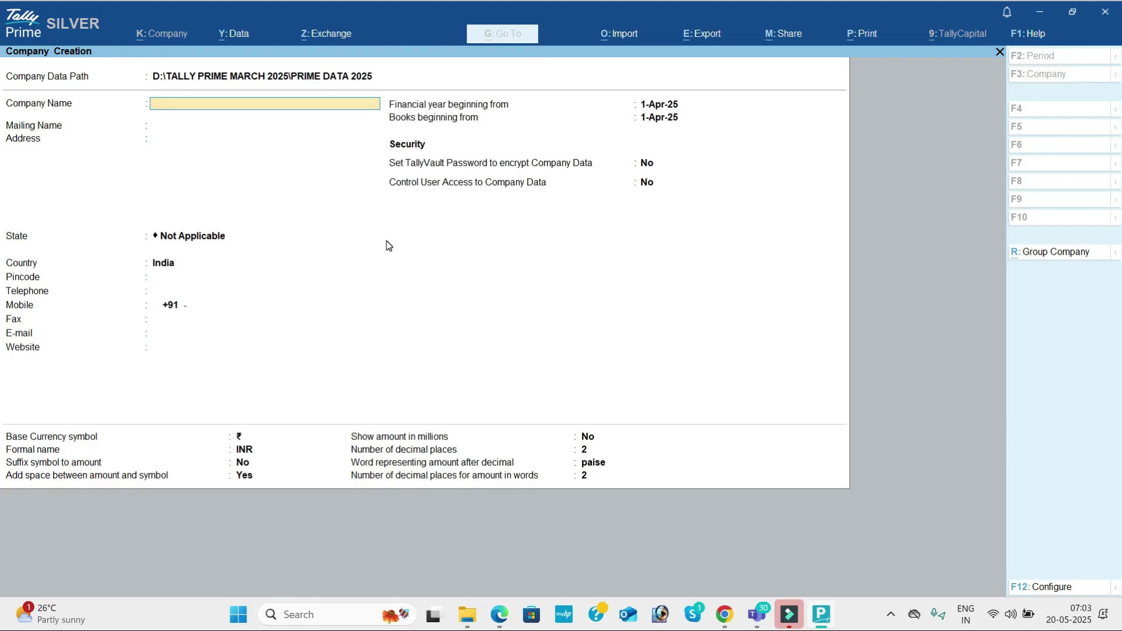
{"action": "type", "text": "Partnership 20"}
{"action": "key", "text": "Return"}
{"action": "key", "text": "Return"}
{"action": "key", "text": "Return"}
{"action": "key", "text": "Down"}
{"action": "key", "text": "Down"}
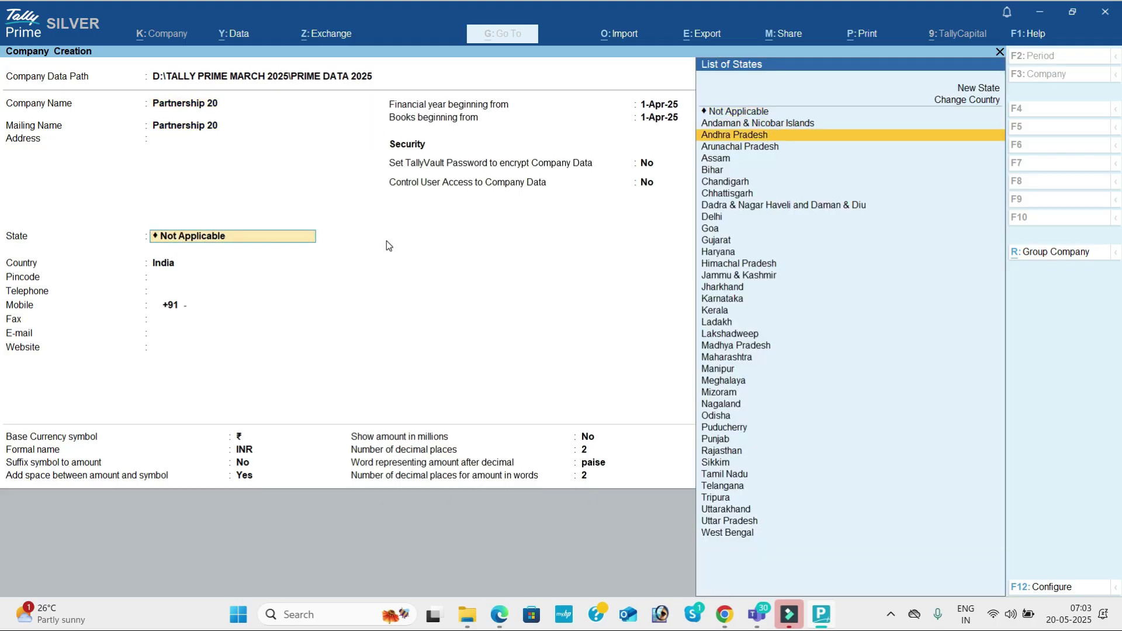
{"action": "key", "text": "Return"}
{"action": "key", "text": "ctrl+a"}
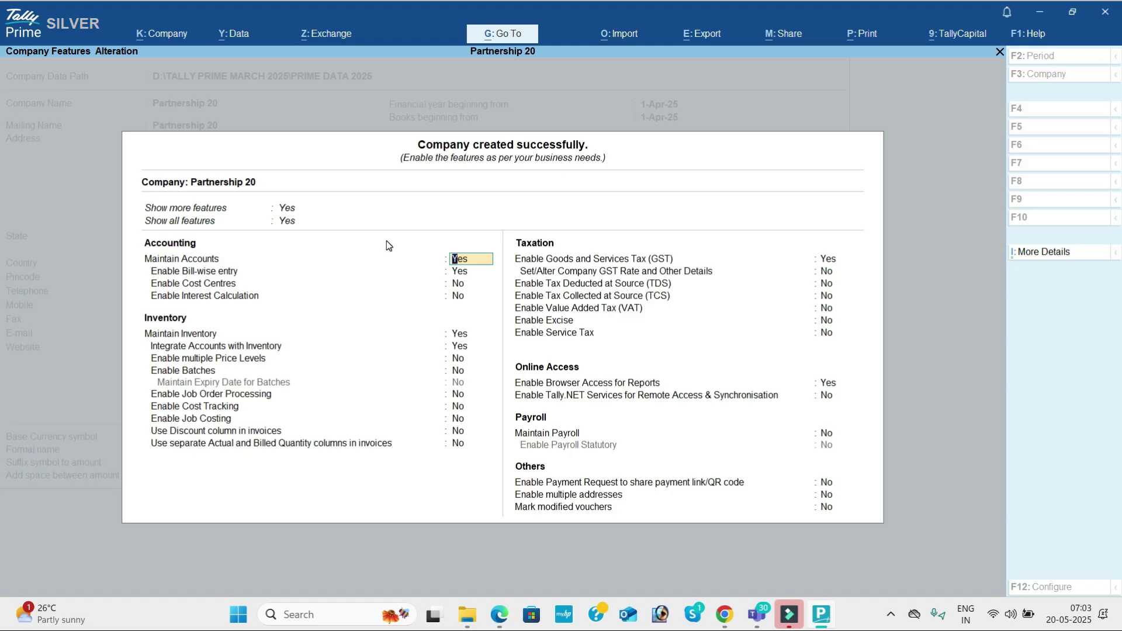
Disable bill-wise entry in the company features and keep the remaining accounting and inventory options as they are.
{"action": "key", "text": "Return"}
{"action": "key", "text": "n"}
{"action": "key", "text": "Return"}
{"action": "key", "text": "Return"}
{"action": "key", "text": "Return"}
{"action": "key", "text": "Return"}
{"action": "key", "text": "Return"}
{"action": "key", "text": "Return"}
{"action": "key", "text": "Return"}
{"action": "key", "text": "Return"}
{"action": "key", "text": "Return"}
{"action": "key", "text": "Return"}
{"action": "key", "text": "Return"}
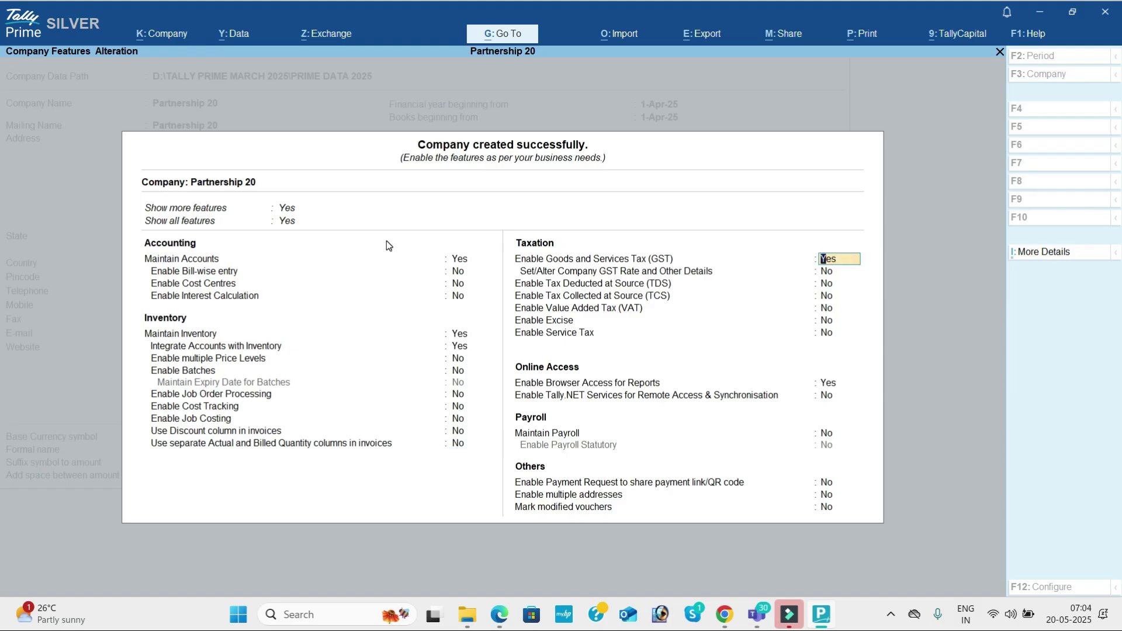
Keep GST enabled, accept Andhra Pradesh and the Regular registration type, and begin the GSTIN with its state code.
{"action": "key", "text": "Return"}
{"action": "key", "text": "Return"}
{"action": "key", "text": "Return"}
{"action": "key", "text": "Return"}
{"action": "type", "text": "37"}
{"action": "key", "text": "Return"}
{"action": "key", "text": "Return"}
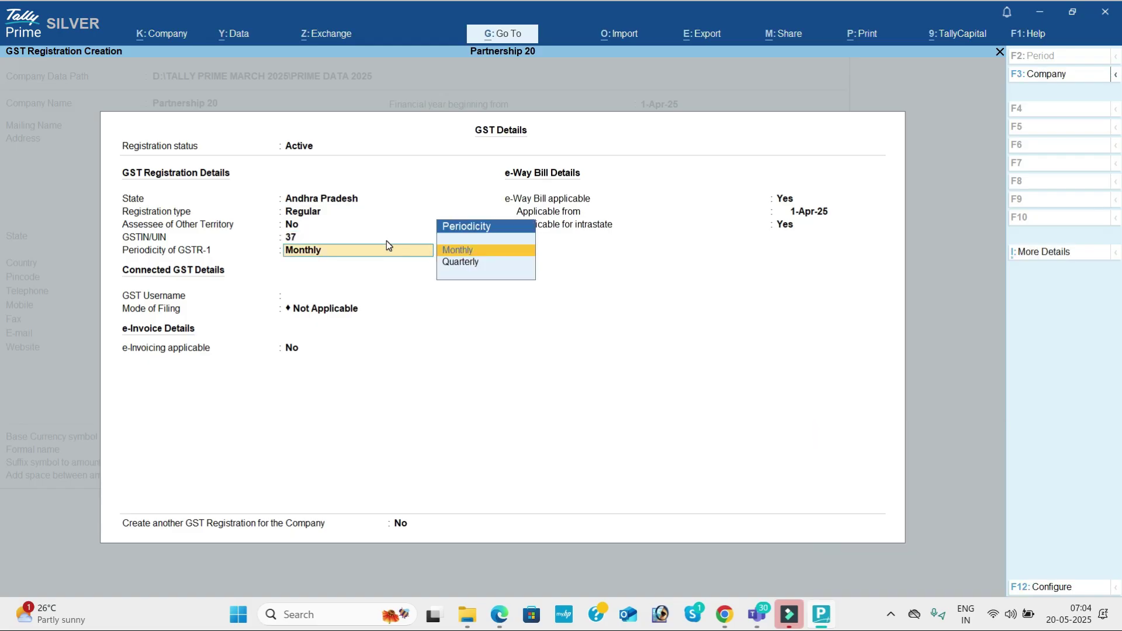
{"action": "key", "text": "BackSpace"}
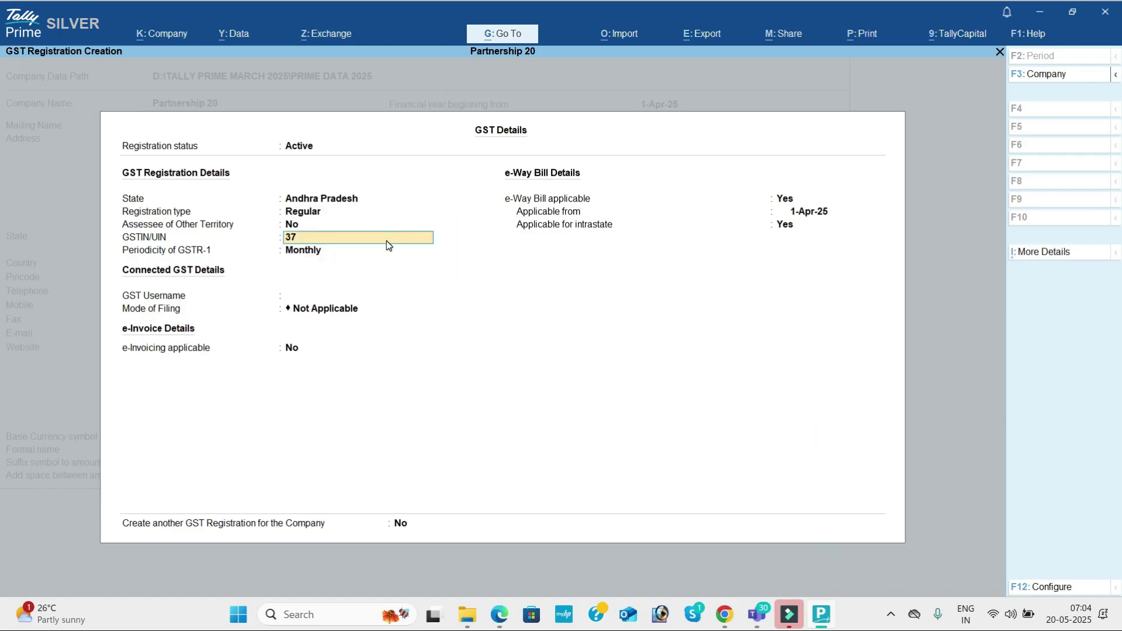
Complete the company's GSTIN from the PDF exercise, and save the GST registration and the company features.
{"action": "key", "text": "alt+Tab"}
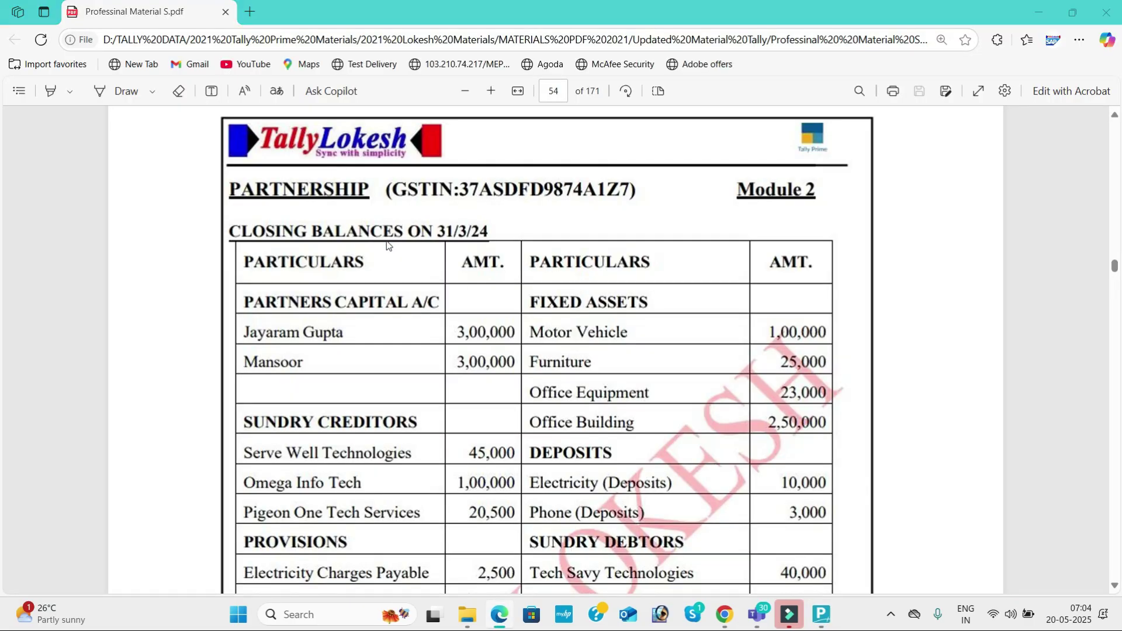
{"action": "key", "text": "alt+Tab"}
{"action": "type", "text": "ASDFG"}
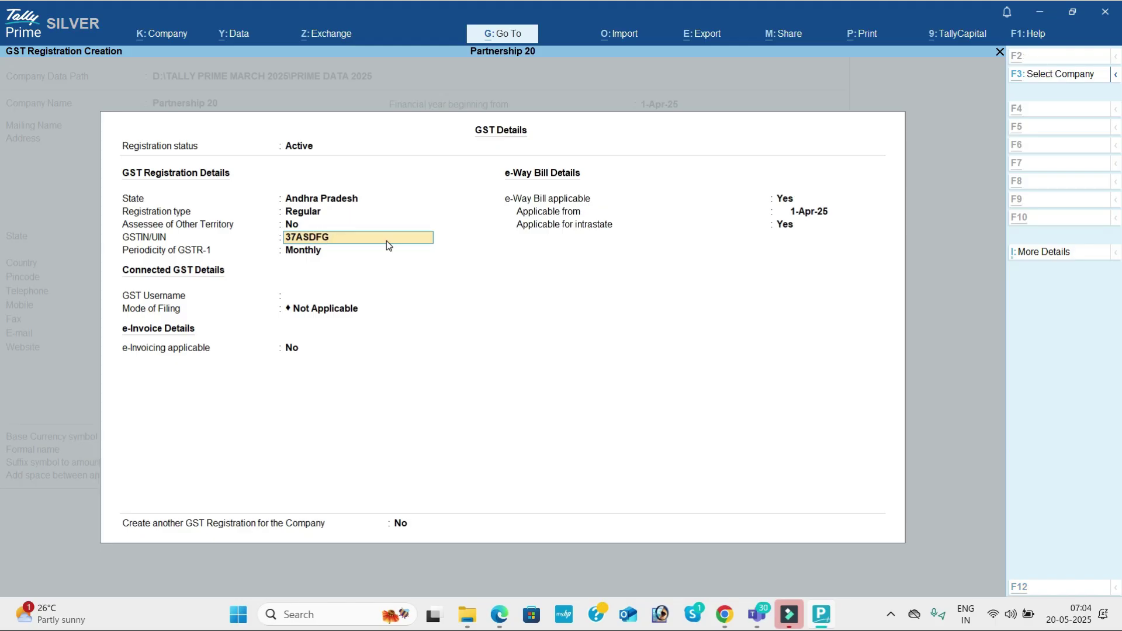
{"action": "key", "text": "alt+Tab"}
{"action": "key", "text": "alt+Tab"}
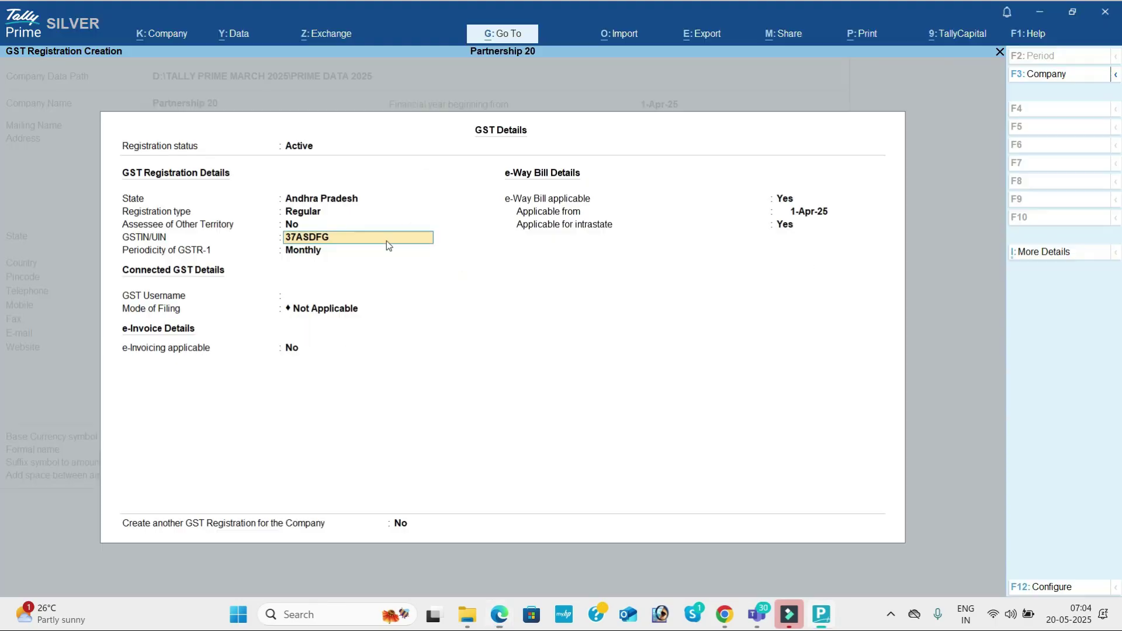
{"action": "key", "text": "BackSpace"}
{"action": "type", "text": "D98"}
{"action": "key", "text": "alt+Tab"}
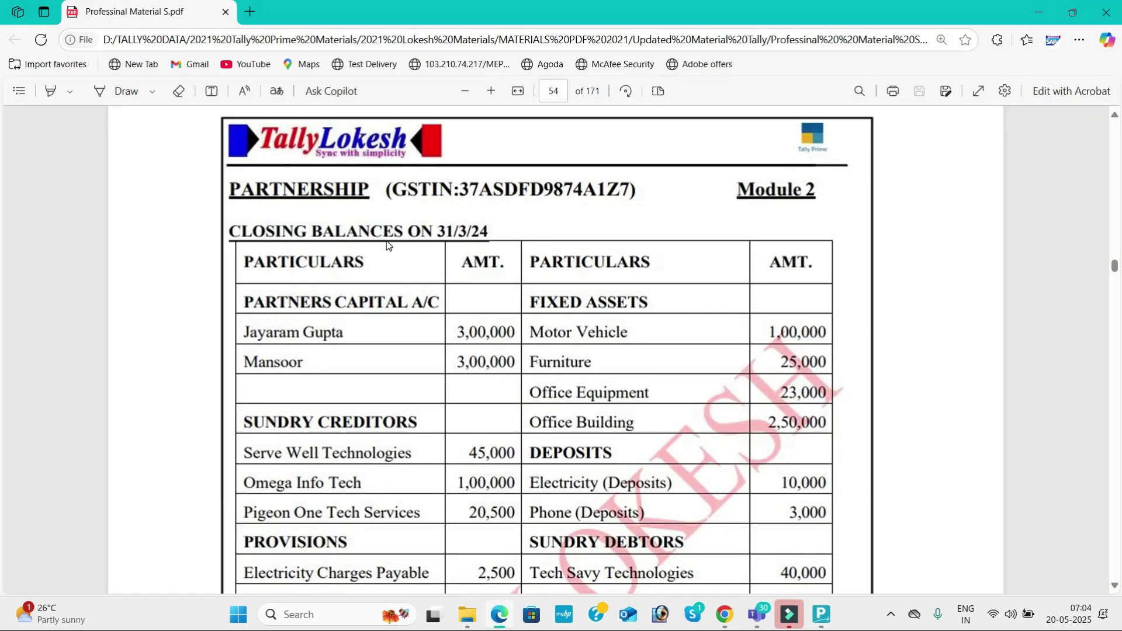
{"action": "key", "text": "alt+Tab"}
{"action": "type", "text": "74"}
{"action": "type", "text": "A1Z7"}
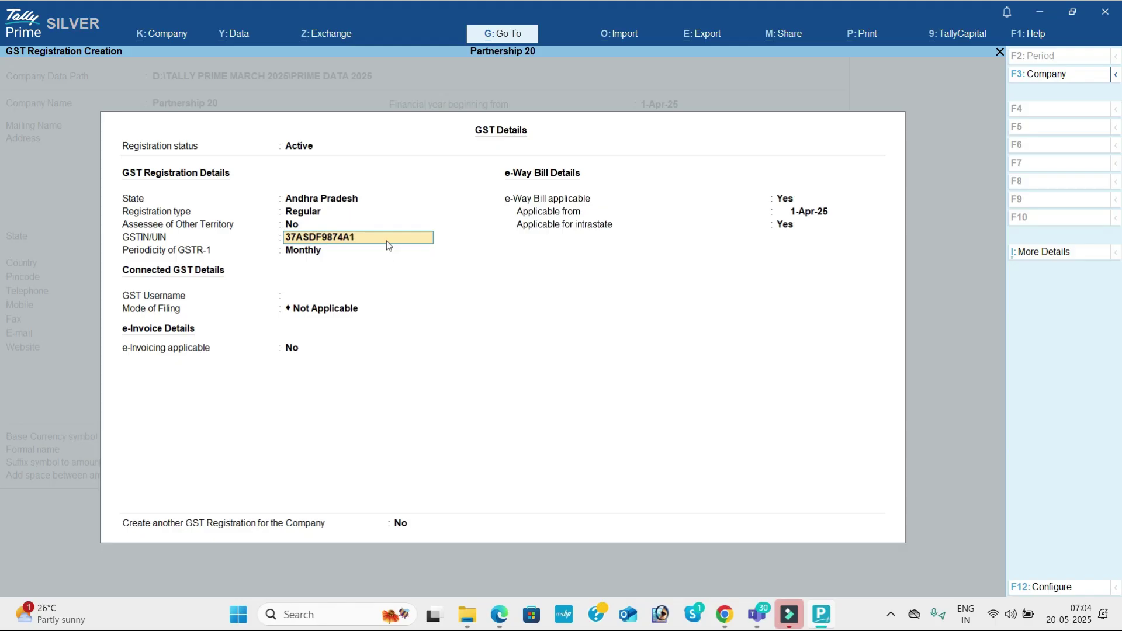
{"action": "key", "text": "alt+Tab"}
{"action": "key", "text": "alt+Tab"}
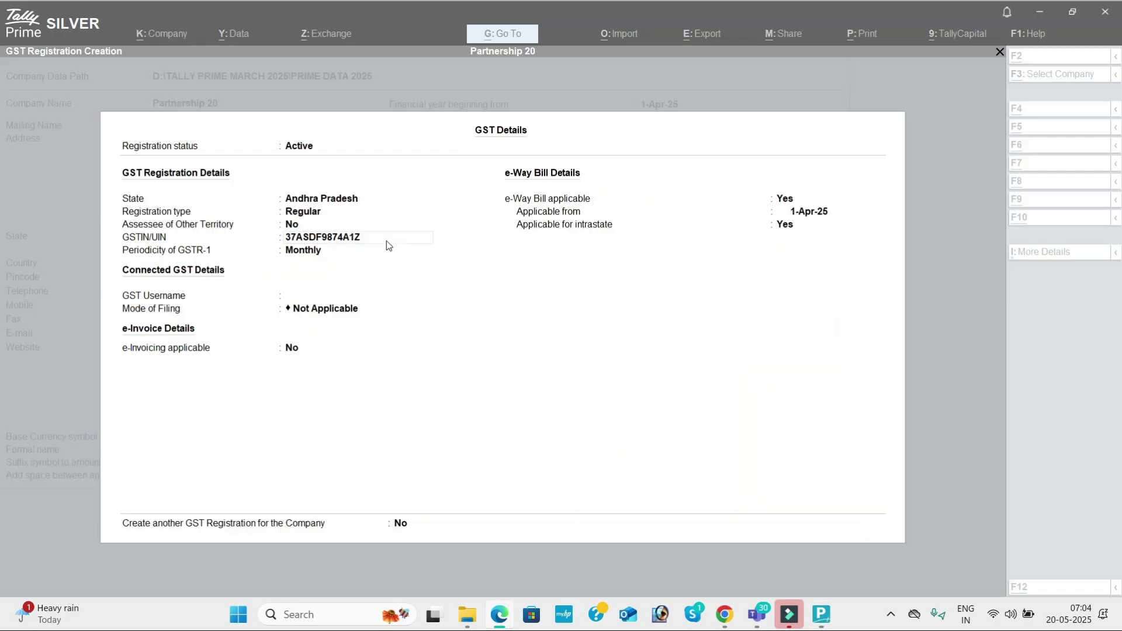
{"action": "key", "text": "Return"}
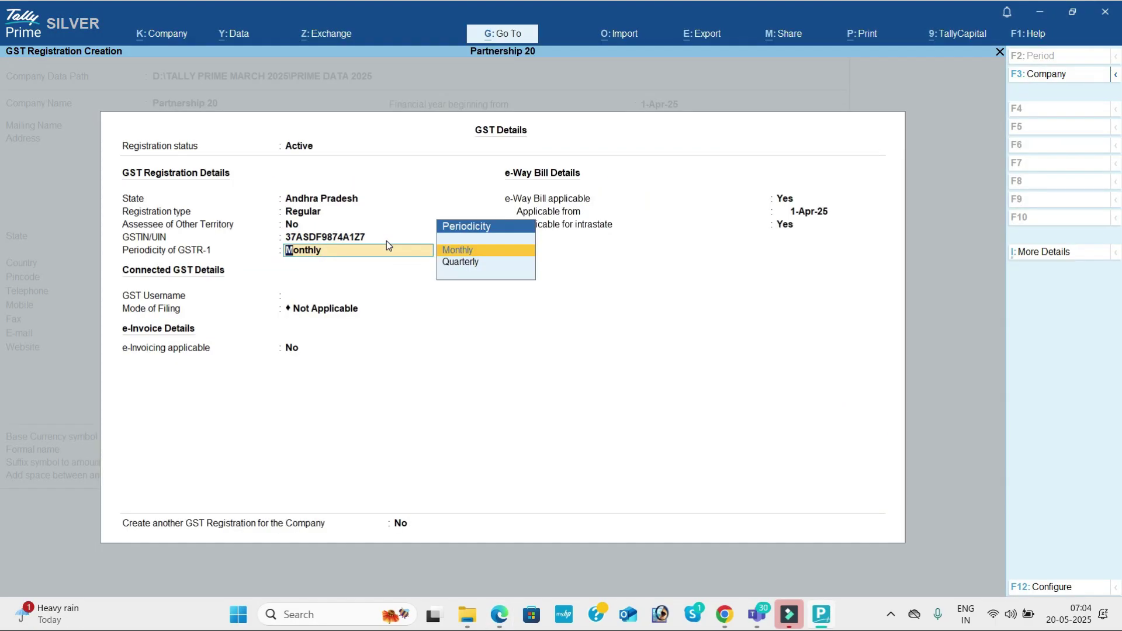
{"action": "key", "text": "ctrl+a"}
{"action": "key", "text": "ctrl+a"}
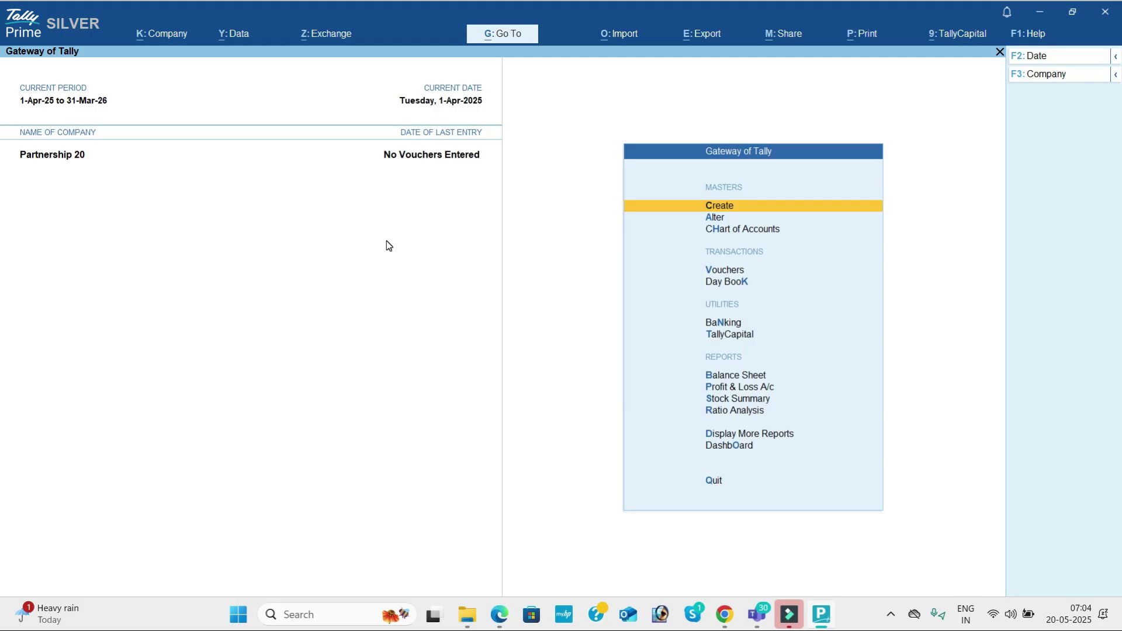
Start a new ledger named after the first partner listed under Partners Capital A/C in the PDF.
{"action": "key", "text": "Return"}
{"action": "key", "text": "Down"}
{"action": "key", "text": "Return"}
{"action": "key", "text": "alt+Tab"}
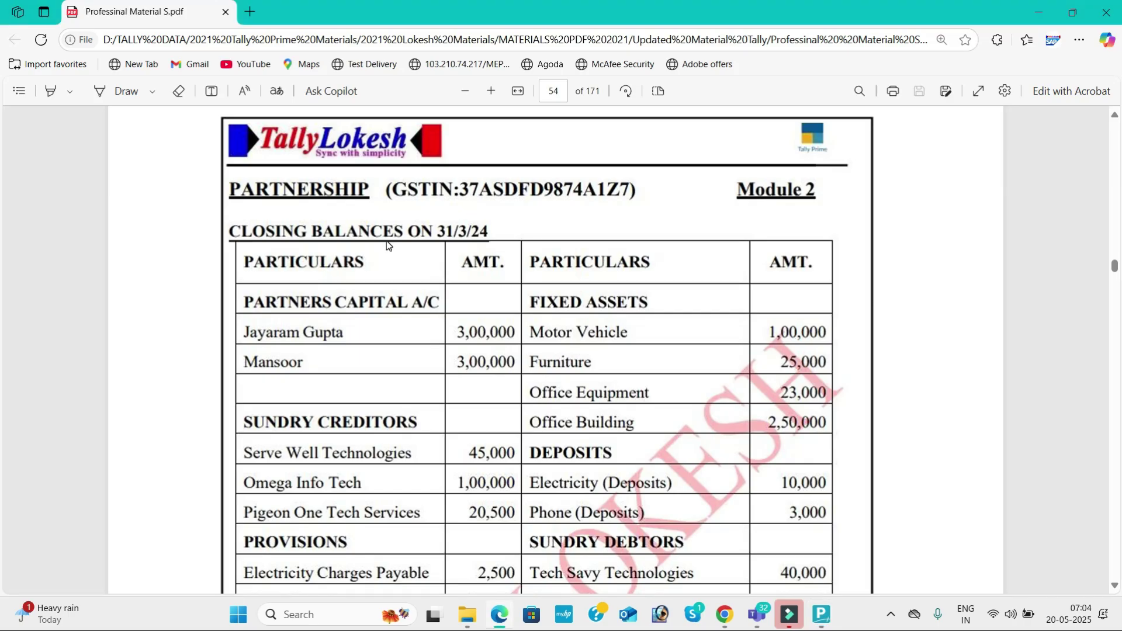
{"action": "key", "text": "alt+Tab"}
{"action": "type", "text": "Jayram Gupta Manso"}
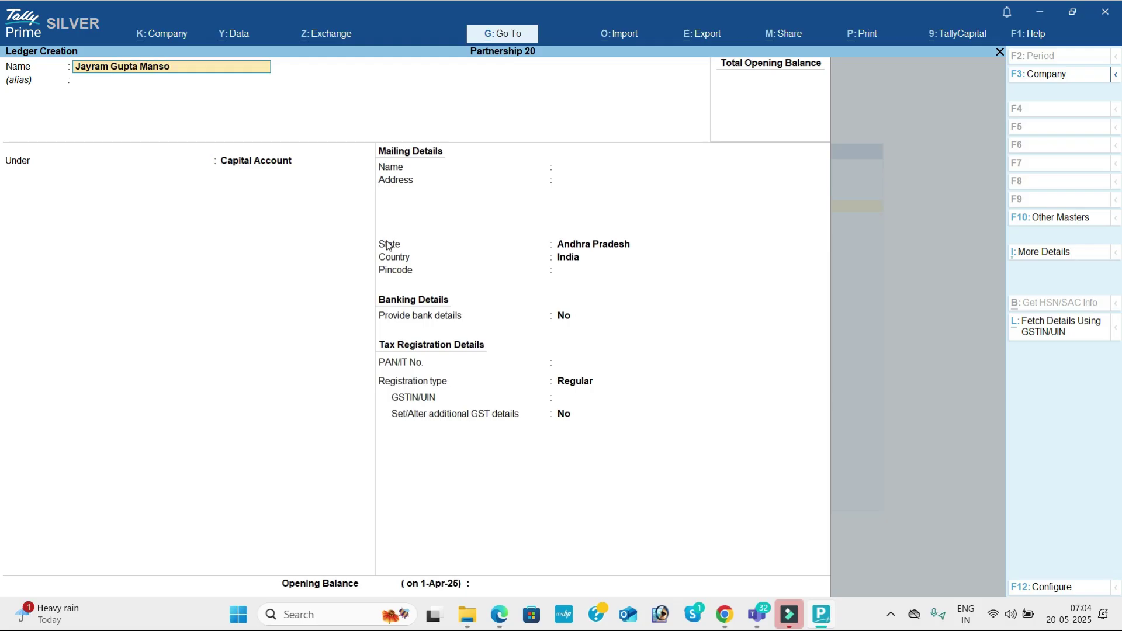
{"action": "type", "text": "o"}
{"action": "key", "text": "BackSpace"}
{"action": "key", "text": "BackSpace"}
{"action": "key", "text": "BackSpace"}
{"action": "key", "text": "BackSpace"}
{"action": "key", "text": "BackSpace"}
{"action": "key", "text": "BackSpace"}
{"action": "type", "text": "m"}
{"action": "key", "text": "BackSpace"}
{"action": "key", "text": "BackSpace"}
{"action": "key", "text": "Return"}
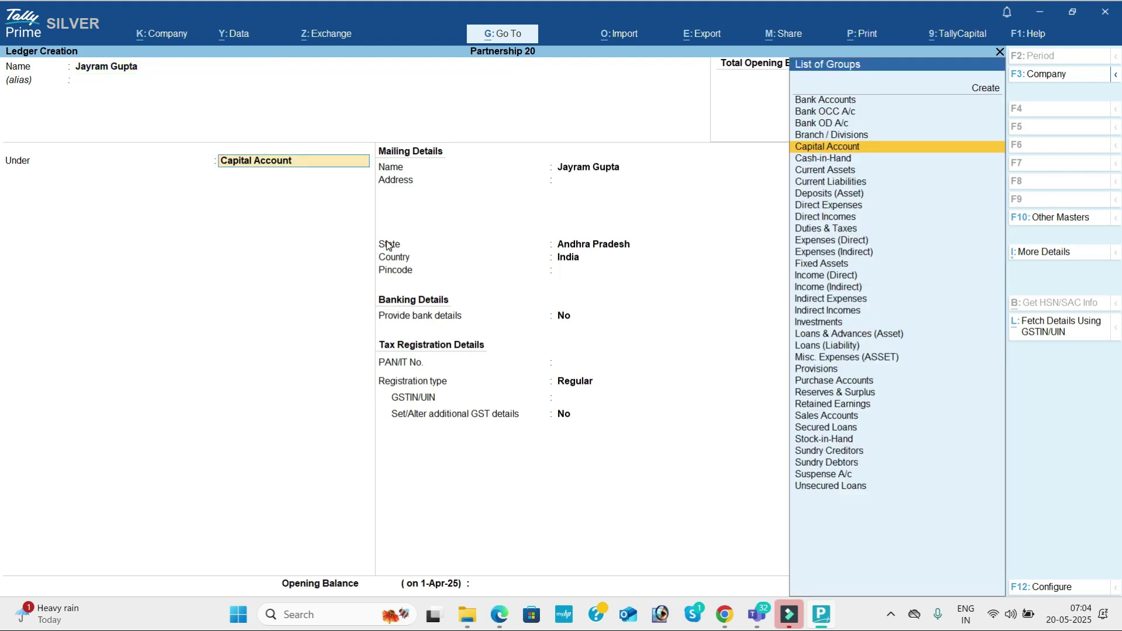
Group the first partner's ledger under Capital Account, set its opening balance to 300000, and save it.
{"action": "key", "text": "Return"}
{"action": "key", "text": "Return"}
{"action": "key", "text": "Return"}
{"action": "key", "text": "Return"}
{"action": "key", "text": "Return"}
{"action": "key", "text": "Return"}
{"action": "key", "text": "Return"}
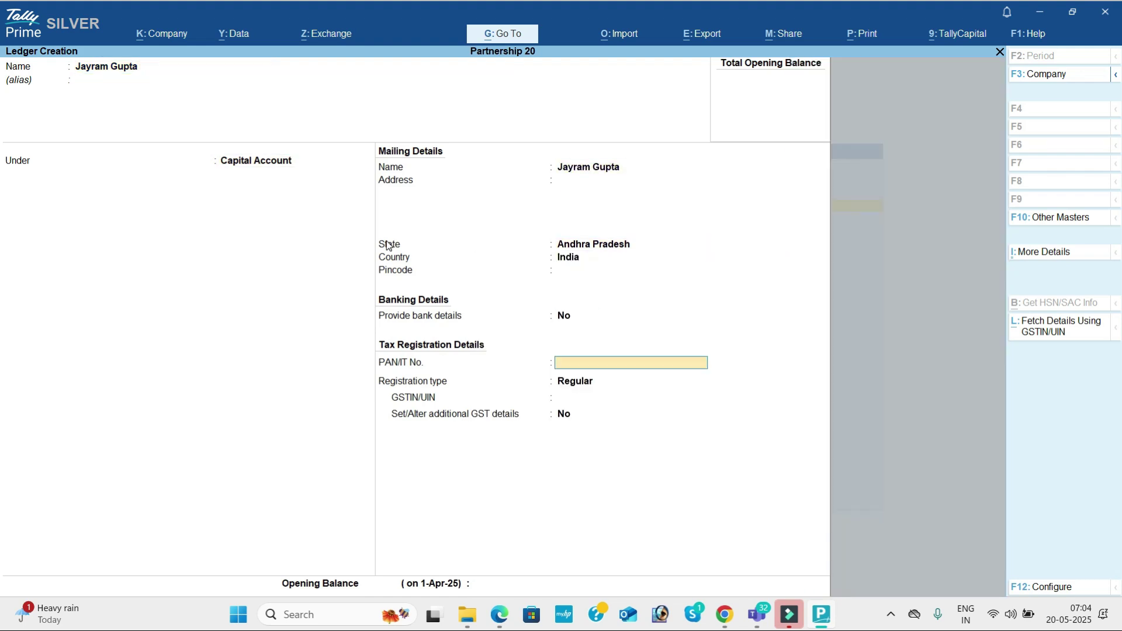
{"action": "key", "text": "Return"}
{"action": "key", "text": "Return"}
{"action": "key", "text": "Return"}
{"action": "key", "text": "Return"}
{"action": "key", "text": "Return"}
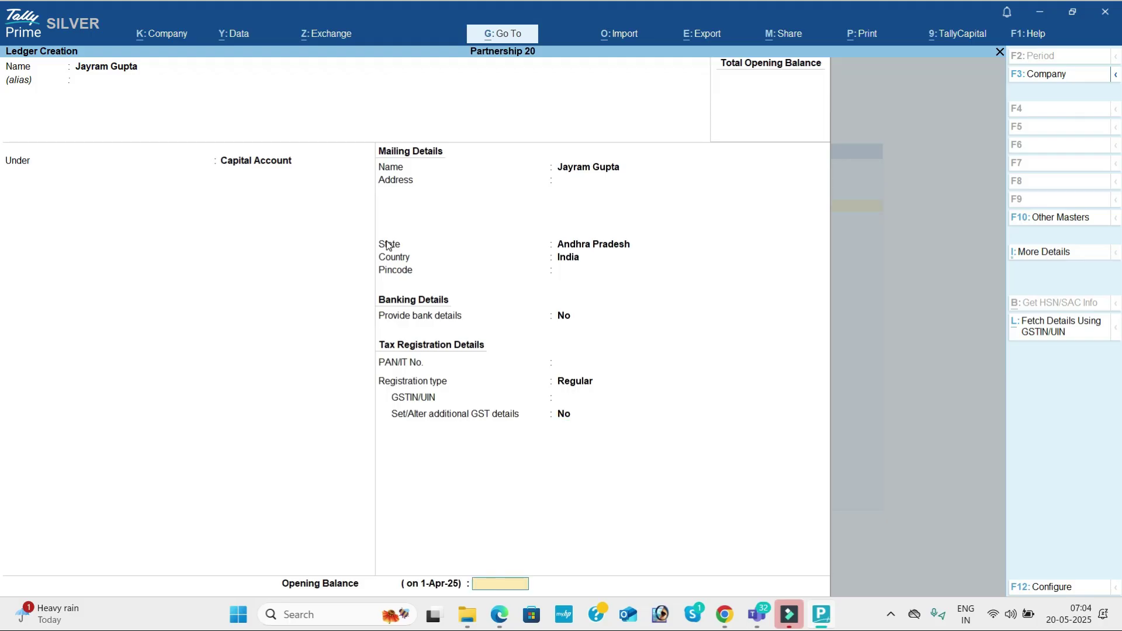
{"action": "type", "text": "300000"}
{"action": "key", "text": "Return"}
{"action": "key", "text": "Return"}
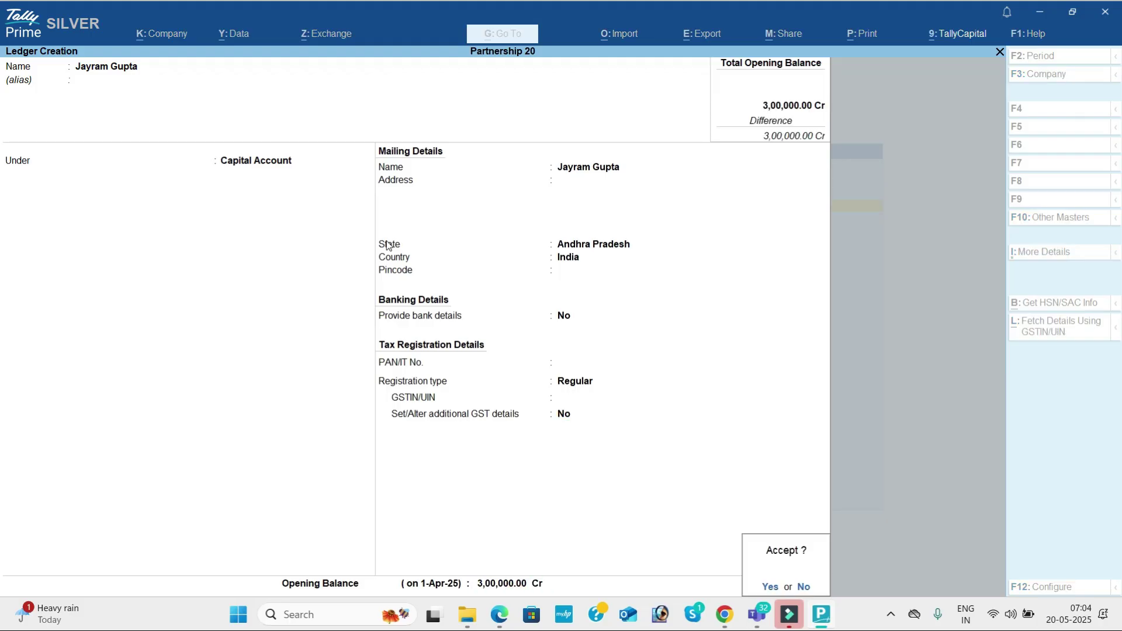
{"action": "key", "text": "Return"}
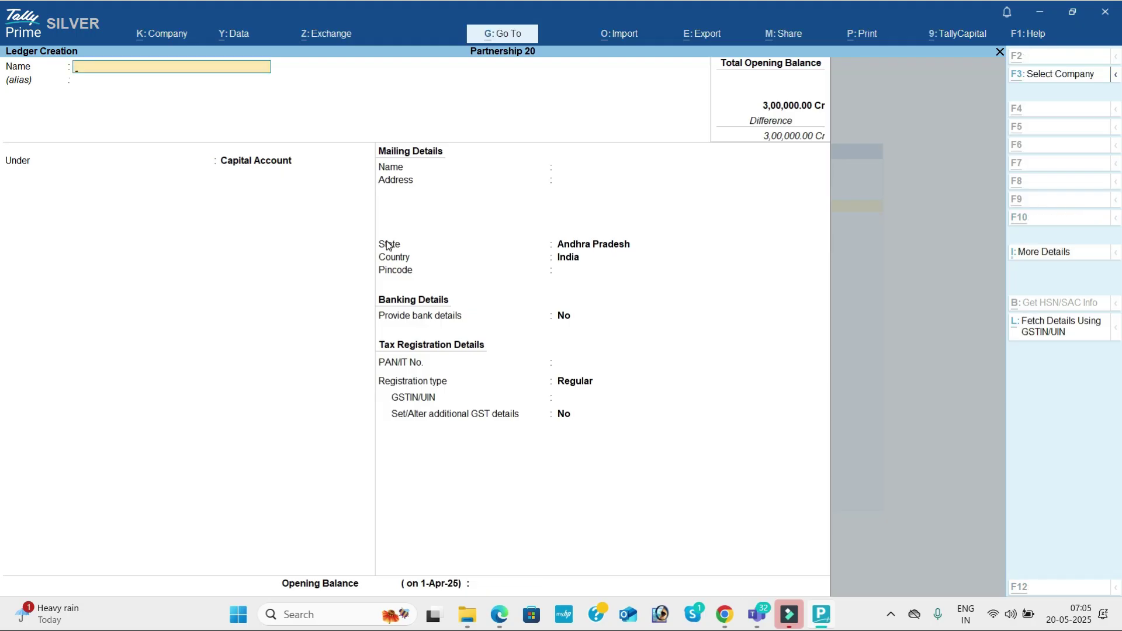
Name the next ledger with the second partner's name followed by "Capital", and group it under Capital Account.
{"action": "key", "text": "alt+Tab"}
{"action": "key", "text": "alt+Tab"}
{"action": "type", "text": "Mansoor"}
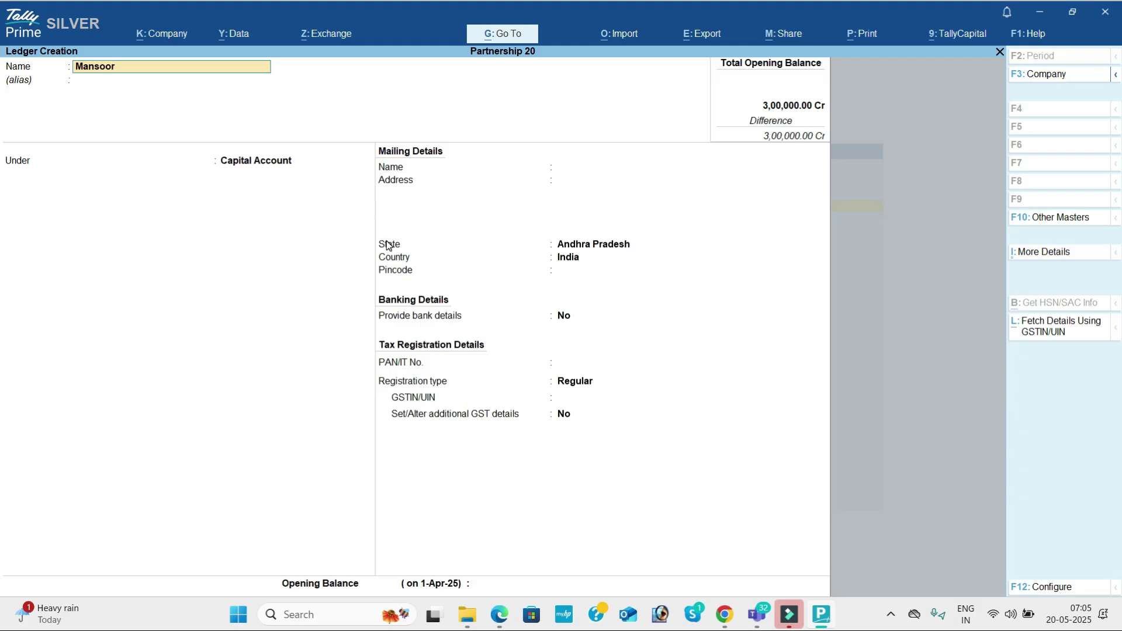
{"action": "type", "text": " capital"}
{"action": "key", "text": "Return"}
{"action": "key", "text": "Return"}
{"action": "key", "text": "Return"}
{"action": "key", "text": "Return"}
{"action": "key", "text": "Return"}
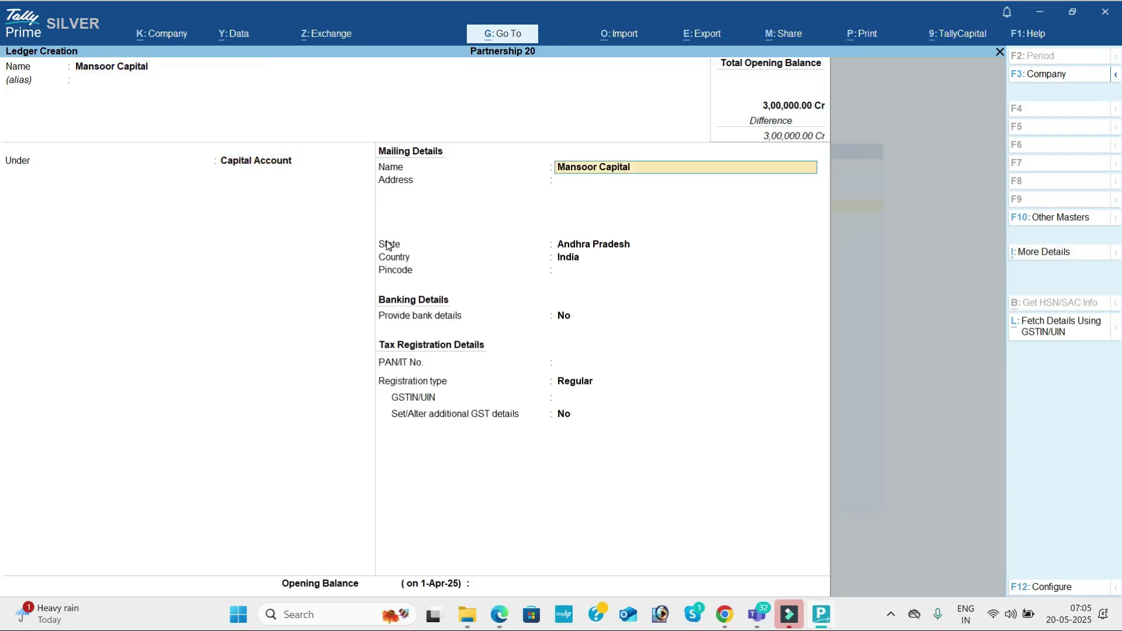
Keep the second partner's mailing and tax details at their defaults, set the opening balance to 300000, and save the ledger.
{"action": "key", "text": "Return"}
{"action": "key", "text": "Return"}
{"action": "key", "text": "Return"}
{"action": "key", "text": "Return"}
{"action": "key", "text": "Return"}
{"action": "key", "text": "Return"}
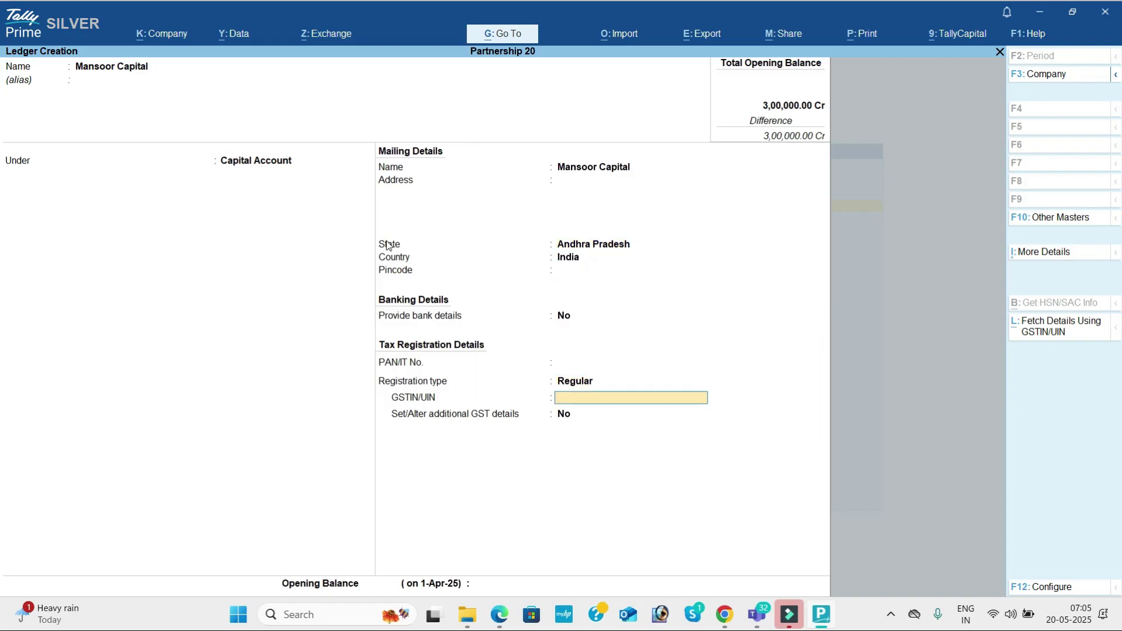
{"action": "key", "text": "Return"}
{"action": "type", "text": "300000"}
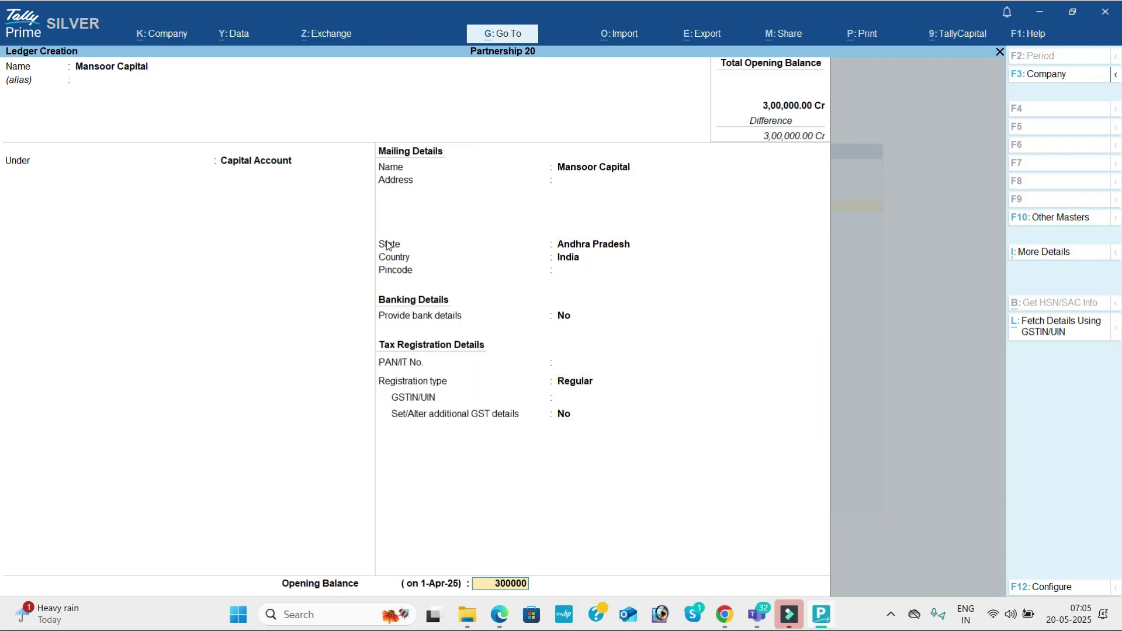
{"action": "key", "text": "Return"}
{"action": "key", "text": "Return"}
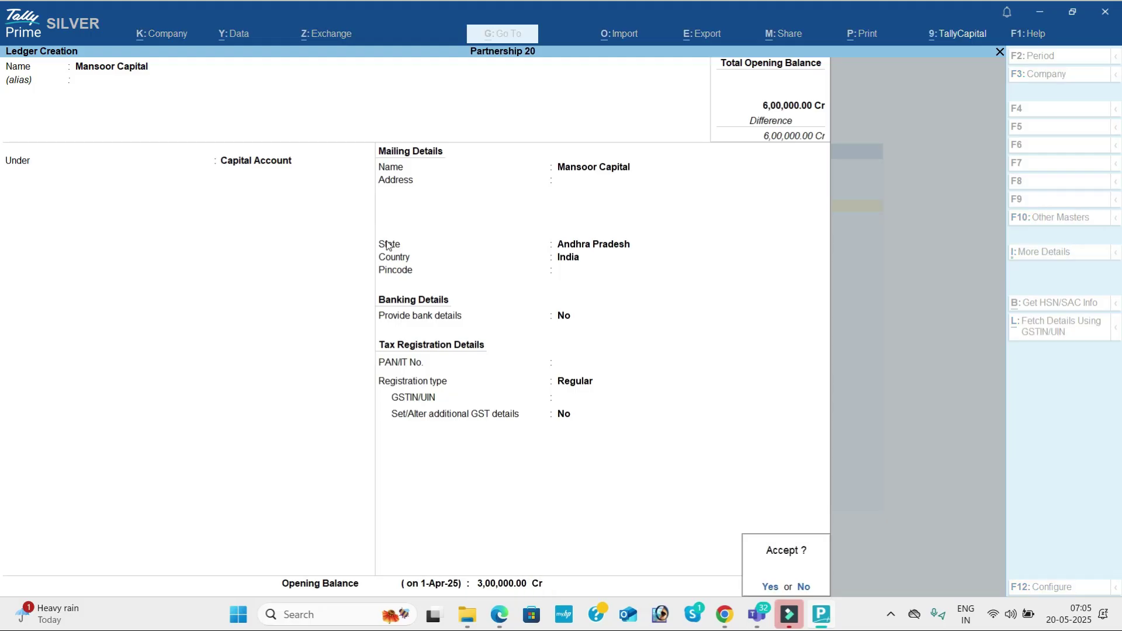
{"action": "key", "text": "Return"}
Check the Sundry Creditors list in the PDF, name the new ledger Serve Well Technologies, and group it under Sundry Creditors.
{"action": "key", "text": "alt+Tab"}
{"action": "scroll", "coordinate": [388, 245], "scroll_direction": "down", "scroll_amount": 2}
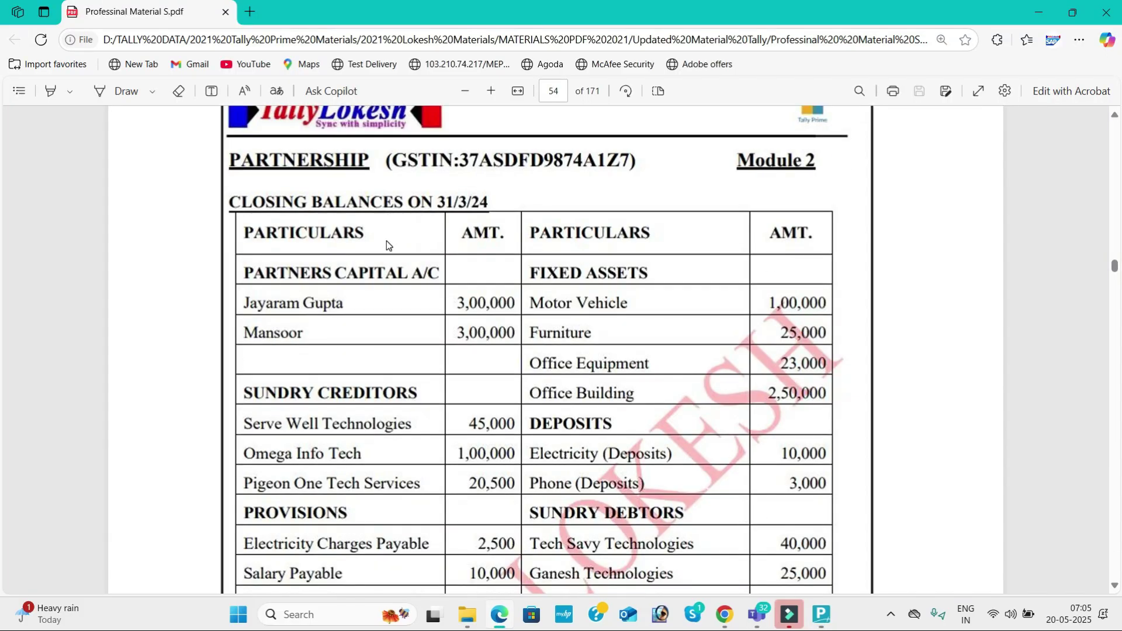
{"action": "scroll", "coordinate": [388, 245], "scroll_direction": "down", "scroll_amount": 2}
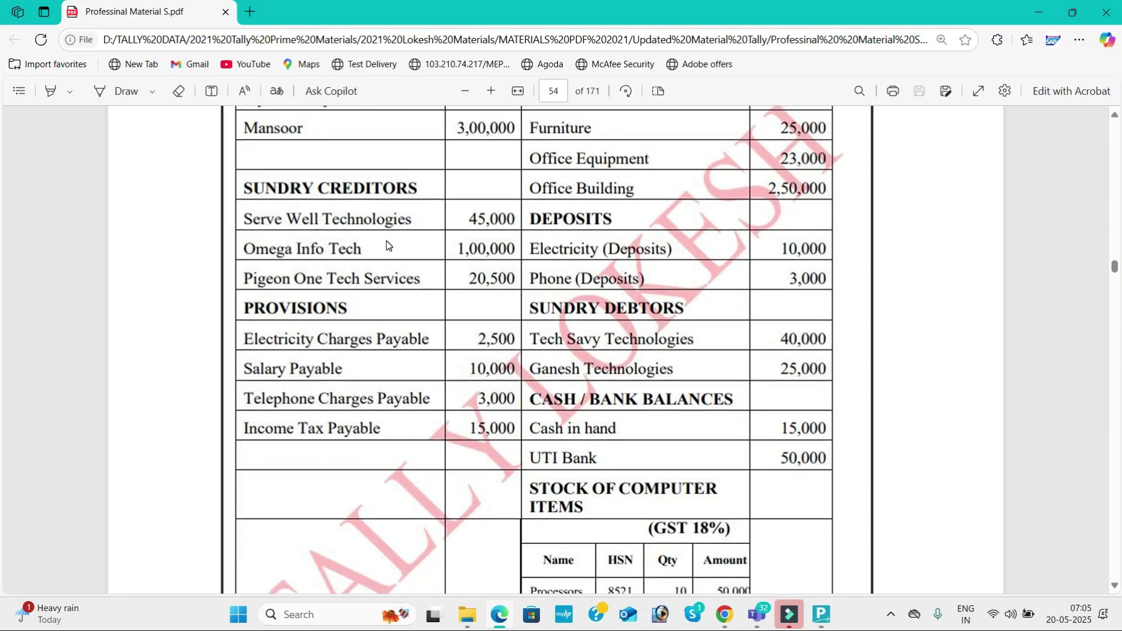
{"action": "key", "text": "alt+Tab"}
{"action": "type", "text": "Serve Well Te"}
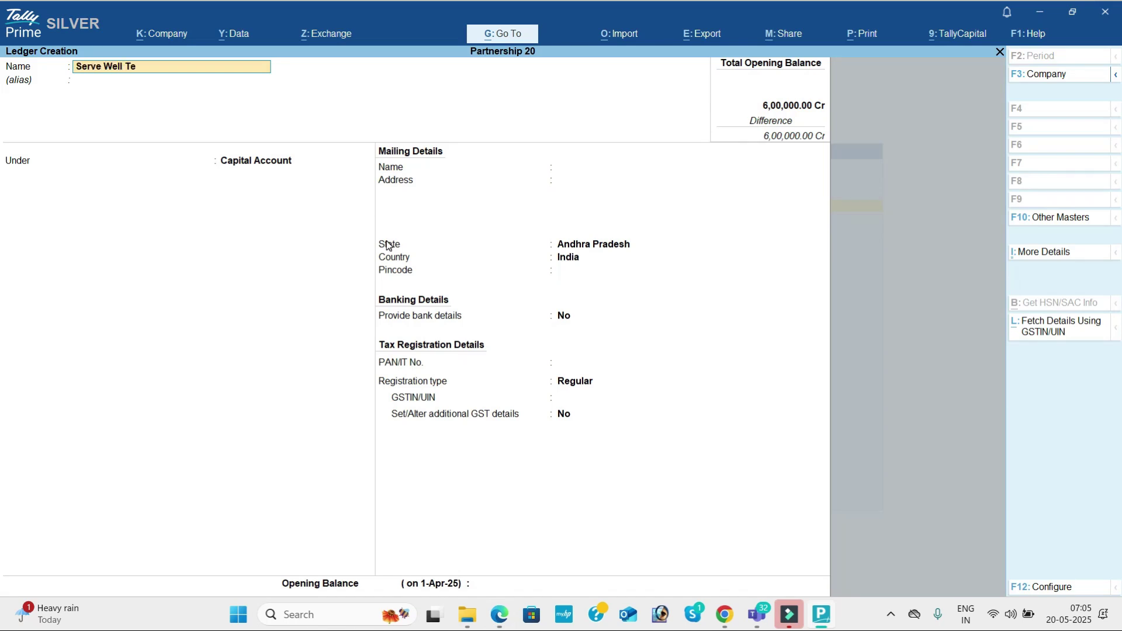
{"action": "type", "text": "chnologies"}
{"action": "key", "text": "Return"}
{"action": "type", "text": "Sun"}
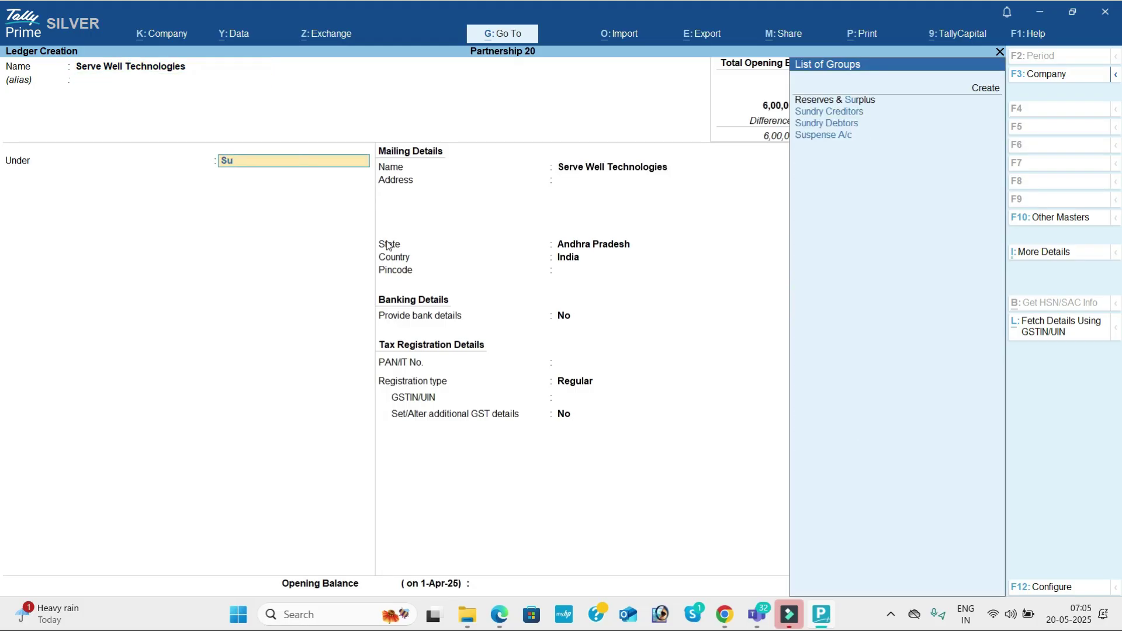
{"action": "key", "text": "Return"}
Keep Serve Well Technologies' mailing details and Regular registration type at their defaults, and enter 37 as its GSTIN/UIN.
{"action": "key", "text": "Return"}
{"action": "key", "text": "Return"}
{"action": "key", "text": "Return"}
{"action": "key", "text": "Return"}
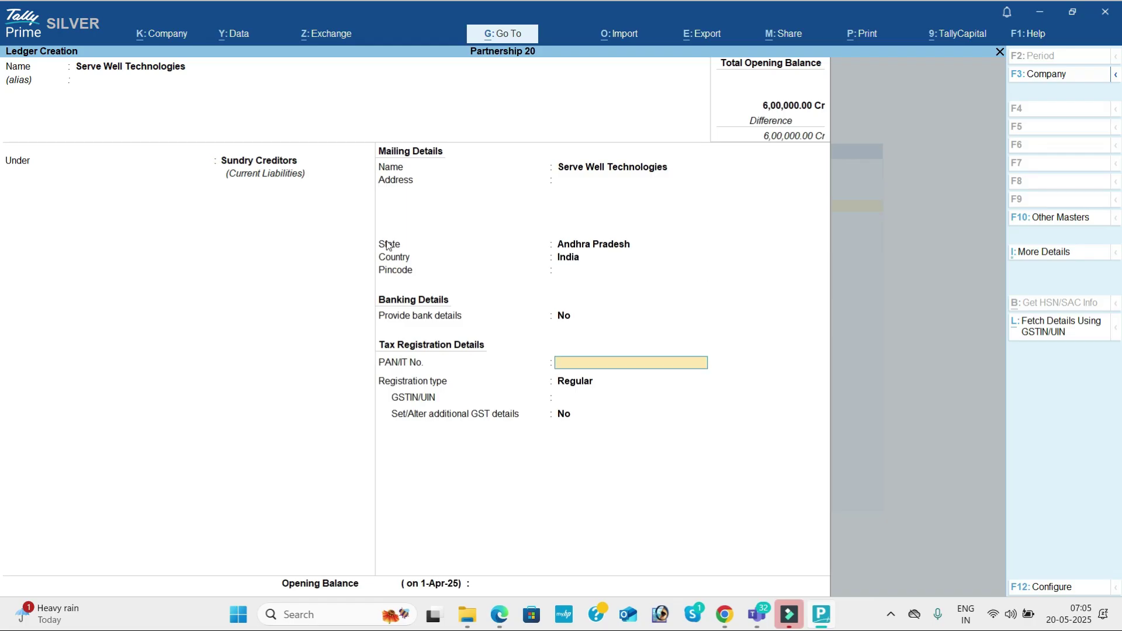
{"action": "key", "text": "Return"}
{"action": "key", "text": "Return"}
{"action": "type", "text": "37"}
{"action": "key", "text": "Return"}
{"action": "key", "text": "Return"}
{"action": "key", "text": "Return"}
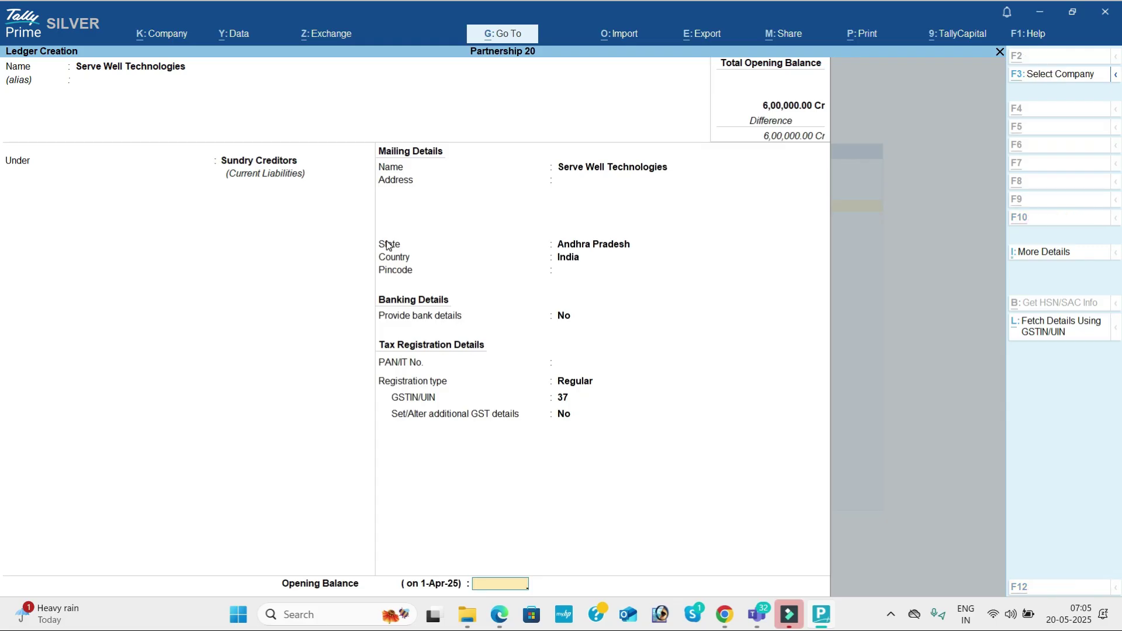
Set the opening balance of Serve Well Technologies to 45000 as listed in the PDF, and save the ledger.
{"action": "key", "text": "alt+Tab"}
{"action": "key", "text": "alt+Tab"}
{"action": "type", "text": "45000"}
{"action": "key", "text": "Return"}
{"action": "key", "text": "Return"}
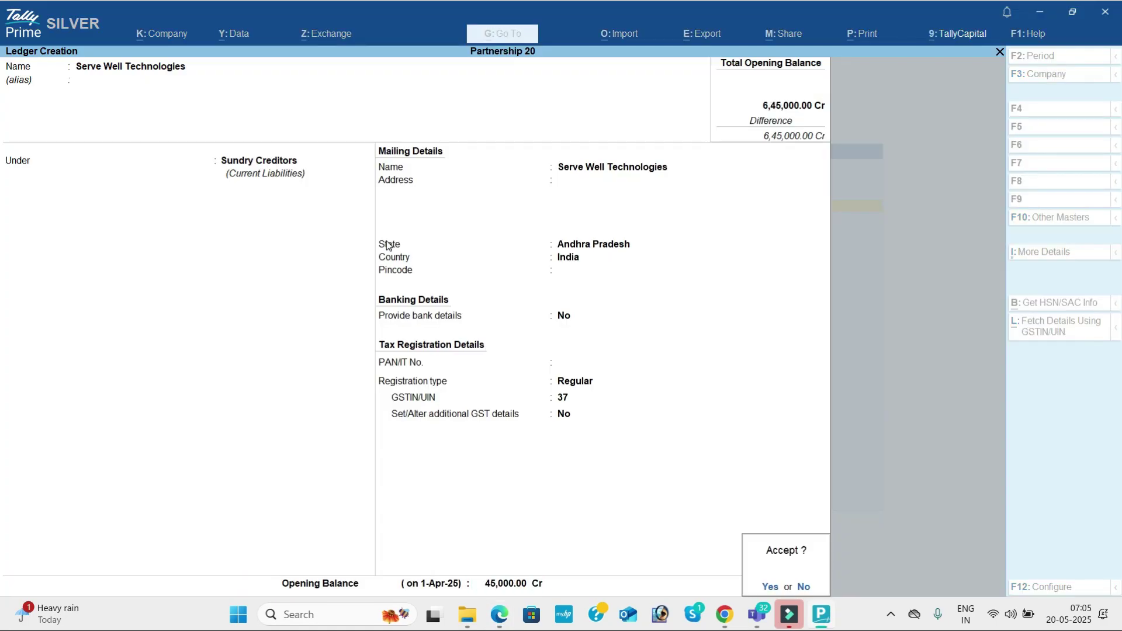
{"action": "key", "text": "Return"}
Name the next ledger Omega Info Tech, the second creditor listed in the PDF.
{"action": "key", "text": "alt+Tab"}
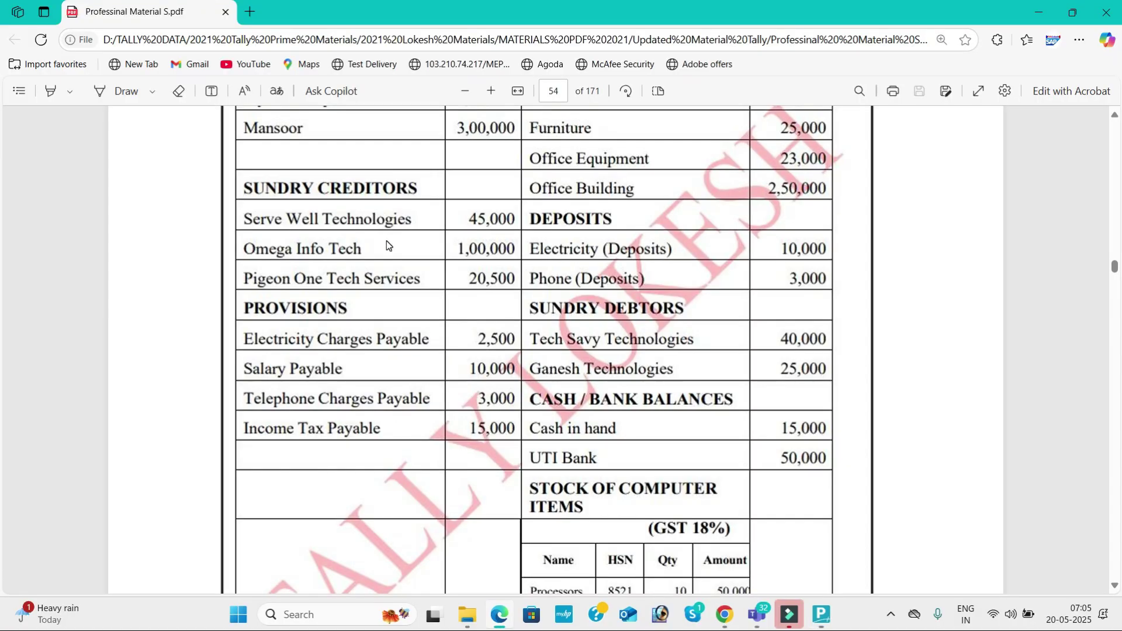
{"action": "key", "text": "alt+Tab"}
{"action": "type", "text": "Ome"}
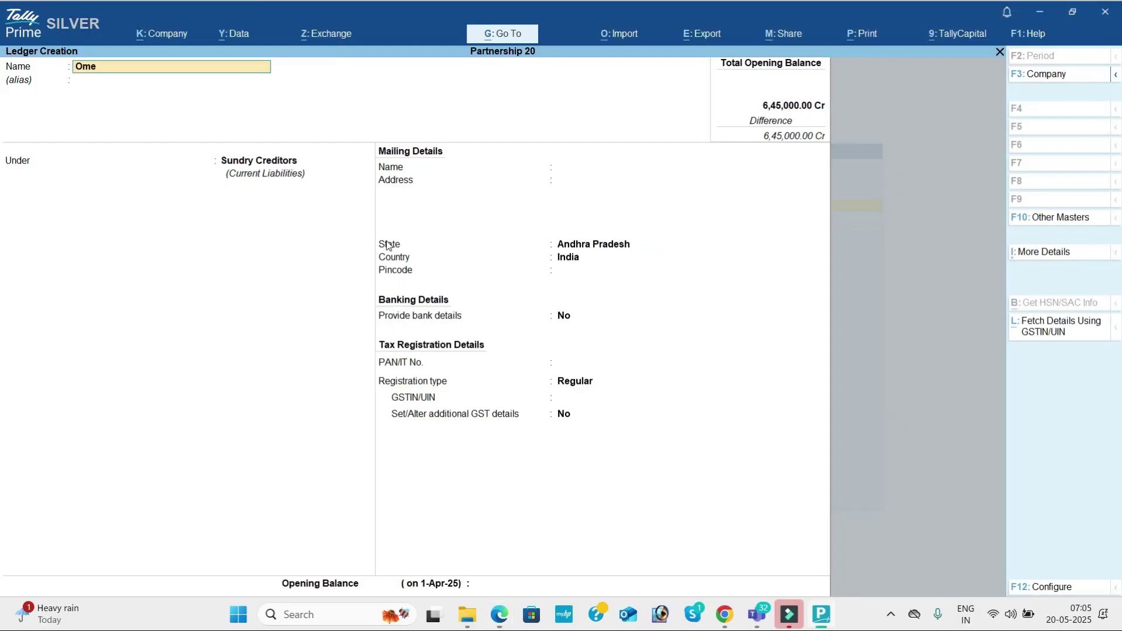
{"action": "type", "text": "ga Ingot"}
{"action": "key", "text": "BackSpace"}
{"action": "key", "text": "BackSpace"}
{"action": "key", "text": "BackSpace"}
{"action": "key", "text": "BackSpace"}
{"action": "key", "text": "BackSpace"}
{"action": "type", "text": "info Te"}
{"action": "key", "text": "Return"}
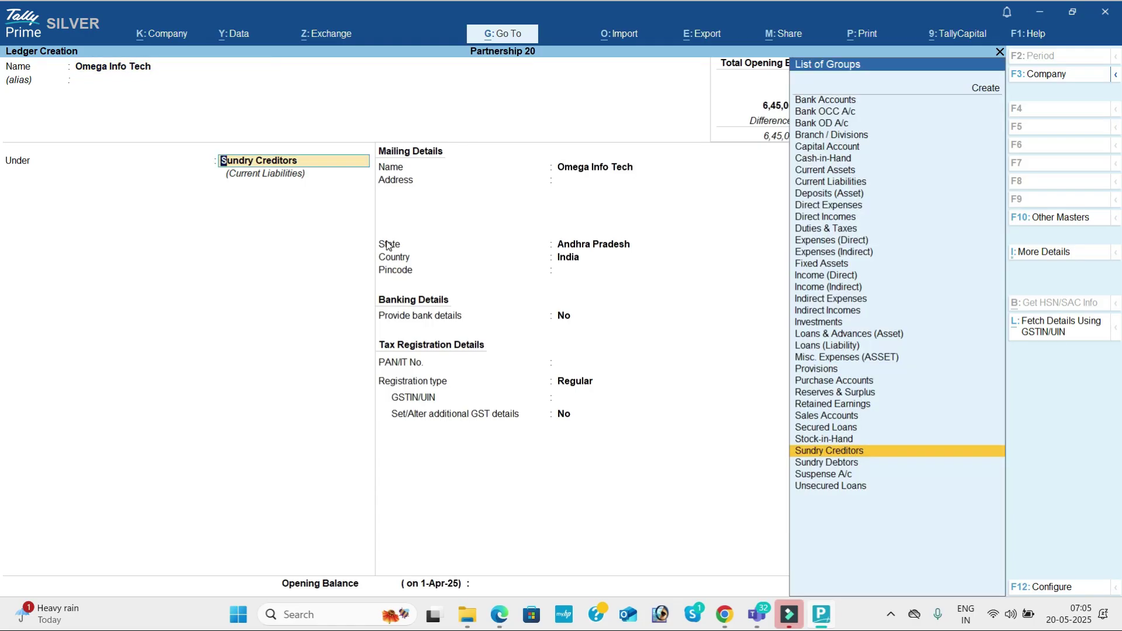
Keep Omega Info Tech under Sundry Creditors with default mailing details, and enter 37 as its GSTIN/UIN.
{"action": "key", "text": "Return"}
{"action": "key", "text": "Return"}
{"action": "key", "text": "Return"}
{"action": "key", "text": "Return"}
{"action": "key", "text": "Return"}
{"action": "key", "text": "Return"}
{"action": "key", "text": "Return"}
{"action": "key", "text": "Return"}
{"action": "type", "text": "3"}
{"action": "key", "text": "Return"}
{"action": "key", "text": "Return"}
{"action": "key", "text": "Return"}
Set the opening balance of Omega Info Tech to 100000 from the PDF, and save the ledger.
{"action": "key", "text": "alt+Tab"}
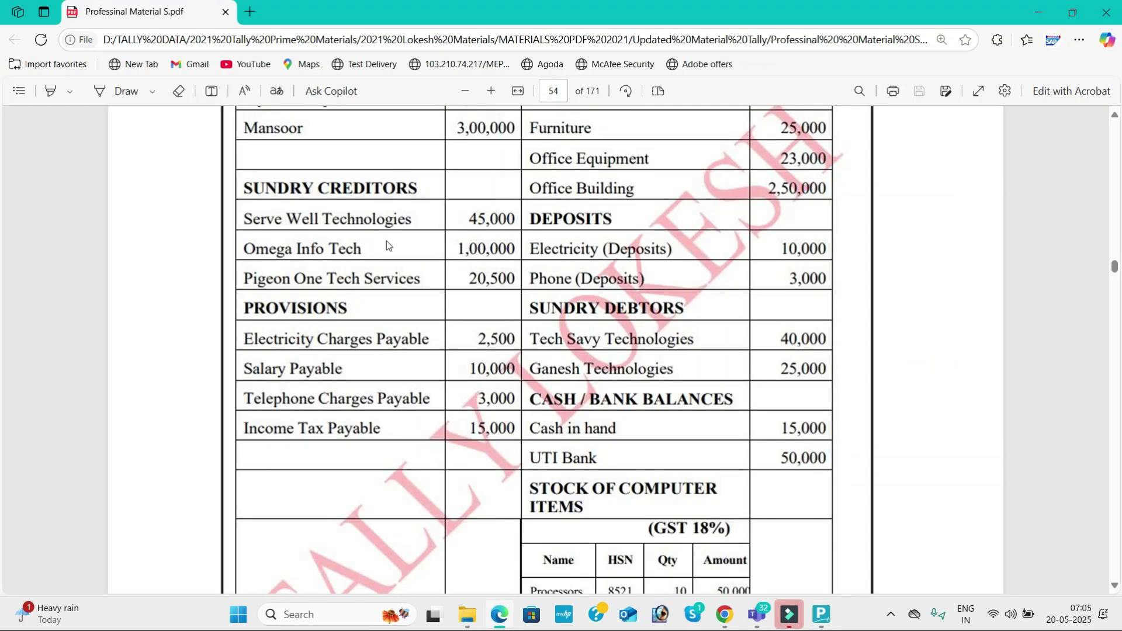
{"action": "key", "text": "alt+Tab"}
{"action": "type", "text": "100000"}
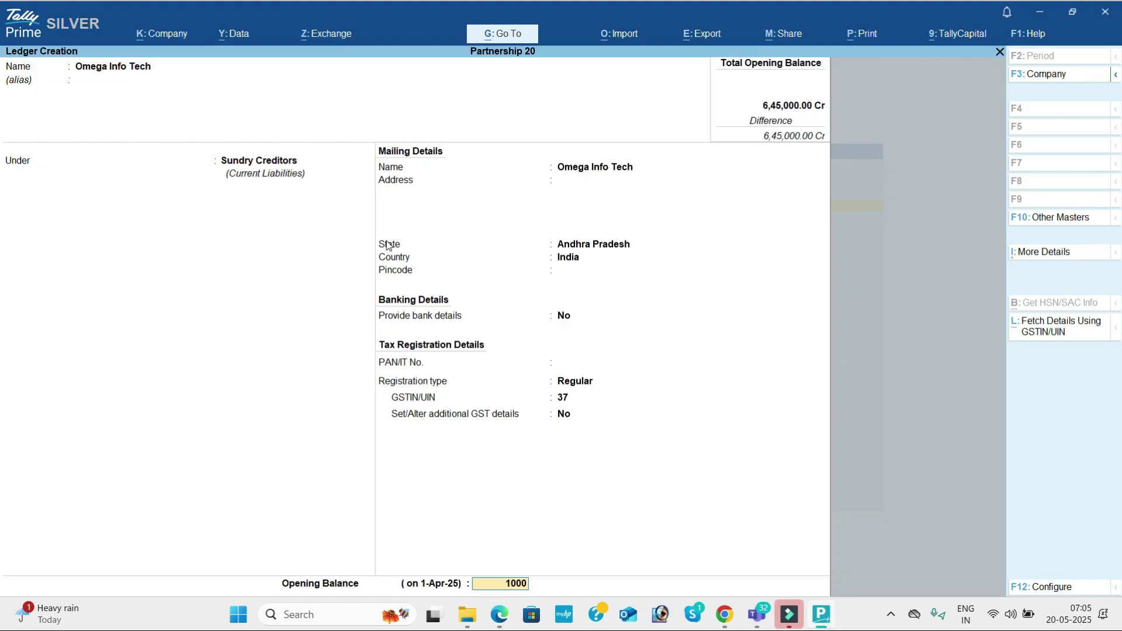
{"action": "key", "text": "Return"}
{"action": "key", "text": "Return"}
{"action": "key", "text": "Return"}
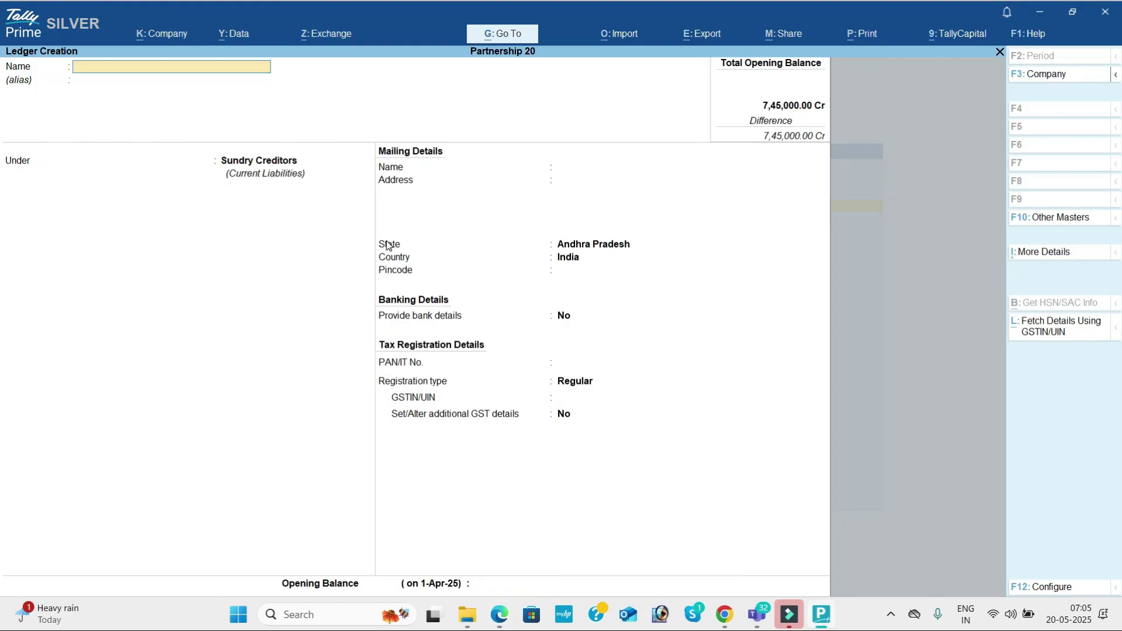
Name the next ledger Pigeon One Tech Services, the third creditor listed in the PDF.
{"action": "key", "text": "alt+Tab"}
{"action": "key", "text": "alt+Tab"}
{"action": "type", "text": "Pigeon Onte Tech"}
{"action": "key", "text": "alt+Tab"}
{"action": "key", "text": "alt+Tab"}
{"action": "key", "text": "alt+Tab"}
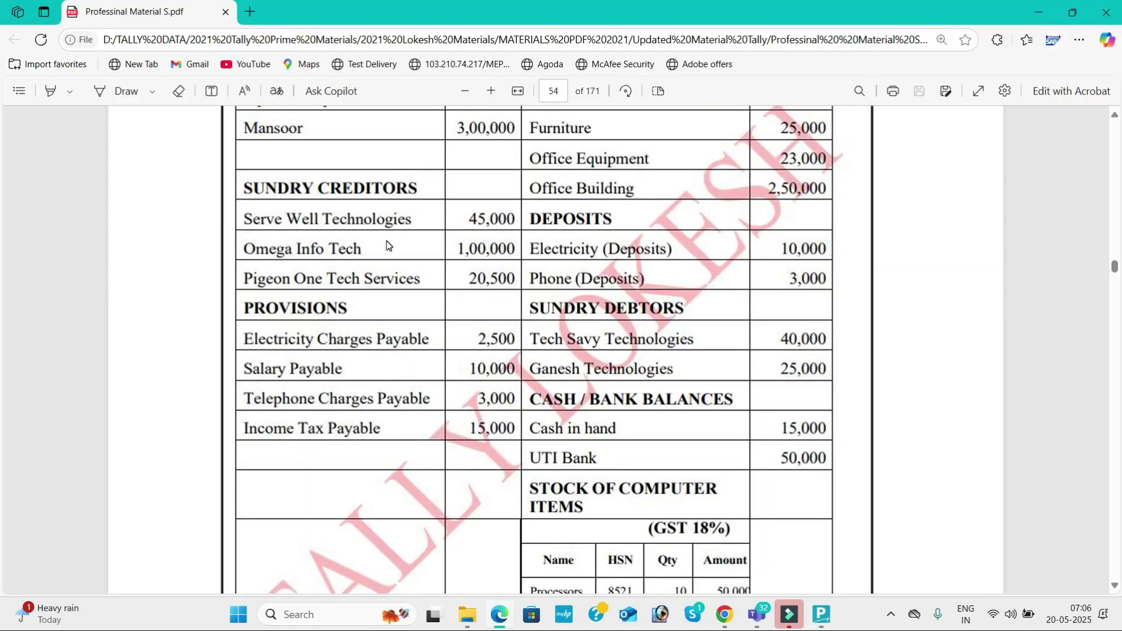
{"action": "key", "text": "alt+Tab"}
{"action": "type", "text": "Service"}
{"action": "key", "text": "Return"}
Keep Pigeon One Tech Services under Sundry Creditors with default mailing details, and enter 37 as its GSTIN/UIN.
{"action": "key", "text": "Return"}
{"action": "key", "text": "Return"}
{"action": "key", "text": "Return"}
{"action": "key", "text": "Return"}
{"action": "key", "text": "Return"}
{"action": "key", "text": "Return"}
{"action": "key", "text": "Return"}
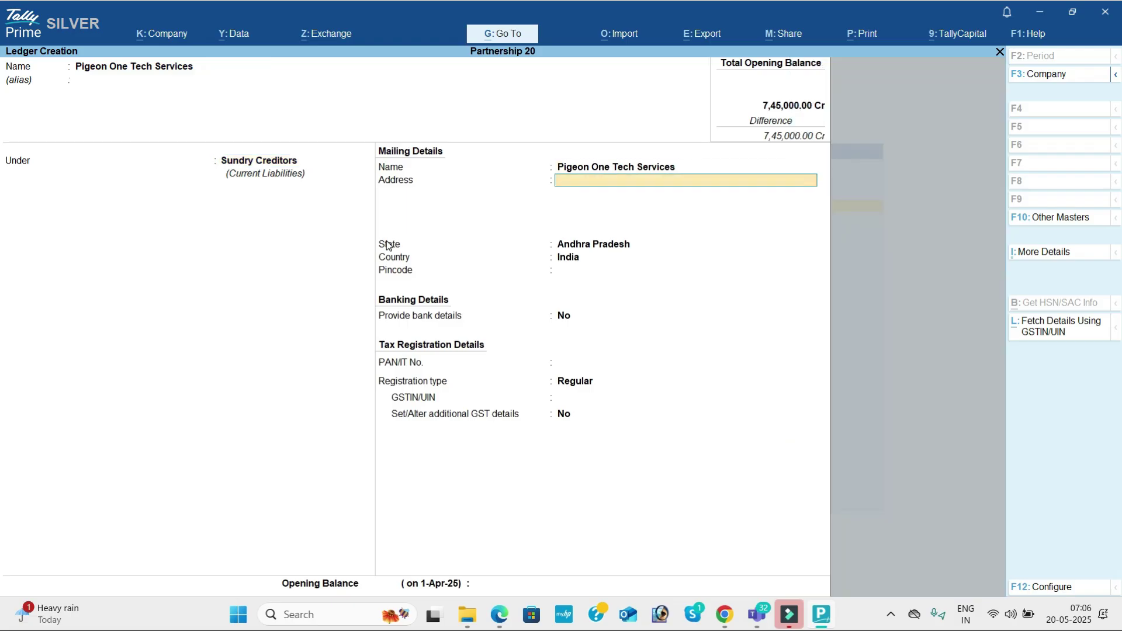
{"action": "key", "text": "Return"}
{"action": "type", "text": "37"}
{"action": "key", "text": "Return"}
{"action": "key", "text": "Return"}
{"action": "key", "text": "Return"}
Set the opening balance of Pigeon One Tech Services to 20500 from the PDF, and save the ledger.
{"action": "key", "text": "alt+Tab"}
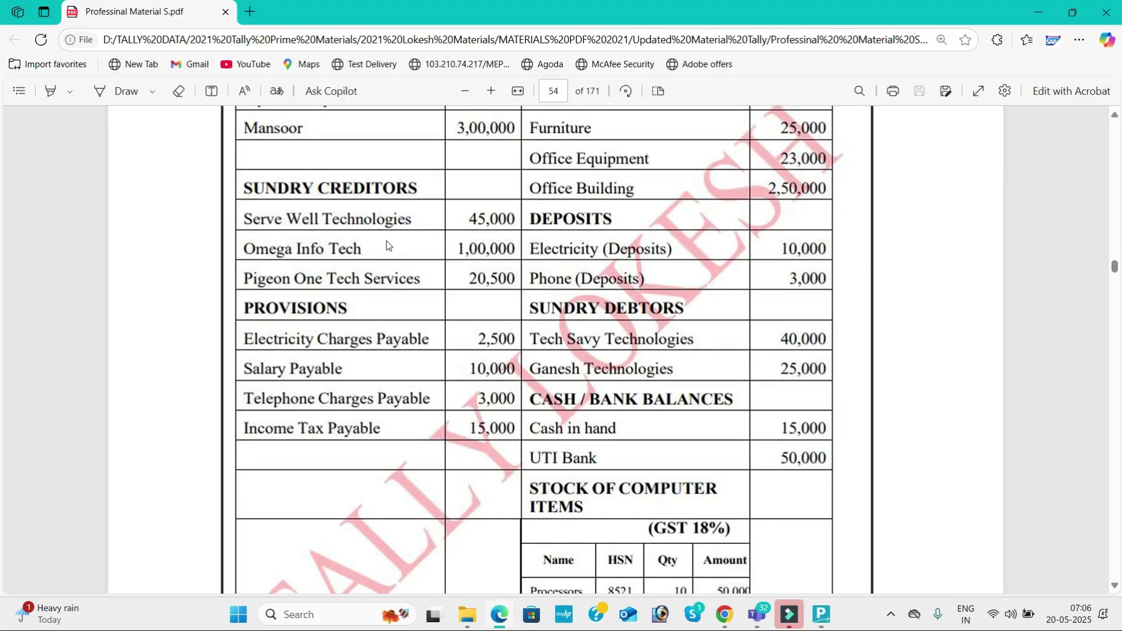
{"action": "key", "text": "alt+Tab"}
{"action": "type", "text": "20500"}
{"action": "key", "text": "Return"}
{"action": "key", "text": "Return"}
{"action": "key", "text": "Return"}
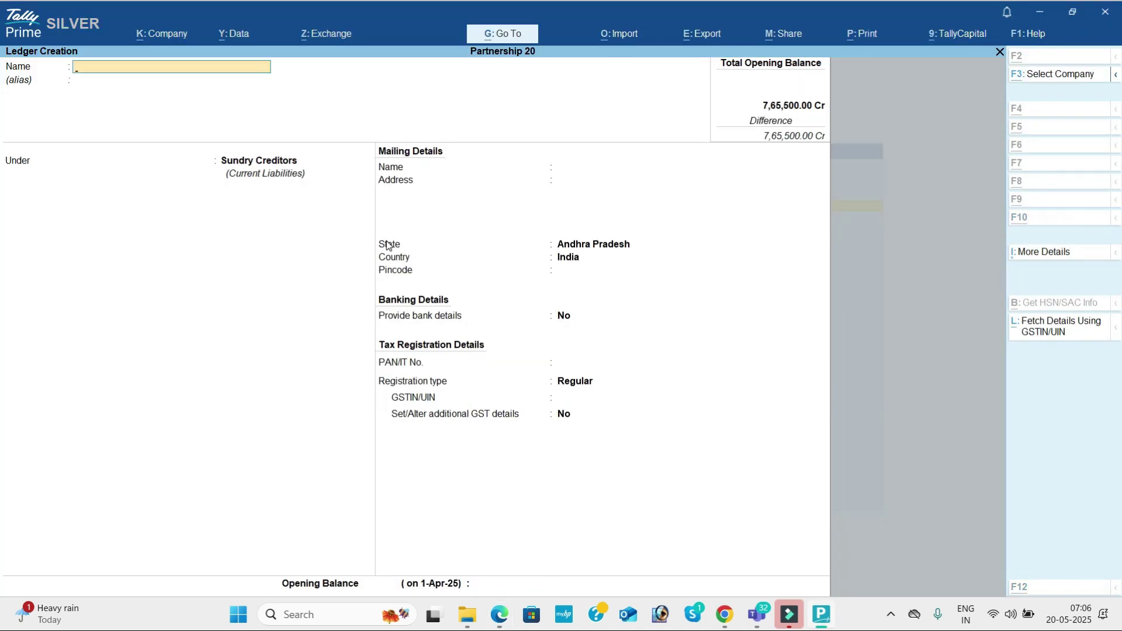
Name the next ledger Electricity Charges Payable, group it under Provisions, and leave its assessable value calculation as Not Applicable.
{"action": "key", "text": "alt+Tab"}
{"action": "scroll", "coordinate": [389, 246], "scroll_direction": "down", "scroll_amount": 1}
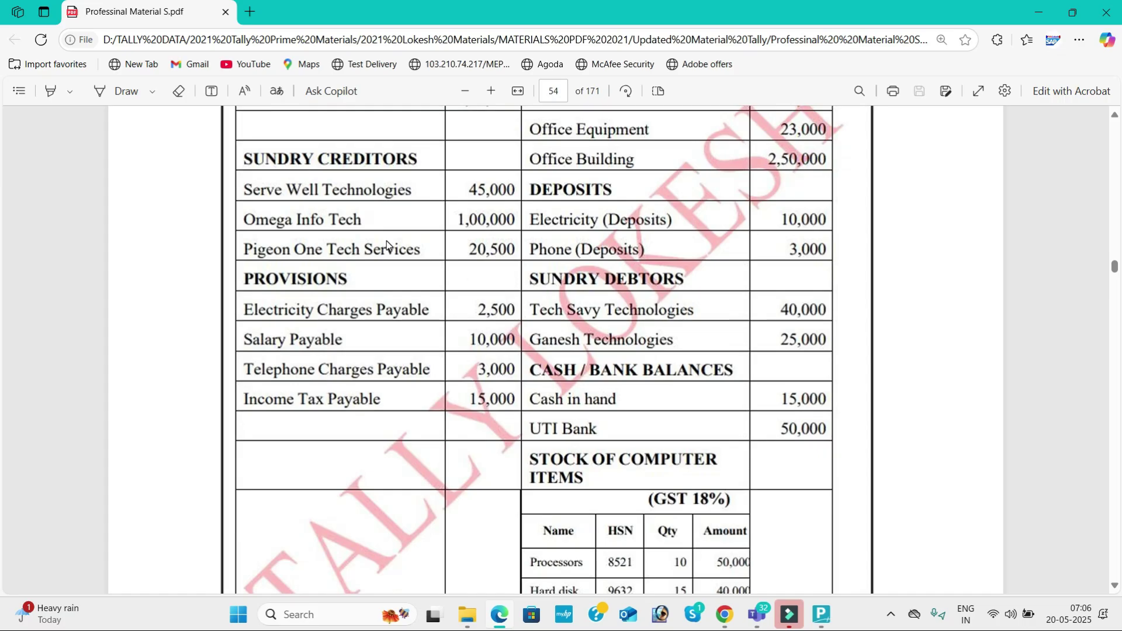
{"action": "key", "text": "alt+Tab"}
{"action": "type", "text": "Electrici"}
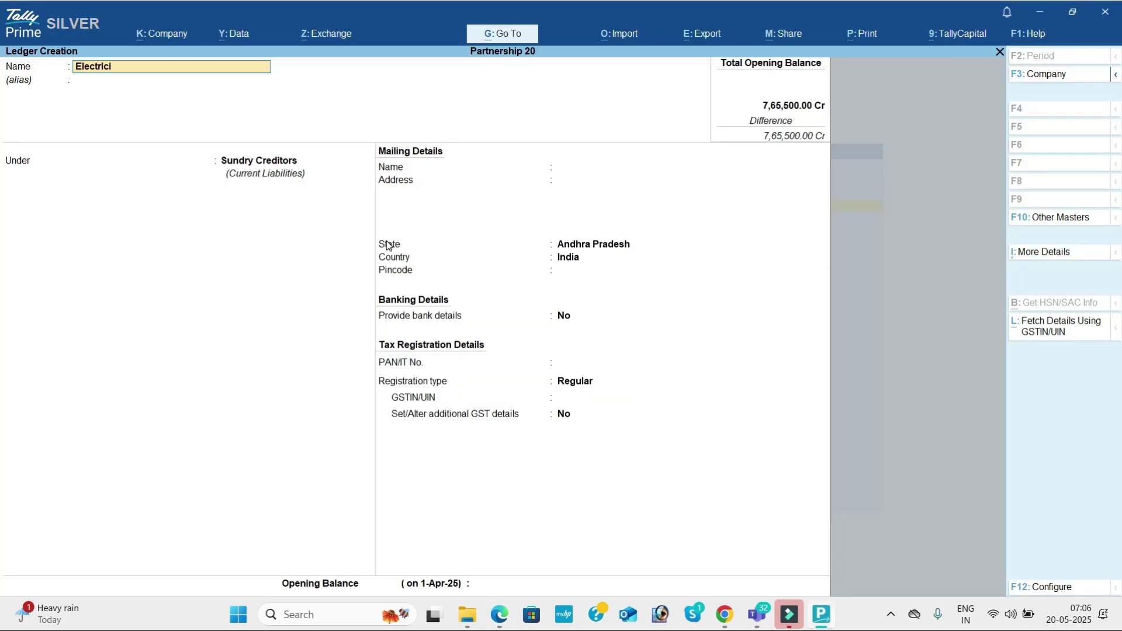
{"action": "type", "text": "ty charges Payab"}
{"action": "key", "text": "Return"}
{"action": "key", "text": "Return"}
{"action": "type", "text": "Pr"}
{"action": "key", "text": "Return"}
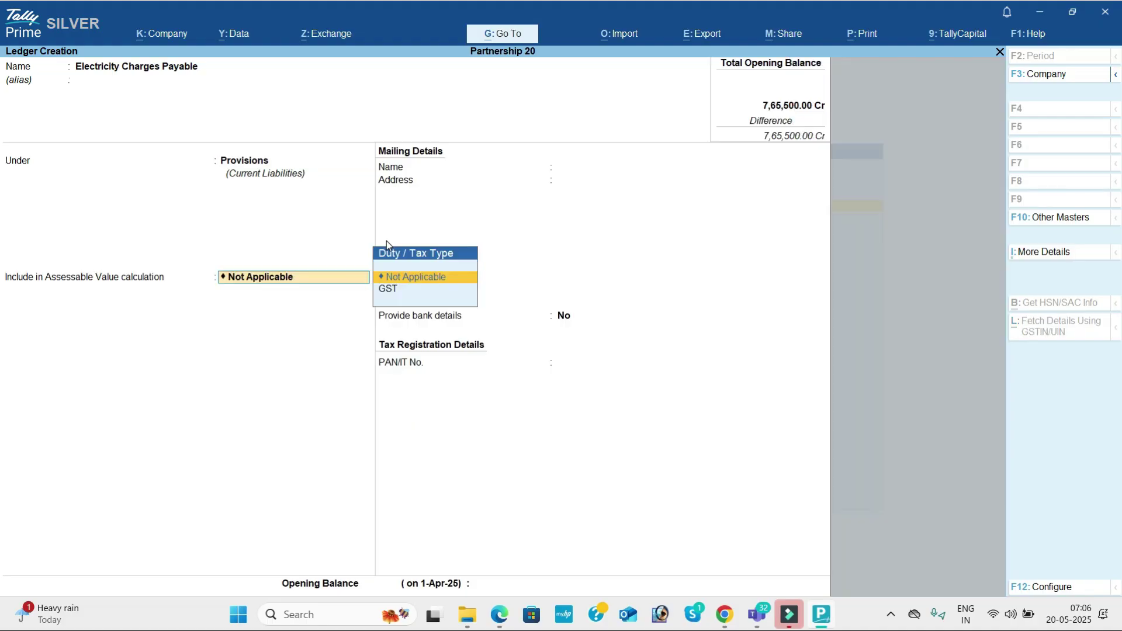
{"action": "key", "text": "Return"}
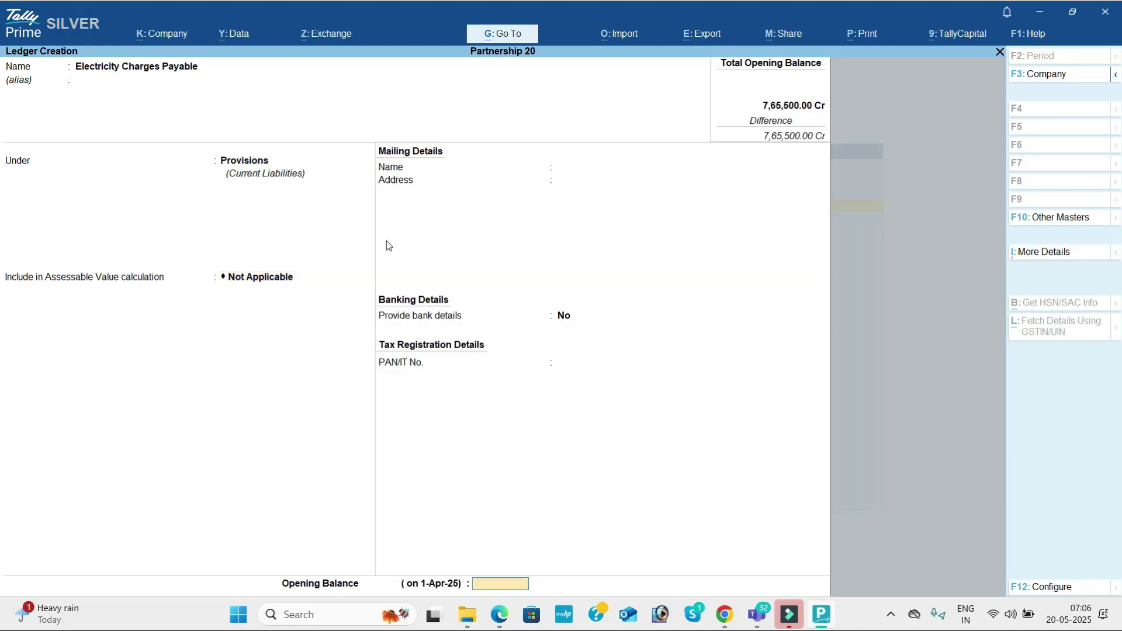
Set the opening balance of Electricity Charges Payable to 2500 from the PDF, and save the ledger.
{"action": "key", "text": "alt+Tab"}
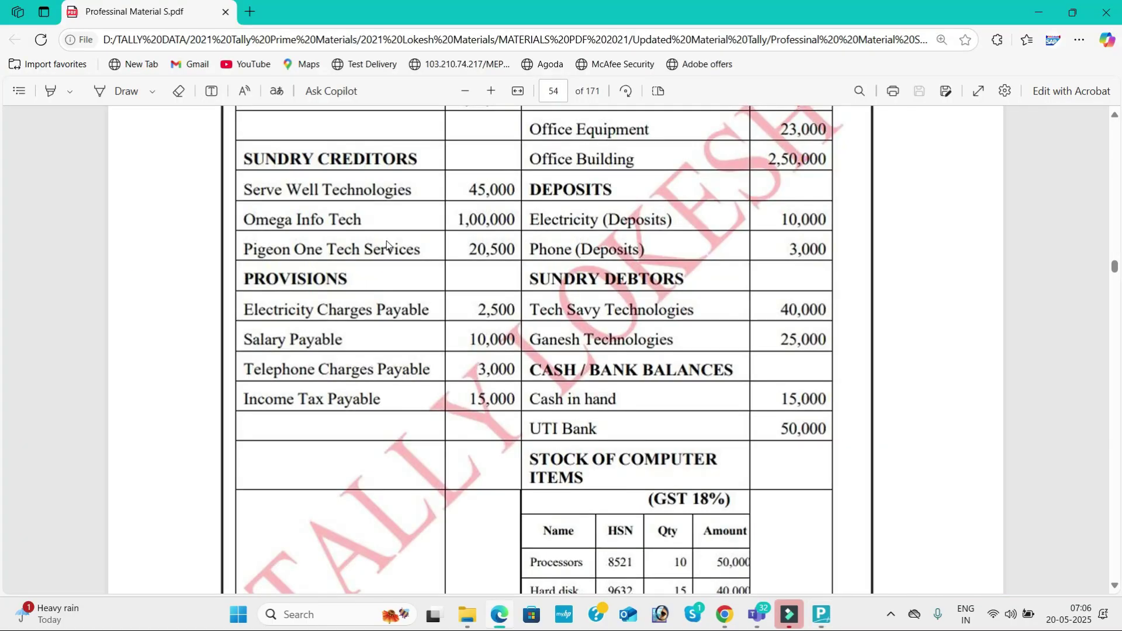
{"action": "key", "text": "alt+Tab"}
{"action": "type", "text": "2500"}
{"action": "key", "text": "Return"}
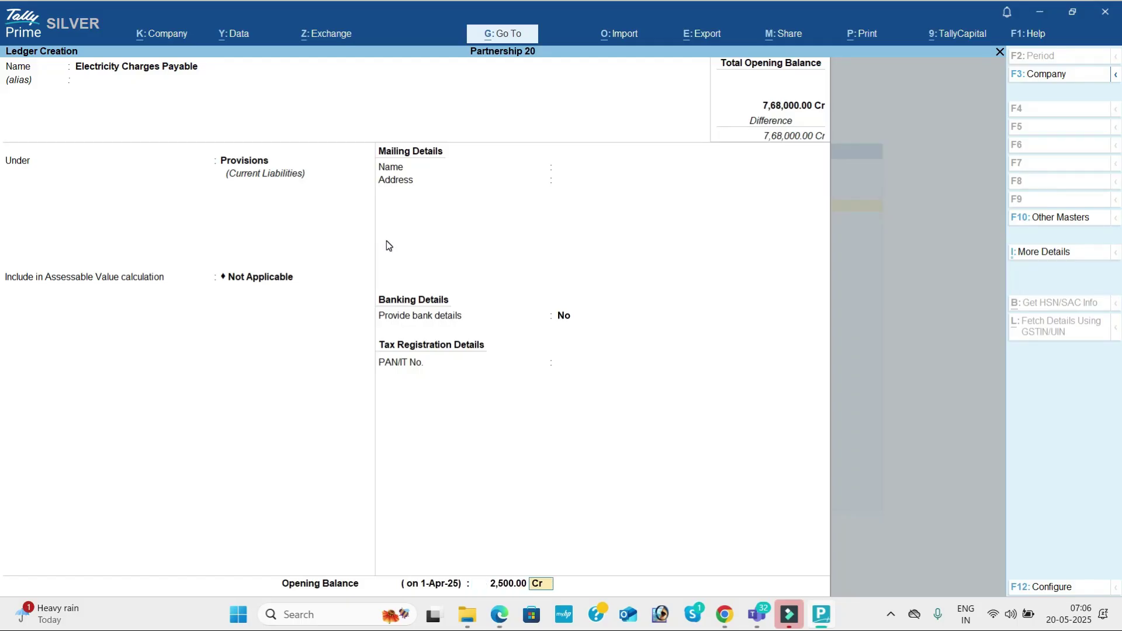
{"action": "key", "text": "Return"}
{"action": "key", "text": "Return"}
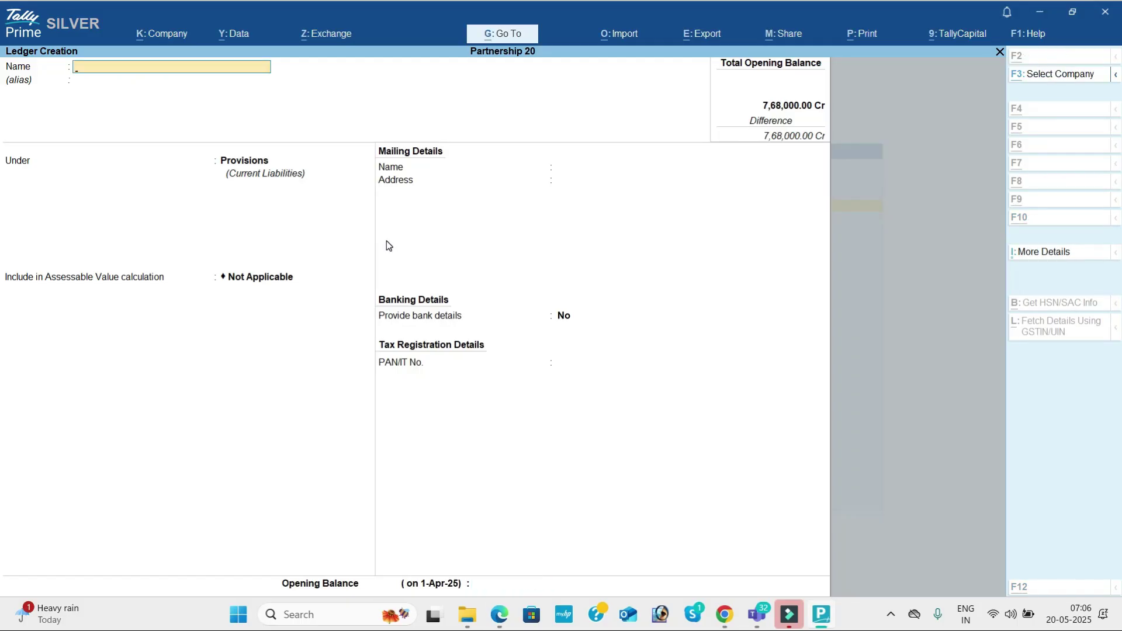
Name the next ledger Salary Payable and keep it under Provisions with assessable value calculation Not Applicable.
{"action": "key", "text": "alt+Tab"}
{"action": "key", "text": "alt+Tab"}
{"action": "type", "text": "Salary a"}
{"action": "key", "text": "BackSpace"}
{"action": "key", "text": "BackSpace"}
{"action": "type", "text": "Payable"}
{"action": "key", "text": "Return"}
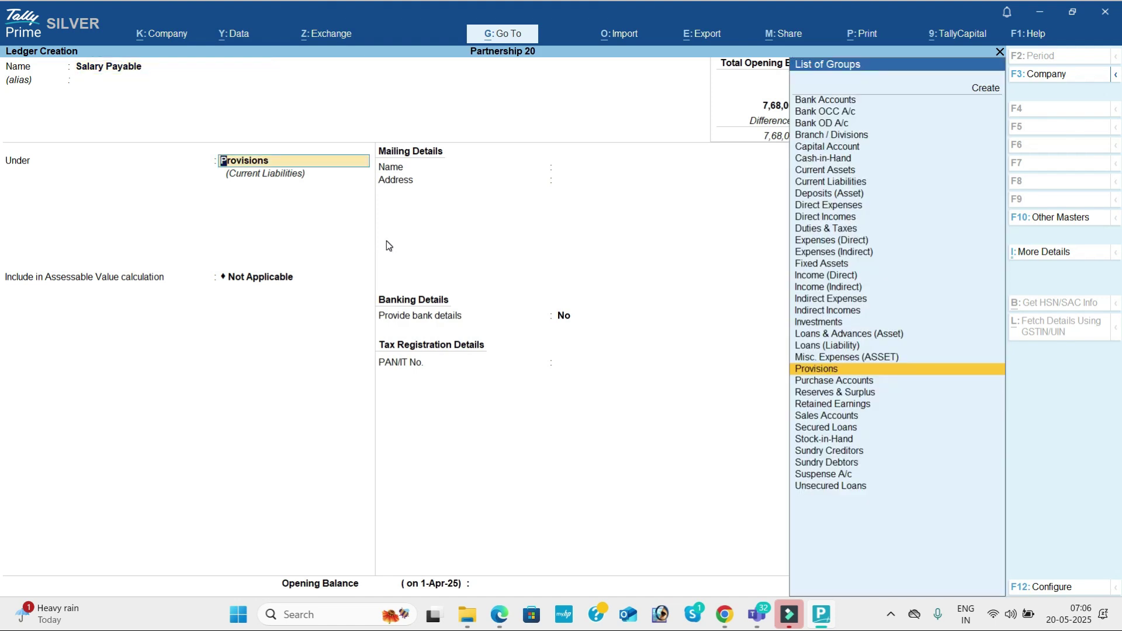
{"action": "key", "text": "Return"}
{"action": "key", "text": "Return"}
{"action": "key", "text": "Return"}
Set the opening balance of Salary Payable to 10000 from the PDF, and save the ledger.
{"action": "key", "text": "alt+Tab"}
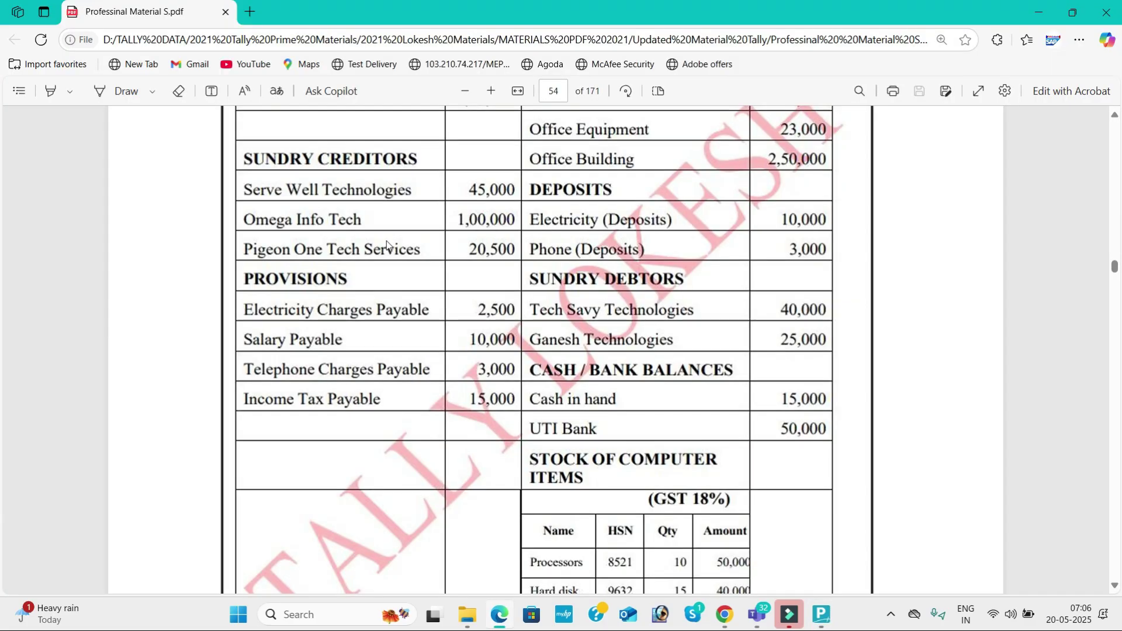
{"action": "key", "text": "alt+Tab"}
{"action": "type", "text": "2"}
{"action": "key", "text": "BackSpace"}
{"action": "type", "text": "10000"}
{"action": "key", "text": "Return"}
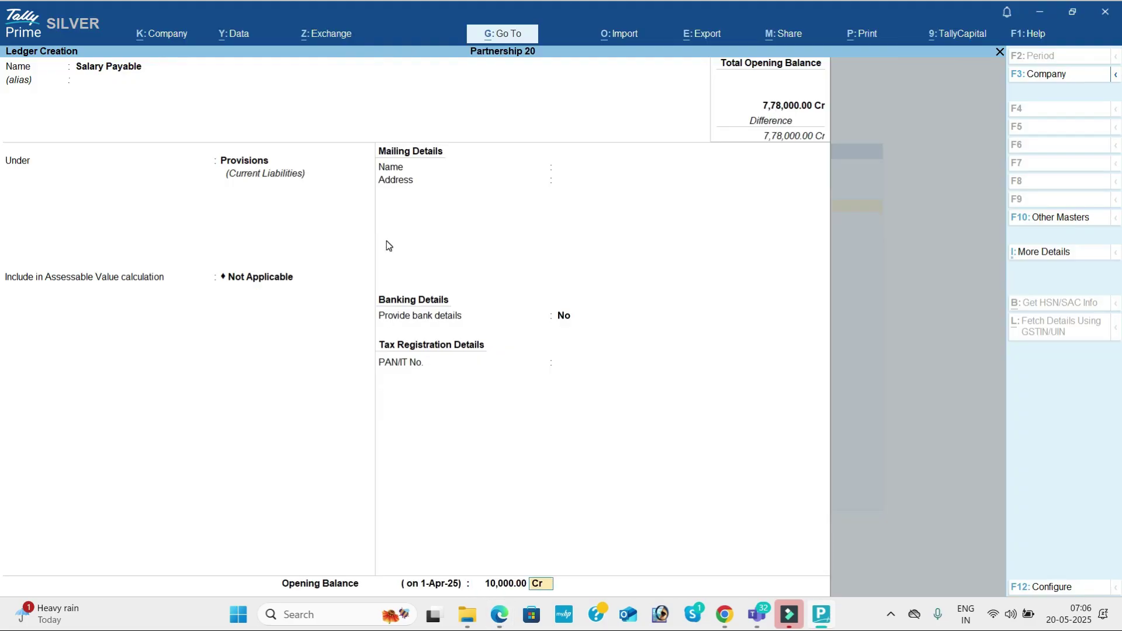
{"action": "key", "text": "Return"}
{"action": "key", "text": "Return"}
Name the next ledger Telephone Charges Payable and keep it under Provisions with assessable value calculation Not Applicable.
{"action": "key", "text": "alt+Tab"}
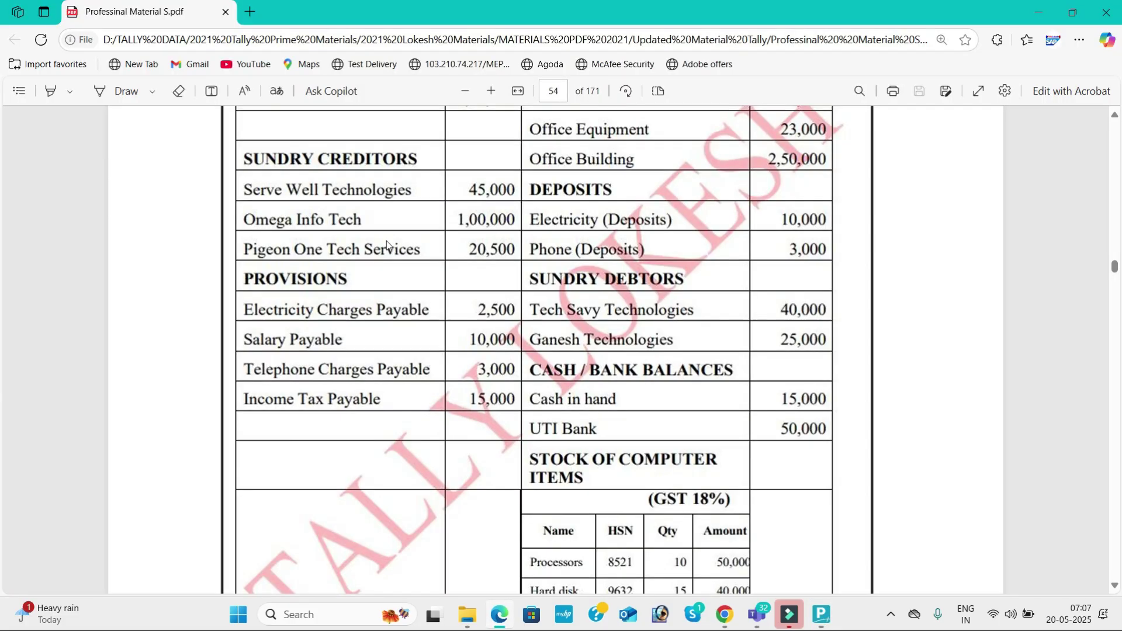
{"action": "key", "text": "alt+Tab"}
{"action": "type", "text": "Telephone Charges Payable"}
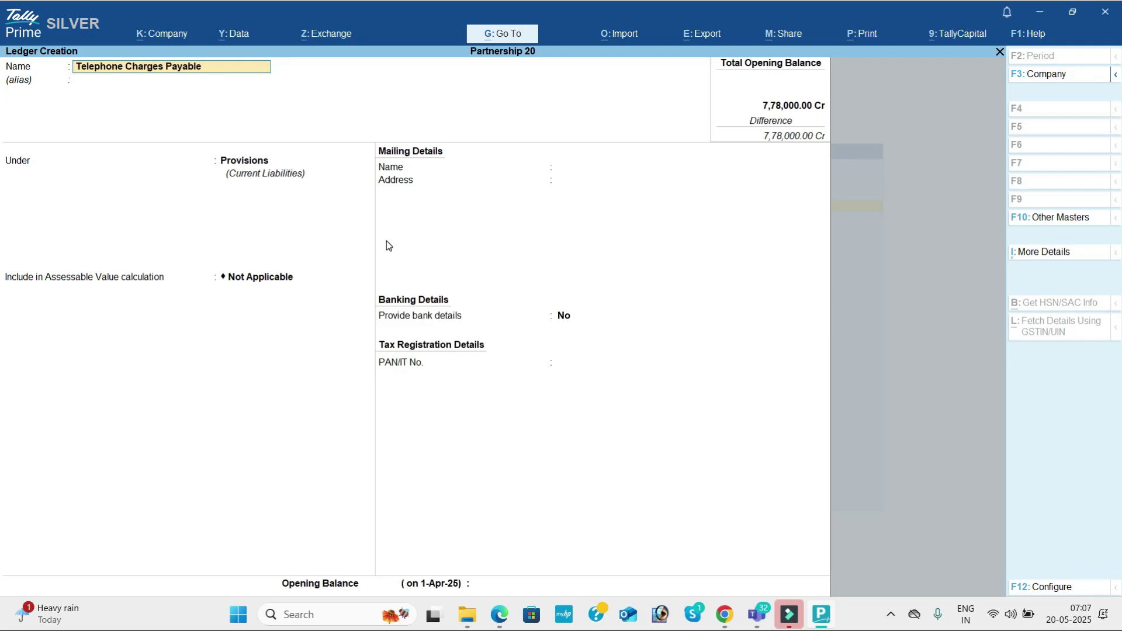
{"action": "key", "text": "Return"}
{"action": "key", "text": "Return"}
{"action": "key", "text": "Return"}
{"action": "key", "text": "Return"}
Set the opening balance of Telephone Charges Payable to 3000 from the PDF, and save the ledger.
{"action": "key", "text": "alt+Tab"}
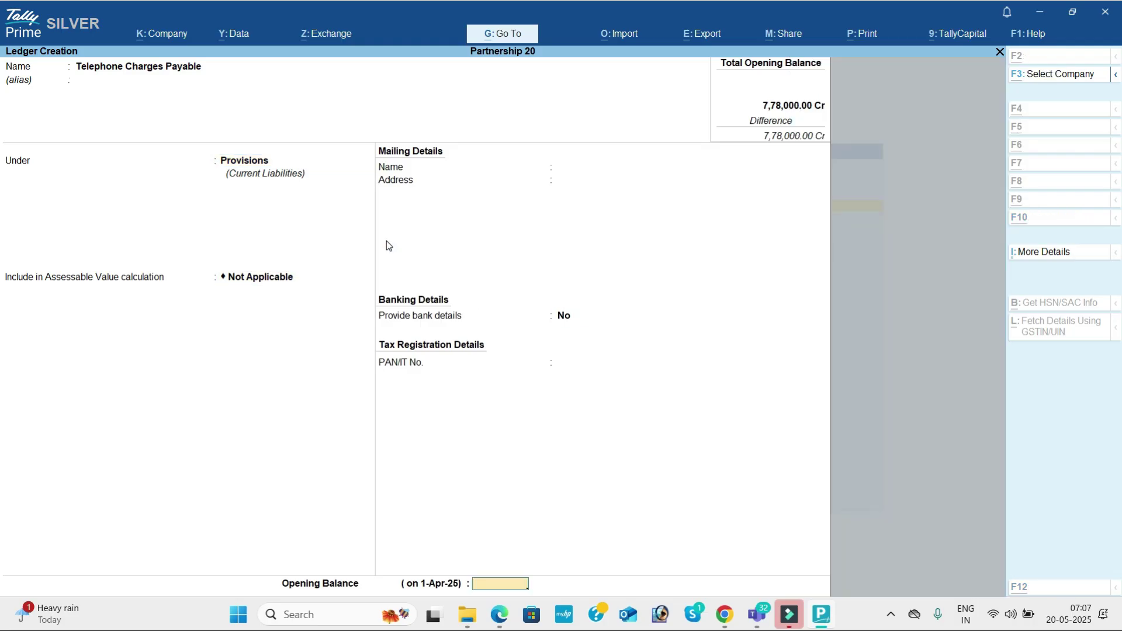
{"action": "key", "text": "alt+Tab"}
{"action": "type", "text": "3000"}
{"action": "key", "text": "Return"}
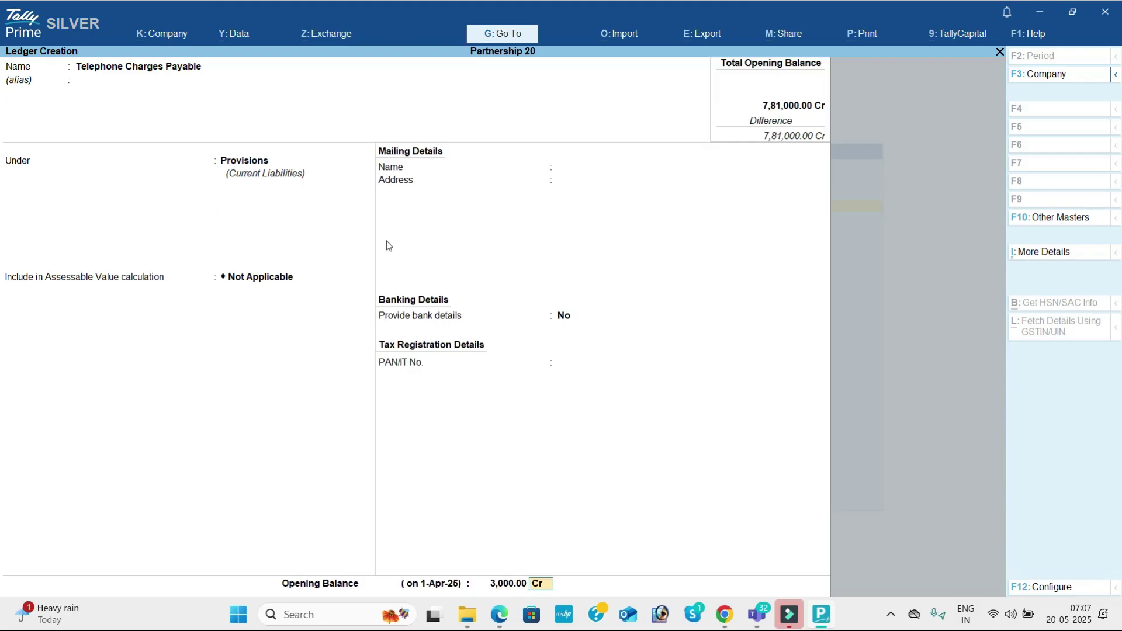
{"action": "key", "text": "Return"}
{"action": "key", "text": "Return"}
Name the next ledger Income Tax Payable, the last provision in the PDF, and keep it under Provisions.
{"action": "key", "text": "alt+Tab"}
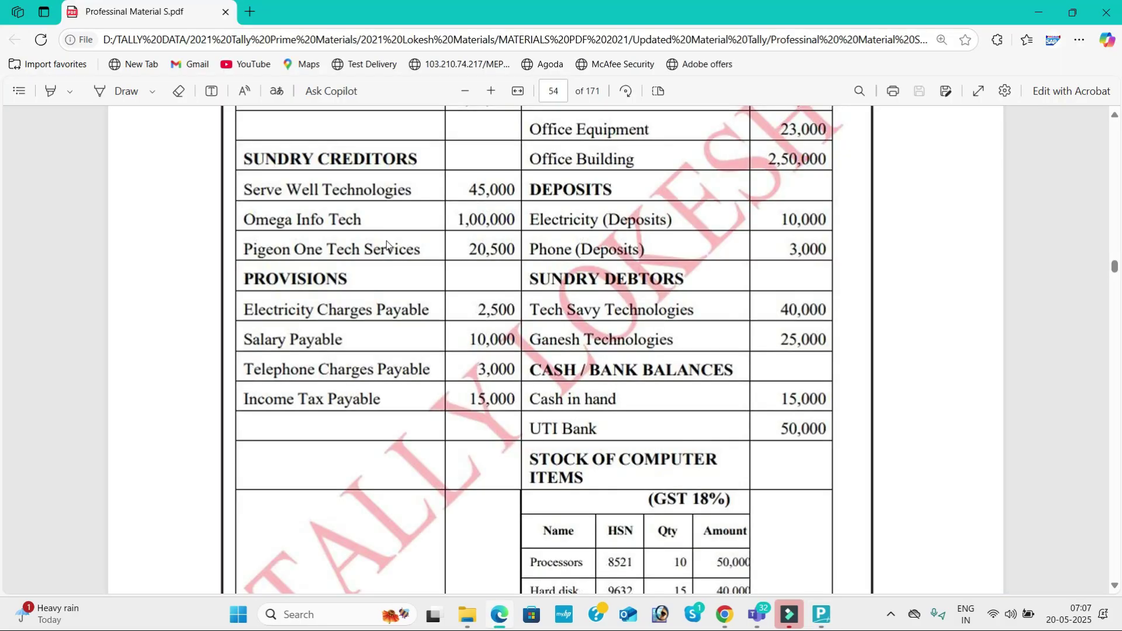
{"action": "key", "text": "alt+Tab"}
{"action": "type", "text": "In"}
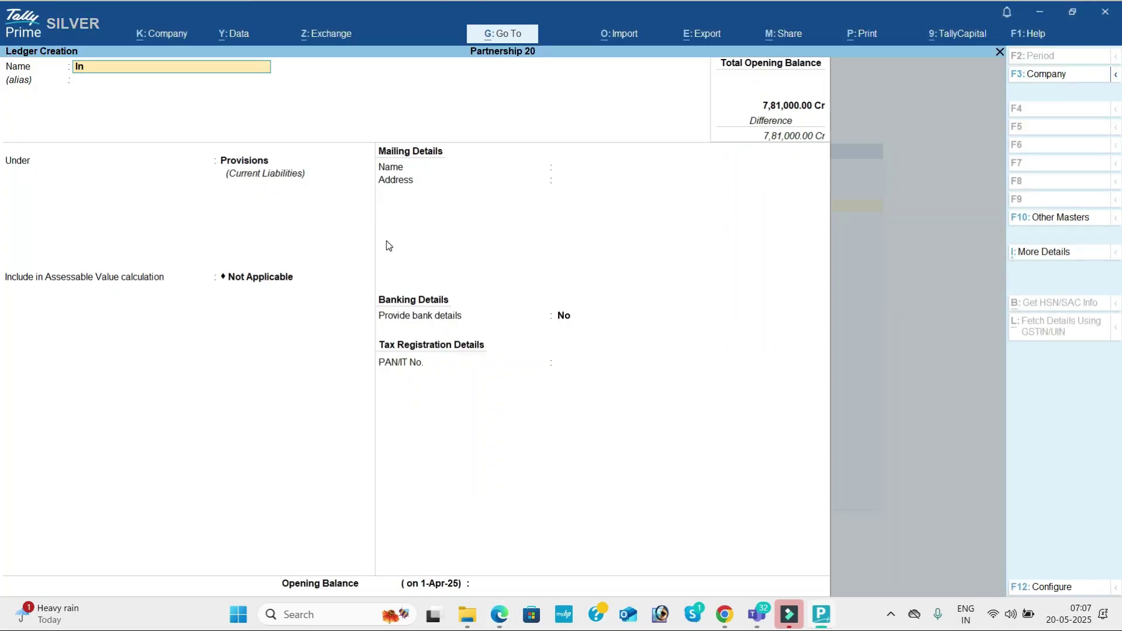
{"action": "type", "text": "come tax Payable"}
{"action": "key", "text": "Return"}
{"action": "key", "text": "Return"}
{"action": "key", "text": "Return"}
{"action": "key", "text": "Return"}
{"action": "key", "text": "Return"}
{"action": "key", "text": "Return"}
{"action": "key", "text": "Return"}
{"action": "key", "text": "Return"}
Set the opening balance of Income Tax Payable to 15000 from the PDF, and save the ledger.
{"action": "key", "text": "alt+Tab"}
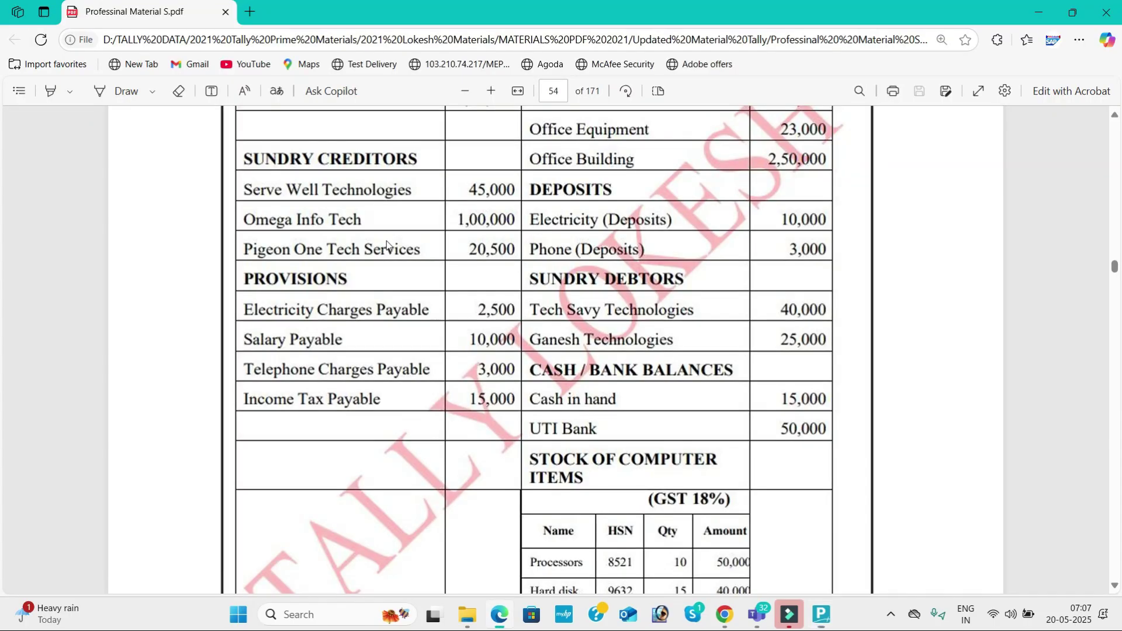
{"action": "key", "text": "alt+Tab"}
{"action": "type", "text": "15000"}
{"action": "key", "text": "Return"}
{"action": "key", "text": "Return"}
{"action": "key", "text": "Return"}
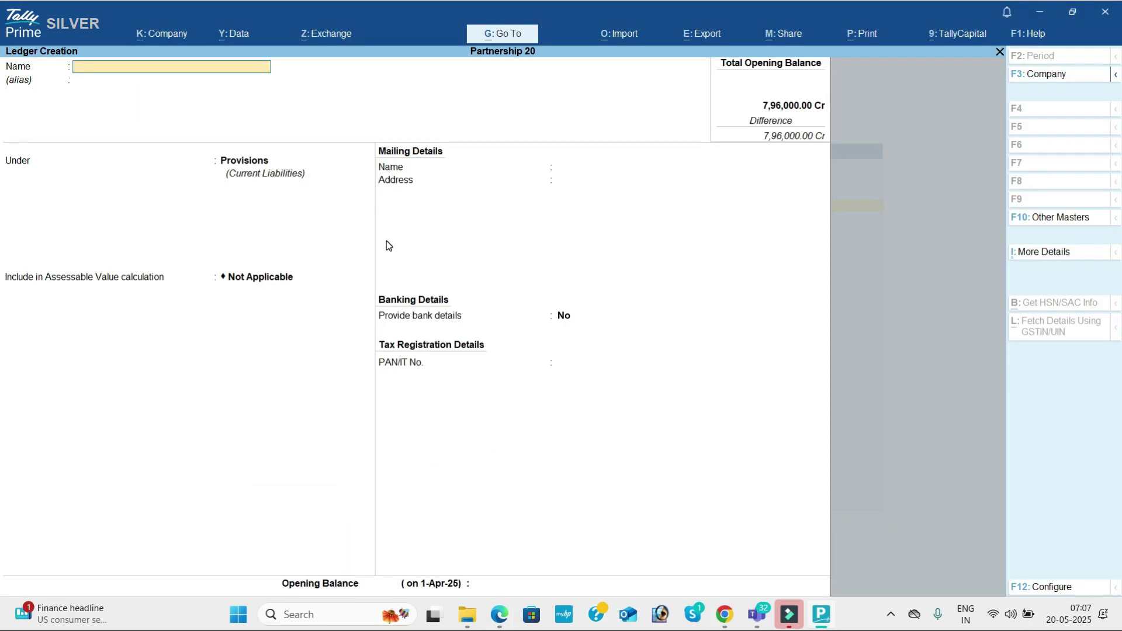
Name the next ledger Motor Vehicle, the first fixed asset in the PDF, and place it under Fixed Assets.
{"action": "key", "text": "alt+Tab"}
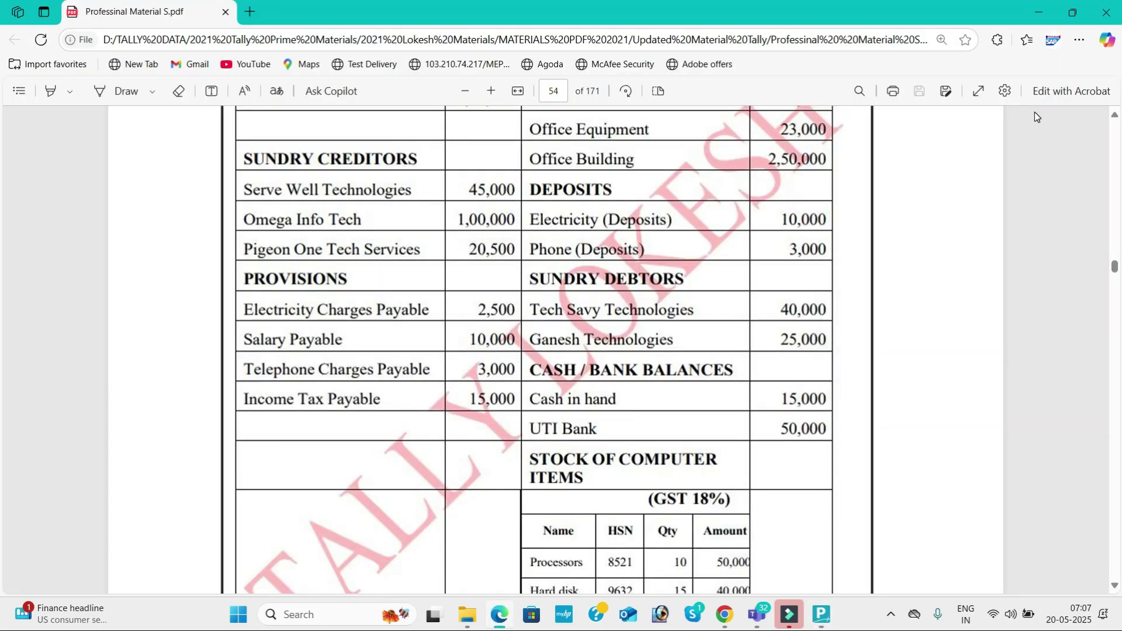
{"action": "left_click", "coordinate": [1114, 115]}
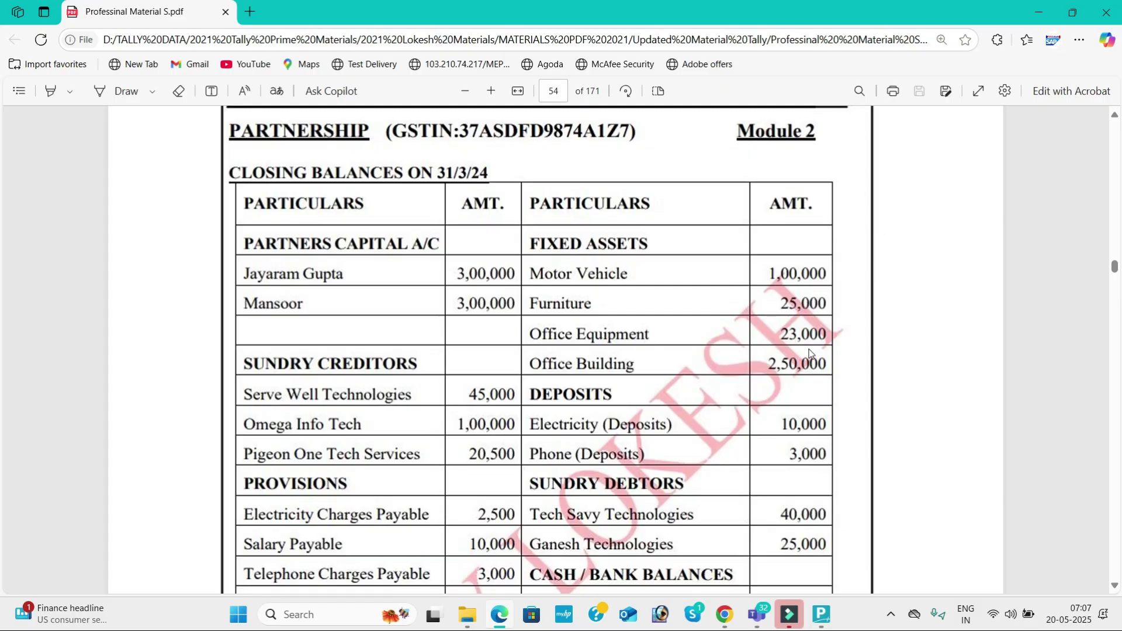
{"action": "key", "text": "alt+Tab"}
{"action": "type", "text": "Motor"}
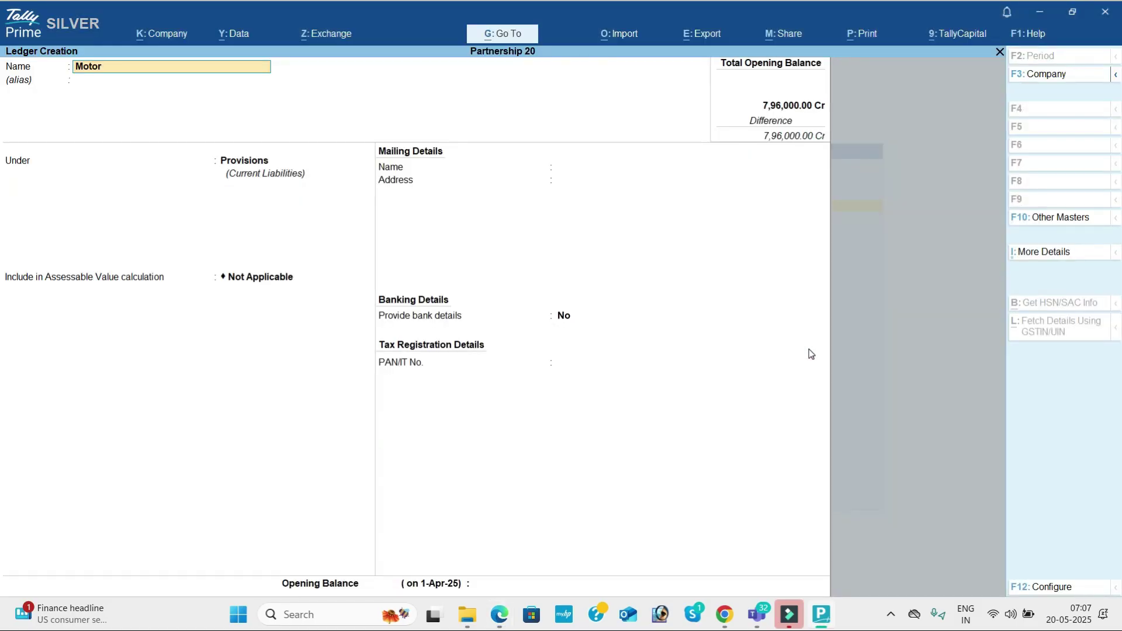
{"action": "type", "text": " Vehicle"}
{"action": "key", "text": "Return"}
{"action": "type", "text": "F"}
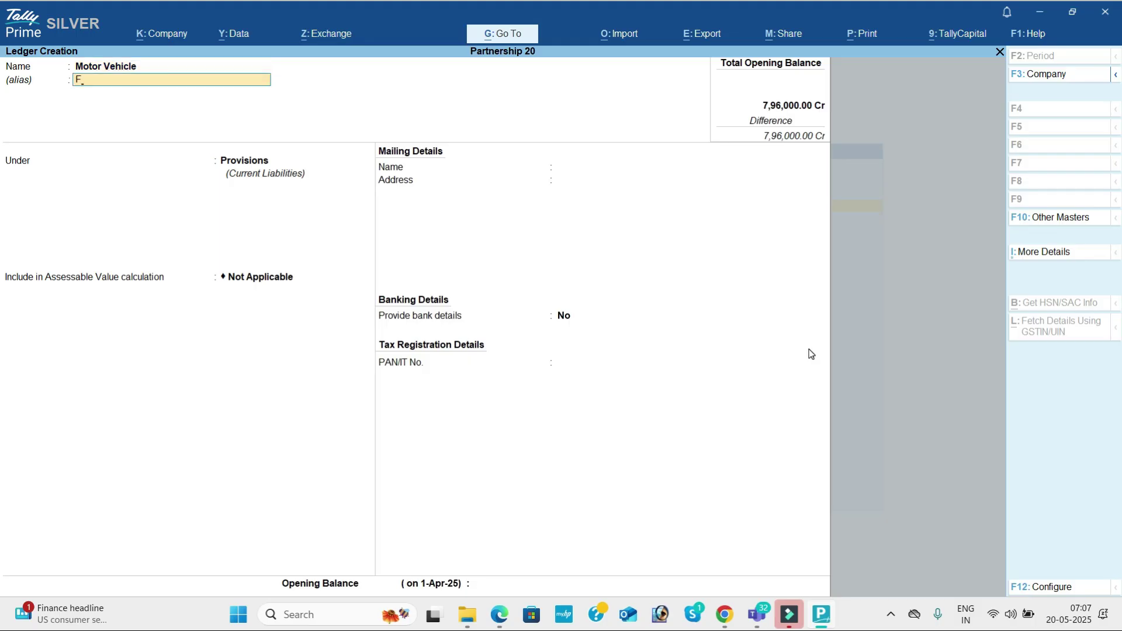
{"action": "key", "text": "Return"}
{"action": "type", "text": "fix"}
{"action": "key", "text": "Return"}
Keep GST applicable with HSN/SAC and rate details As per Company/Group for Motor Vehicle, and set its type of supply to Services.
{"action": "key", "text": "Return"}
{"action": "key", "text": "Return"}
{"action": "key", "text": "Return"}
{"action": "key", "text": "Return"}
{"action": "key", "text": "Return"}
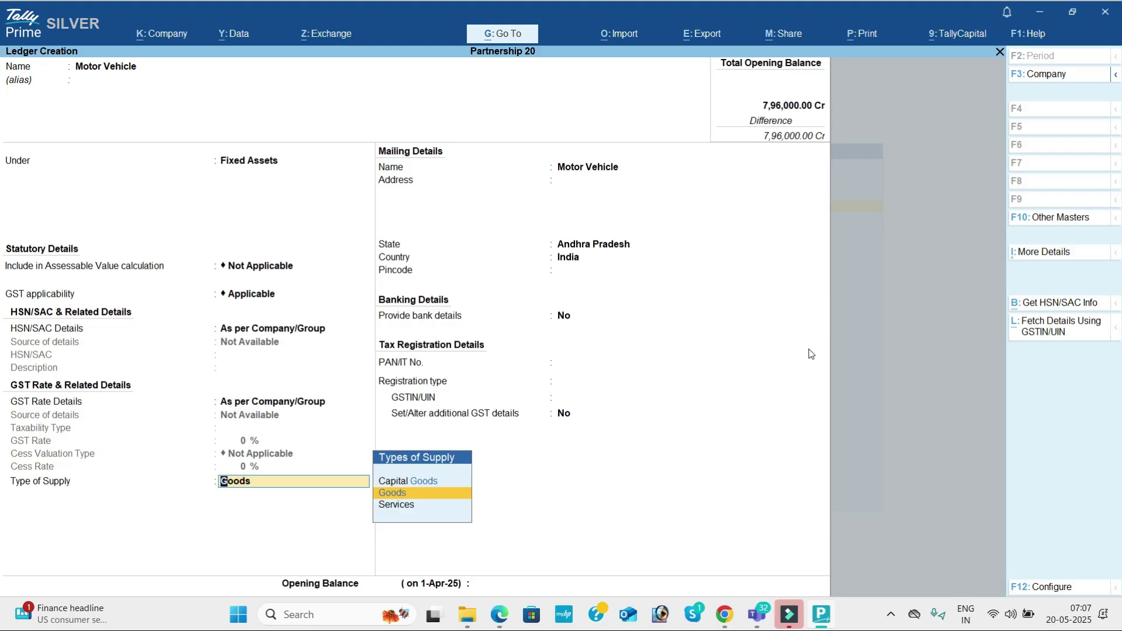
{"action": "key", "text": "Down"}
{"action": "key", "text": "Return"}
{"action": "key", "text": "Return"}
{"action": "key", "text": "Return"}
{"action": "key", "text": "Return"}
{"action": "key", "text": "Return"}
{"action": "key", "text": "Return"}
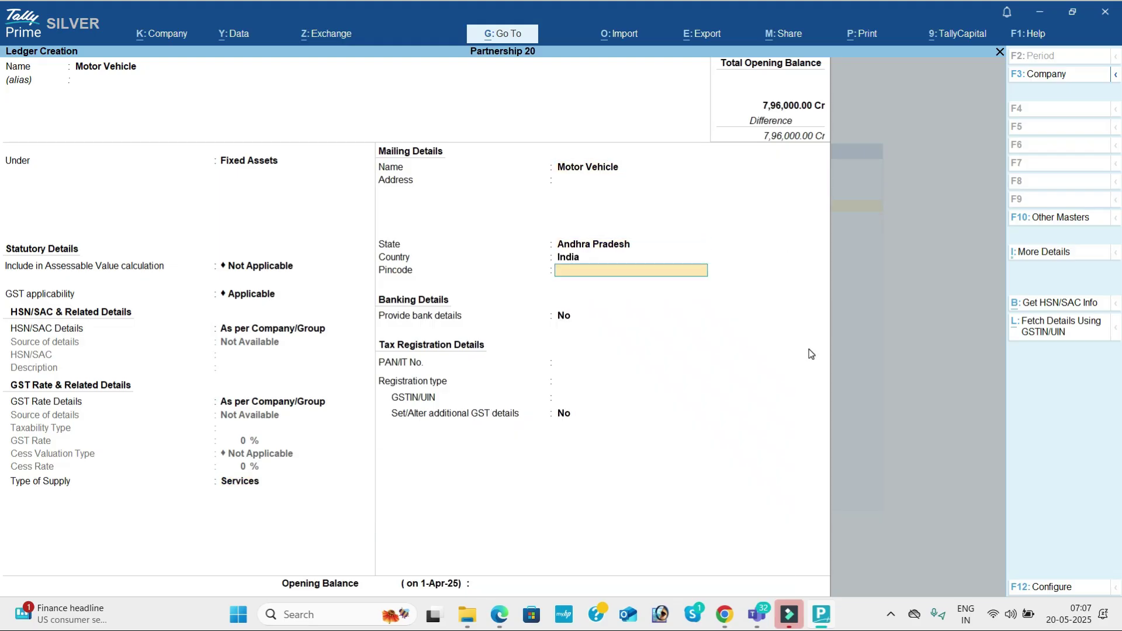
Set the opening balance of Motor Vehicle to 1,00,000 Dr from the PDF, and save the ledger.
{"action": "key", "text": "alt+Tab"}
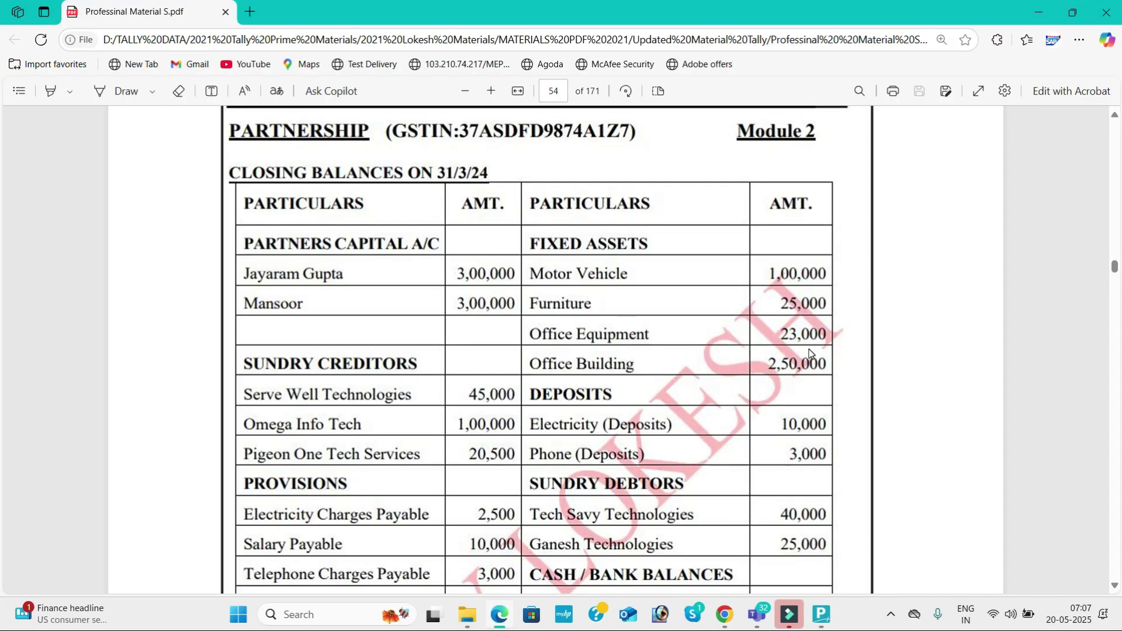
{"action": "key", "text": "alt+Tab"}
{"action": "type", "text": "10000"}
{"action": "type", "text": "00,000.00"}
{"action": "key", "text": "Return"}
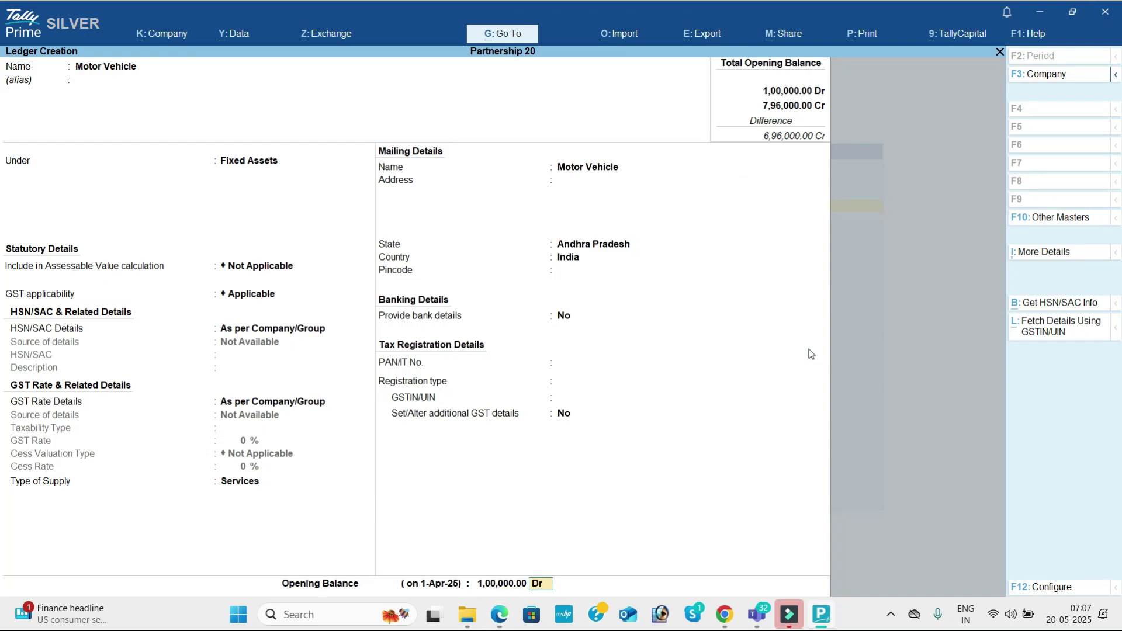
{"action": "key", "text": "Return"}
{"action": "key", "text": "Return"}
Name the next ledger Furniture from the PDF and keep it under Fixed Assets with GST applicable.
{"action": "key", "text": "alt+Tab"}
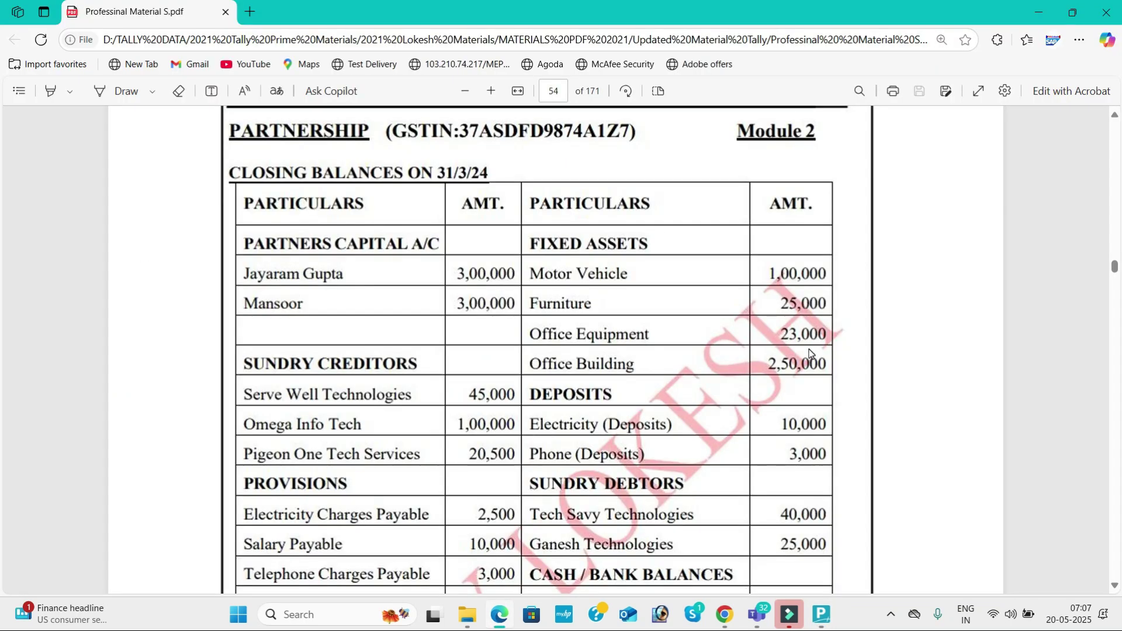
{"action": "key", "text": "alt+Tab"}
{"action": "type", "text": "Furniture"}
{"action": "key", "text": "Return"}
{"action": "key", "text": "Return"}
{"action": "key", "text": "Return"}
{"action": "key", "text": "Return"}
{"action": "key", "text": "Return"}
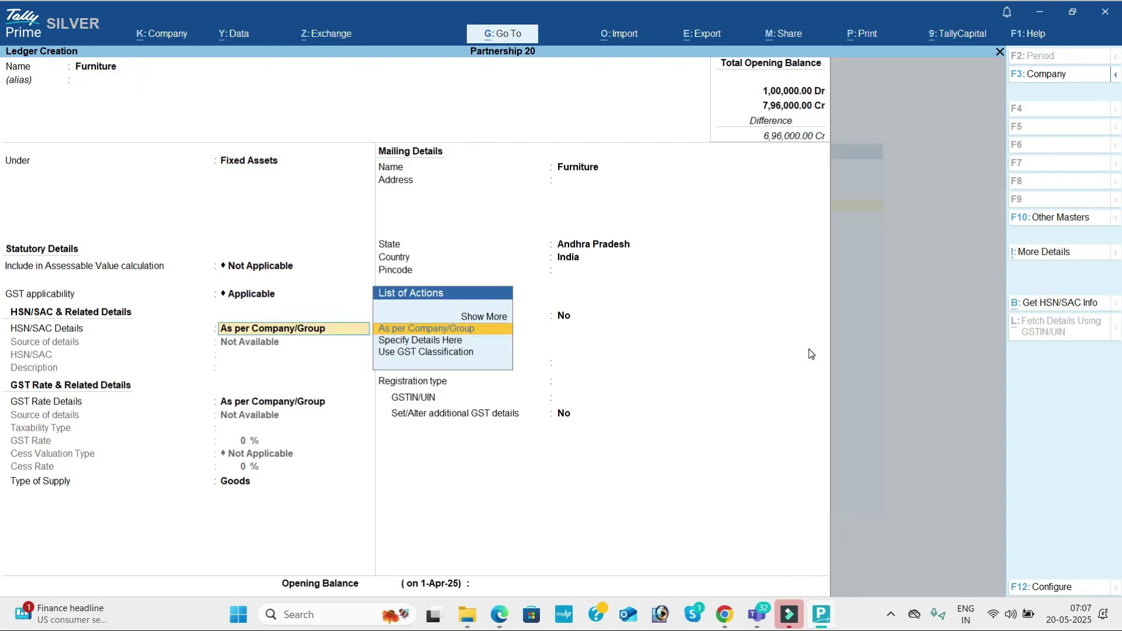
Set the Furniture ledger's type of supply to Services, keeping its HSN/SAC and GST rate details As per Company/Group.
{"action": "key", "text": "Return"}
{"action": "key", "text": "Return"}
{"action": "key", "text": "Down"}
{"action": "key", "text": "Return"}
{"action": "key", "text": "Return"}
{"action": "key", "text": "Return"}
{"action": "key", "text": "Return"}
{"action": "key", "text": "Return"}
{"action": "key", "text": "Return"}
{"action": "key", "text": "Return"}
{"action": "key", "text": "Return"}
Set the opening balance of Furniture to 25000 Dr, and save the ledger.
{"action": "key", "text": "Escape"}
{"action": "type", "text": "25000"}
{"action": "key", "text": "Return"}
{"action": "key", "text": "Return"}
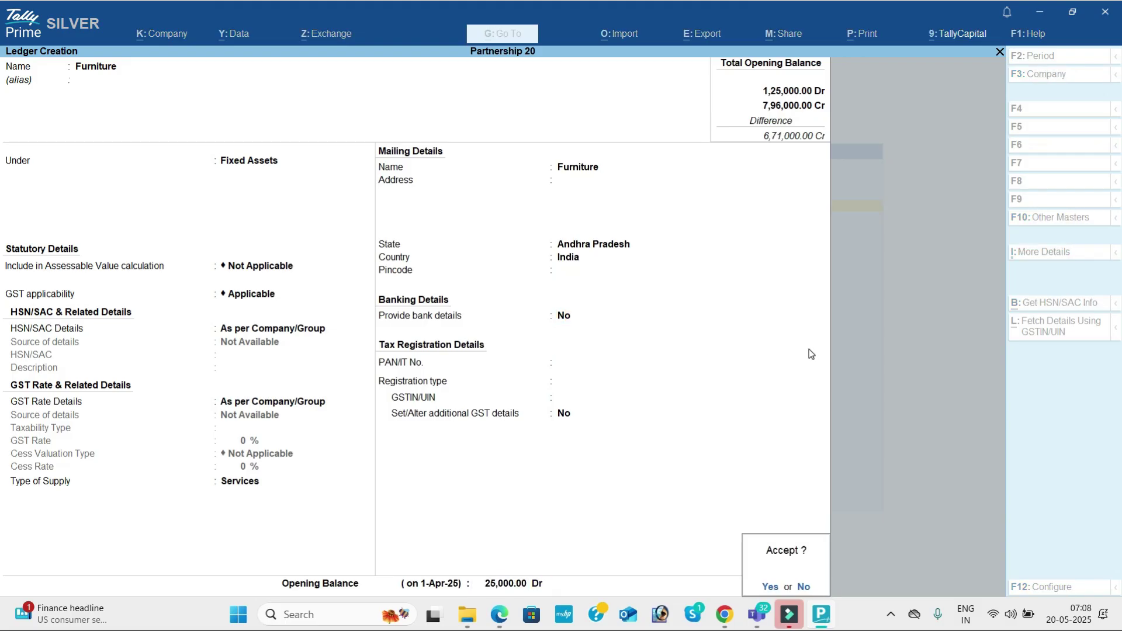
{"action": "key", "text": "Return"}
Name the next ledger Office Equipment from the PDF and keep it under Fixed Assets with GST applicable.
{"action": "key", "text": "alt+Tab"}
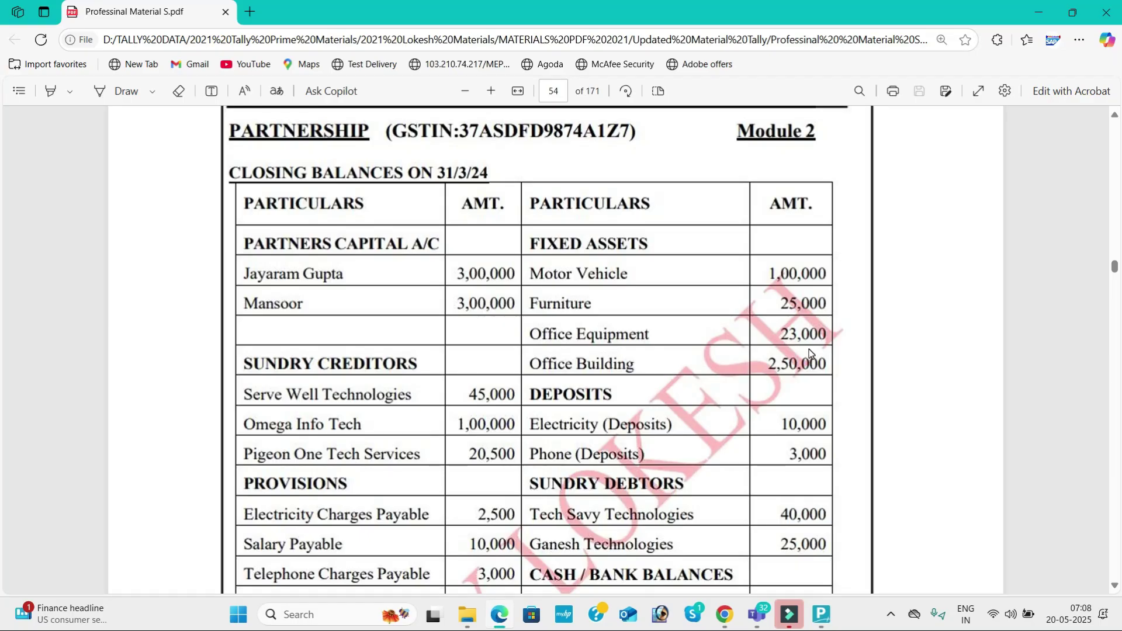
{"action": "key", "text": "alt+Tab"}
{"action": "type", "text": "Office equipment"}
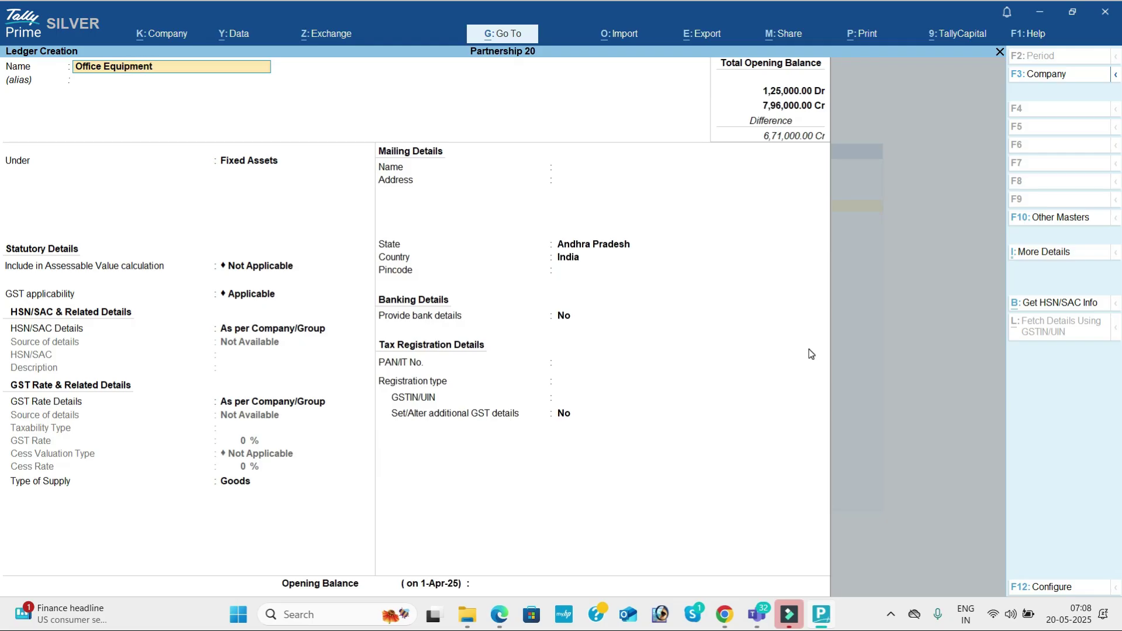
{"action": "key", "text": "Return"}
{"action": "key", "text": "Return"}
{"action": "key", "text": "Return"}
{"action": "key", "text": "Return"}
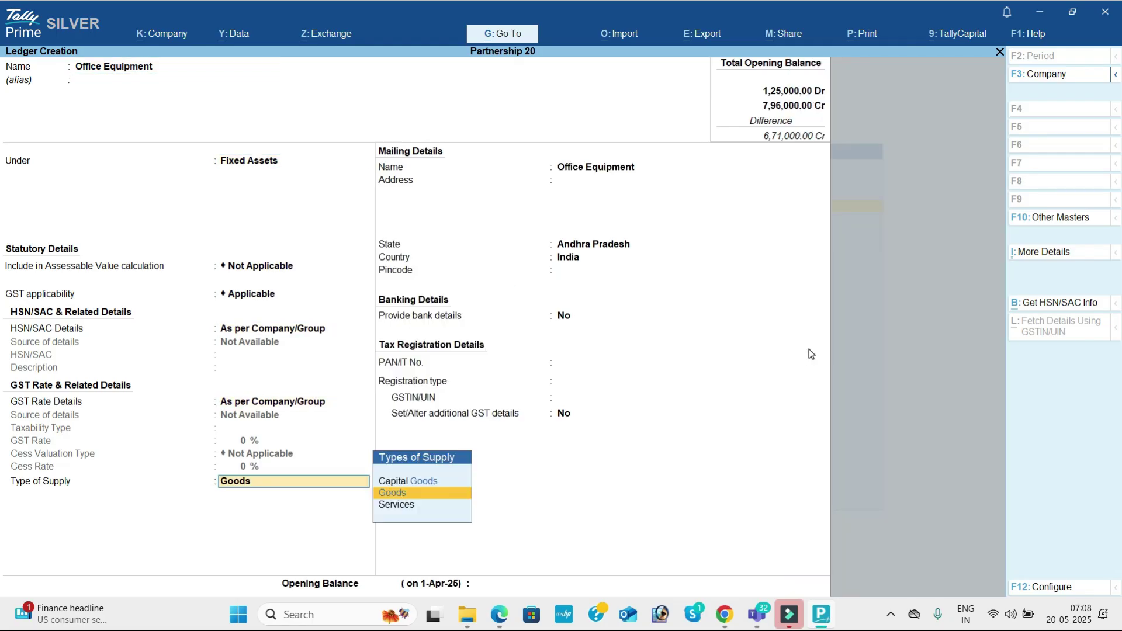
Set the type of supply of Office Equipment to Services and keep its default mailing, banking and tax details.
{"action": "key", "text": "Down"}
{"action": "key", "text": "Return"}
{"action": "key", "text": "Return"}
{"action": "key", "text": "Return"}
{"action": "key", "text": "Return"}
{"action": "key", "text": "Return"}
{"action": "key", "text": "Return"}
{"action": "key", "text": "Return"}
{"action": "key", "text": "Return"}
{"action": "key", "text": "Return"}
{"action": "key", "text": "Escape"}
Set the opening balance of Office Equipment to 23000 from the PDF, and save the ledger.
{"action": "key", "text": "alt+Tab"}
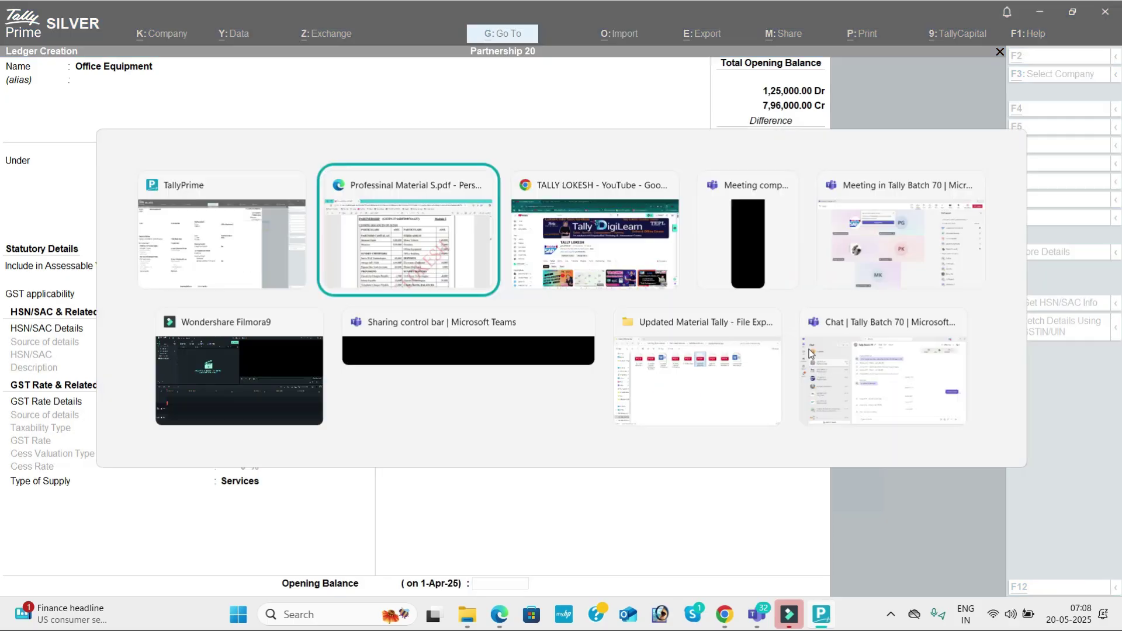
{"action": "key", "text": "alt+Tab"}
{"action": "type", "text": "23000"}
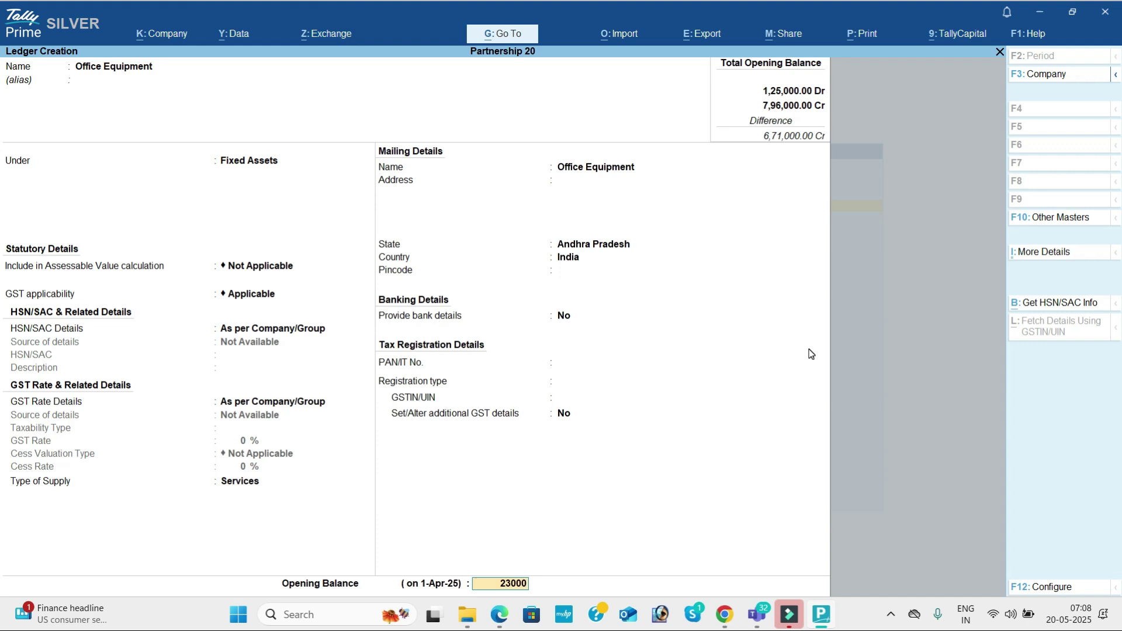
{"action": "key", "text": "Return"}
{"action": "key", "text": "Return"}
{"action": "key", "text": "Return"}
Name the next ledger Office Building from the PDF and keep it under Fixed Assets with GST applicable.
{"action": "key", "text": "alt+Tab"}
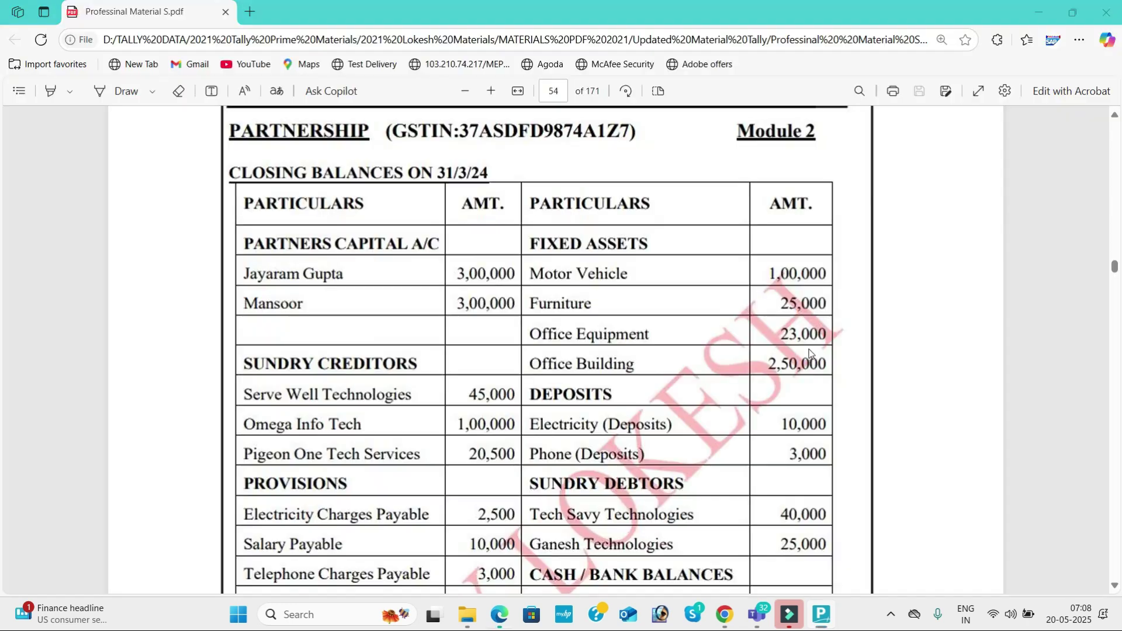
{"action": "key", "text": "alt+Tab"}
{"action": "type", "text": "Office building"}
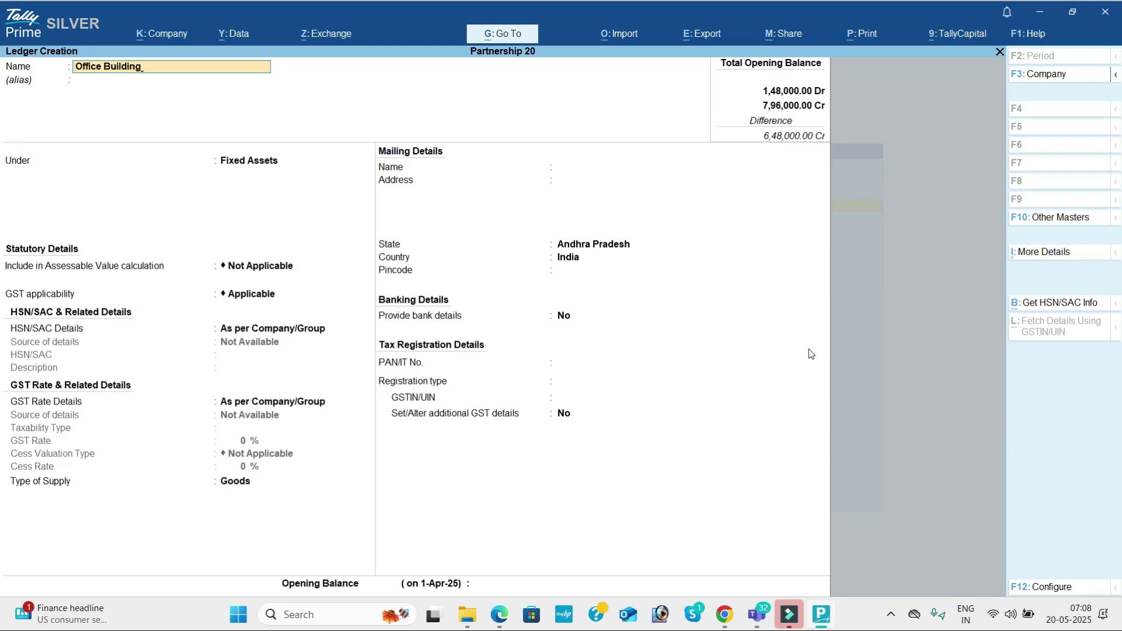
{"action": "key", "text": "Return"}
{"action": "key", "text": "Return"}
{"action": "key", "text": "Return"}
{"action": "key", "text": "Return"}
{"action": "key", "text": "Return"}
{"action": "key", "text": "Return"}
Set the type of supply of Office Building to Services and keep its default mailing, banking and tax details.
{"action": "key", "text": "Down"}
{"action": "key", "text": "Return"}
{"action": "key", "text": "Return"}
{"action": "key", "text": "Return"}
{"action": "key", "text": "Return"}
{"action": "key", "text": "Return"}
{"action": "key", "text": "Return"}
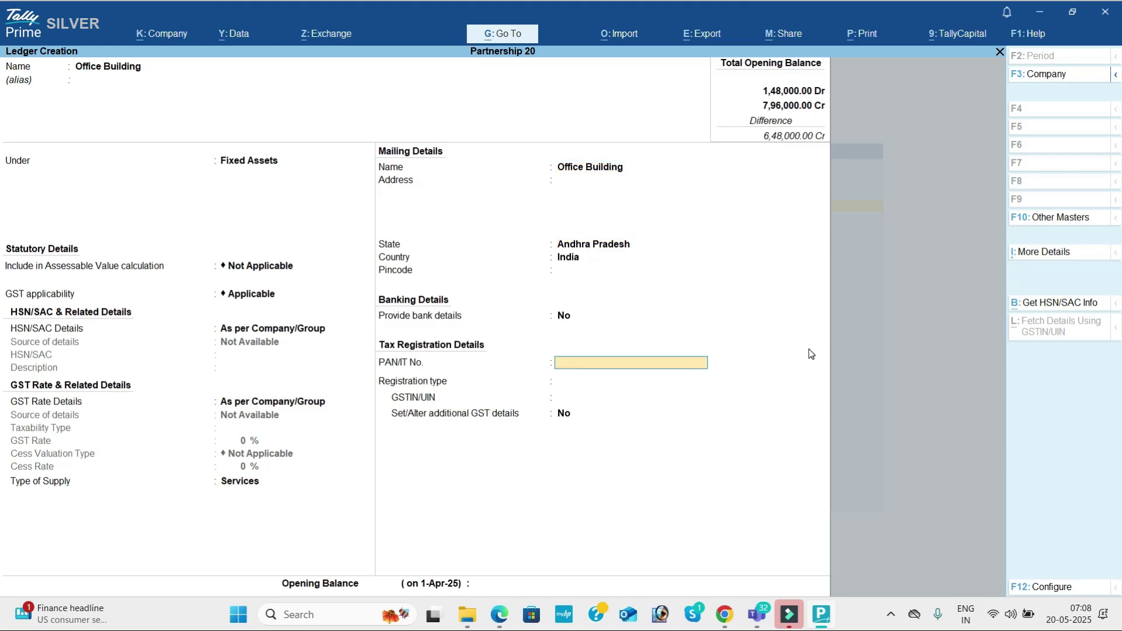
{"action": "key", "text": "Return"}
Set the opening balance of Office Building to 250000 from the PDF, and save the ledger.
{"action": "key", "text": "alt+Tab"}
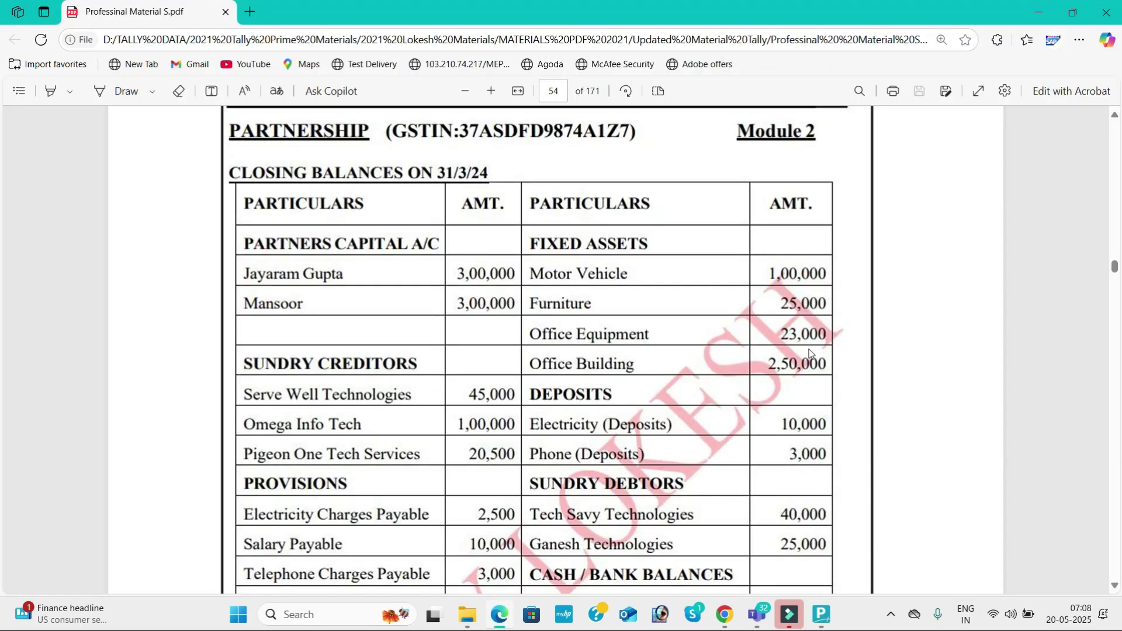
{"action": "key", "text": "alt+Tab"}
{"action": "type", "text": "250000"}
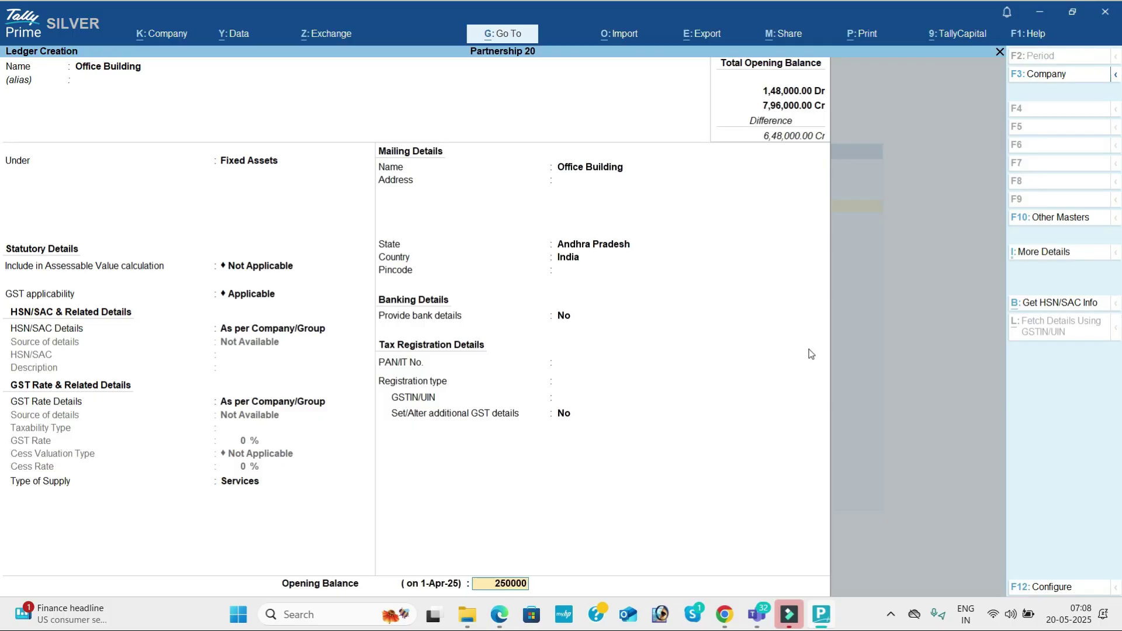
{"action": "key", "text": "Return"}
{"action": "key", "text": "Return"}
{"action": "key", "text": "Return"}
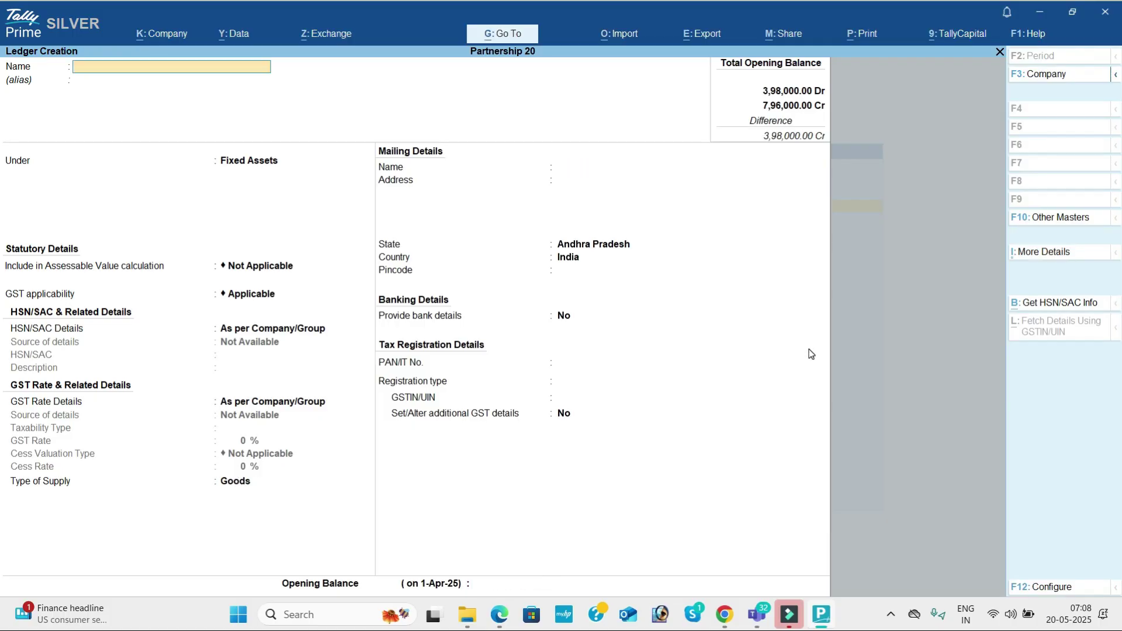
Name the next ledger Electricity Deposits from the PDF's deposits section and place it under Deposits (Asset).
{"action": "key", "text": "alt+Tab"}
{"action": "scroll", "coordinate": [810, 353], "scroll_direction": "down", "scroll_amount": 3}
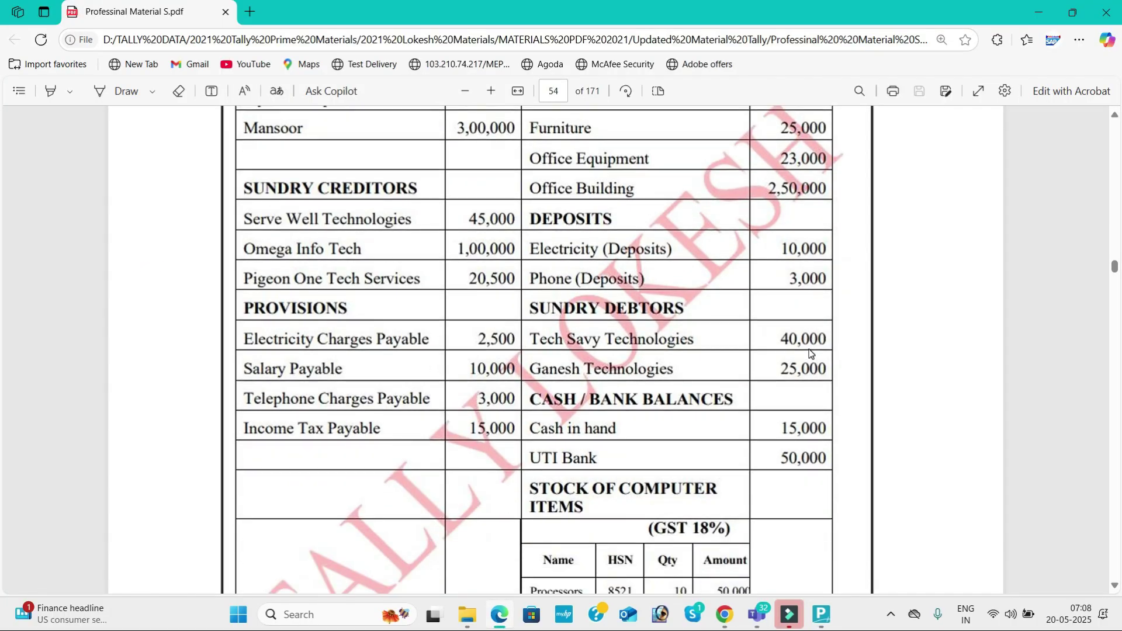
{"action": "key", "text": "alt+Tab"}
{"action": "type", "text": "Ee"}
{"action": "type", "text": "lec"}
{"action": "type", "text": "tricit"}
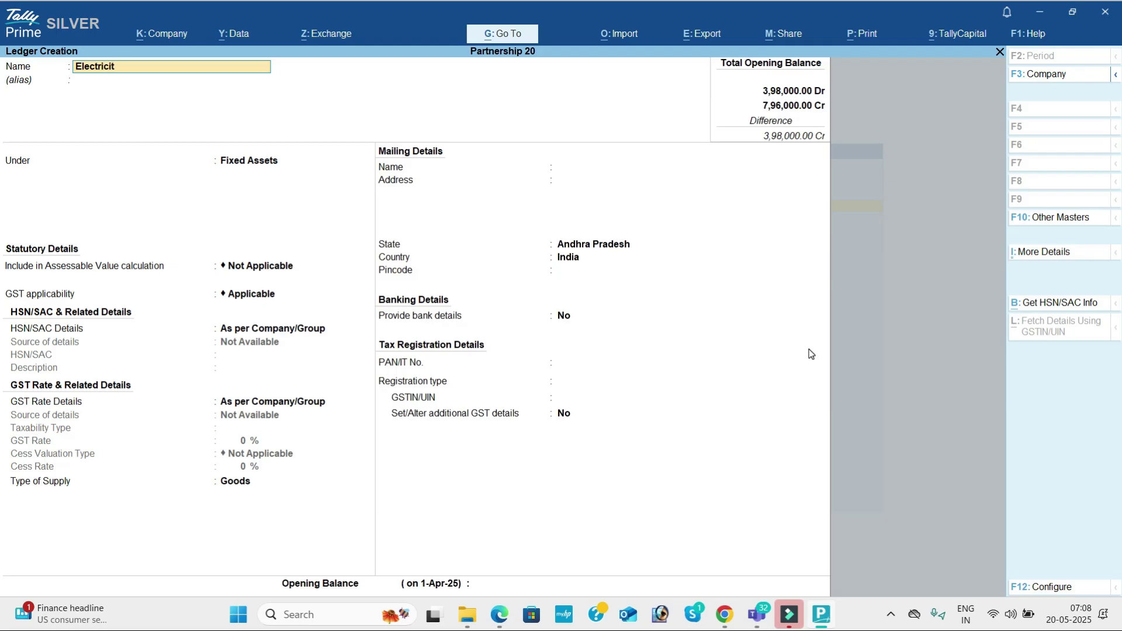
{"action": "type", "text": "y Deposit"}
{"action": "key", "text": "Return"}
{"action": "type", "text": "De"}
{"action": "key", "text": "Return"}
Keep state Andhra Pradesh, no bank details and registration type Regular for Electricity Deposits, leaving the GSTIN blank.
{"action": "key", "text": "Return"}
{"action": "key", "text": "Return"}
{"action": "key", "text": "Return"}
{"action": "key", "text": "Return"}
{"action": "key", "text": "Return"}
{"action": "key", "text": "Return"}
{"action": "key", "text": "Return"}
{"action": "key", "text": "Return"}
{"action": "key", "text": "Return"}
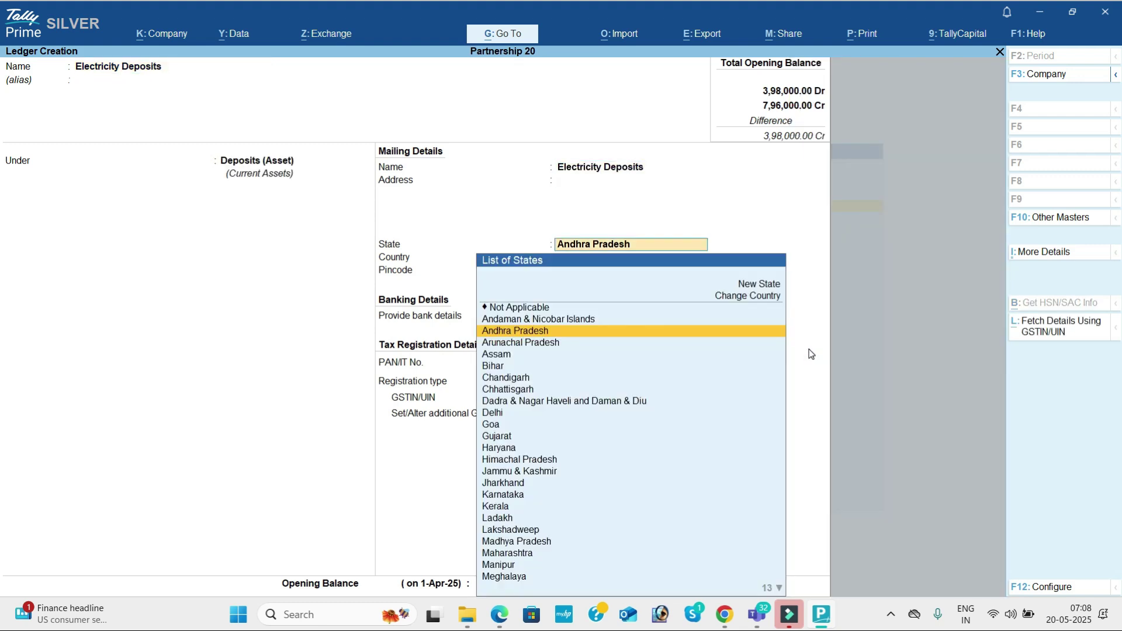
{"action": "key", "text": "Return"}
{"action": "key", "text": "Return"}
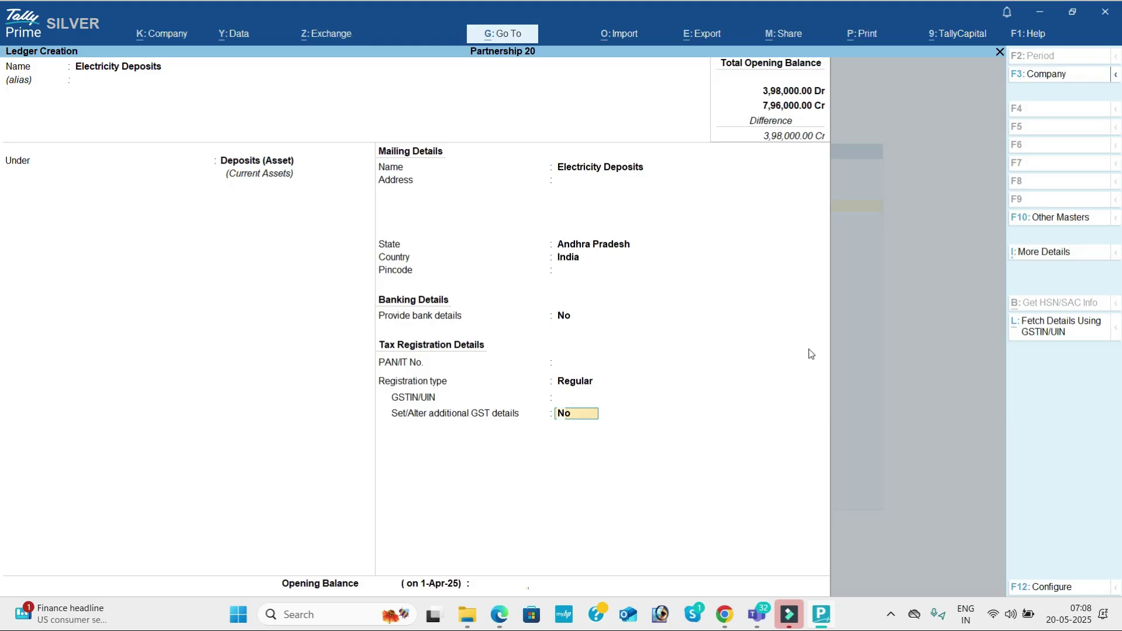
Set the opening balance of Electricity Deposits to 10000 from the PDF, and save the ledger.
{"action": "key", "text": "alt+Tab"}
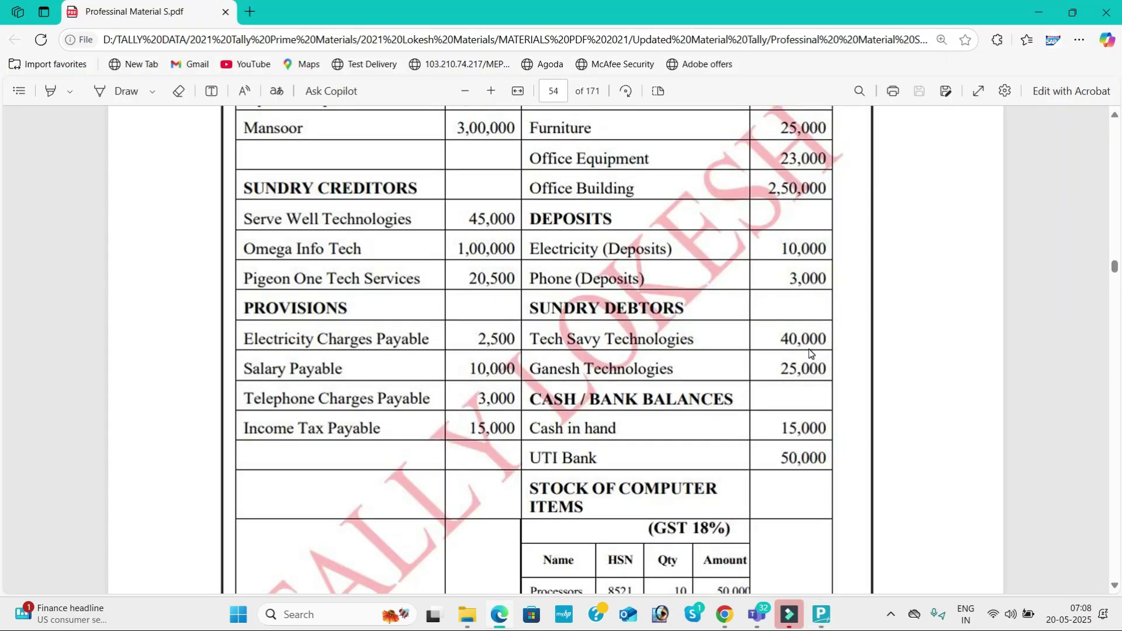
{"action": "key", "text": "alt+Tab"}
{"action": "type", "text": "100000"}
{"action": "key", "text": "BackSpace"}
{"action": "key", "text": "Return"}
{"action": "key", "text": "Return"}
{"action": "key", "text": "Return"}
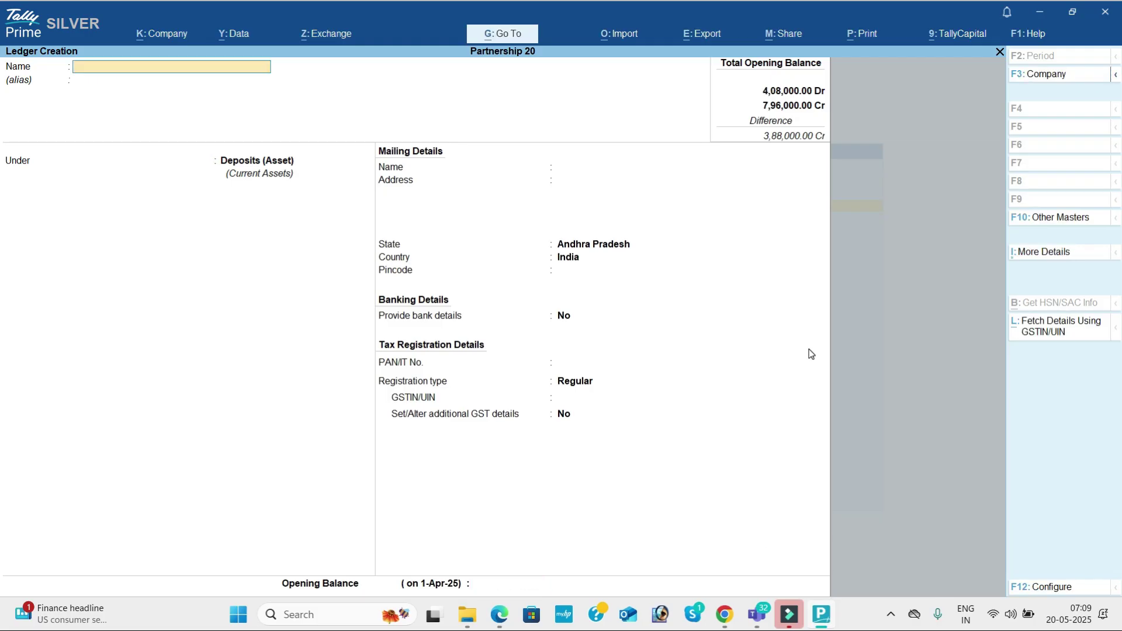
Name the next ledger Phone Deposits, keeping it under Deposits (Asset) with state Andhra Pradesh, registration type Regular and a blank GSTIN.
{"action": "key", "text": "alt+Tab"}
{"action": "key", "text": "alt+Tab"}
{"action": "type", "text": "Po"}
{"action": "type", "text": "one deposi"}
{"action": "type", "text": "ts"}
{"action": "key", "text": "Return"}
{"action": "key", "text": "Return"}
{"action": "key", "text": "Return"}
{"action": "key", "text": "Return"}
{"action": "key", "text": "Return"}
{"action": "key", "text": "Return"}
{"action": "key", "text": "Return"}
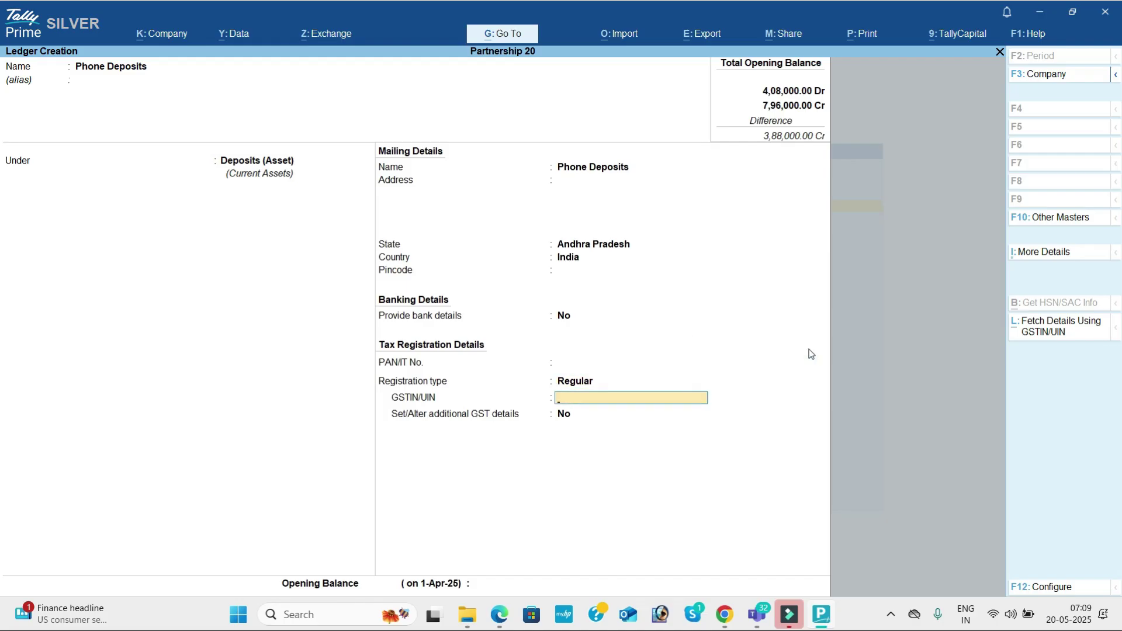
{"action": "key", "text": "Return"}
{"action": "key", "text": "Return"}
Set the opening balance of Phone Deposits to 3000 from the PDF, and save the ledger.
{"action": "key", "text": "alt+Tab"}
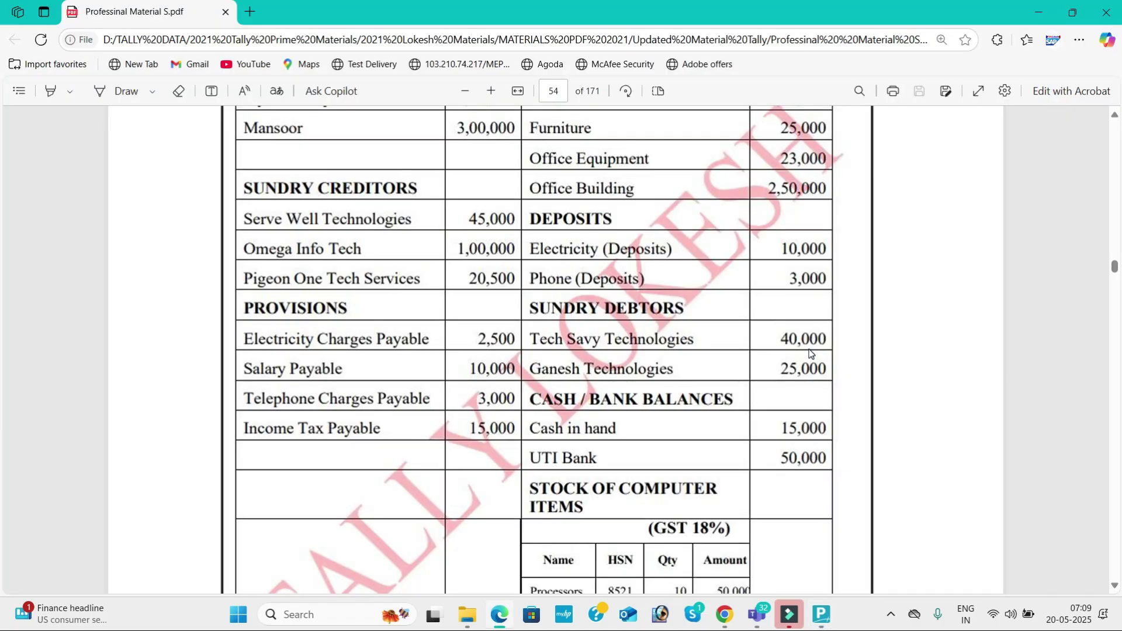
{"action": "key", "text": "alt+Tab"}
{"action": "type", "text": "3000"}
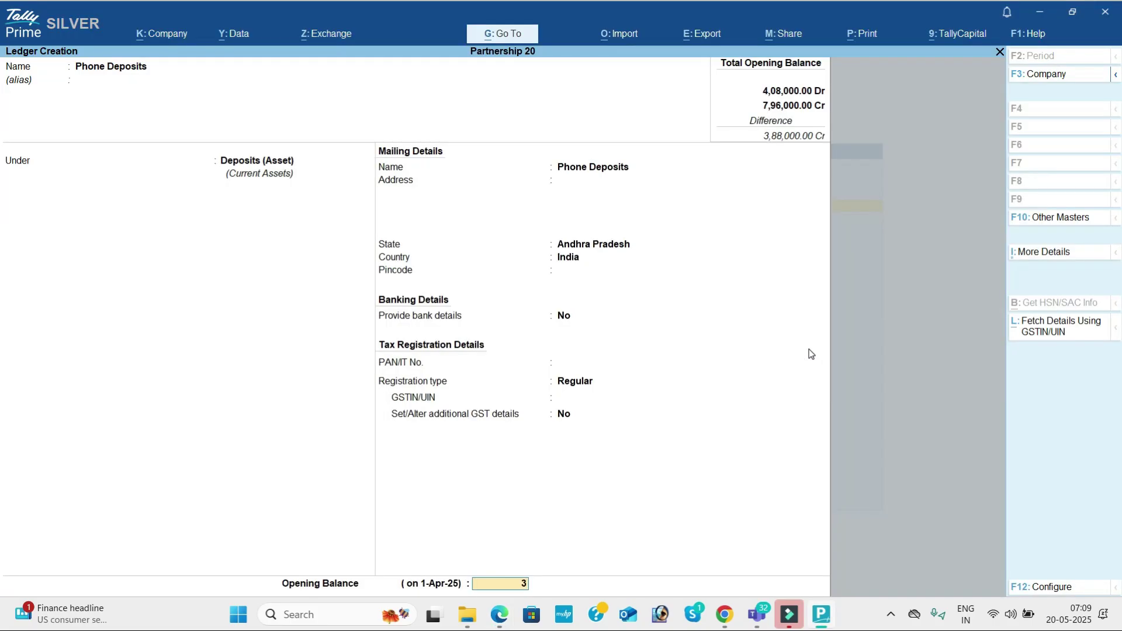
{"action": "key", "text": "Return"}
{"action": "key", "text": "Return"}
{"action": "key", "text": "Return"}
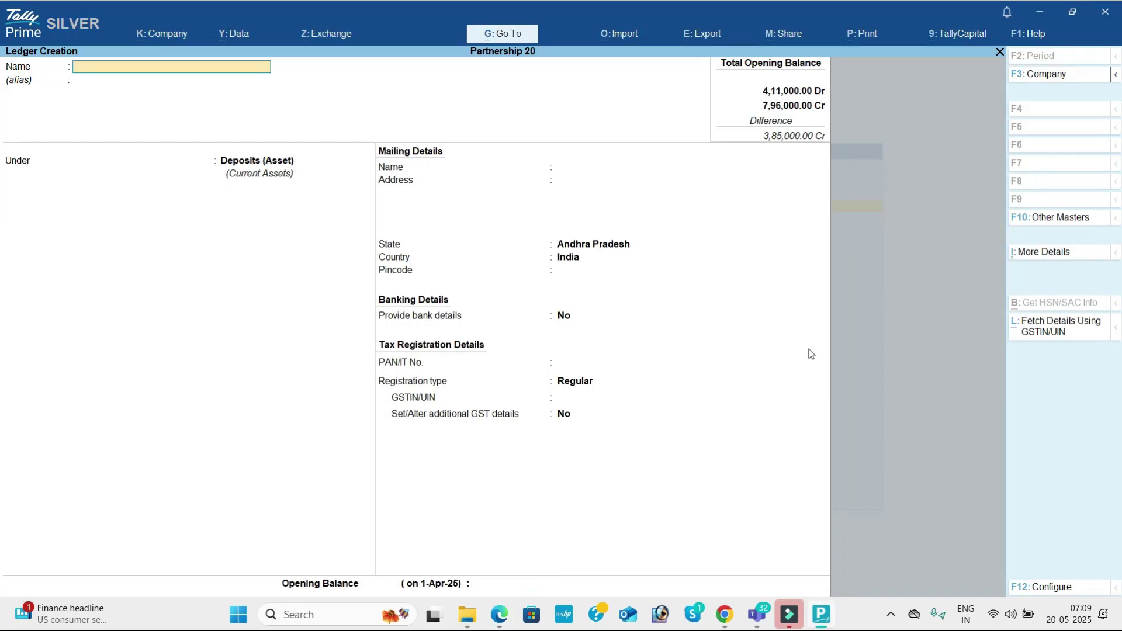
Name the next ledger Tech Savy Technologies, as listed in the PDF, and place it under Sundry Debtors.
{"action": "key", "text": "alt+Tab"}
{"action": "scroll", "coordinate": [810, 353], "scroll_direction": "down", "scroll_amount": 3}
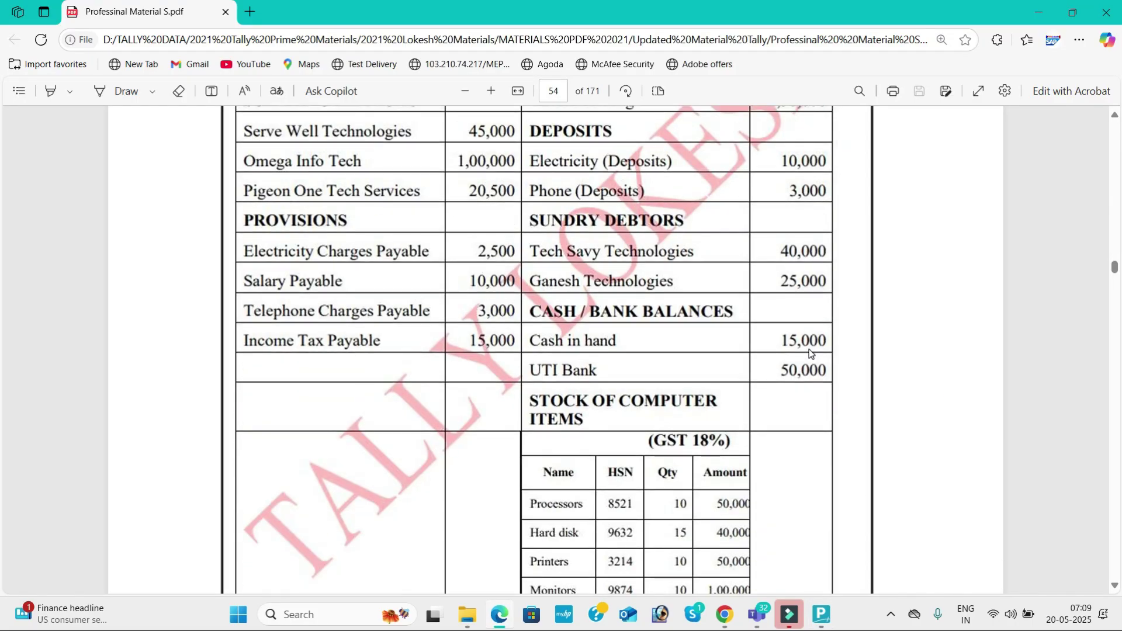
{"action": "key", "text": "alt+Tab"}
{"action": "type", "text": "Te"}
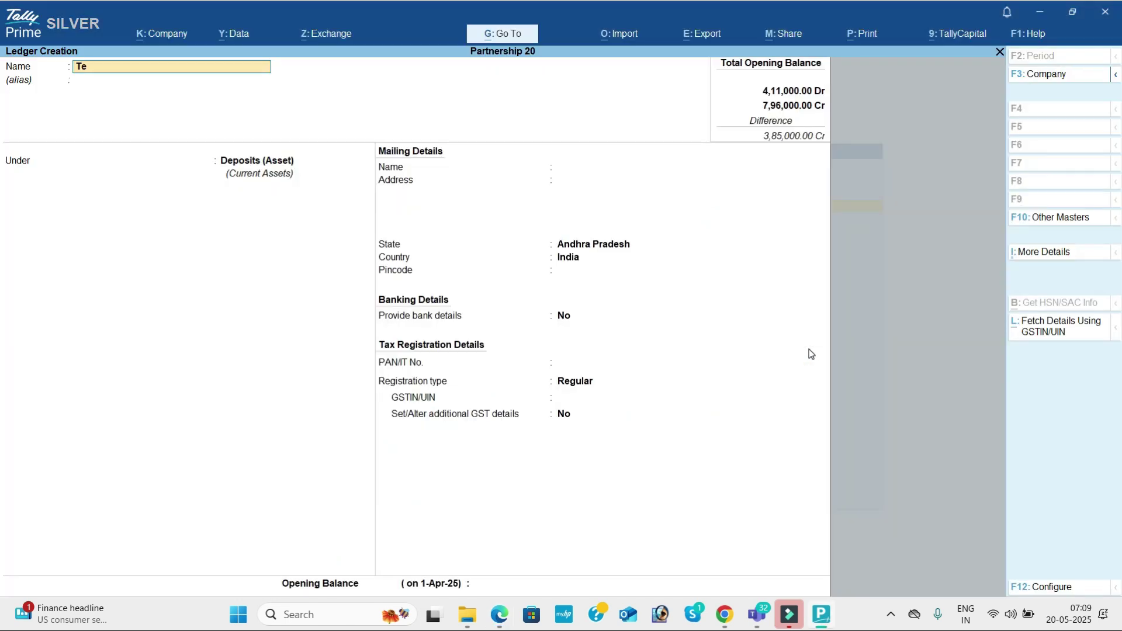
{"action": "type", "text": "ch Savy Technologies"}
{"action": "key", "text": "Return"}
{"action": "type", "text": "Sun"}
{"action": "key", "text": "Down"}
{"action": "key", "text": "Return"}
Keep state Andhra Pradesh, no bank details and registration type Regular for Tech Savy Technologies, and enter 37 as the GSTIN.
{"action": "key", "text": "Return"}
{"action": "key", "text": "Return"}
{"action": "key", "text": "Return"}
{"action": "key", "text": "Return"}
{"action": "key", "text": "Return"}
{"action": "key", "text": "Return"}
{"action": "key", "text": "Return"}
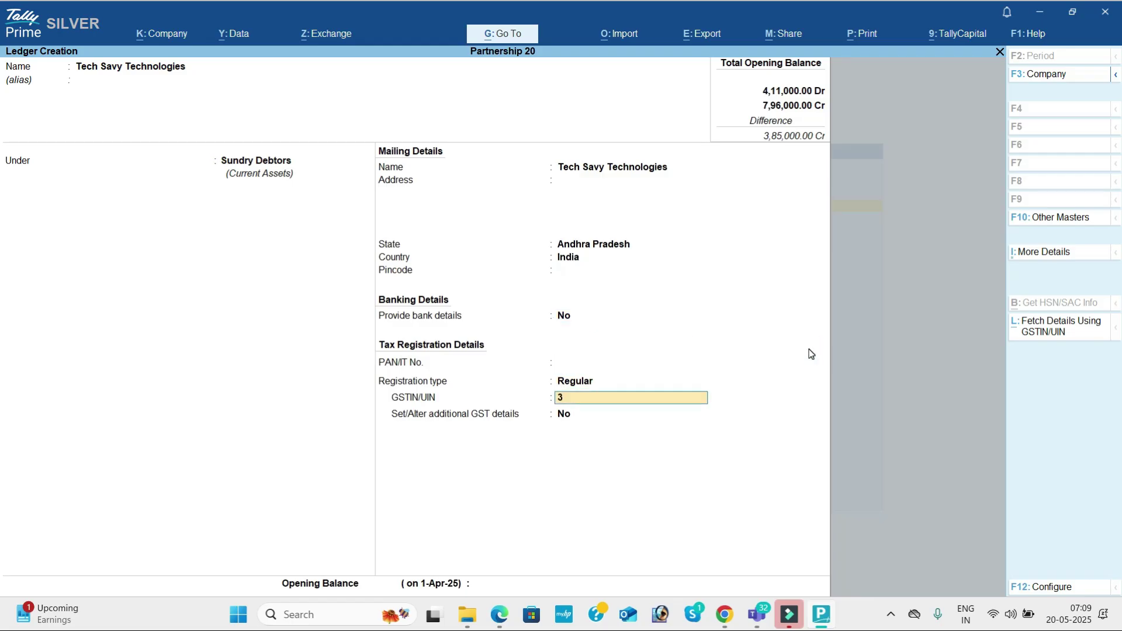
{"action": "type", "text": "37"}
{"action": "key", "text": "Return"}
{"action": "key", "text": "Return"}
Set the opening balance of Tech Savy Technologies to 40000 from the PDF, and save the ledger.
{"action": "key", "text": "alt+Tab"}
{"action": "key", "text": "alt+Tab"}
{"action": "type", "text": "40000"}
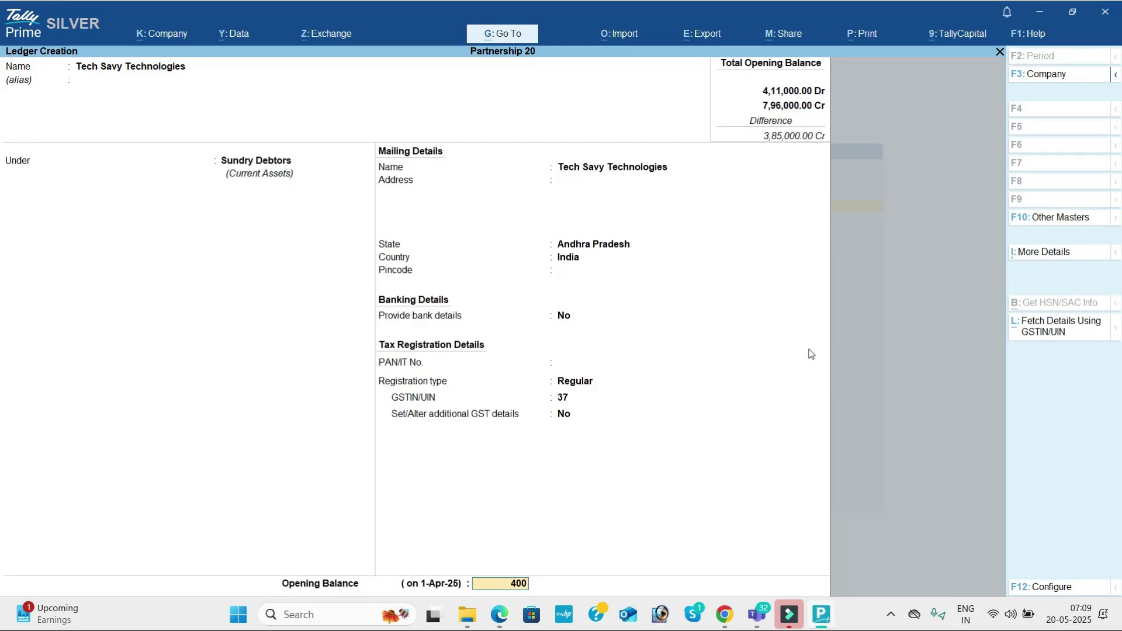
{"action": "key", "text": "Return"}
{"action": "key", "text": "Return"}
{"action": "key", "text": "Return"}
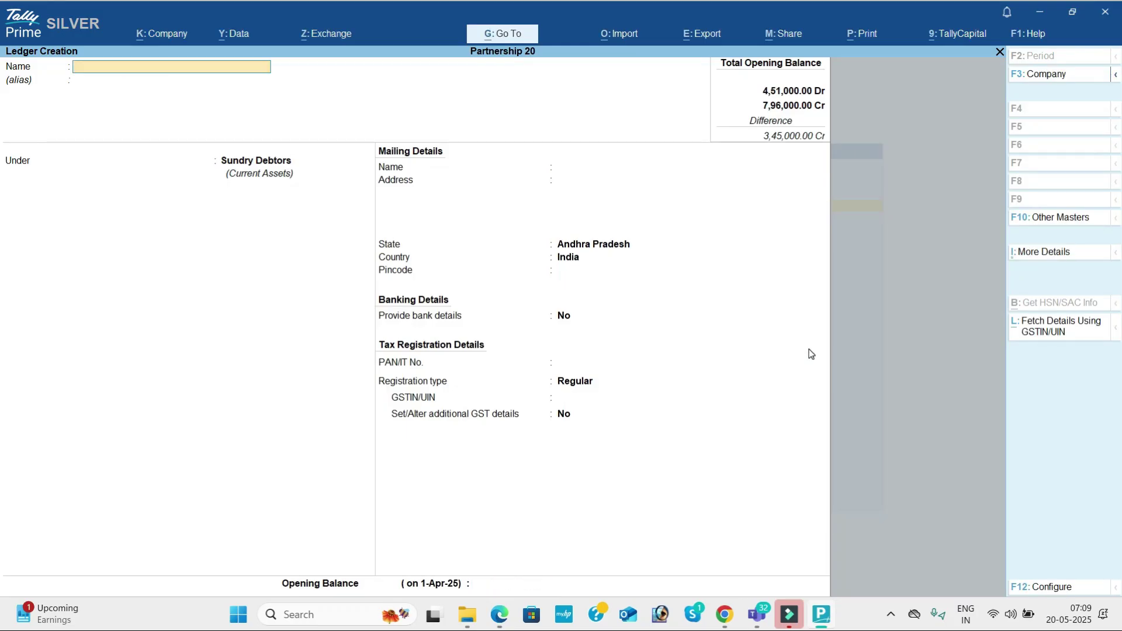
Name the next ledger Ganesh Technologies from the PDF, keeping it under Sundry Debtors.
{"action": "key", "text": "alt+Tab"}
{"action": "key", "text": "alt+Tab"}
{"action": "type", "text": "Ganesh technologies"}
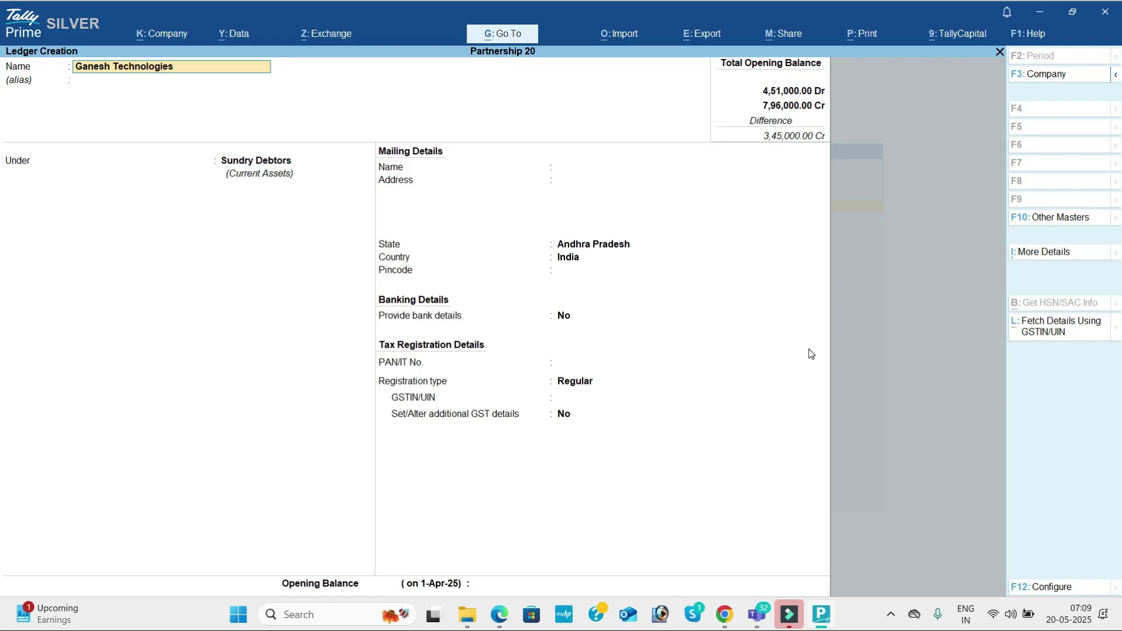
{"action": "key", "text": "Return"}
{"action": "key", "text": "Return"}
Keep state Andhra Pradesh, no bank details and registration type Regular for Ganesh Technologies, and enter 37 as the GSTIN.
{"action": "key", "text": "Return"}
{"action": "key", "text": "Return"}
{"action": "key", "text": "Return"}
{"action": "key", "text": "Return"}
{"action": "key", "text": "Return"}
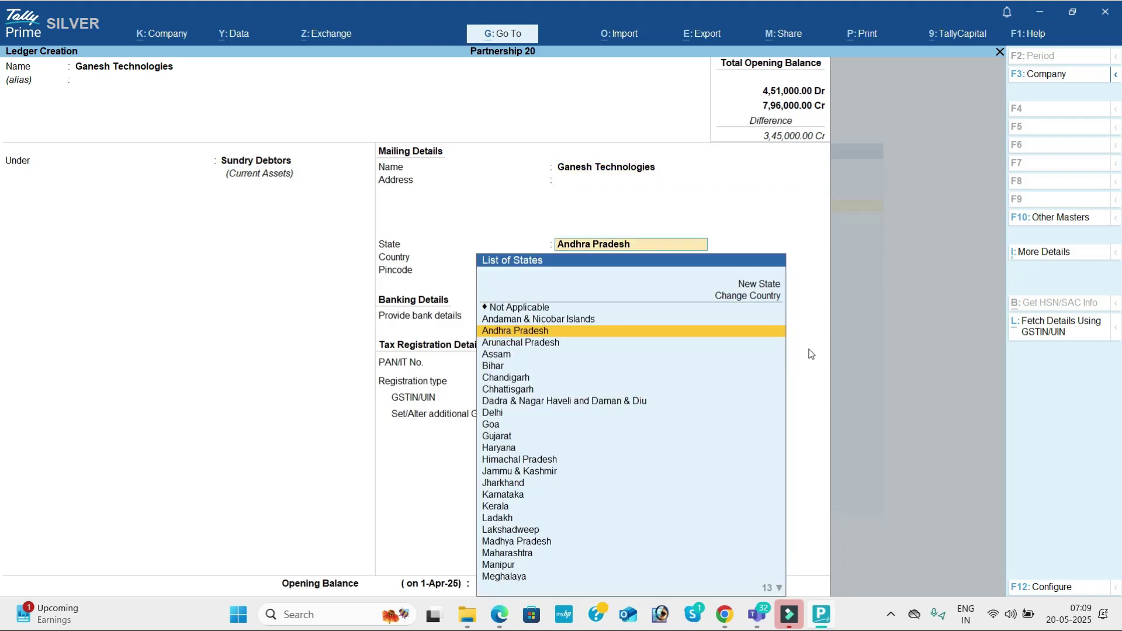
{"action": "key", "text": "Return"}
{"action": "key", "text": "Return"}
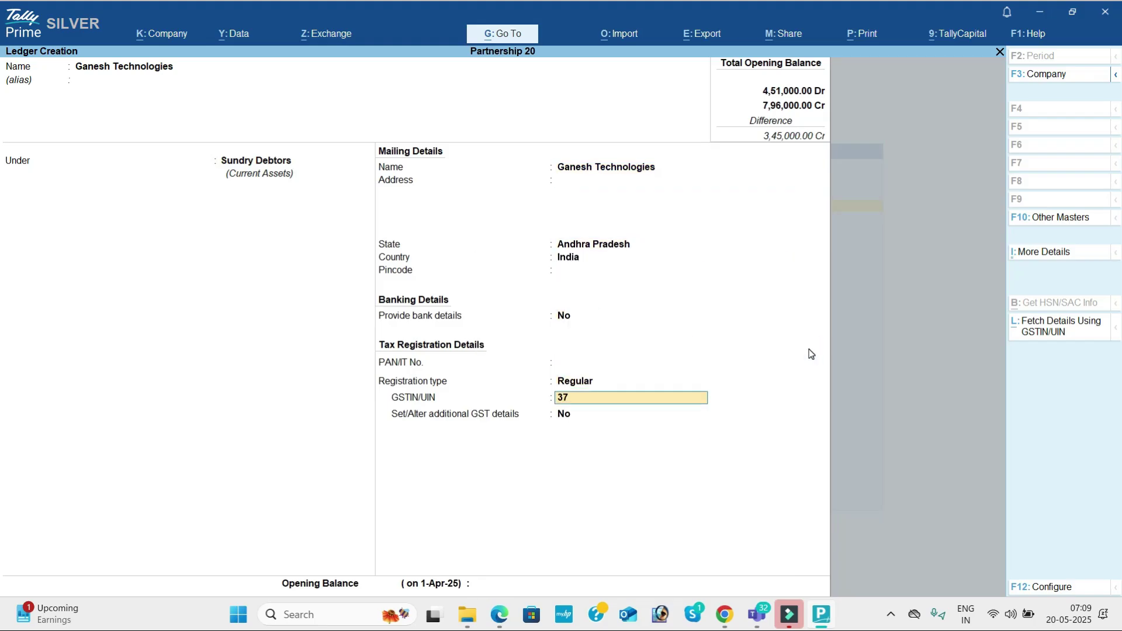
{"action": "key", "text": "Return"}
{"action": "key", "text": "Return"}
Set the opening balance of Ganesh Technologies to 25,000 from the PDF, and save the ledger.
{"action": "key", "text": "alt+Tab"}
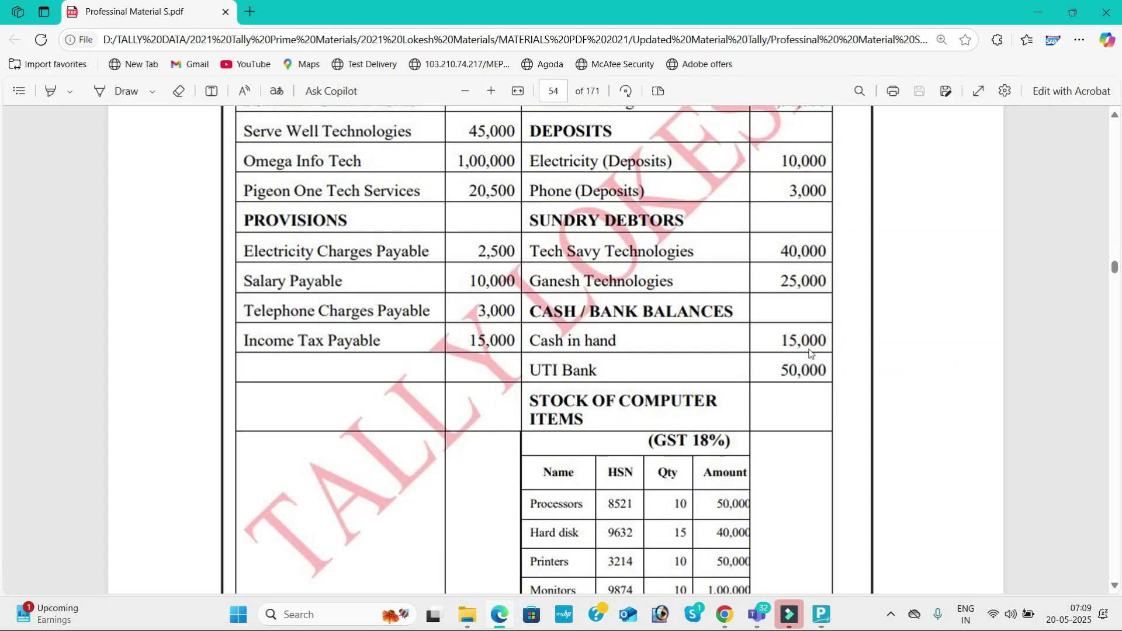
{"action": "key", "text": "alt+Tab"}
{"action": "type", "text": "25,000"}
{"action": "key", "text": "Return"}
{"action": "key", "text": "Return"}
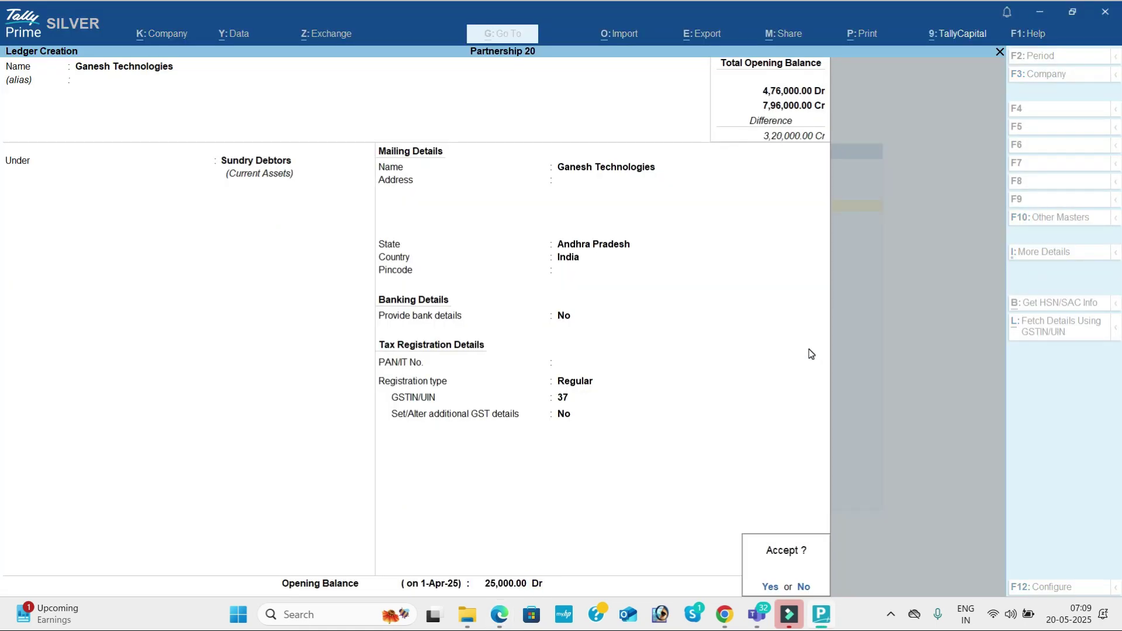
{"action": "key", "text": "Return"}
Name the next ledger Uti Bank, as listed in the PDF, and place it under Bank Accounts.
{"action": "key", "text": "alt+Tab"}
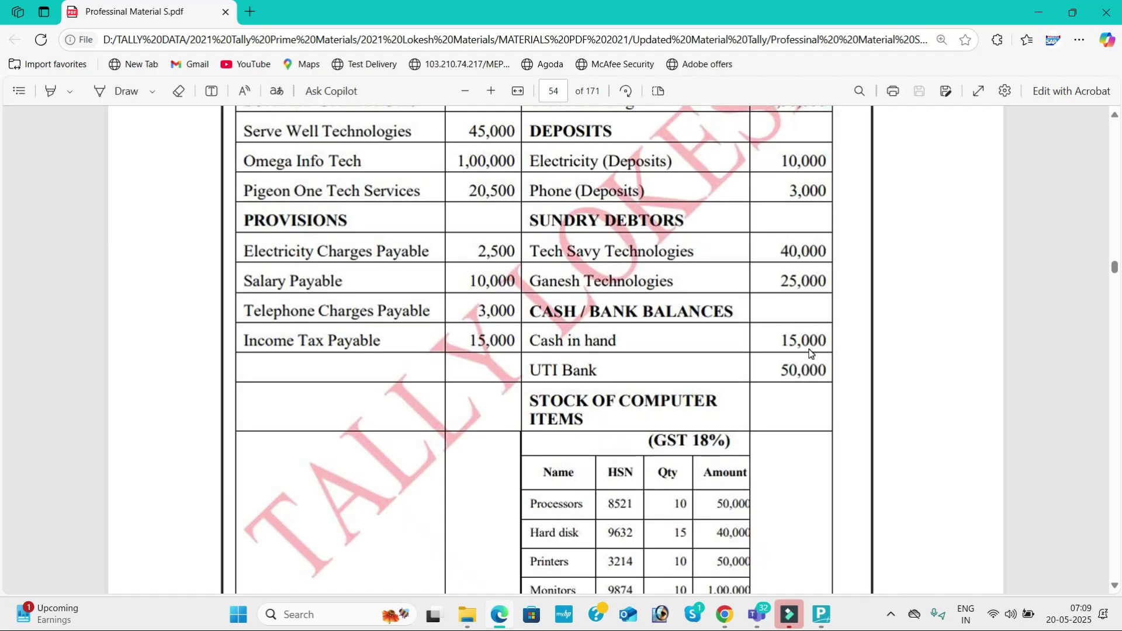
{"action": "key", "text": "alt+Tab"}
{"action": "type", "text": "U"}
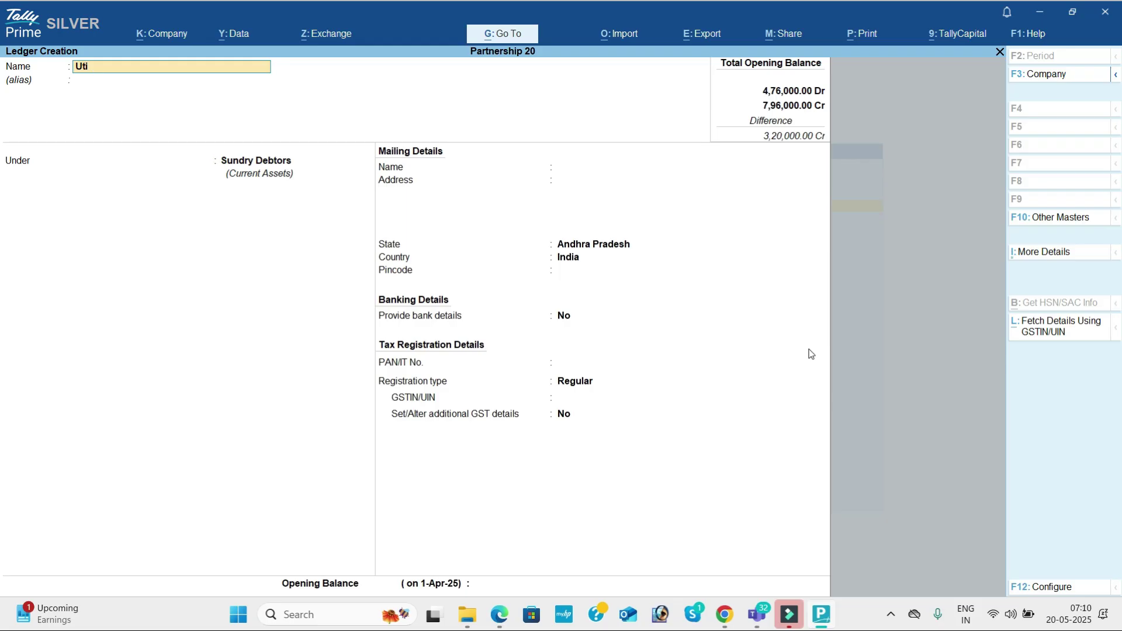
{"action": "type", "text": "ti Ban"}
{"action": "key", "text": "Return"}
{"action": "type", "text": "Ba"}
{"action": "key", "text": "Return"}
Keep the default bank account details, state Andhra Pradesh and a blank GSTIN for Uti Bank.
{"action": "key", "text": "Return"}
{"action": "key", "text": "Return"}
{"action": "key", "text": "Return"}
{"action": "key", "text": "Return"}
{"action": "key", "text": "Return"}
{"action": "key", "text": "Return"}
{"action": "key", "text": "Return"}
{"action": "key", "text": "Return"}
{"action": "key", "text": "Return"}
{"action": "key", "text": "Return"}
{"action": "key", "text": "Return"}
{"action": "key", "text": "Return"}
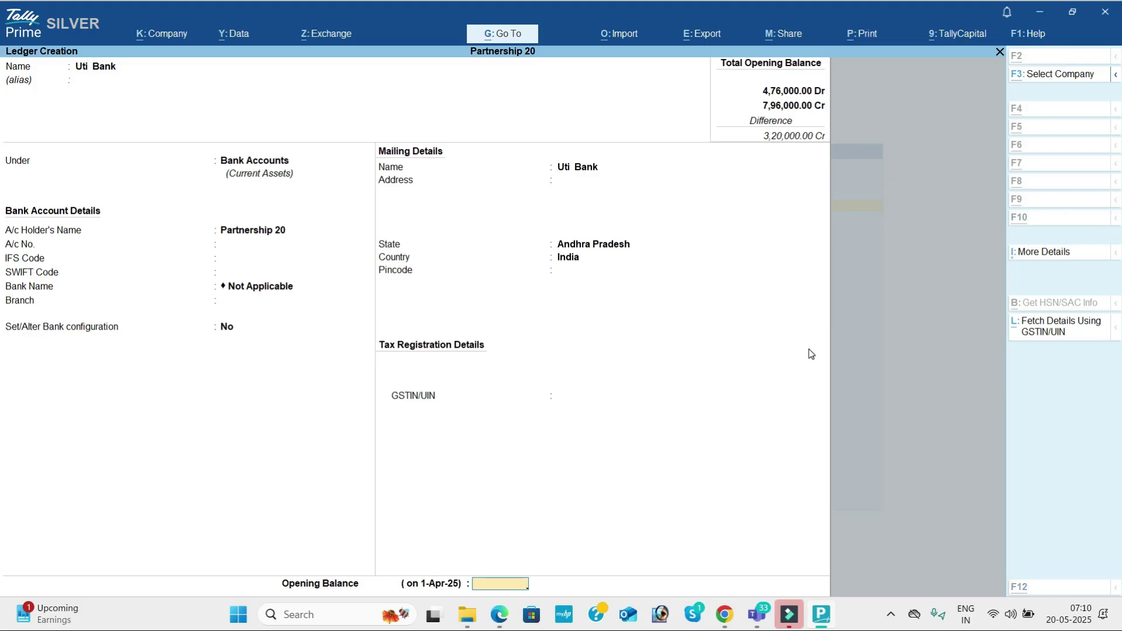
Set the opening balance of Uti Bank to 50000 from the PDF, and save the ledger.
{"action": "key", "text": "alt+Tab"}
{"action": "key", "text": "alt+Tab"}
{"action": "type", "text": "50000"}
{"action": "key", "text": "Return"}
{"action": "key", "text": "Return"}
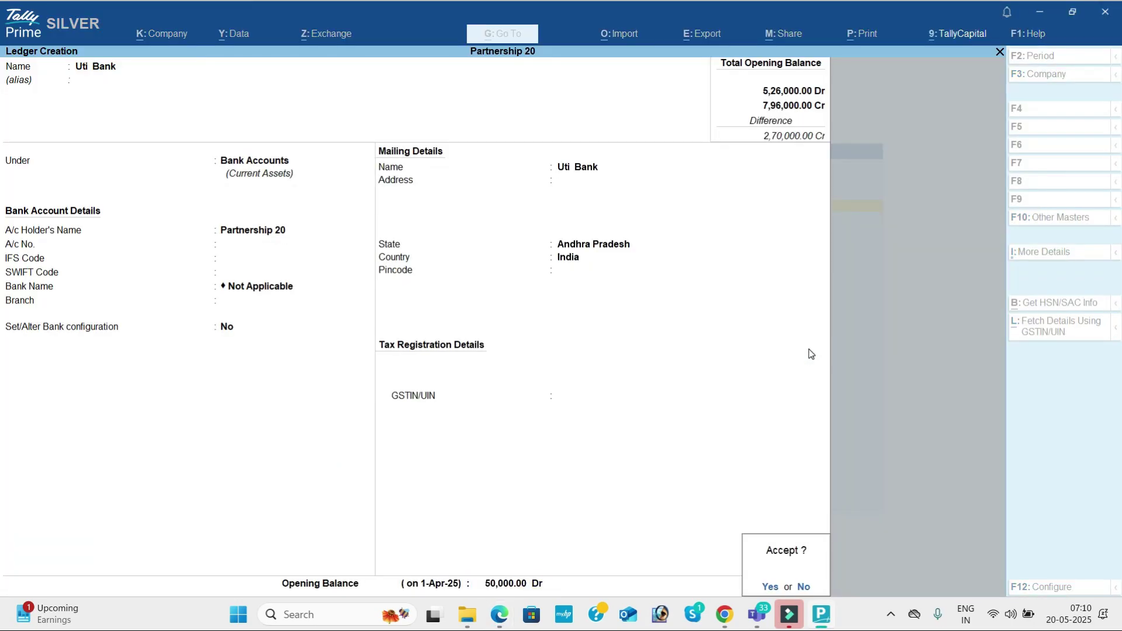
{"action": "key", "text": "Return"}
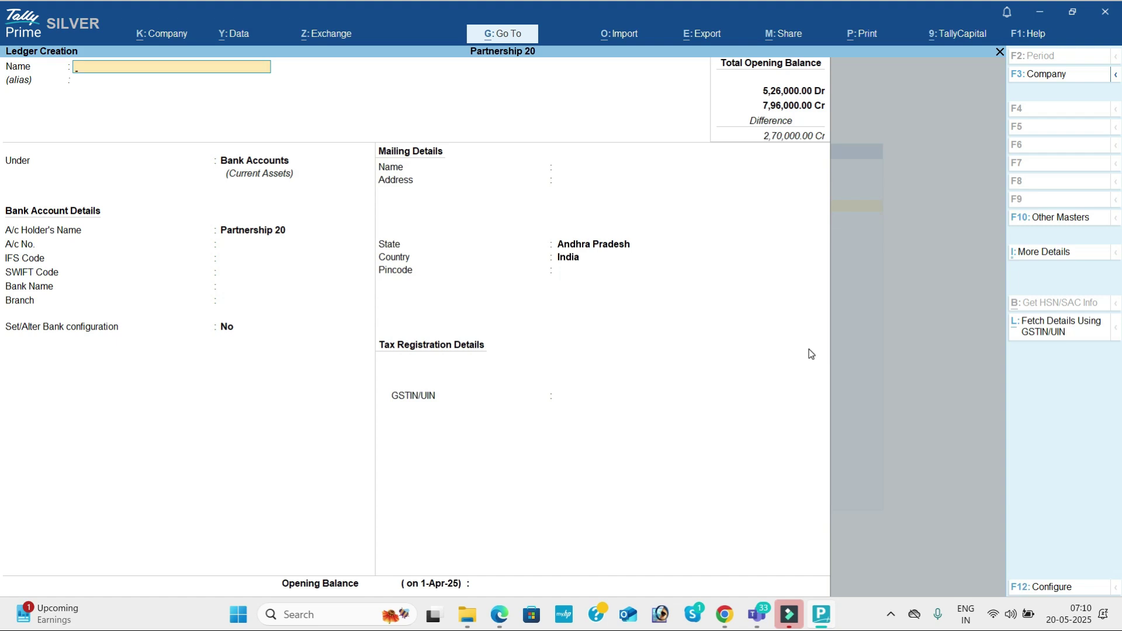
Leave ledger creation and open the existing Cash ledger for alteration.
{"action": "key", "text": "Escape"}
{"action": "key", "text": "Escape"}
{"action": "key", "text": "Down"}
{"action": "key", "text": "Return"}
{"action": "key", "text": "Down"}
{"action": "key", "text": "Return"}
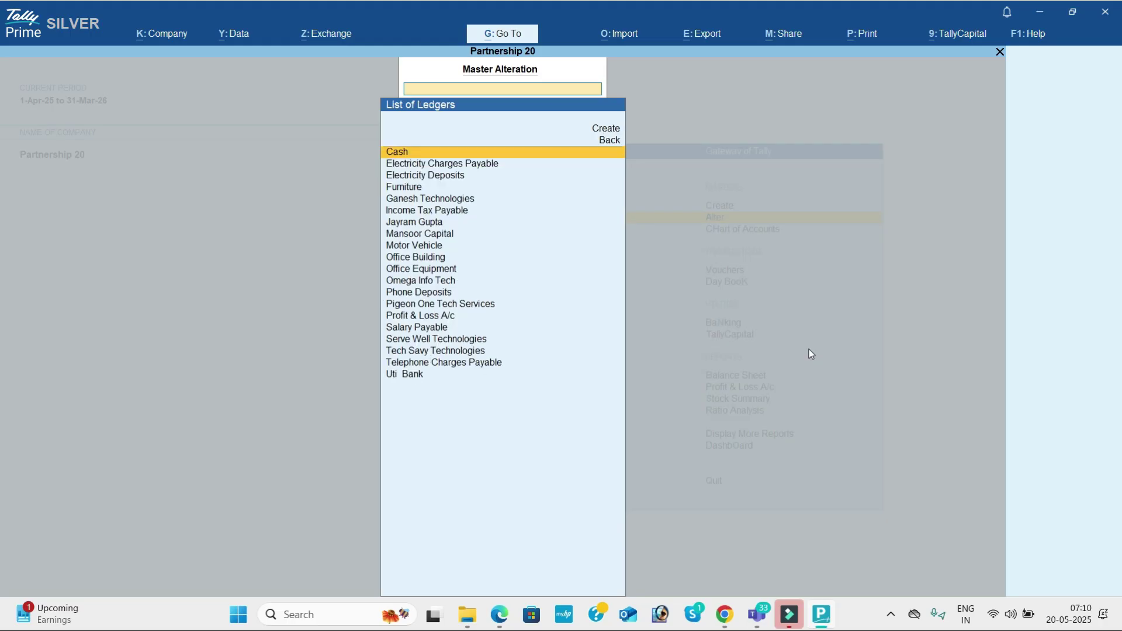
{"action": "key", "text": "Return"}
Set the opening balance of Cash to 15000 from the PDF, and save the ledger.
{"action": "key", "text": "Return"}
{"action": "key", "text": "Return"}
{"action": "key", "text": "Return"}
{"action": "key", "text": "Return"}
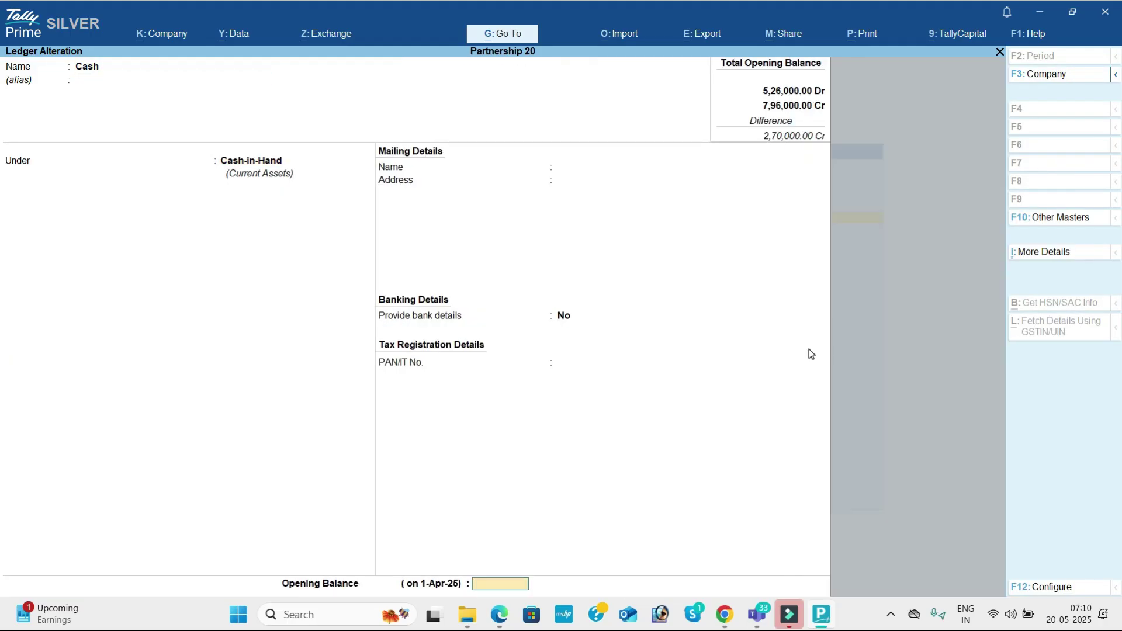
{"action": "key", "text": "alt+Tab"}
{"action": "key", "text": "alt+Tab"}
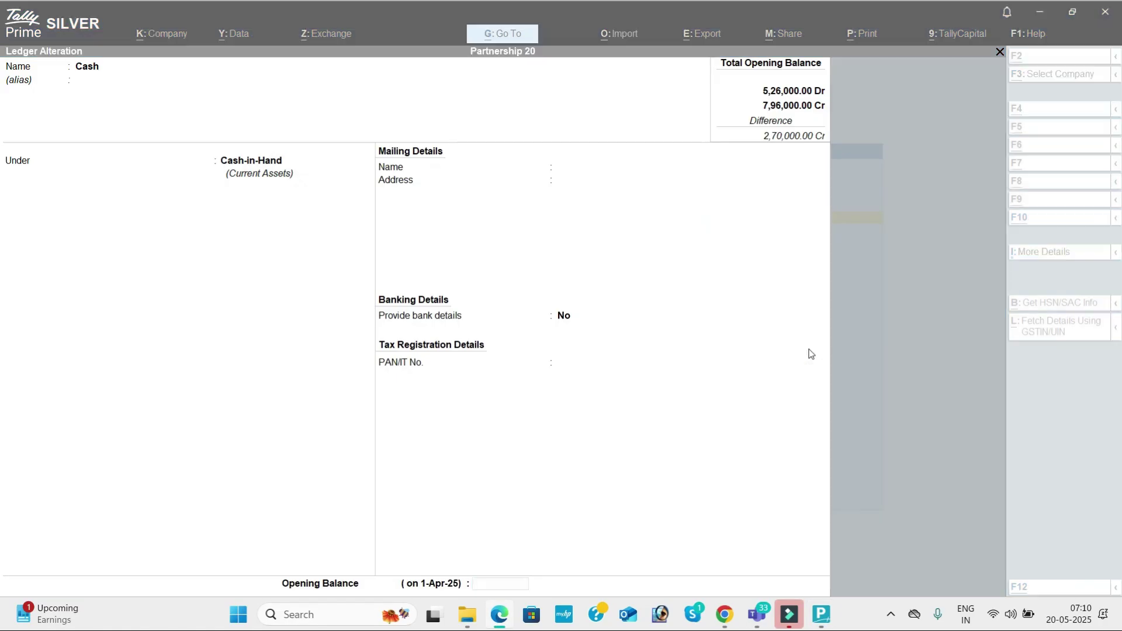
{"action": "type", "text": "15000"}
{"action": "key", "text": "Return"}
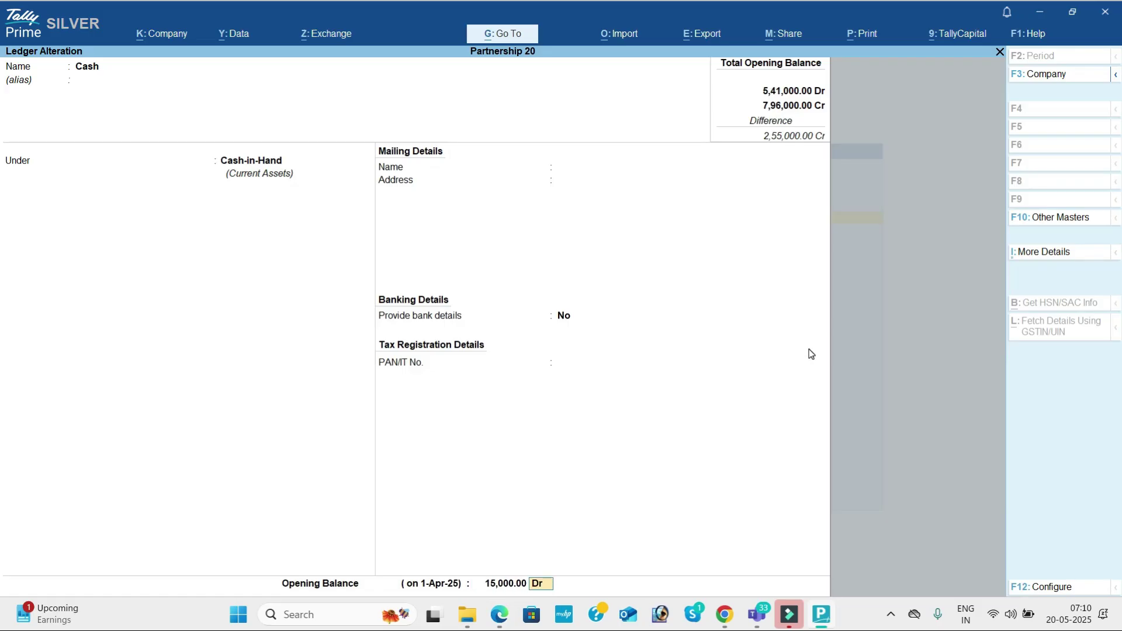
{"action": "key", "text": "Return"}
{"action": "key", "text": "Return"}
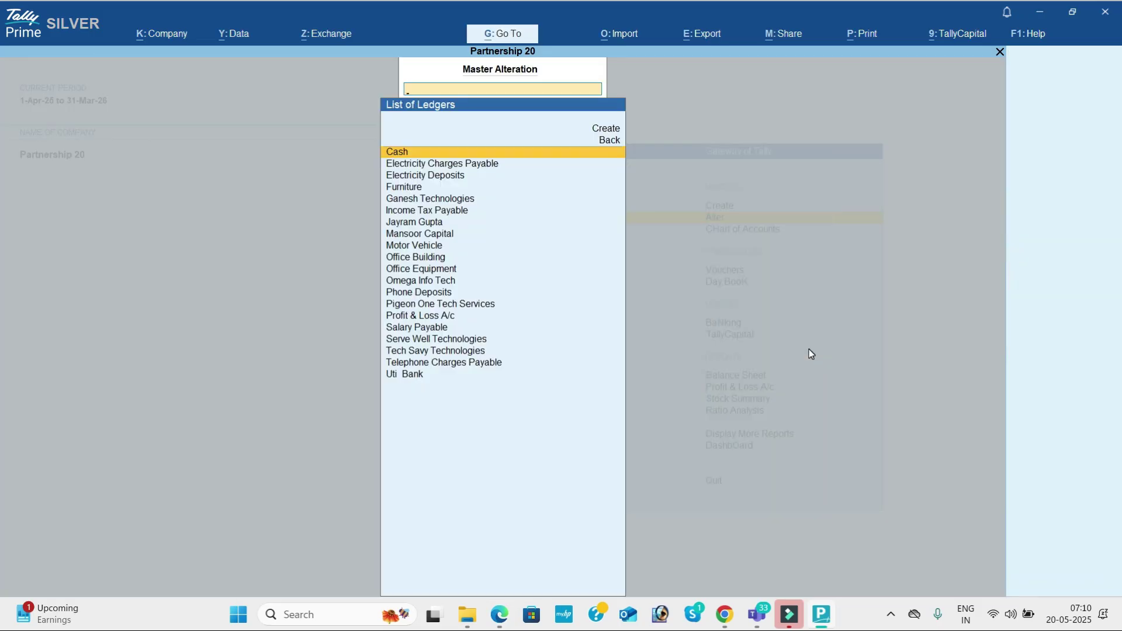
Leave ledger alteration and open the Balance Sheet to check the opening balances entered.
{"action": "key", "text": "Escape"}
{"action": "key", "text": "Escape"}
{"action": "key", "text": "Down"}
{"action": "key", "text": "Down"}
{"action": "key", "text": "Down"}
{"action": "key", "text": "Down"}
{"action": "key", "text": "Down"}
{"action": "key", "text": "Down"}
{"action": "key", "text": "Return"}
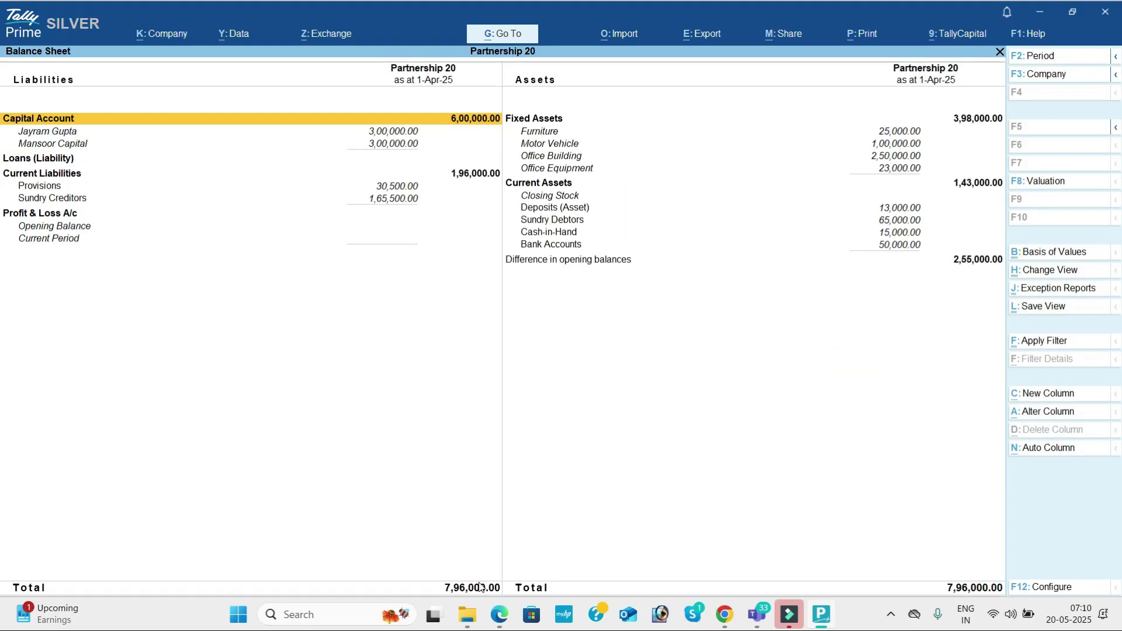
Compare the Balance Sheet with the stock of computer items and the totals in the PDF.
{"action": "key", "text": "alt+Tab"}
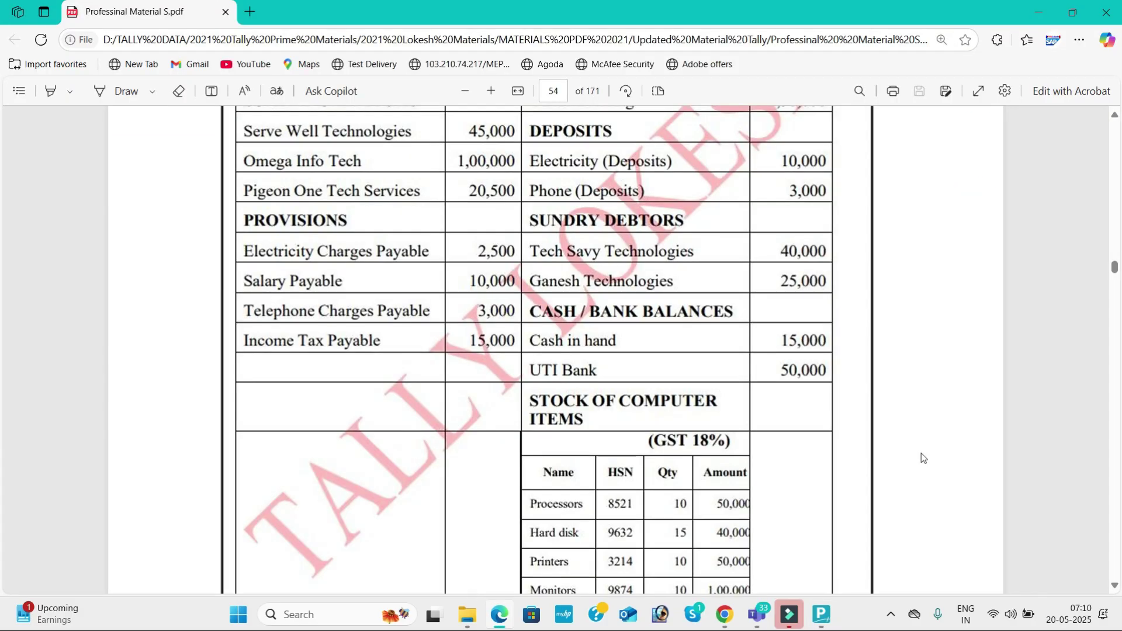
{"action": "left_click", "coordinate": [1113, 586]}
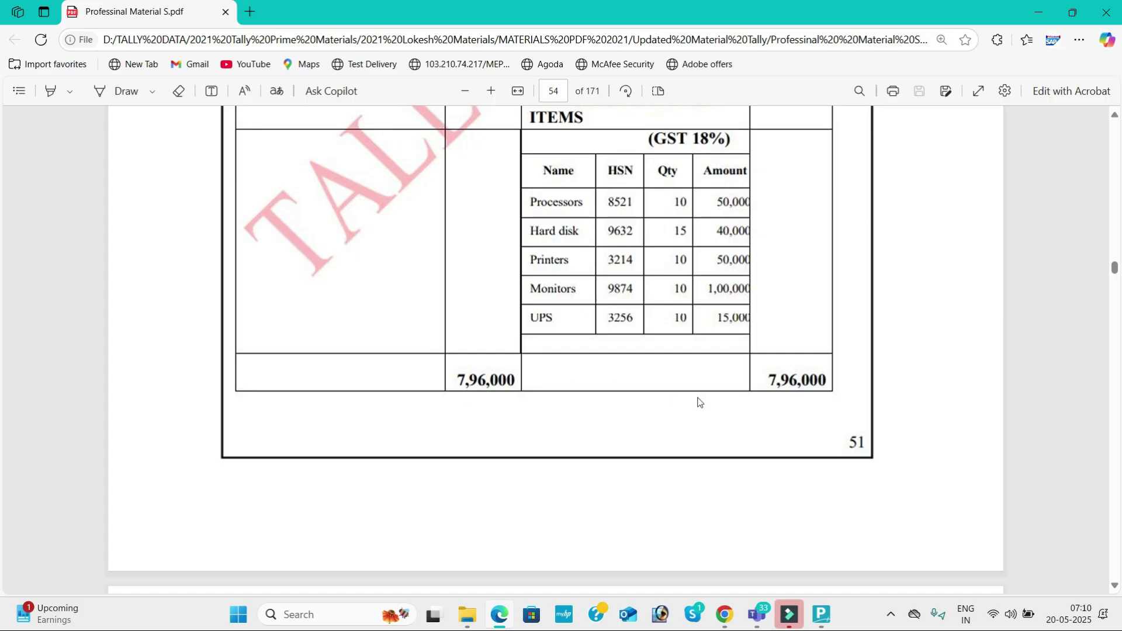
{"action": "left_click", "coordinate": [1114, 115]}
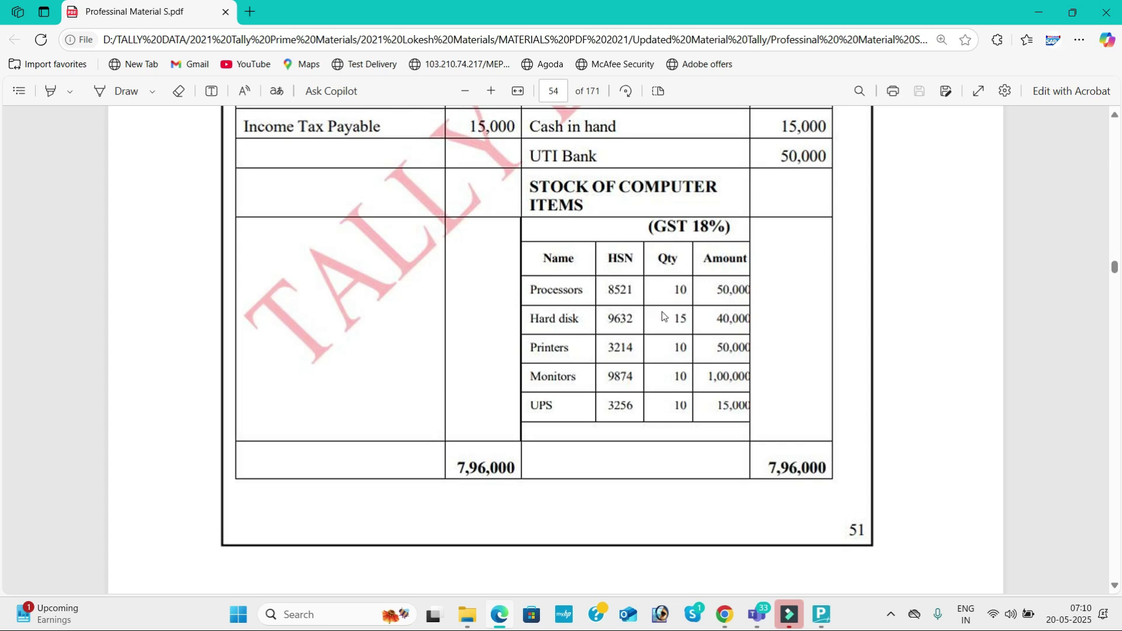
{"action": "key", "text": "alt+Tab"}
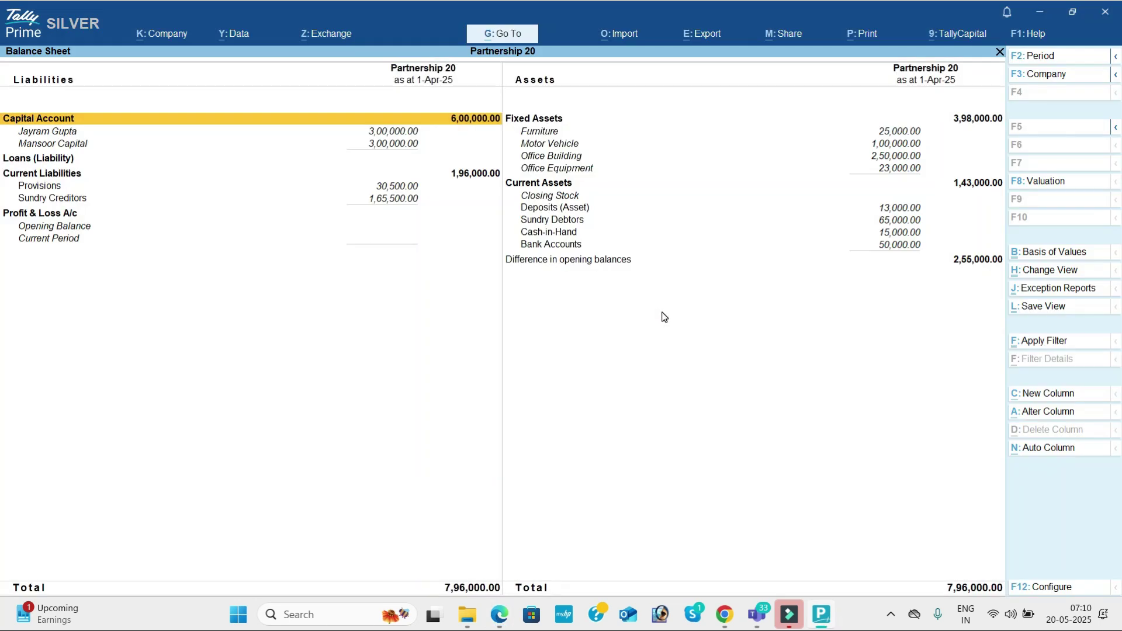
Close the Balance Sheet and start creating a new unit of measure.
{"action": "key", "text": "Escape"}
{"action": "key", "text": "Up"}
{"action": "key", "text": "Up"}
{"action": "key", "text": "Up"}
{"action": "key", "text": "Up"}
{"action": "key", "text": "Up"}
{"action": "key", "text": "Up"}
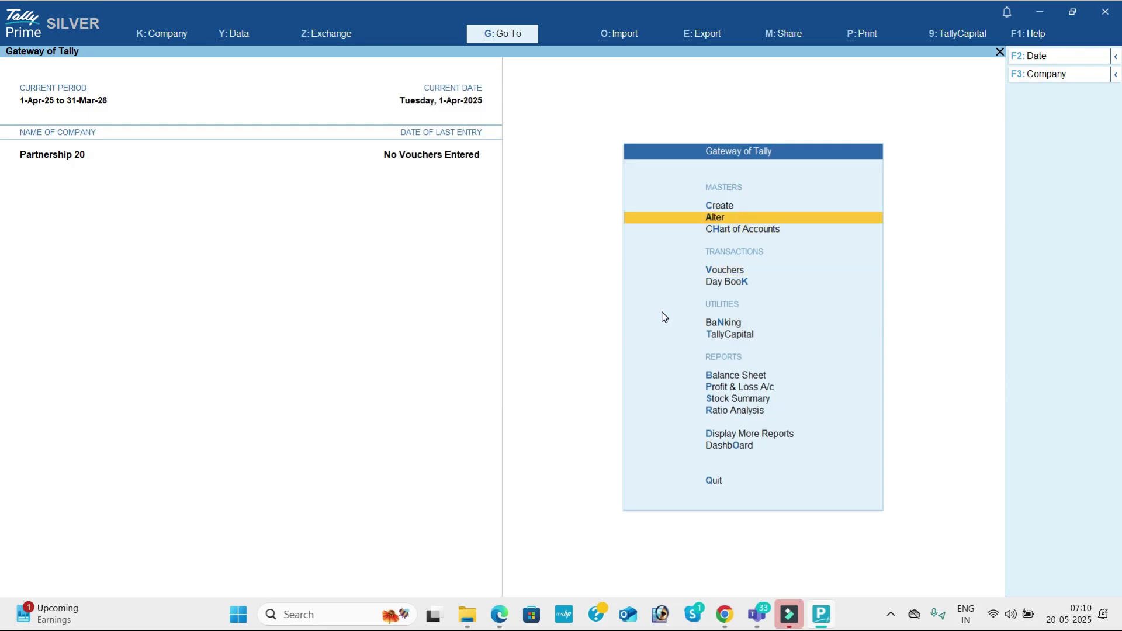
{"action": "key", "text": "Up"}
{"action": "key", "text": "Return"}
{"action": "key", "text": "Down"}
{"action": "key", "text": "Down"}
{"action": "key", "text": "Down"}
{"action": "key", "text": "Down"}
{"action": "key", "text": "Down"}
{"action": "key", "text": "Down"}
{"action": "key", "text": "Down"}
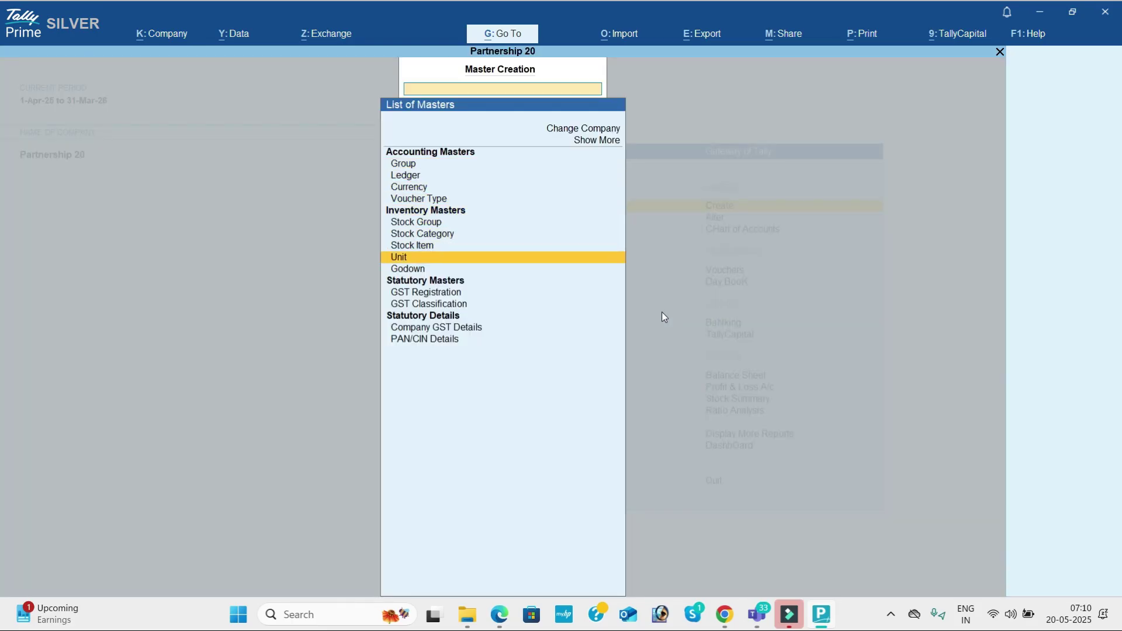
{"action": "key", "text": "Return"}
Create the simple unit nos with quantity code NOS-NUMBERS and 0 decimal places, and save it.
{"action": "type", "text": "nos"}
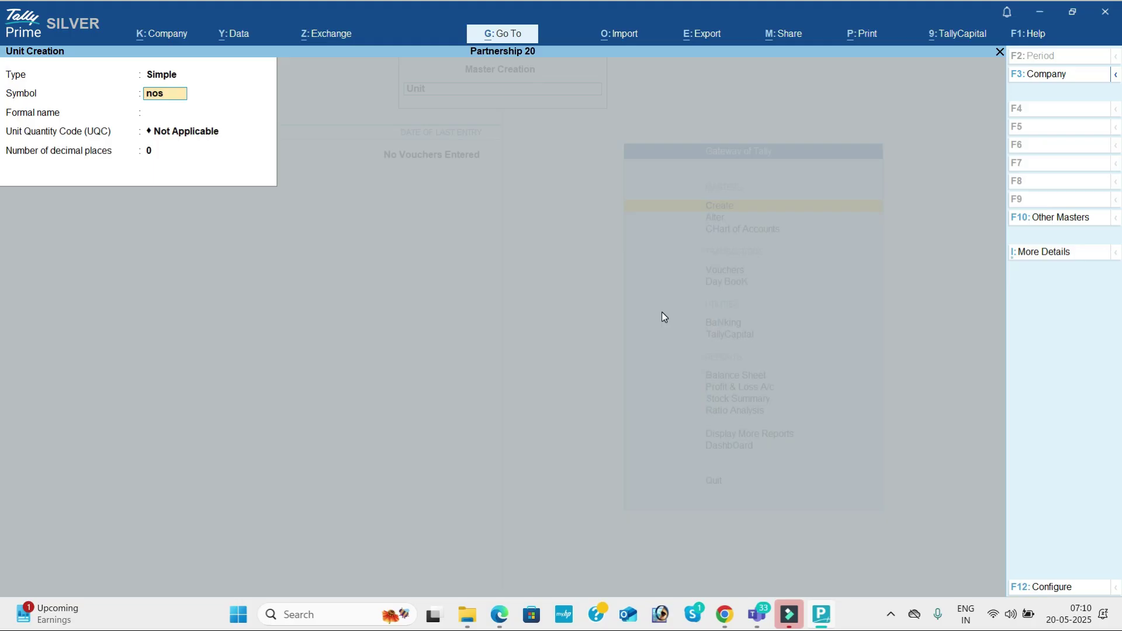
{"action": "key", "text": "Return"}
{"action": "key", "text": "Return"}
{"action": "type", "text": "nos"}
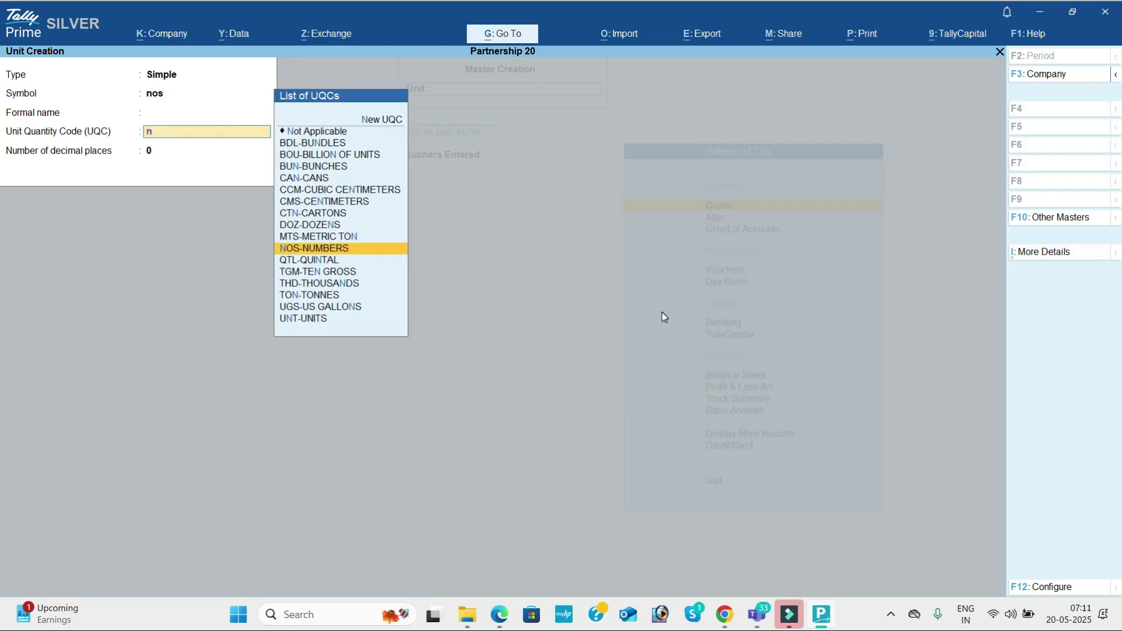
{"action": "key", "text": "Return"}
{"action": "key", "text": "Return"}
{"action": "key", "text": "Return"}
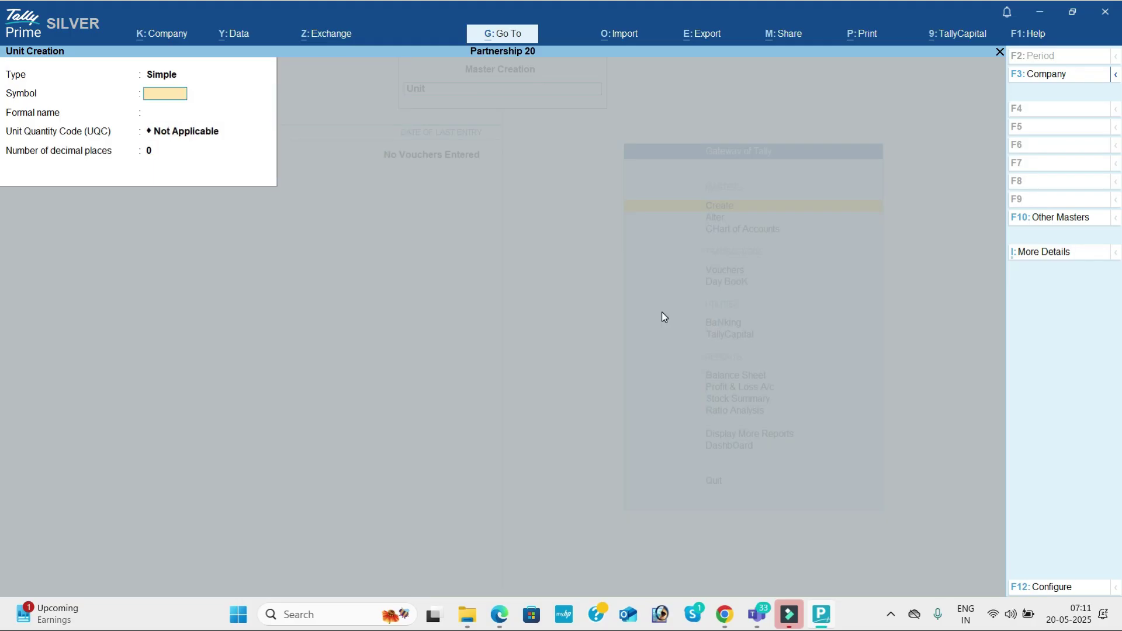
Start a new stock item and name it Processors, as listed in the PDF.
{"action": "key", "text": "Escape"}
{"action": "key", "text": "Return"}
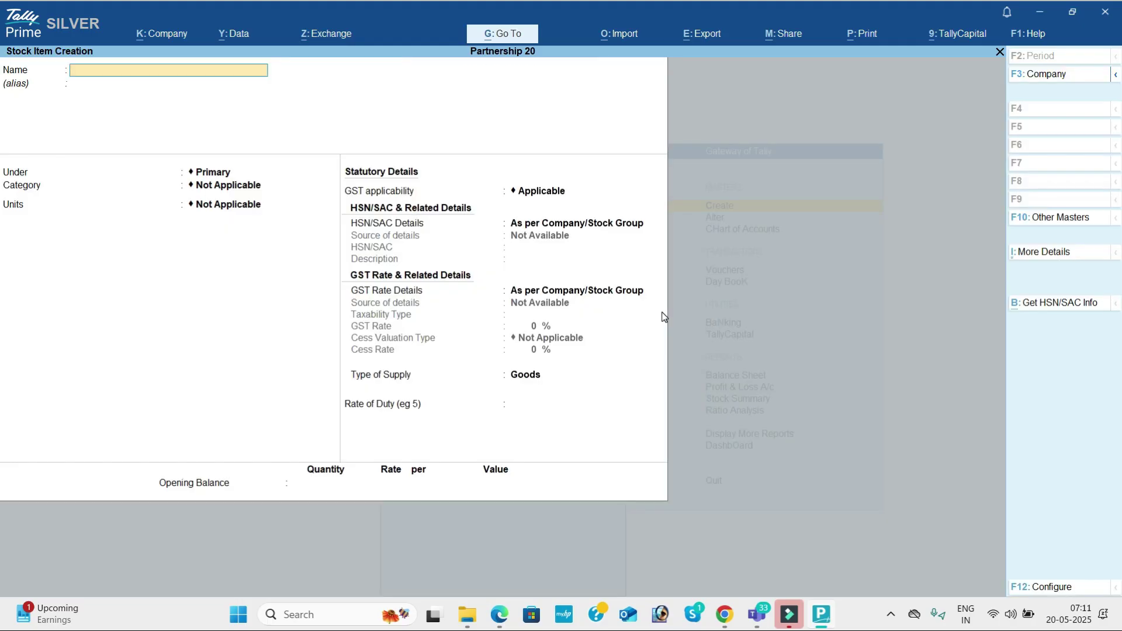
{"action": "key", "text": "alt+Tab"}
{"action": "scroll", "coordinate": [663, 317], "scroll_direction": "up", "scroll_amount": 1}
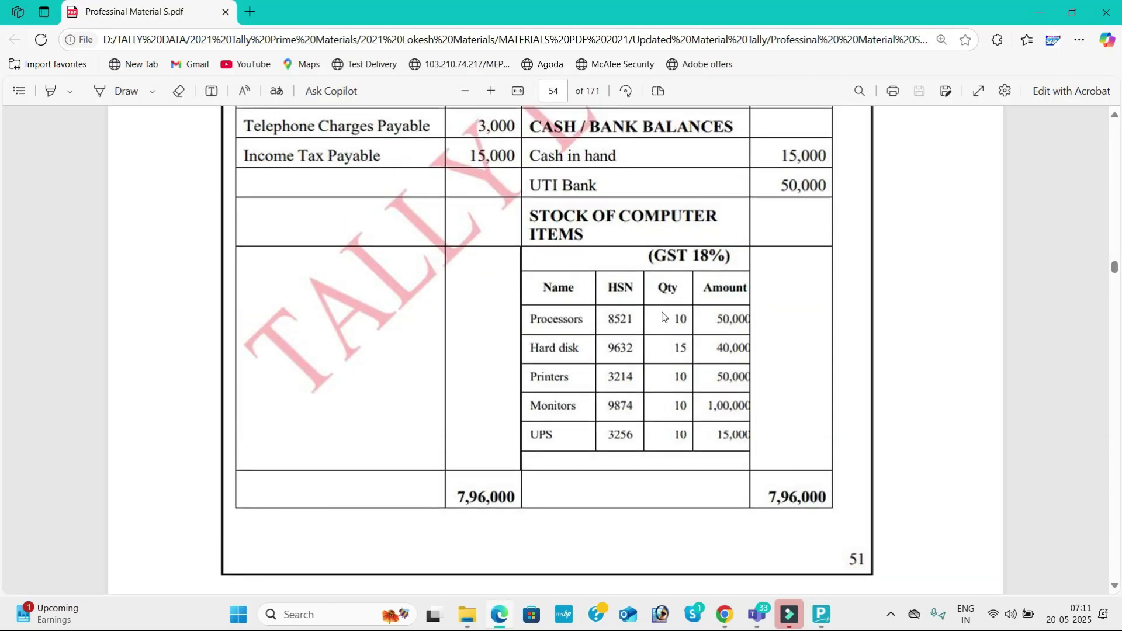
{"action": "key", "text": "alt+Tab"}
{"action": "type", "text": "Proce"}
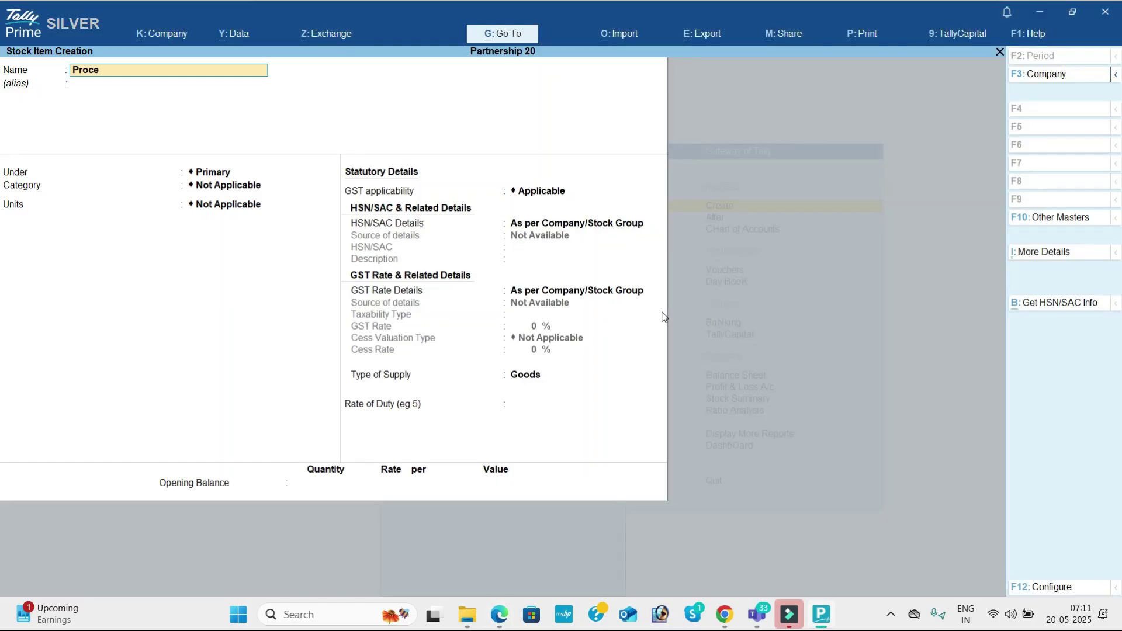
{"action": "type", "text": "ssor"}
{"action": "key", "text": "Return"}
Keep Processors under Primary with category Not Applicable, and set its units to nos.
{"action": "key", "text": "Return"}
{"action": "key", "text": "Return"}
{"action": "key", "text": "Return"}
{"action": "key", "text": "Down"}
{"action": "key", "text": "Return"}
Keep GST applicable for Processors, set HSN/SAC details to Specify Details Here and enter HSN/SAC 98455.
{"action": "key", "text": "Return"}
{"action": "key", "text": "Down"}
{"action": "key", "text": "Return"}
{"action": "type", "text": "9845"}
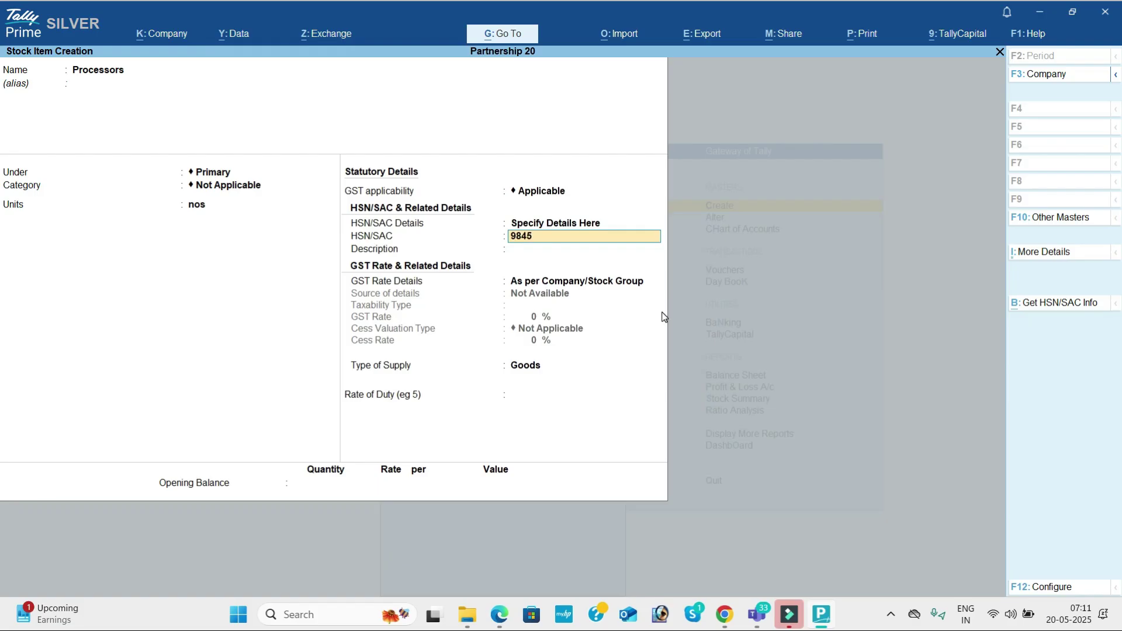
{"action": "type", "text": "5"}
{"action": "key", "text": "Return"}
Specify the GST rate details of Processors as Taxable at 18%, keeping cess Not Applicable and supply type Goods.
{"action": "key", "text": "Return"}
{"action": "key", "text": "Down"}
{"action": "key", "text": "Return"}
{"action": "key", "text": "Return"}
{"action": "type", "text": "18"}
{"action": "key", "text": "Return"}
{"action": "key", "text": "Return"}
{"action": "key", "text": "Return"}
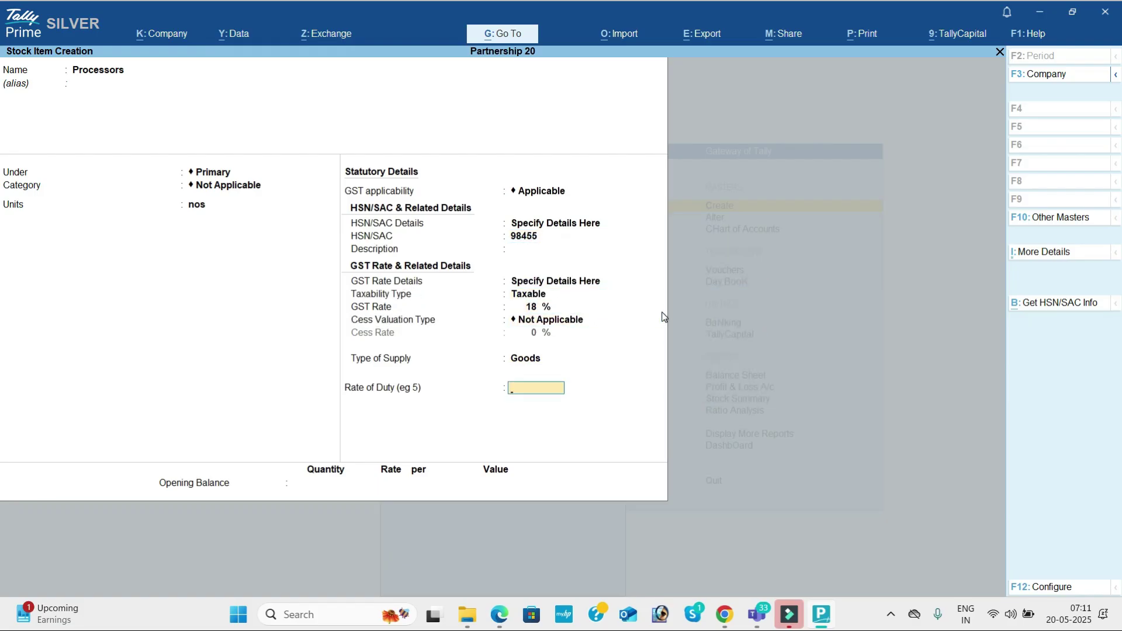
Enter the Processors opening balance from the PDF as 10 nos with a value of 50,000, and save the item.
{"action": "key", "text": "Return"}
{"action": "key", "text": "alt+Tab"}
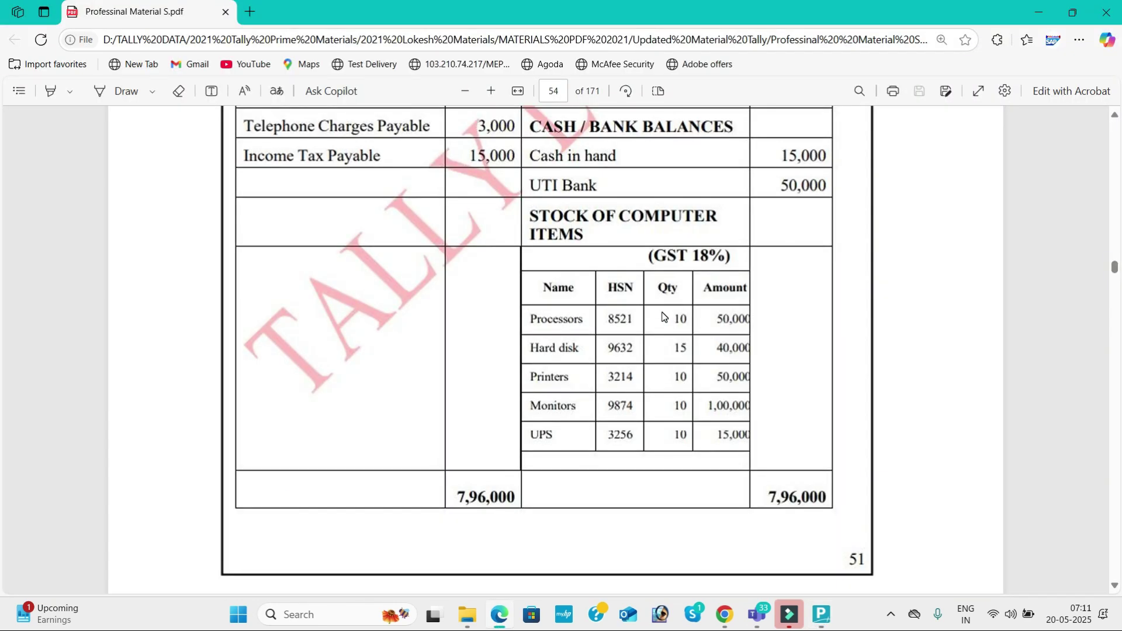
{"action": "key", "text": "alt+Tab"}
{"action": "type", "text": "10"}
{"action": "key", "text": "Return"}
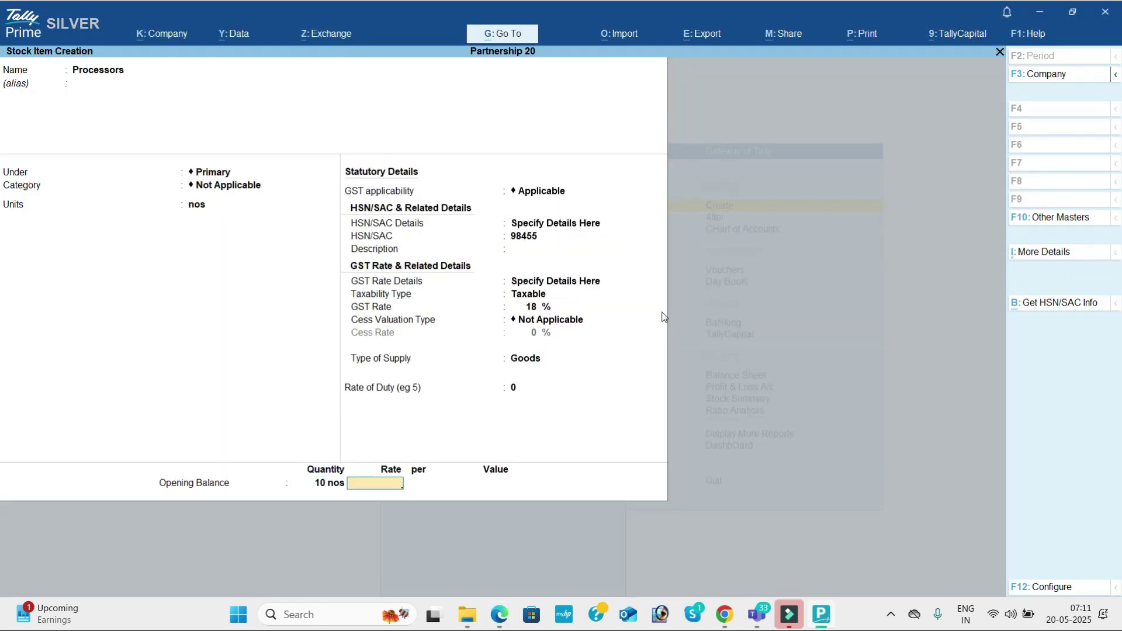
{"action": "key", "text": "Return"}
{"action": "key", "text": "alt+Tab"}
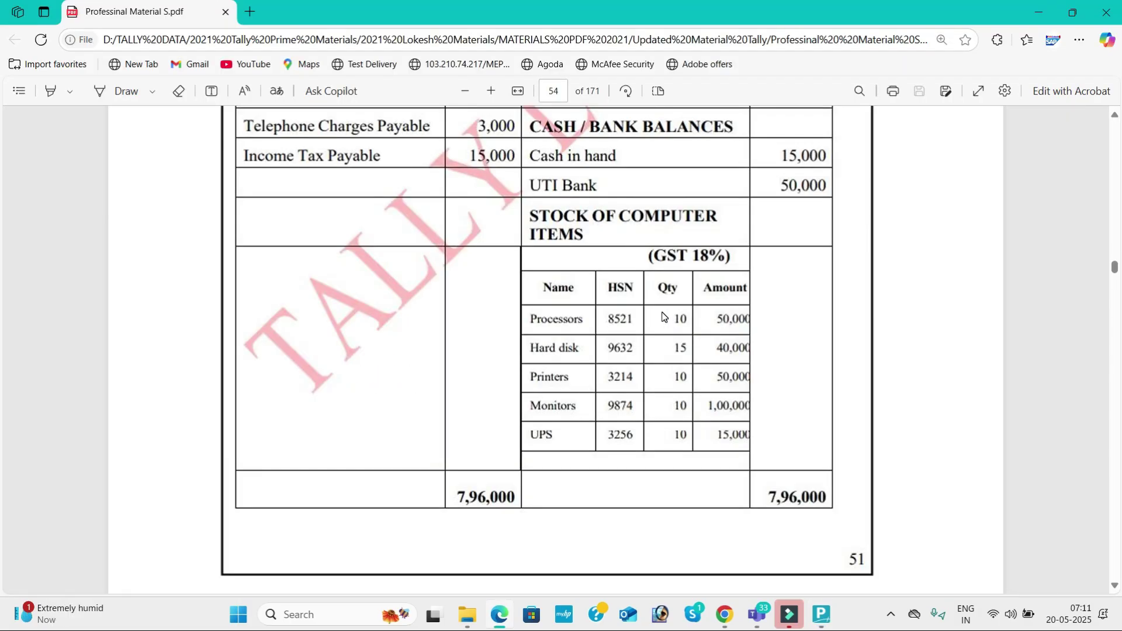
{"action": "key", "text": "alt+Tab"}
{"action": "type", "text": "50000"}
{"action": "key", "text": "Return"}
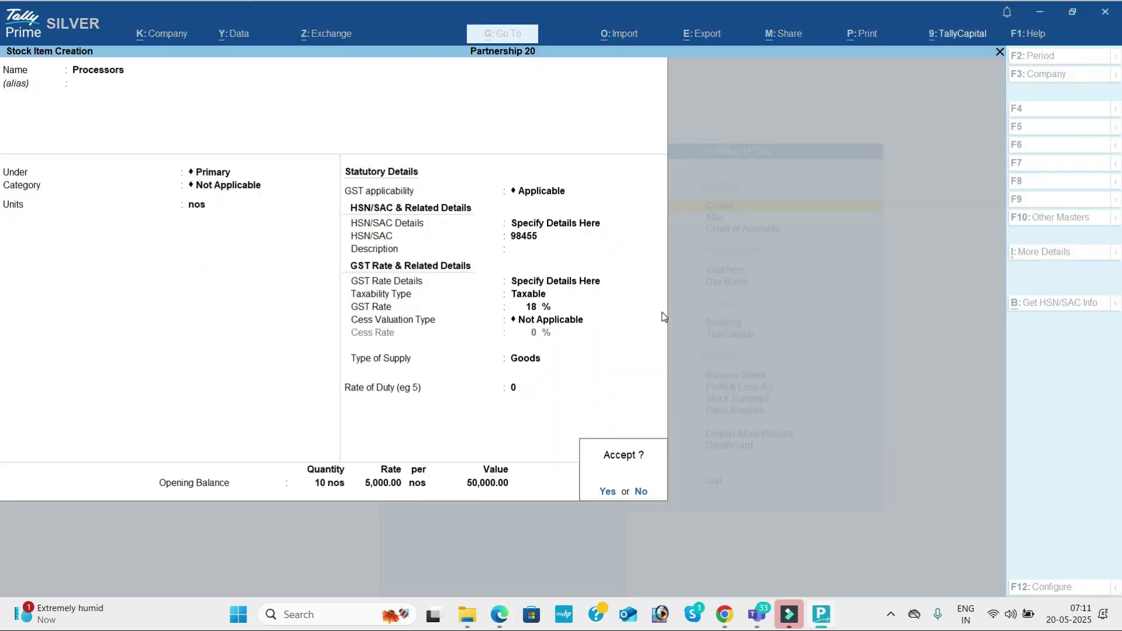
{"action": "key", "text": "Return"}
Name the new stock item Hard Disk, keeping it under Primary with category Not Applicable, and set its units to nos.
{"action": "key", "text": "alt+Tab"}
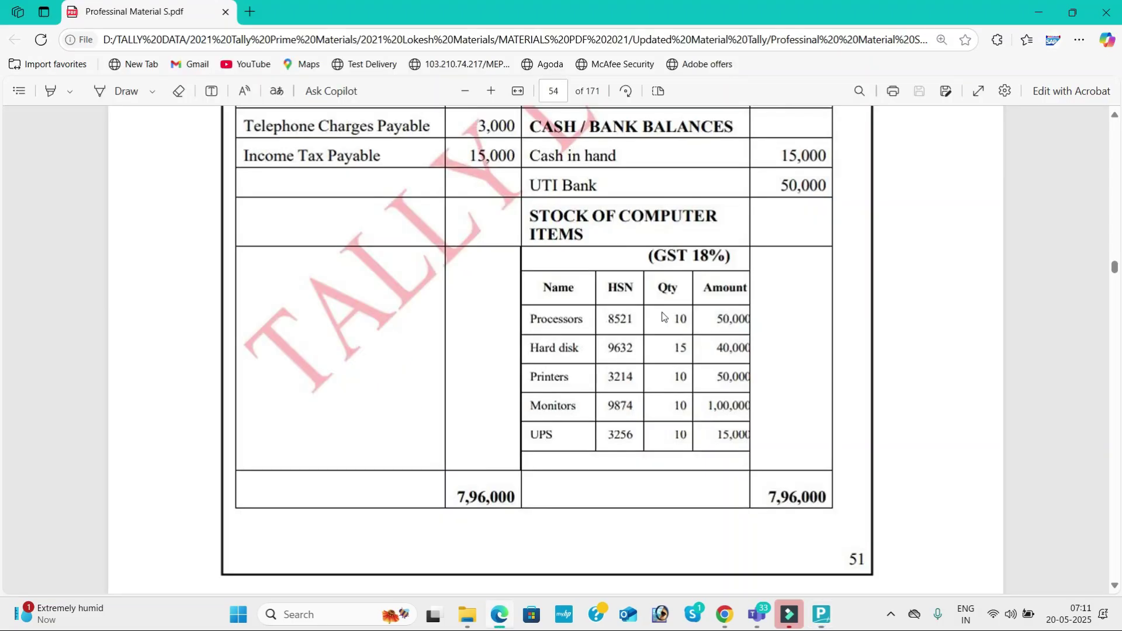
{"action": "key", "text": "alt+Tab"}
{"action": "type", "text": "Hard Dis"}
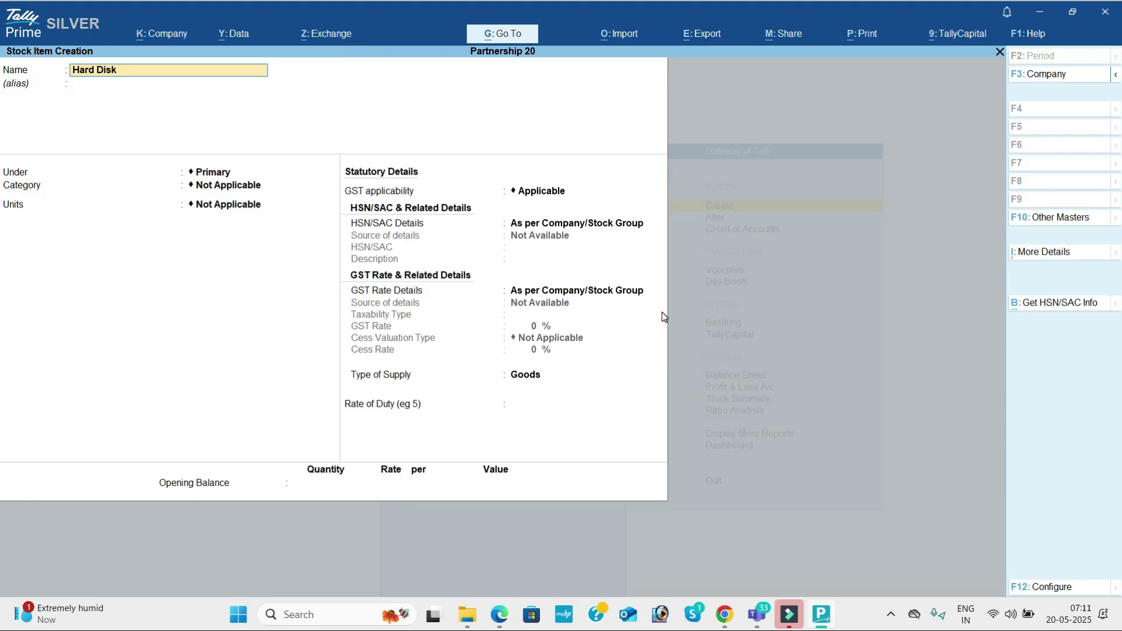
{"action": "key", "text": "Return"}
{"action": "key", "text": "Return"}
{"action": "key", "text": "Return"}
{"action": "key", "text": "Return"}
{"action": "key", "text": "Down"}
{"action": "key", "text": "Return"}
Set Hard Disk's HSN/SAC details to Specify Details Here and enter HSN/SAC 8542, leaving the description blank.
{"action": "key", "text": "Down"}
{"action": "key", "text": "Return"}
{"action": "type", "text": "8542"}
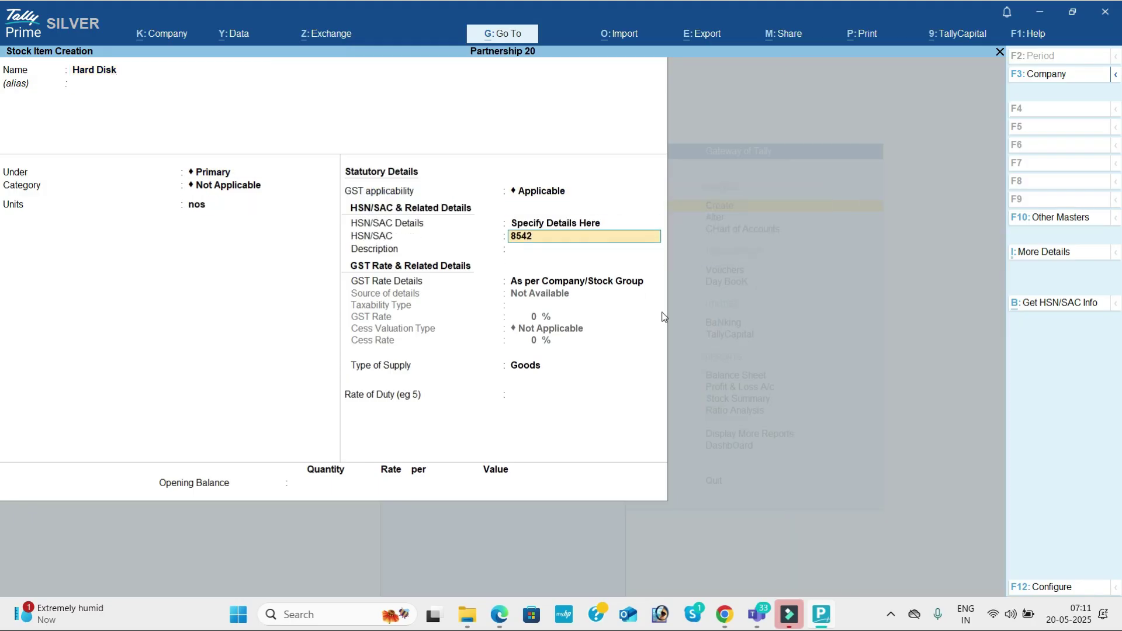
{"action": "key", "text": "Return"}
{"action": "key", "text": "Return"}
Specify Hard Disk's GST rate details as Taxable at 18%, keeping cess Not Applicable and supply type Goods.
{"action": "key", "text": "Down"}
{"action": "key", "text": "Return"}
{"action": "key", "text": "Return"}
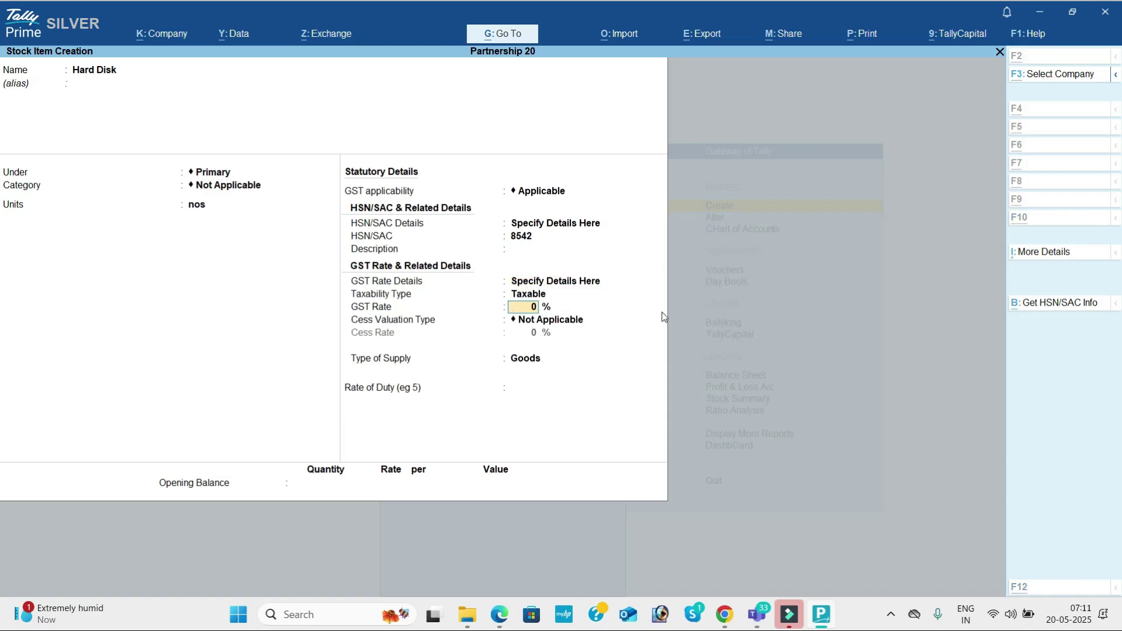
{"action": "key", "text": "alt+Tab"}
{"action": "key", "text": "alt+Tab"}
{"action": "type", "text": "18"}
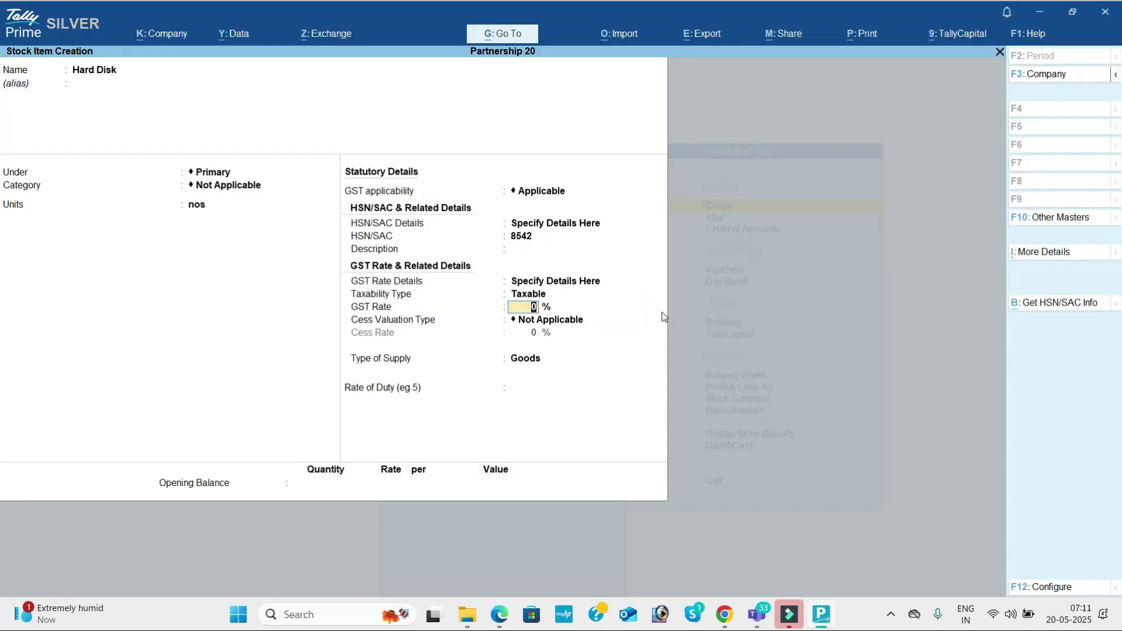
{"action": "key", "text": "Return"}
{"action": "key", "text": "Return"}
{"action": "key", "text": "Return"}
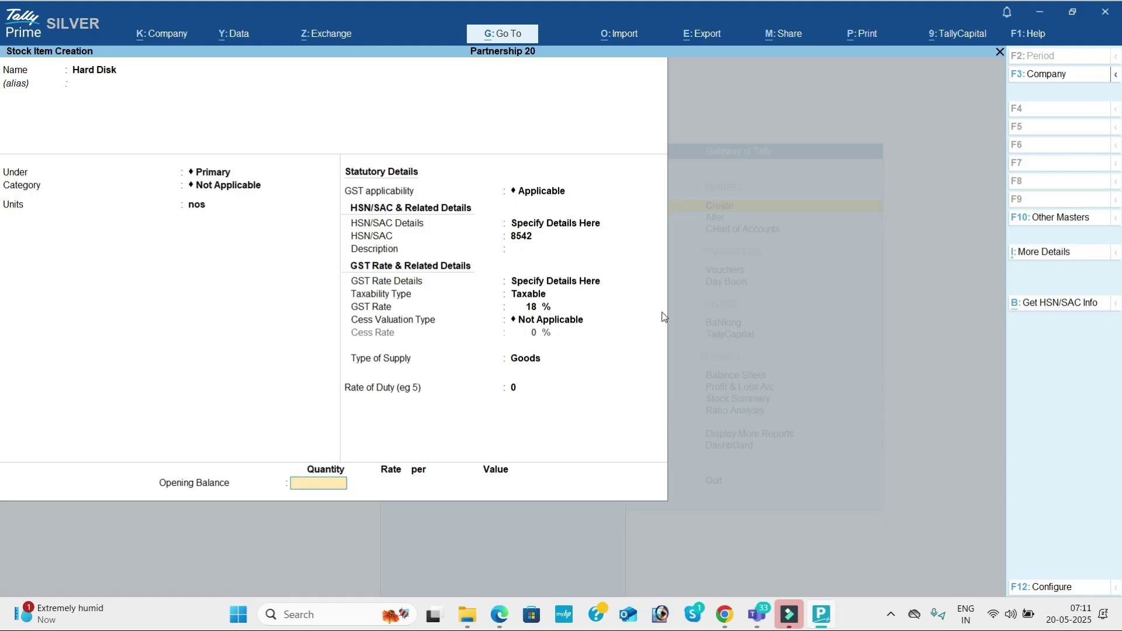
Enter Hard Disk's opening balance from the PDF as 15 nos with a value of 40,000, and save the item.
{"action": "key", "text": "alt+Tab"}
{"action": "key", "text": "alt+Tab"}
{"action": "type", "text": "15"}
{"action": "key", "text": "Return"}
{"action": "key", "text": "Return"}
{"action": "key", "text": "alt+Tab"}
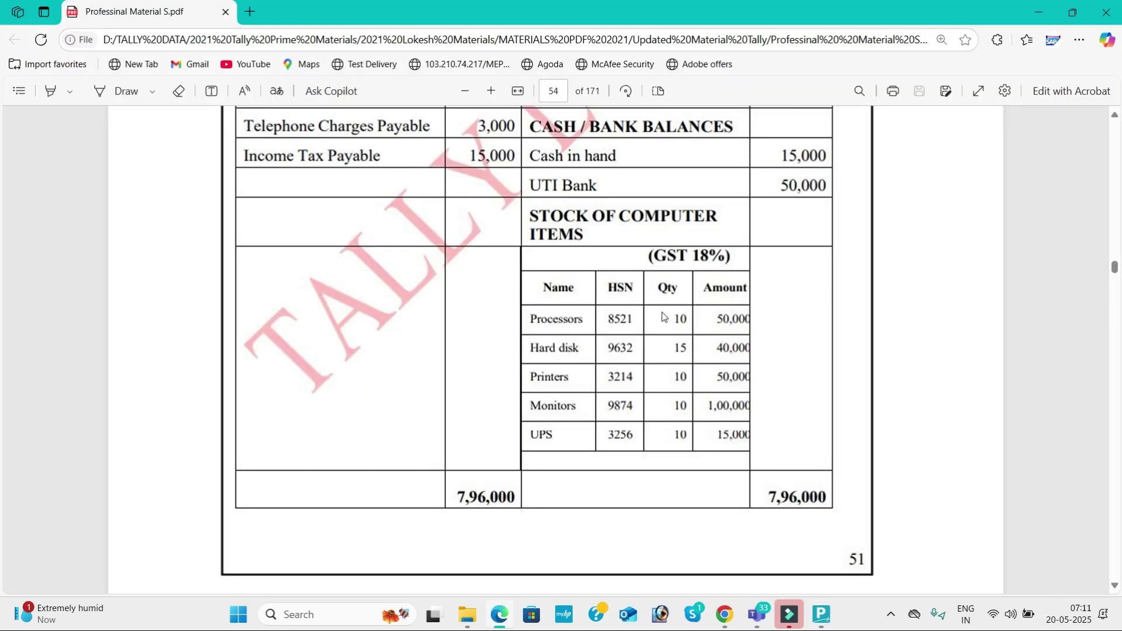
{"action": "key", "text": "alt+Tab"}
{"action": "type", "text": "40000"}
{"action": "key", "text": "Return"}
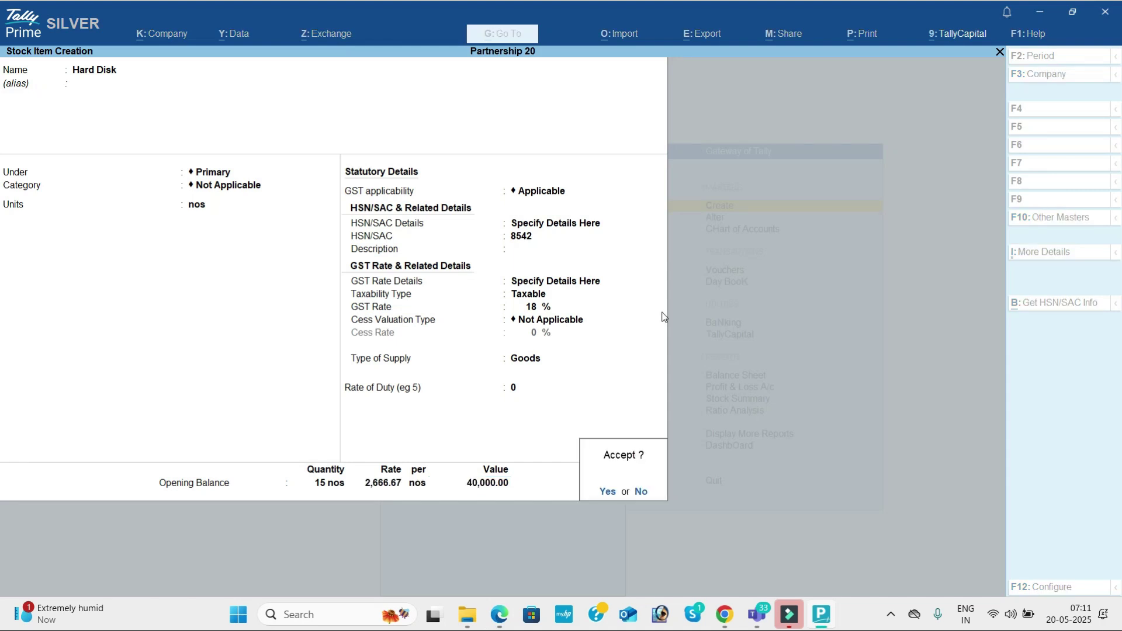
{"action": "key", "text": "Return"}
Name the new stock item Printers, keeping it under Primary with category Not Applicable, and set its units to nos.
{"action": "key", "text": "alt+Tab"}
{"action": "key", "text": "alt+Tab"}
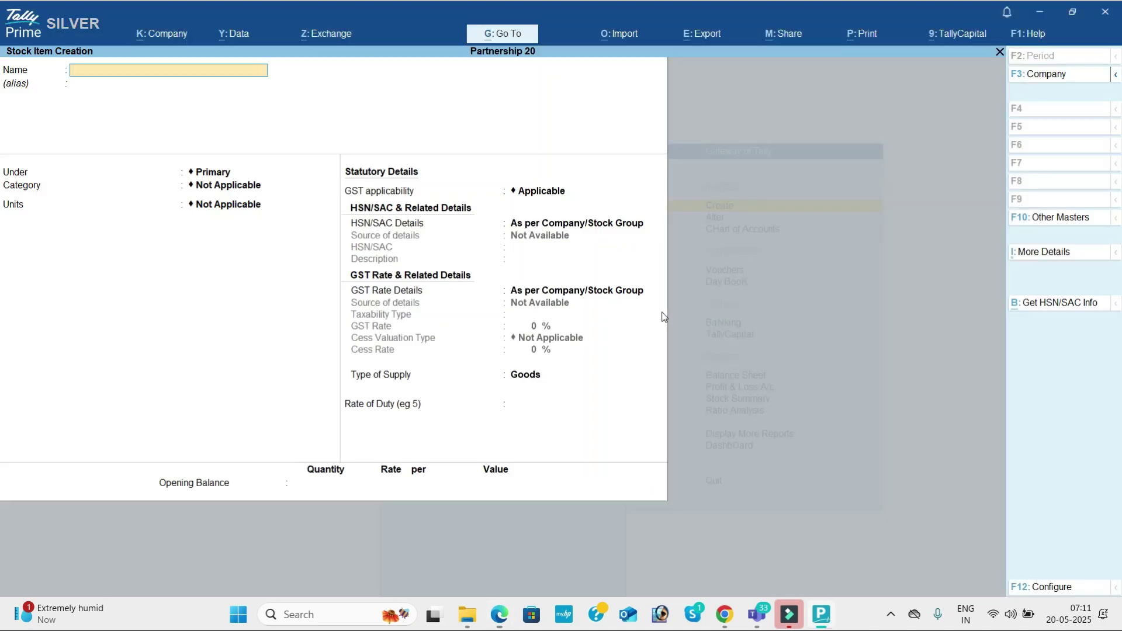
{"action": "type", "text": "Printers"}
{"action": "key", "text": "Return"}
{"action": "key", "text": "Return"}
{"action": "key", "text": "Return"}
{"action": "key", "text": "Return"}
{"action": "key", "text": "Down"}
{"action": "key", "text": "Return"}
Keep GST applicable for Printers, set HSN/SAC details to Specify Details Here and enter HSN/SAC 9745.
{"action": "key", "text": "Return"}
{"action": "key", "text": "Down"}
{"action": "key", "text": "Return"}
{"action": "type", "text": "974"}
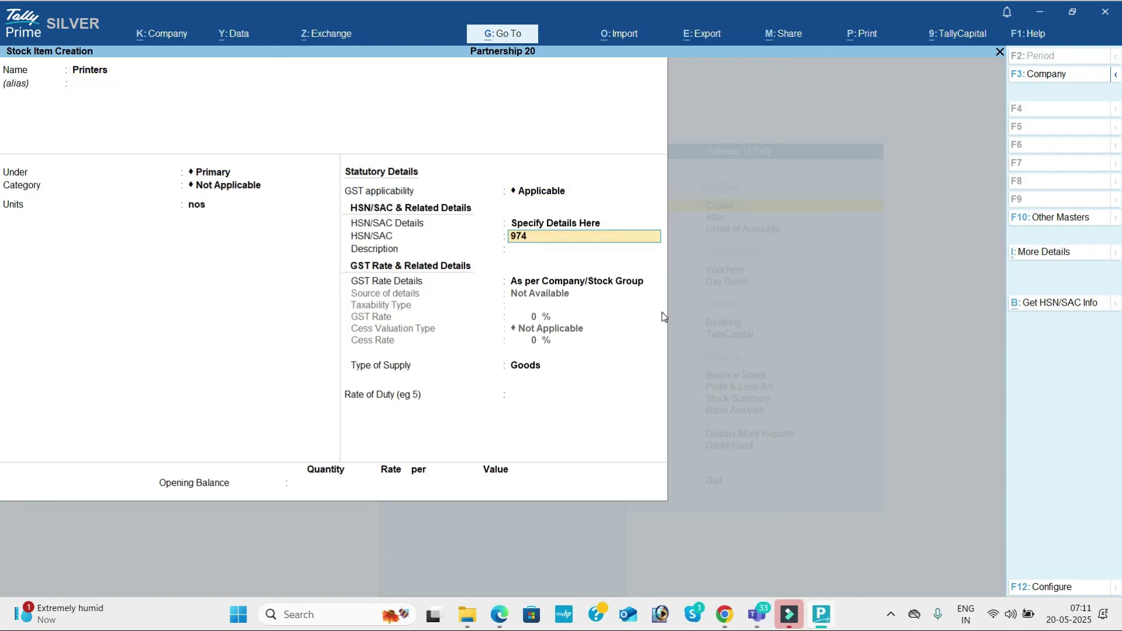
{"action": "type", "text": "5"}
{"action": "key", "text": "Return"}
{"action": "key", "text": "Return"}
Specify the GST rate details of Printers as Taxable at 18%, keeping cess Not Applicable and supply type Goods.
{"action": "key", "text": "Down"}
{"action": "key", "text": "Return"}
{"action": "key", "text": "Return"}
{"action": "type", "text": "8"}
{"action": "key", "text": "Return"}
{"action": "key", "text": "Return"}
{"action": "key", "text": "Return"}
{"action": "key", "text": "Return"}
Enter the Printers opening balance from the PDF as 10 nos with a value of 50,000, and save the item.
{"action": "key", "text": "alt+Tab"}
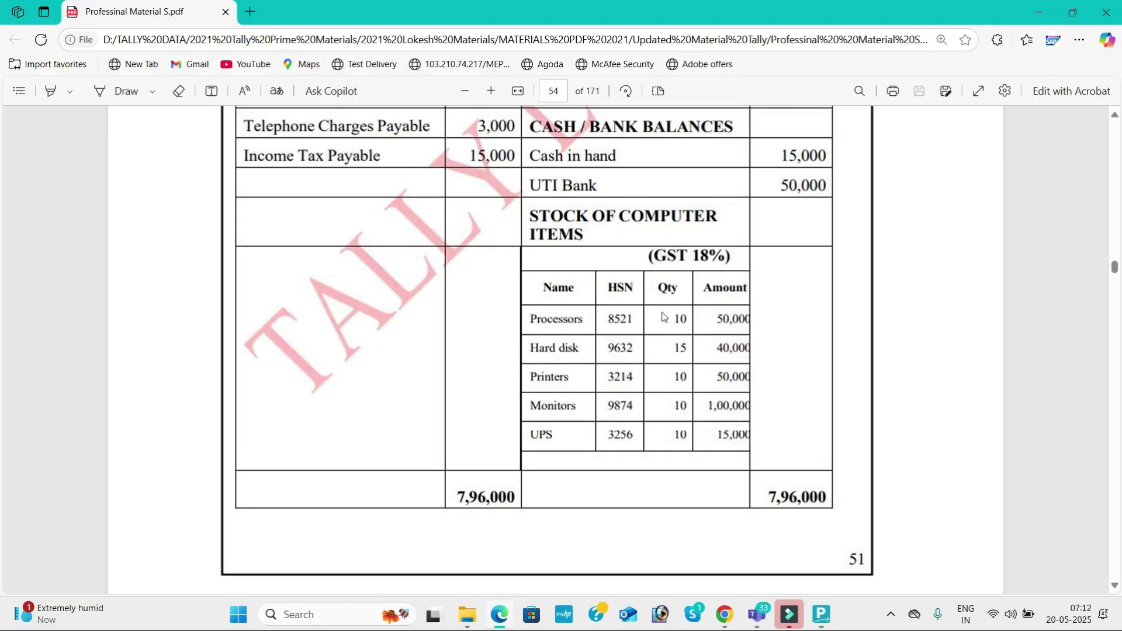
{"action": "key", "text": "alt+Tab"}
{"action": "type", "text": "10"}
{"action": "key", "text": "Return"}
{"action": "key", "text": "Return"}
{"action": "key", "text": "Return"}
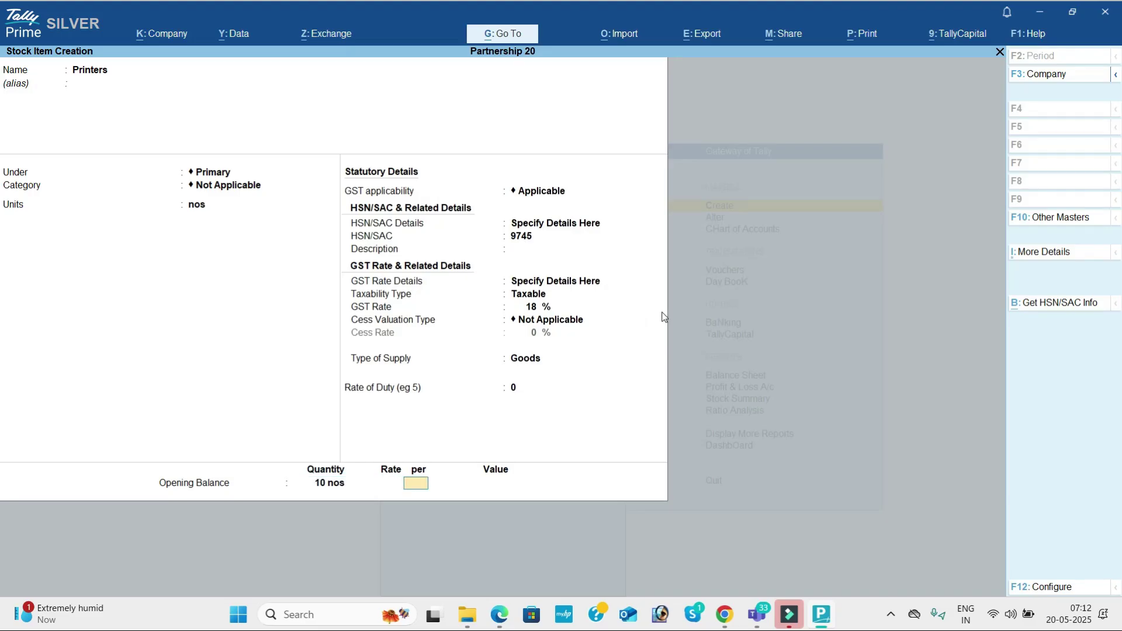
{"action": "type", "text": "50000"}
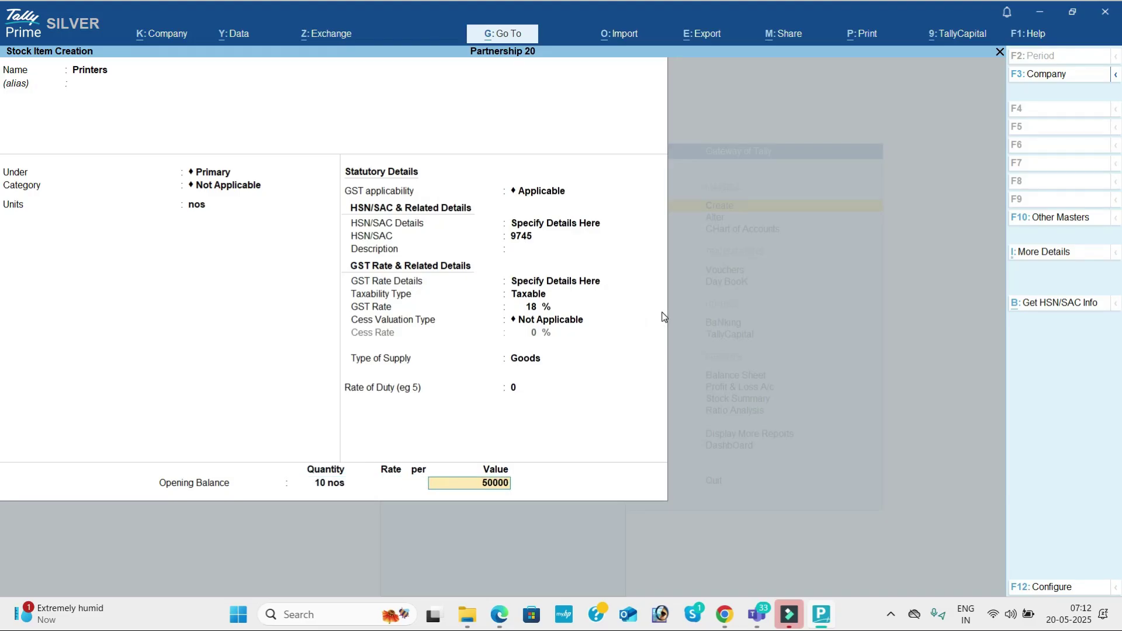
{"action": "key", "text": "Return"}
{"action": "key", "text": "Return"}
Name the new stock item Monitors, keeping it under Primary with category Not Applicable, and set its units to nos.
{"action": "key", "text": "alt+Tab"}
{"action": "key", "text": "alt+Tab"}
{"action": "type", "text": "Monitors"}
{"action": "key", "text": "Return"}
{"action": "key", "text": "Return"}
{"action": "key", "text": "Return"}
{"action": "key", "text": "Down"}
{"action": "key", "text": "Return"}
Set the HSN/SAC details of Monitors to Specify Details Here and enter HSN/SAC 12547, leaving the description blank.
{"action": "key", "text": "Down"}
{"action": "key", "text": "Return"}
{"action": "type", "text": "12547"}
{"action": "key", "text": "Return"}
{"action": "key", "text": "Return"}
Specify the GST rate details of Monitors as Taxable at 18%, keeping cess Not Applicable and supply type Goods.
{"action": "key", "text": "Down"}
{"action": "key", "text": "Return"}
{"action": "key", "text": "Return"}
{"action": "type", "text": "18"}
{"action": "key", "text": "Return"}
{"action": "key", "text": "Return"}
{"action": "key", "text": "Return"}
{"action": "key", "text": "Return"}
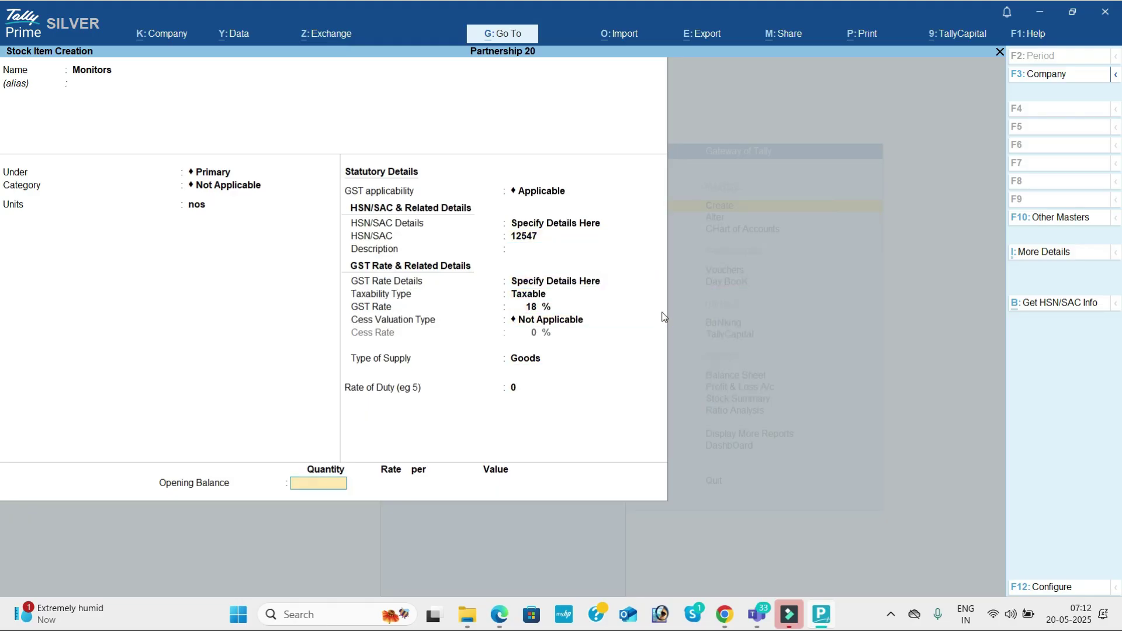
Enter the Monitors opening balance from the PDF as 10 nos with a value of 1,00,000, and save the item.
{"action": "key", "text": "alt+Tab"}
{"action": "key", "text": "alt+Tab"}
{"action": "type", "text": "10"}
{"action": "key", "text": "Return"}
{"action": "key", "text": "Return"}
{"action": "type", "text": "10000"}
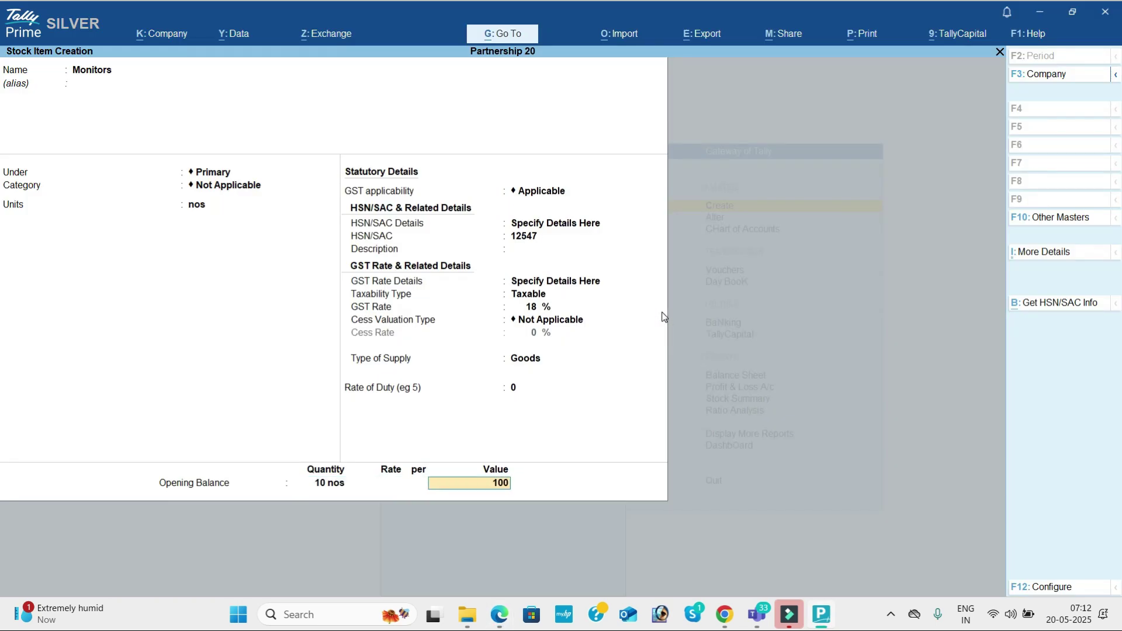
{"action": "key", "text": "alt+Tab"}
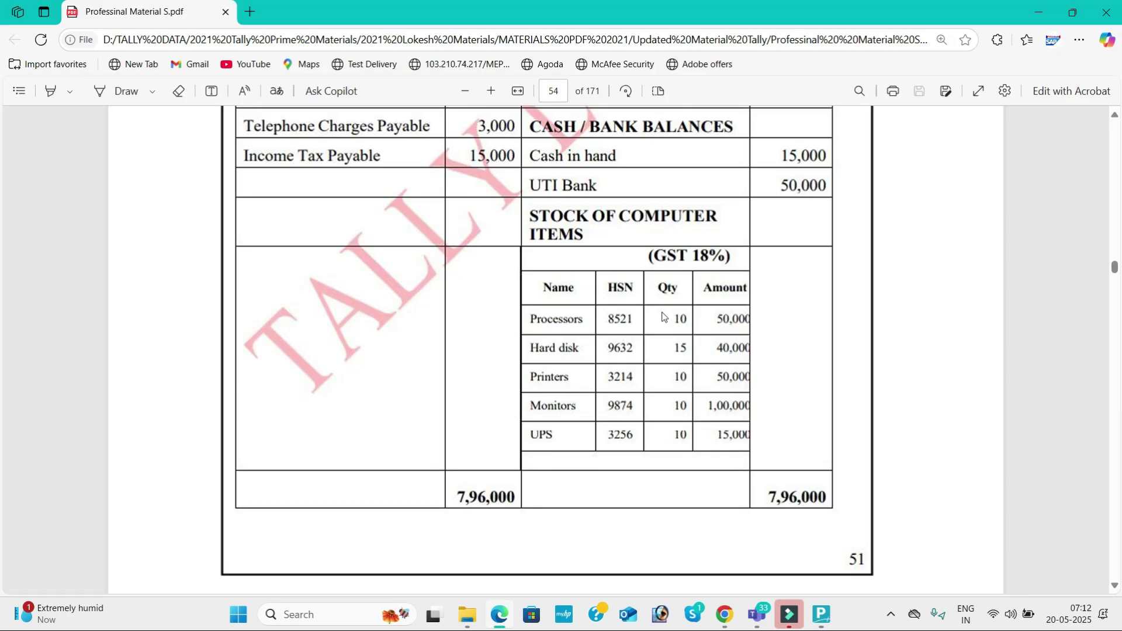
{"action": "key", "text": "alt+Tab"}
{"action": "type", "text": "0"}
{"action": "key", "text": "Return"}
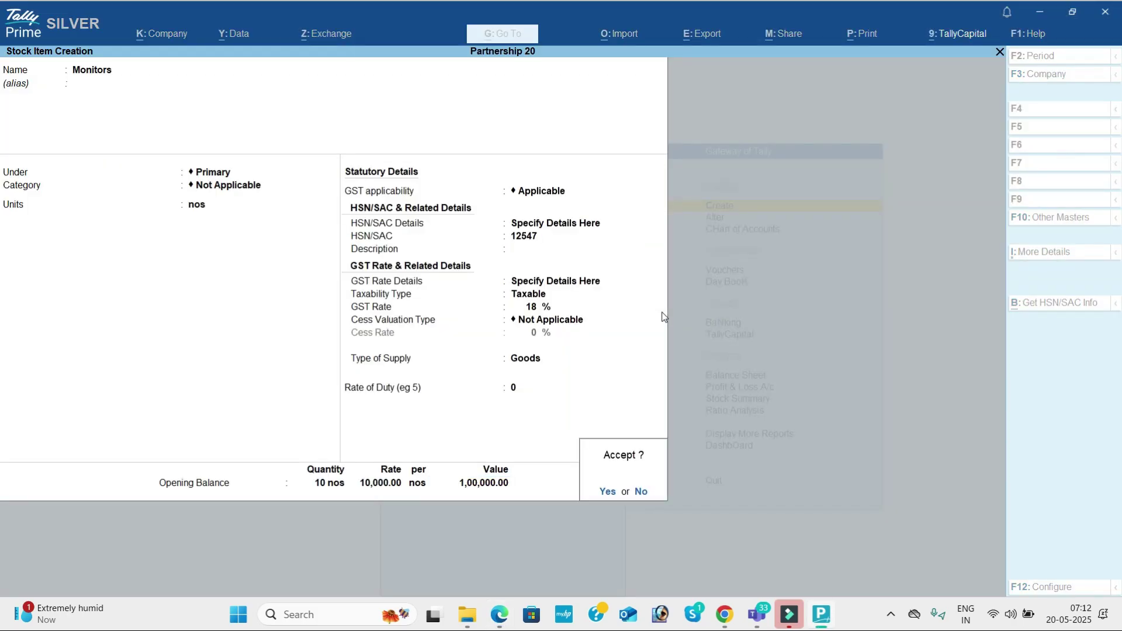
{"action": "key", "text": "Return"}
Name the new stock item Ups, keeping it under Primary with category Not Applicable, and set its units to nos.
{"action": "key", "text": "alt+Tab"}
{"action": "key", "text": "alt+Tab"}
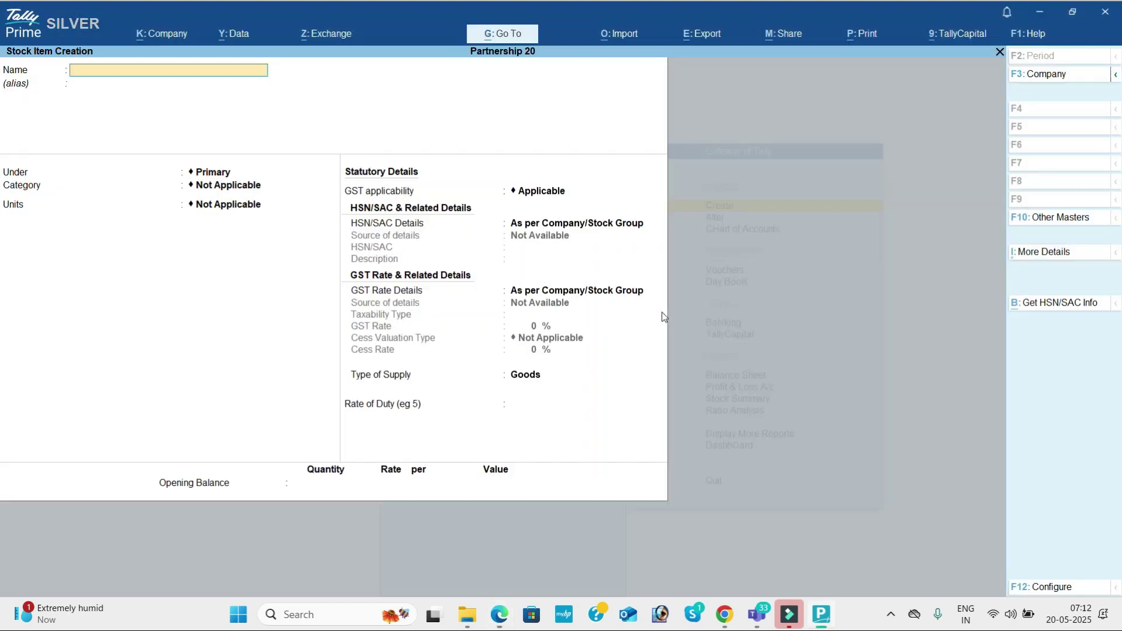
{"action": "type", "text": "Ups"}
{"action": "key", "text": "Return"}
{"action": "key", "text": "Return"}
{"action": "key", "text": "Return"}
{"action": "key", "text": "Down"}
{"action": "key", "text": "Return"}
Keep GST applicable for Ups, set HSN/SAC details to Specify Details Here and enter HSN/SAC 5148.
{"action": "key", "text": "Return"}
{"action": "key", "text": "Down"}
{"action": "key", "text": "Return"}
{"action": "type", "text": "5148"}
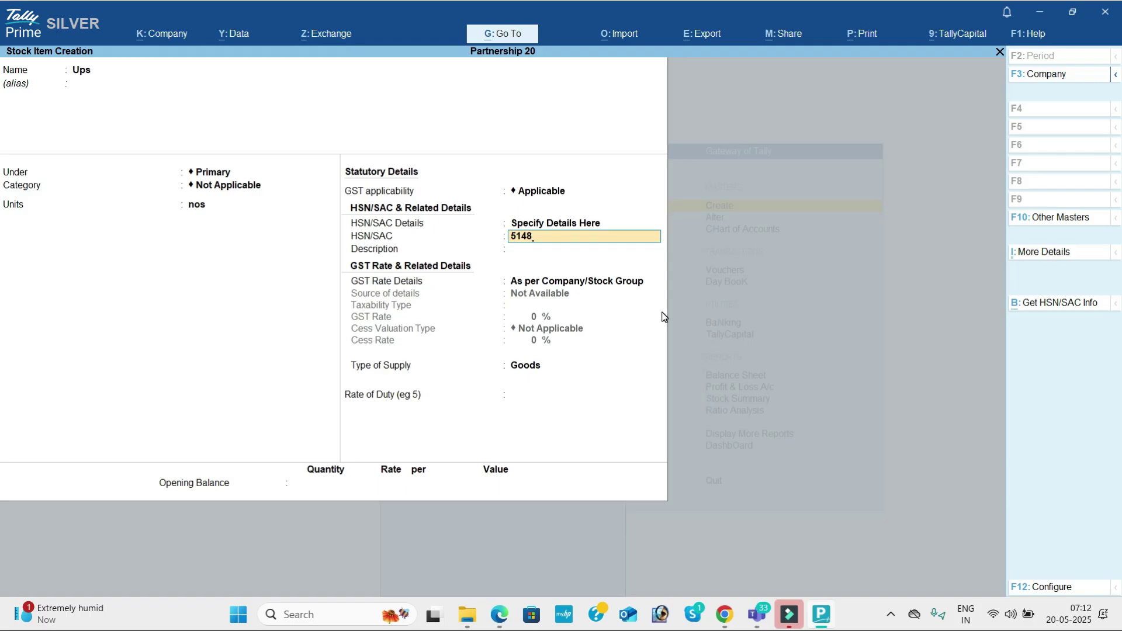
{"action": "key", "text": "Return"}
{"action": "key", "text": "Return"}
Specify the GST rate details of Ups as Taxable at 18%, keeping cess Not Applicable and supply type Goods.
{"action": "key", "text": "Down"}
{"action": "key", "text": "Return"}
{"action": "key", "text": "Return"}
{"action": "type", "text": "18"}
{"action": "key", "text": "Return"}
{"action": "key", "text": "Return"}
{"action": "key", "text": "Return"}
{"action": "key", "text": "Return"}
Enter the Ups opening balance from the PDF as 10 nos with a value of 15,000, and save the item.
{"action": "key", "text": "alt+Tab"}
{"action": "key", "text": "alt+Tab"}
{"action": "type", "text": "10"}
{"action": "key", "text": "Return"}
{"action": "key", "text": "Return"}
{"action": "type", "text": "15000"}
{"action": "key", "text": "Return"}
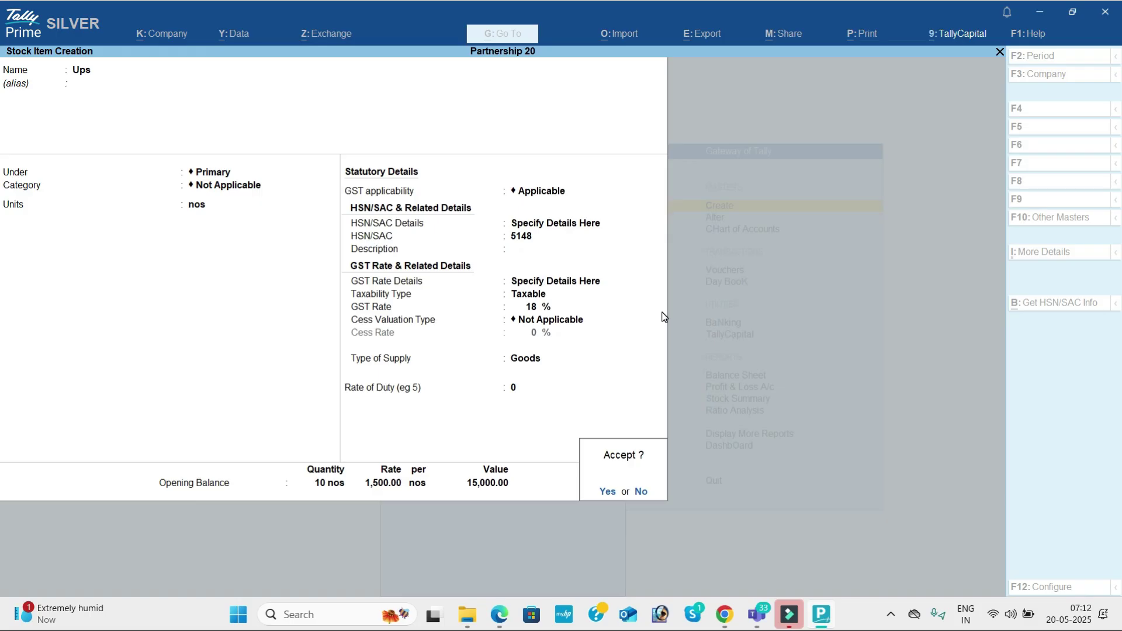
{"action": "key", "text": "n"}
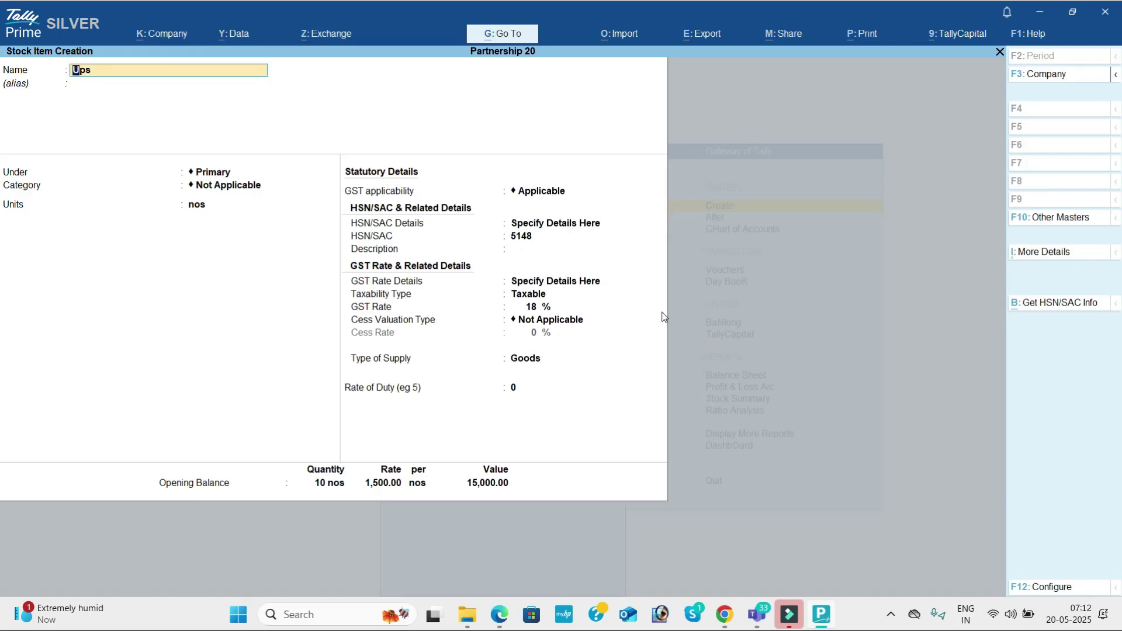
{"action": "key", "text": "ctrl+a"}
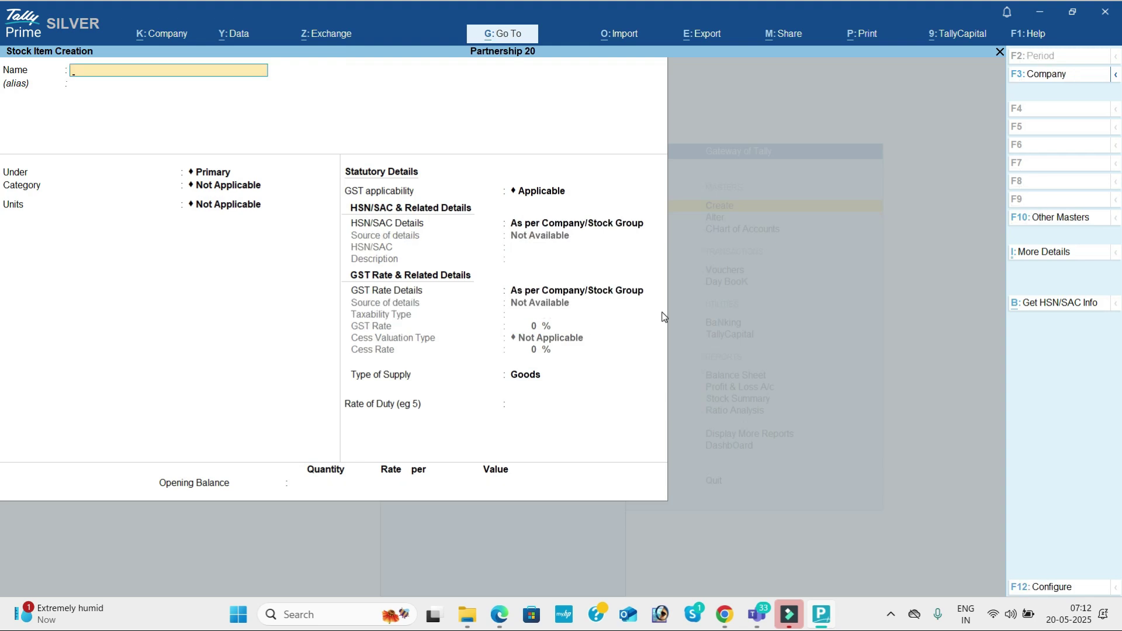
Leave stock item creation and open the Balance Sheet in detailed view to check the opening balances of both sides.
{"action": "key", "text": "Escape"}
{"action": "key", "text": "Escape"}
{"action": "key", "text": "Down"}
{"action": "key", "text": "Down"}
{"action": "key", "text": "Down"}
{"action": "key", "text": "Down"}
{"action": "key", "text": "Down"}
{"action": "key", "text": "Down"}
{"action": "key", "text": "Down"}
{"action": "key", "text": "Return"}
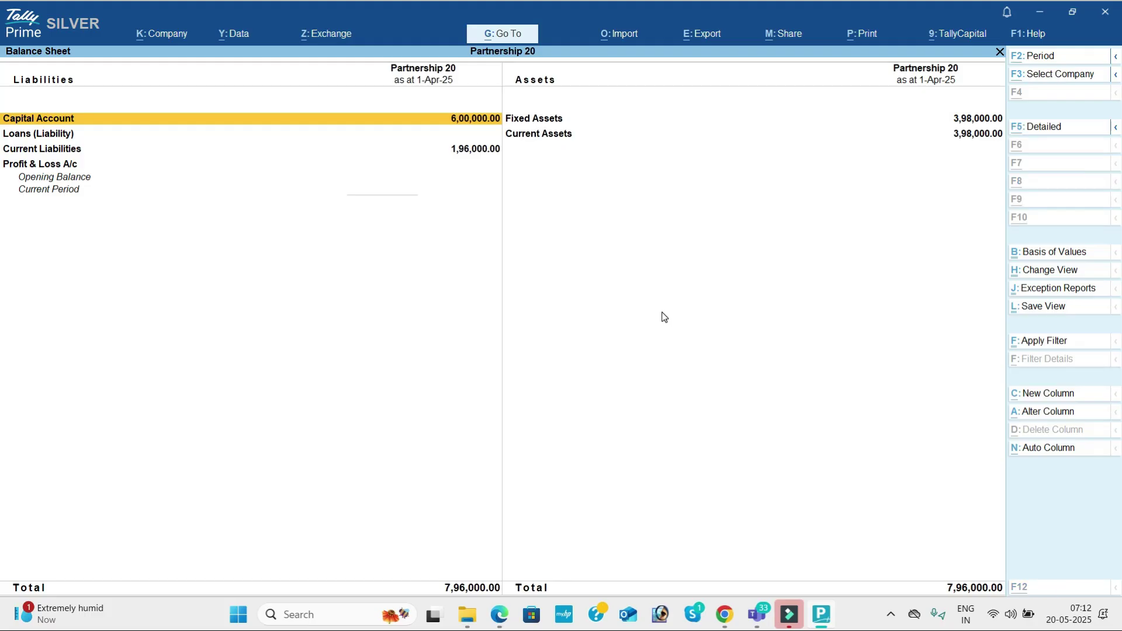
{"action": "key", "text": "alt+F5"}
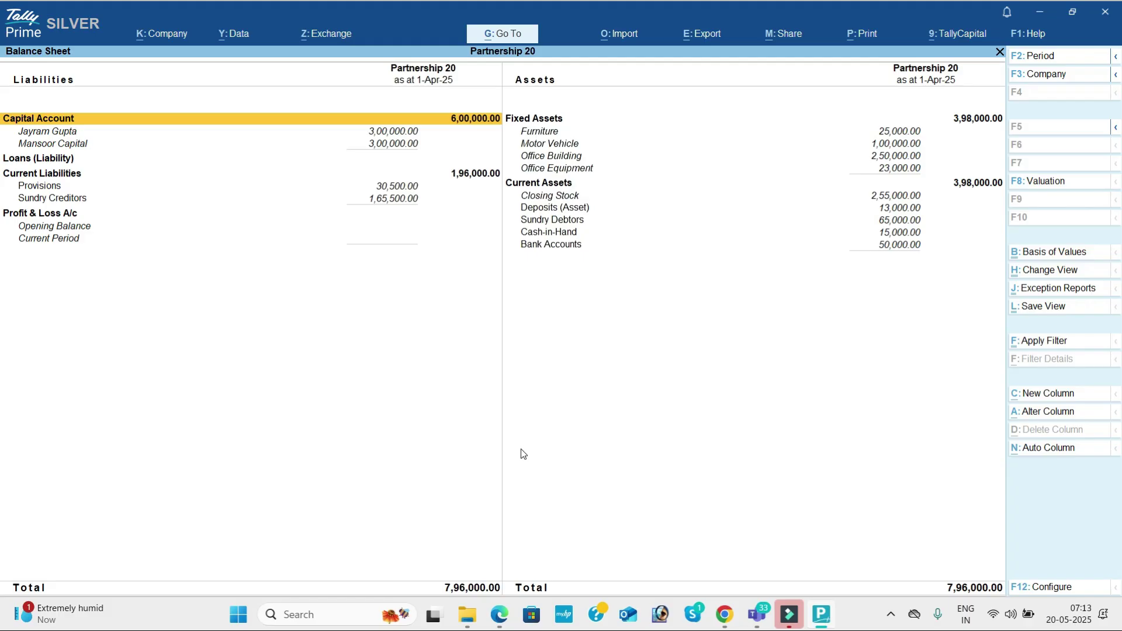
Close the Balance Sheet and open accounting voucher creation with a Payment voucher.
{"action": "key", "text": "Escape"}
{"action": "key", "text": "Up"}
{"action": "key", "text": "Up"}
{"action": "key", "text": "Up"}
{"action": "key", "text": "Up"}
{"action": "key", "text": "Return"}
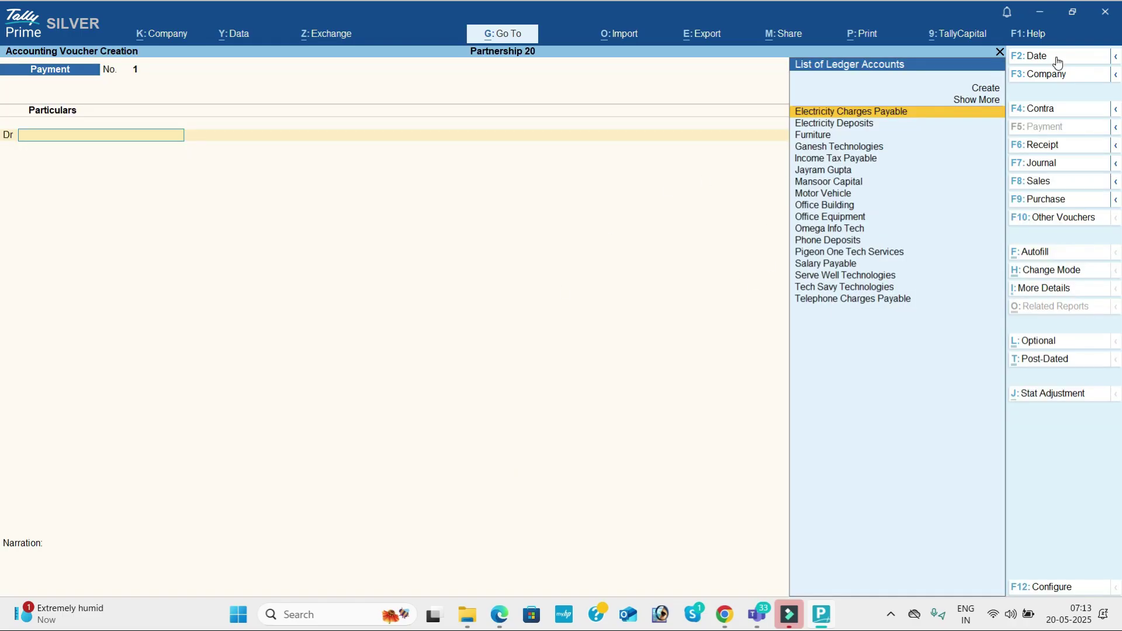
Switch to the PDF in the browser and go to the Transactions of July 2023 list on page 55.
{"action": "key", "text": "alt+Tab"}
{"action": "key", "text": "Down"}
{"action": "key", "text": "Down"}
{"action": "key", "text": "Down"}
{"action": "key", "text": "Down"}
{"action": "key", "text": "Down"}
{"action": "key", "text": "Down"}
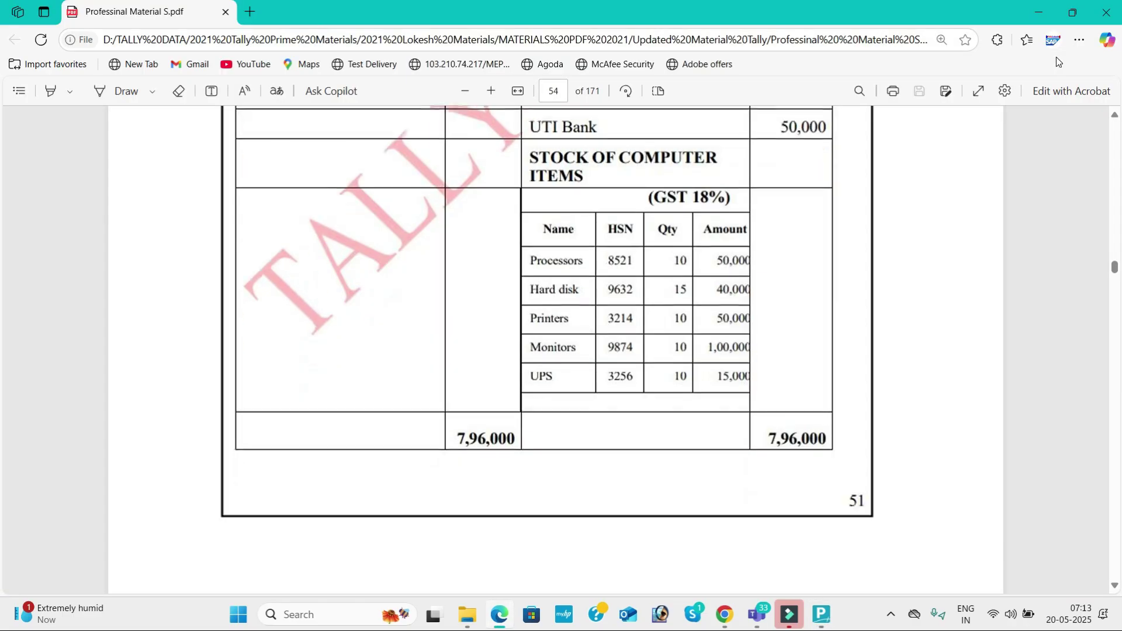
{"action": "key", "text": "Down"}
{"action": "key", "text": "Down"}
{"action": "key", "text": "Down"}
{"action": "key", "text": "Down"}
{"action": "key", "text": "Down"}
{"action": "key", "text": "Down"}
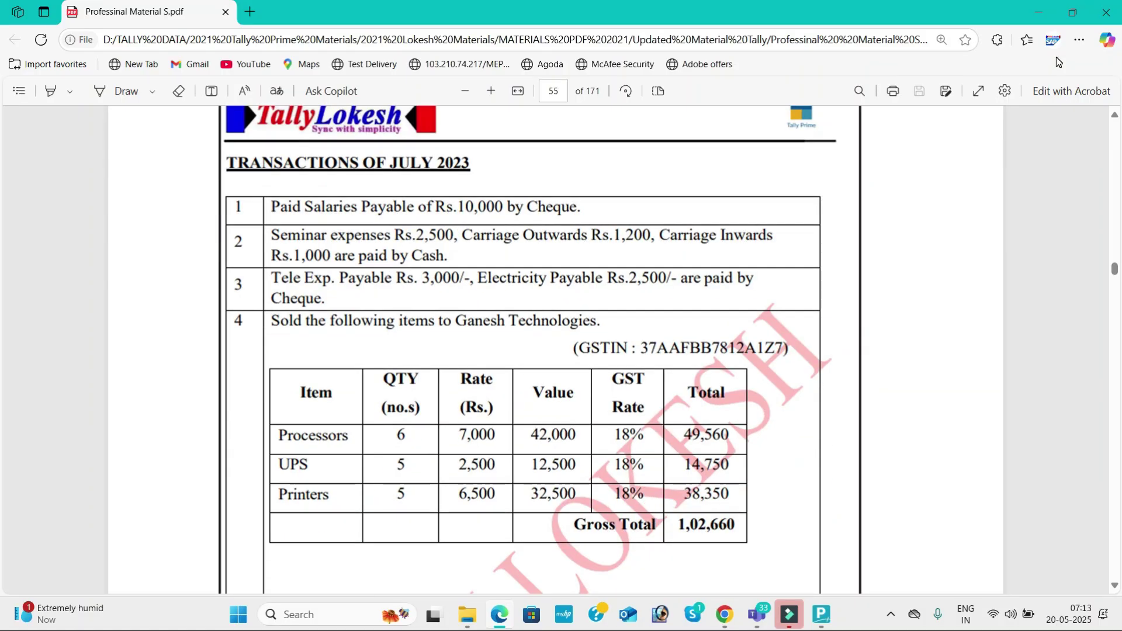
Return to TallyPrime and set the payment voucher date to 1-Jul-25.
{"action": "key", "text": "alt+Tab"}
{"action": "left_click", "coordinate": [1057, 57]}
{"action": "type", "text": "1-4"}
{"action": "key", "text": "Return"}
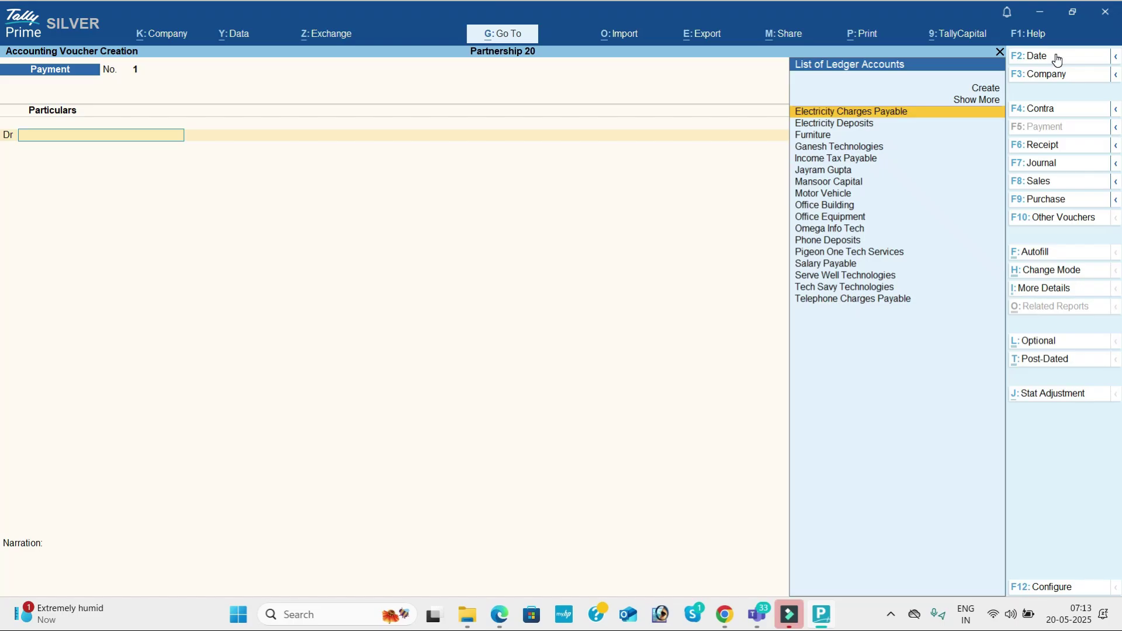
Following transaction 1 in the PDF, debit Salary Payable with 10,000 in the payment voucher.
{"action": "key", "text": "alt+Tab"}
{"action": "key", "text": "alt+Tab"}
{"action": "type", "text": "Sa"}
{"action": "key", "text": "Return"}
{"action": "key", "text": "alt+Tab"}
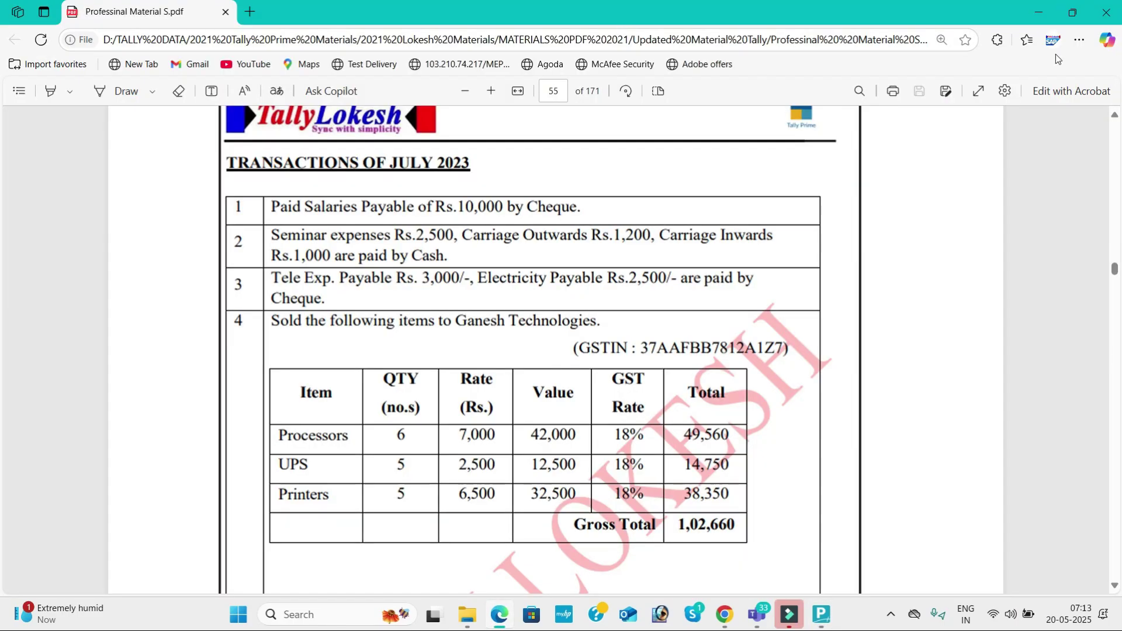
{"action": "key", "text": "alt+Tab"}
{"action": "type", "text": "10000"}
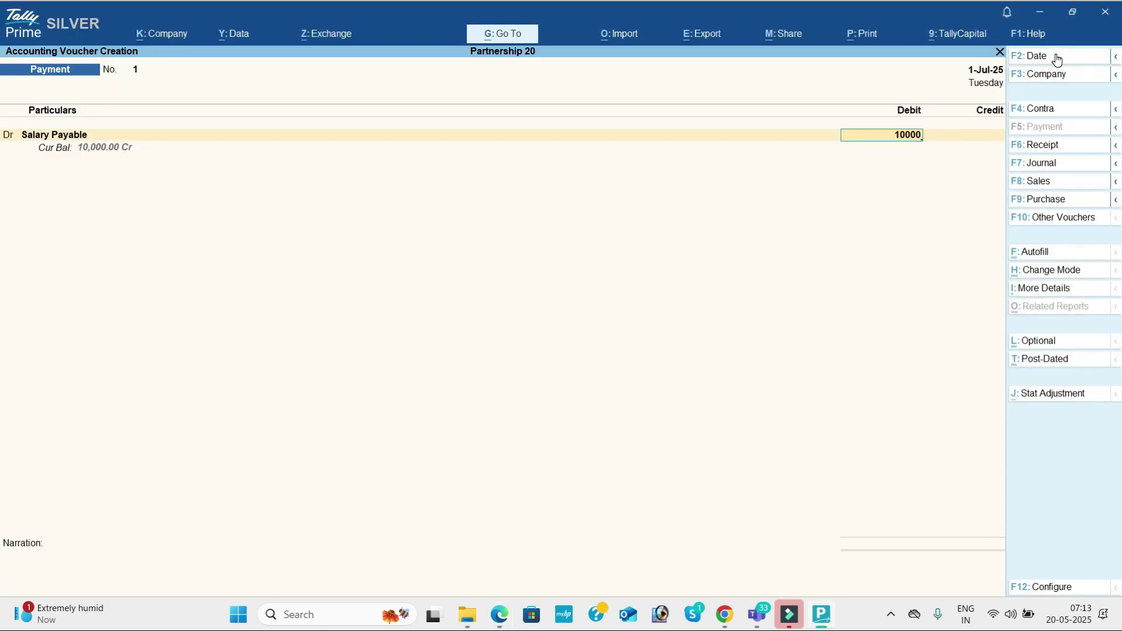
{"action": "key", "text": "Return"}
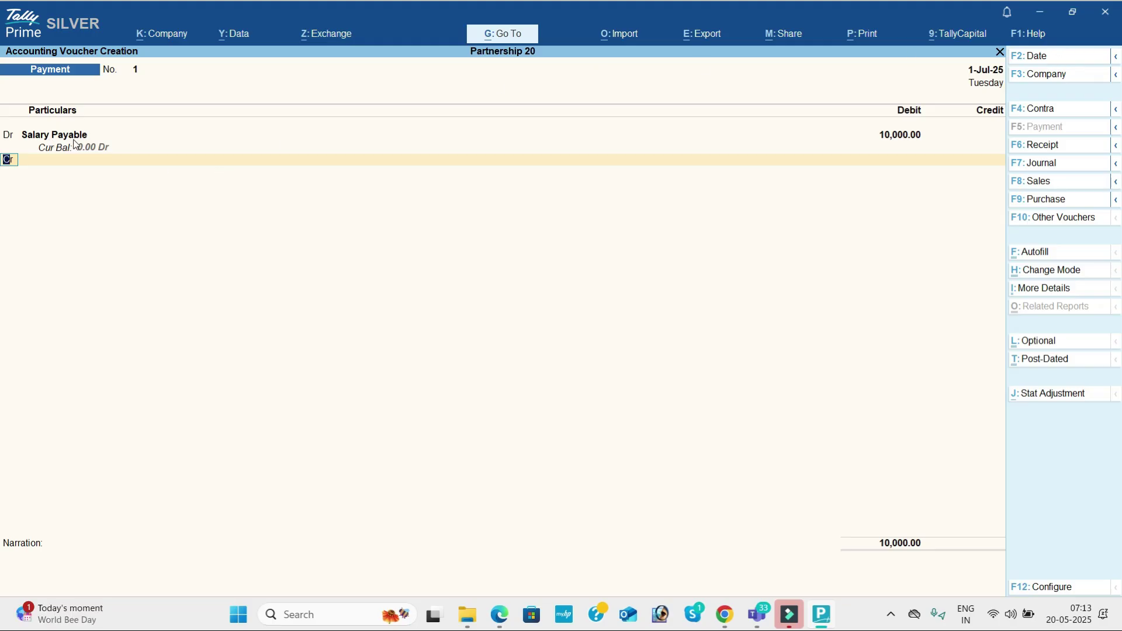
Check the payment mode in the PDF, credit Uti Bank with 10,000 and save the payment voucher.
{"action": "key", "text": "Return"}
{"action": "key", "text": "alt+Tab"}
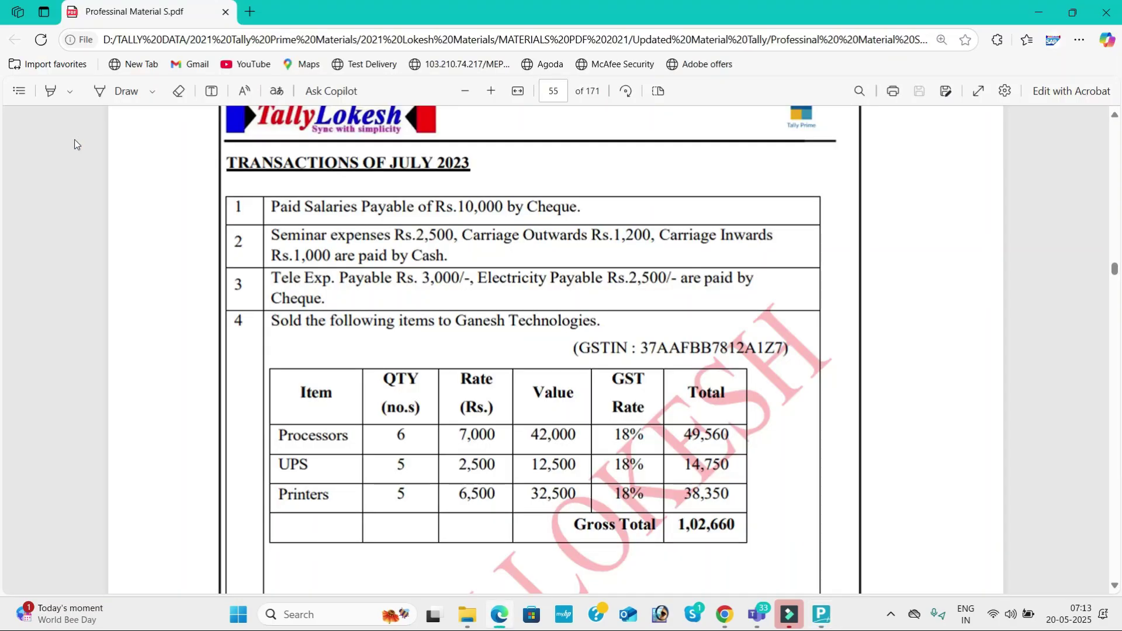
{"action": "key", "text": "alt+Tab"}
{"action": "type", "text": "ut"}
{"action": "key", "text": "Return"}
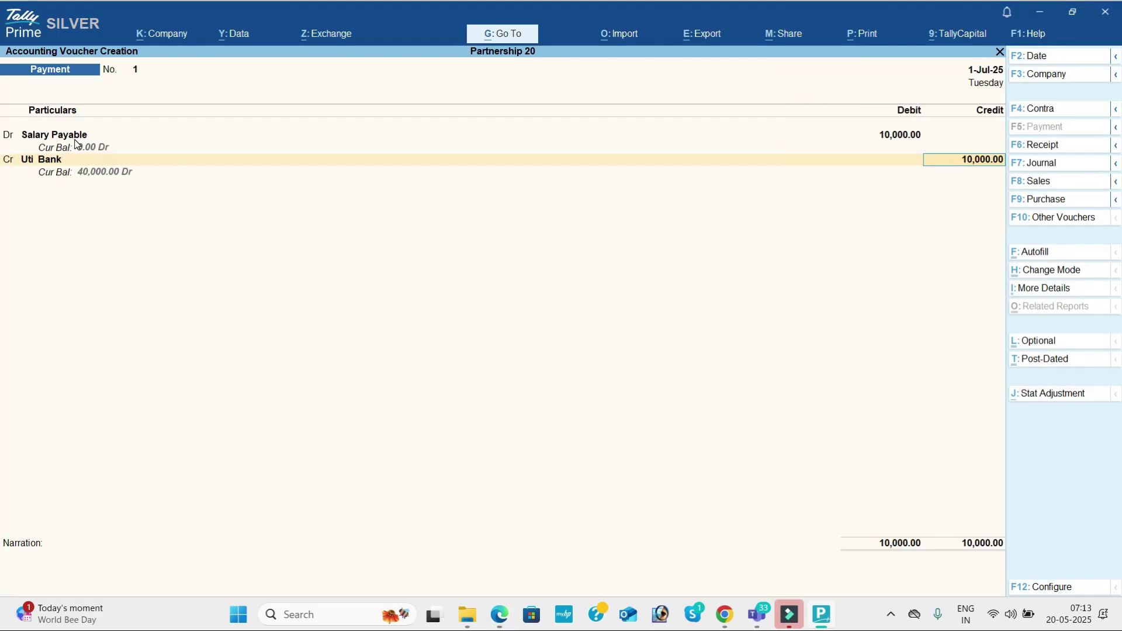
{"action": "key", "text": "ctrl+a"}
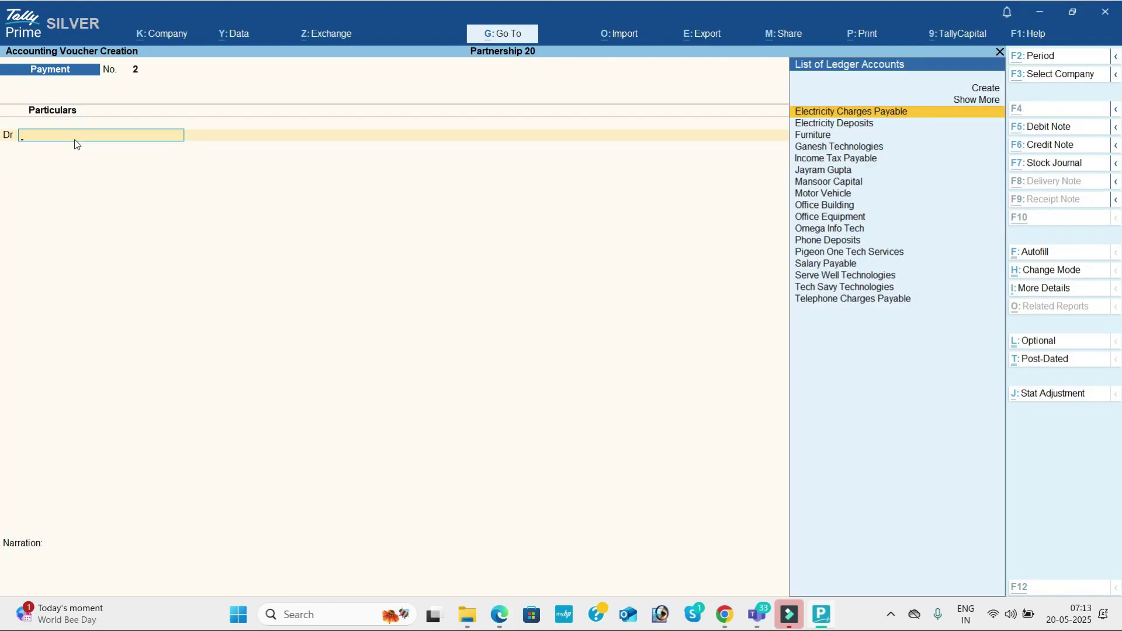
For transaction 2 in the PDF, create the ledger Seminar Exp under Indirect Expenses from the debit line of payment voucher 2.
{"action": "key", "text": "alt+Tab"}
{"action": "key", "text": "alt+Tab"}
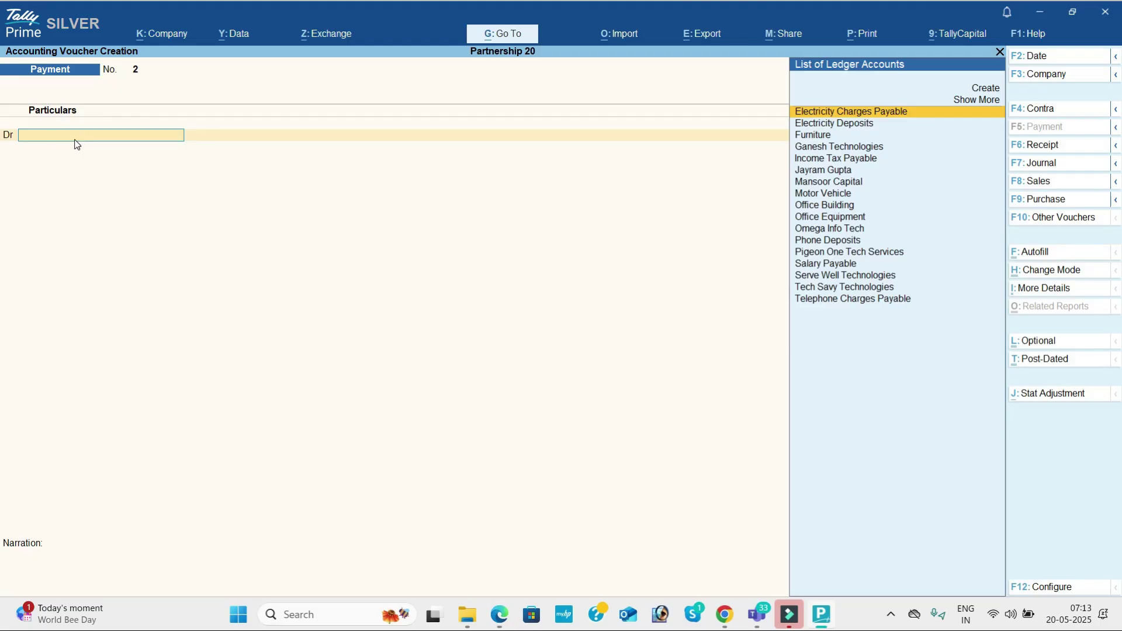
{"action": "key", "text": "alt+c"}
{"action": "key", "text": "alt+Tab"}
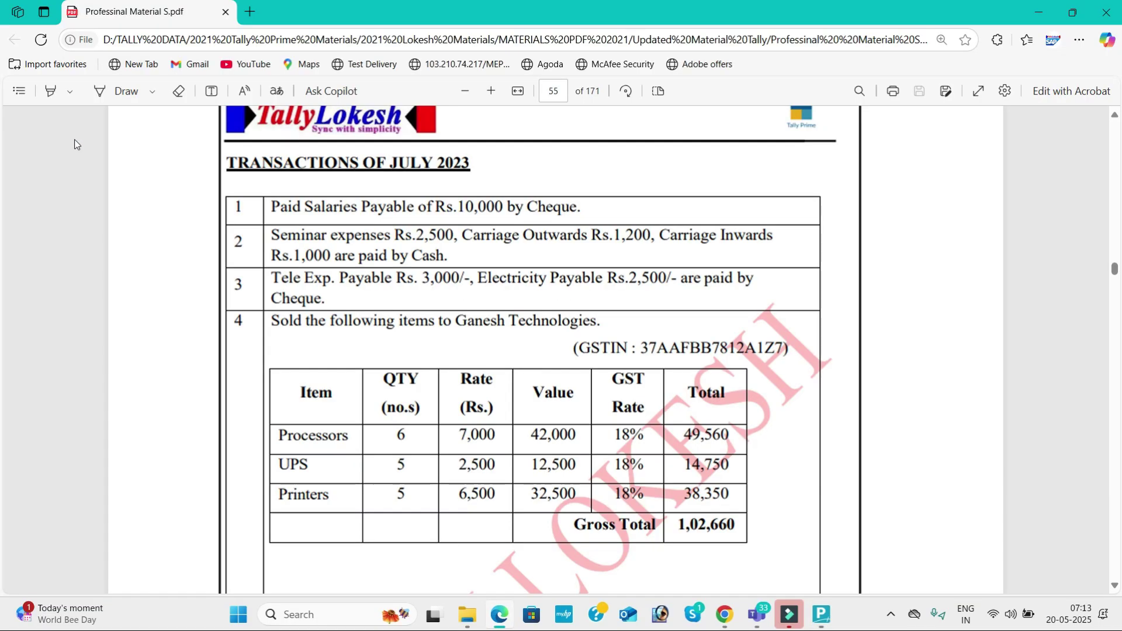
{"action": "key", "text": "alt+Tab"}
{"action": "type", "text": "Semi"}
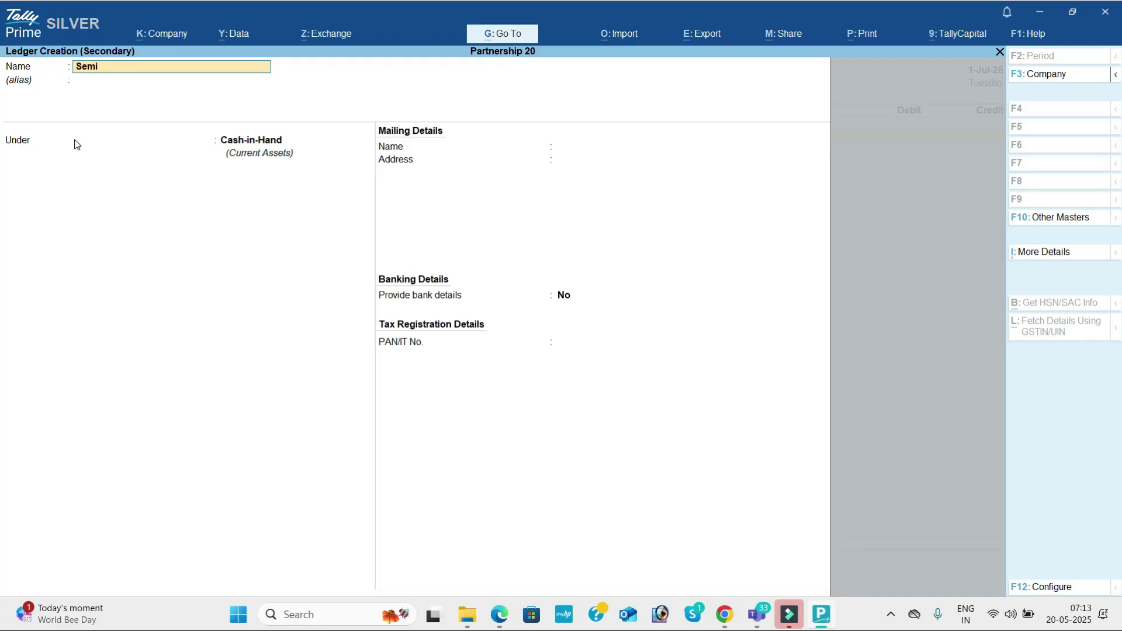
{"action": "type", "text": "nar exp"}
{"action": "key", "text": "Return"}
{"action": "type", "text": "Ind"}
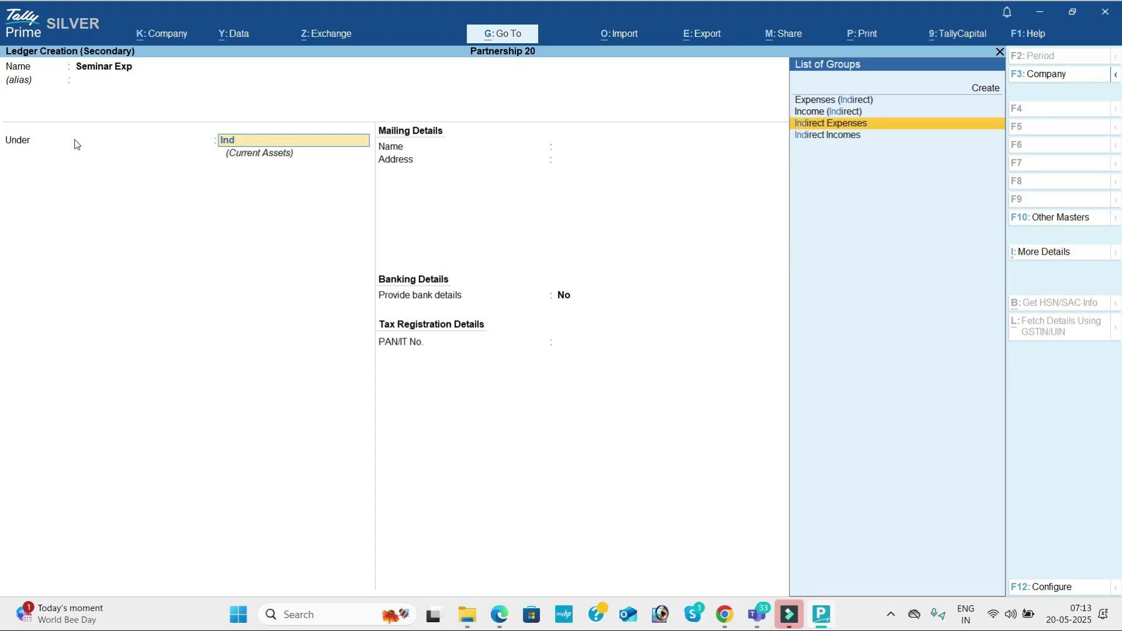
{"action": "key", "text": "Return"}
{"action": "key", "text": "ctrl+a"}
Look up the seminar expense in the PDF and debit Seminar Exp with 2,500.
{"action": "key", "text": "alt+Tab"}
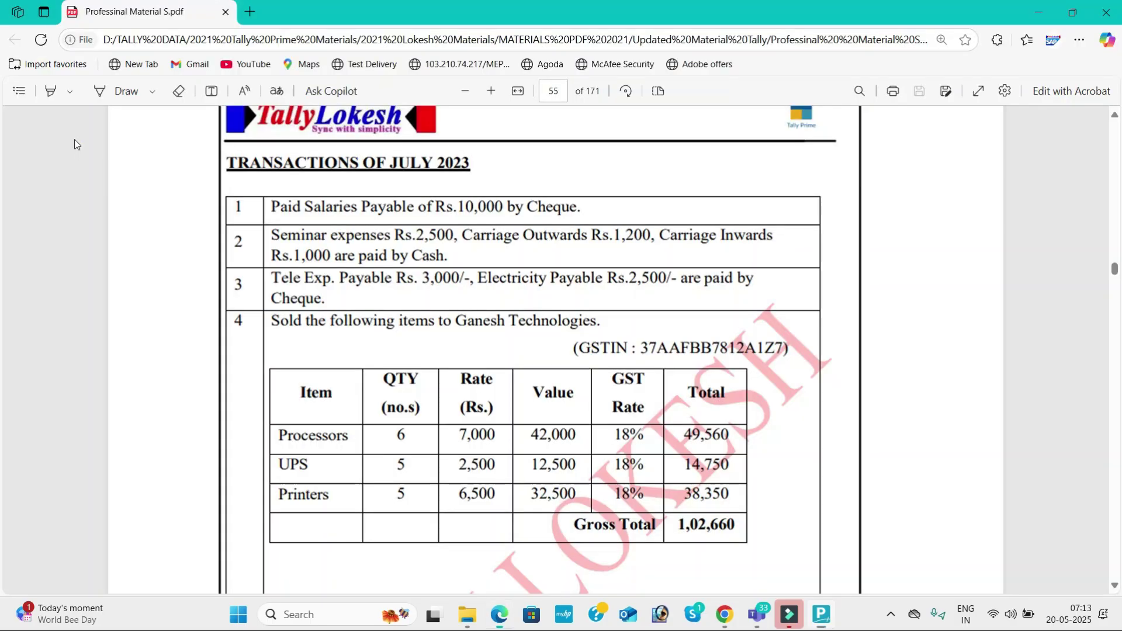
{"action": "key", "text": "alt+Tab"}
{"action": "type", "text": "2500"}
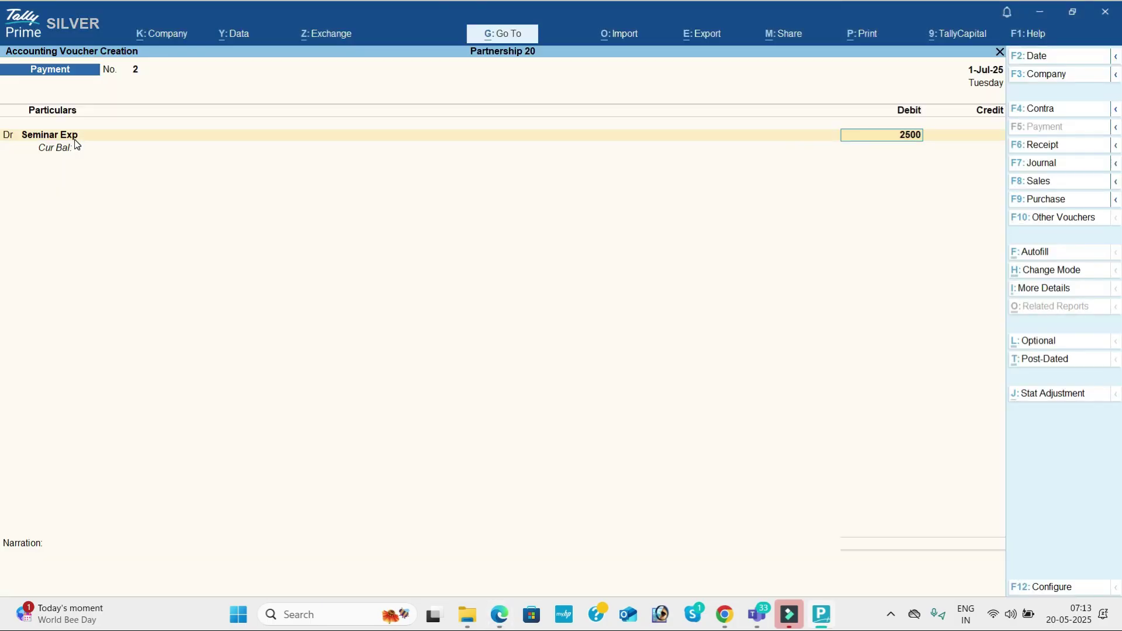
{"action": "key", "text": "Return"}
{"action": "key", "text": "ctrl+a"}
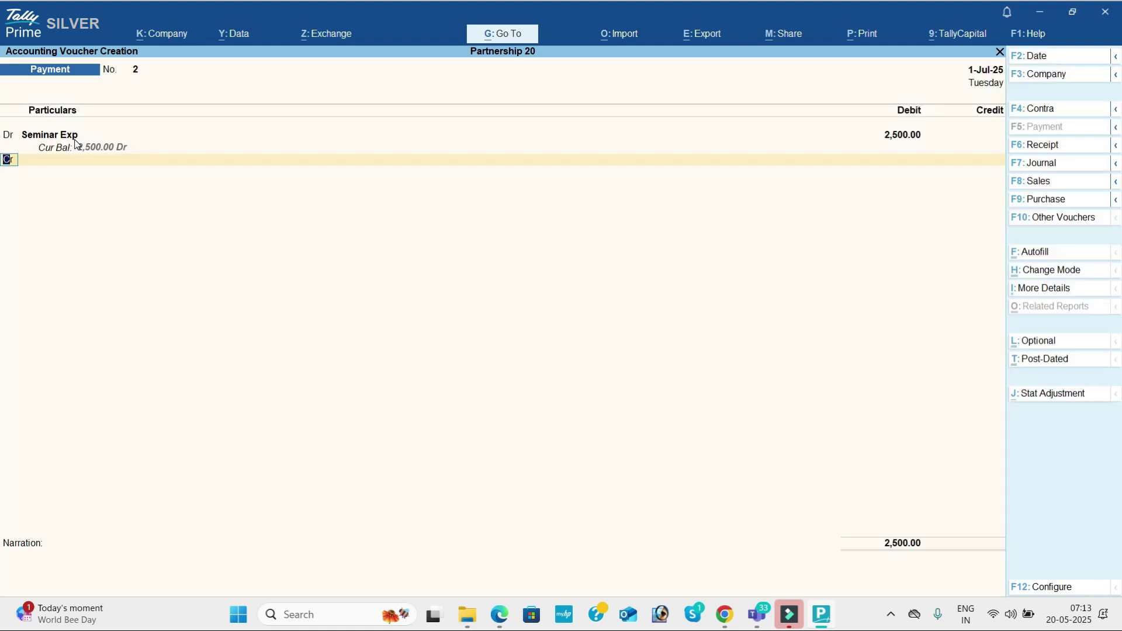
Add a second debit line and create its ledger Carriage Outwards under Indirect Expenses.
{"action": "key", "text": "Return"}
{"action": "key", "text": "alt+c"}
{"action": "key", "text": "alt+Tab"}
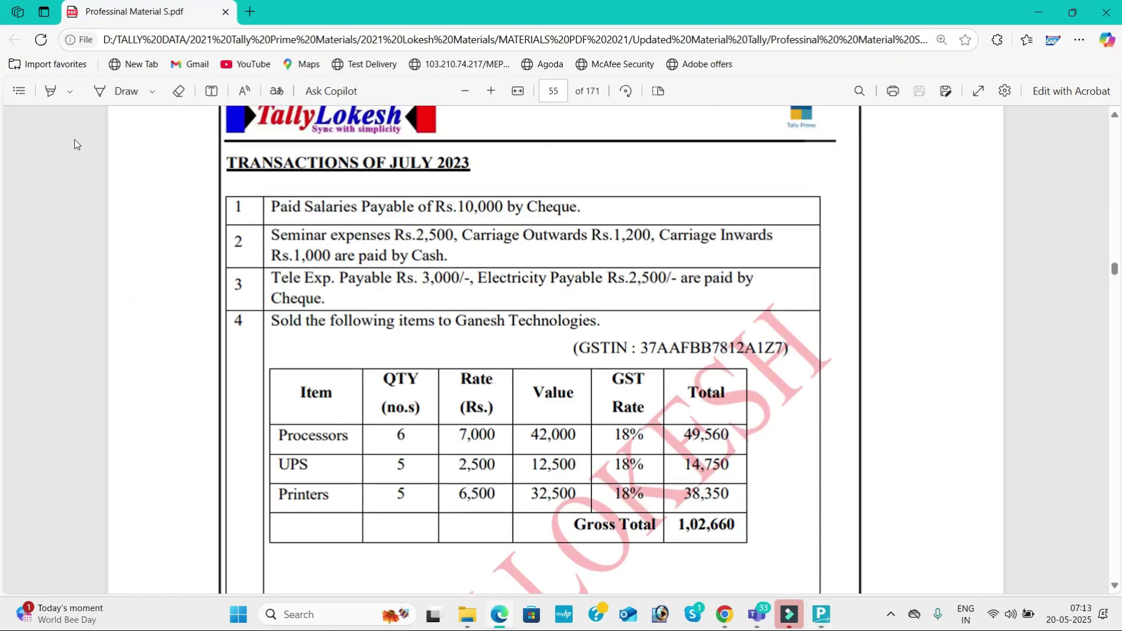
{"action": "key", "text": "alt+Tab"}
{"action": "type", "text": "Carriage Outwa"}
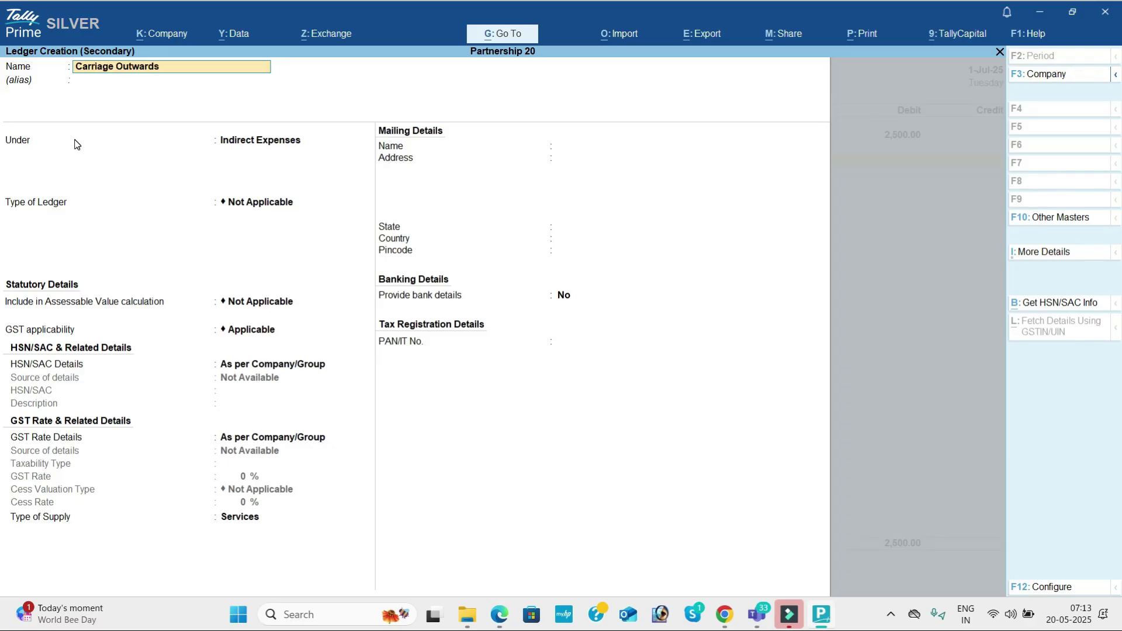
{"action": "type", "text": "rds"}
{"action": "key", "text": "Return"}
{"action": "key", "text": "ctrl+a"}
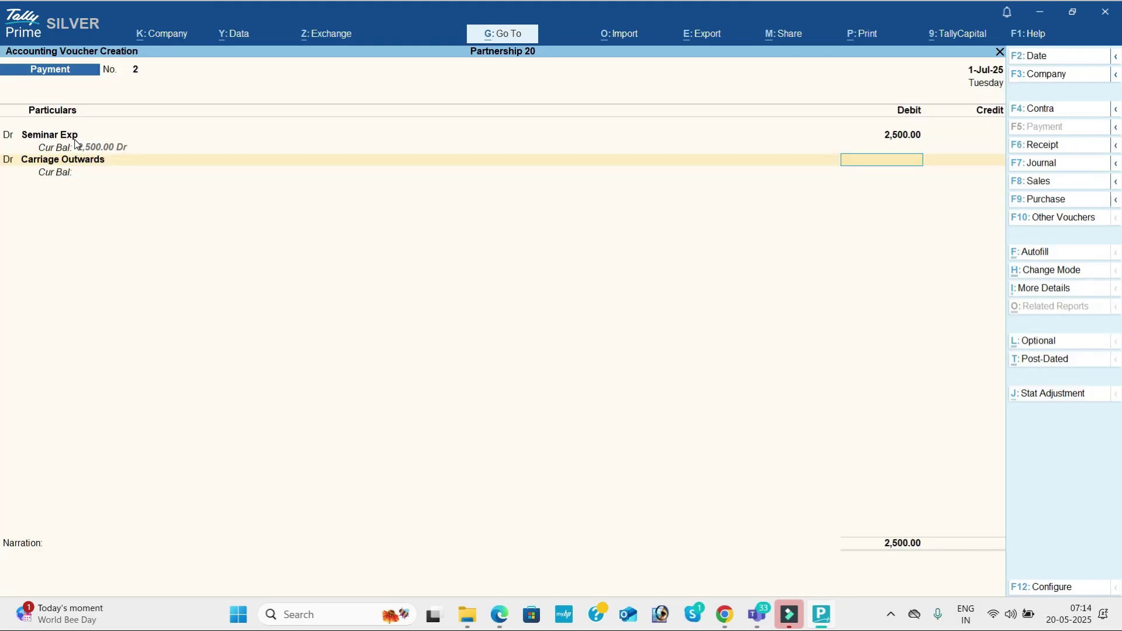
Debit Carriage Outwards with 1,200 as in the PDF, keeping GST rate and HSN/SAC details As per Masters/Company.
{"action": "key", "text": "alt+Tab"}
{"action": "key", "text": "alt+Tab"}
{"action": "type", "text": "1200"}
{"action": "key", "text": "Return"}
{"action": "key", "text": "Return"}
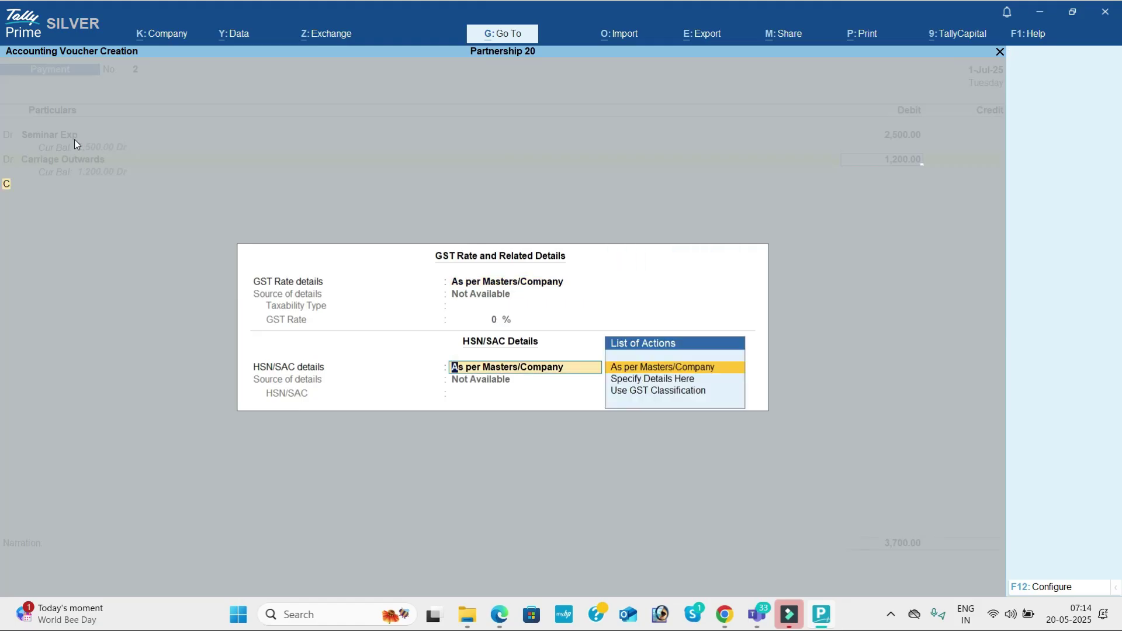
{"action": "key", "text": "Return"}
For the third debit line, create the ledger Carraige Inwards under Direct Expenses.
{"action": "key", "text": "alt+c"}
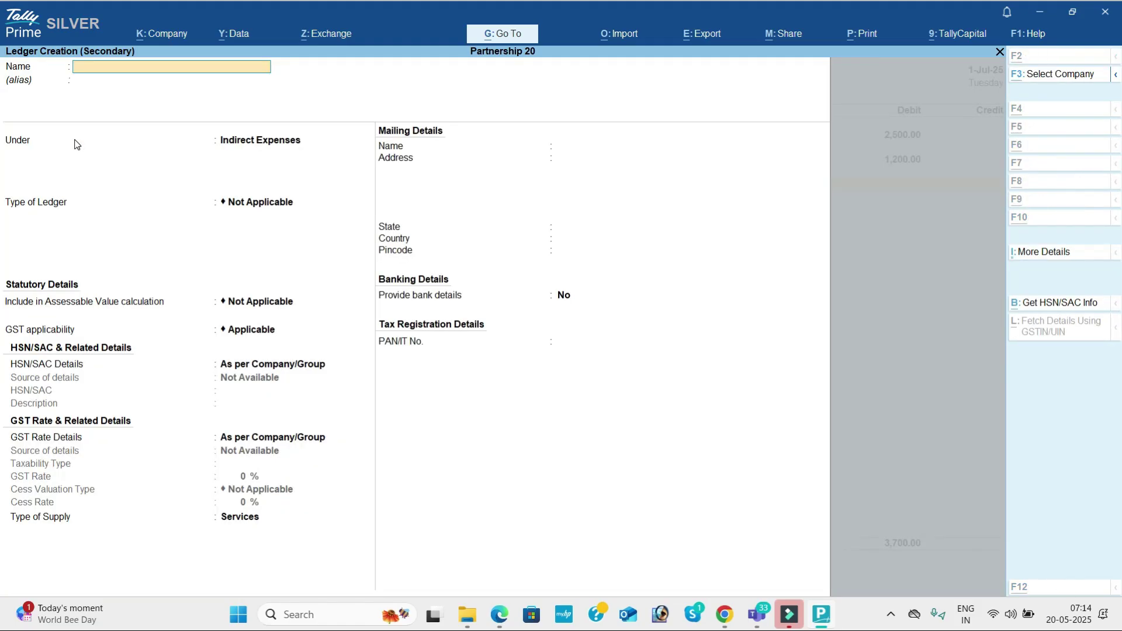
{"action": "key", "text": "alt+Tab"}
{"action": "key", "text": "alt+Tab"}
{"action": "type", "text": "Carraige inwards"}
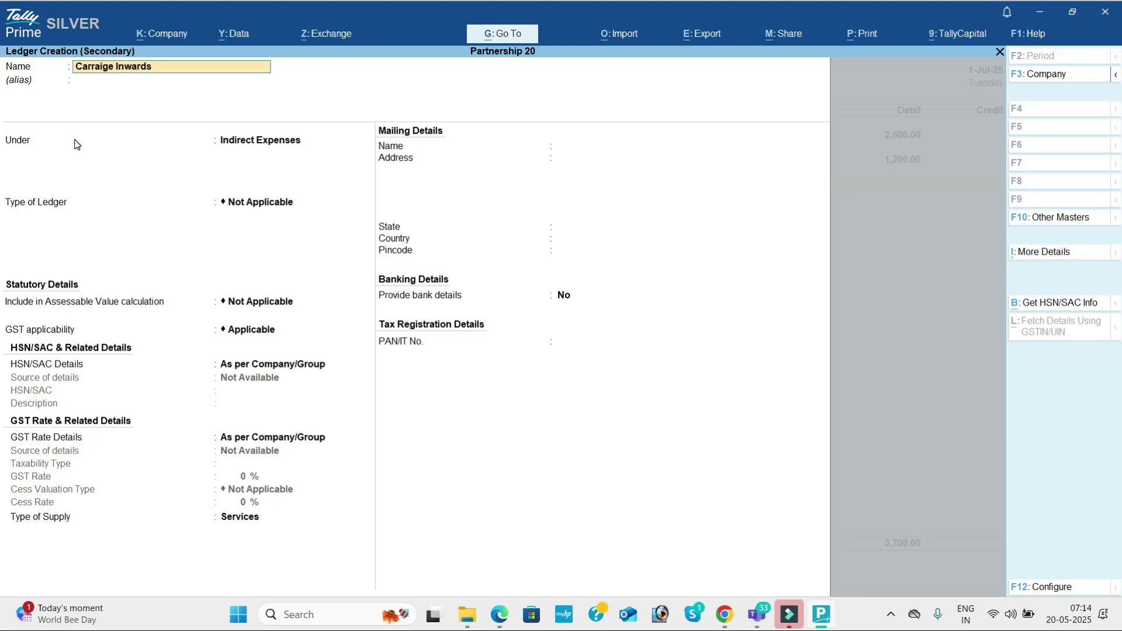
{"action": "key", "text": "Return"}
{"action": "type", "text": "Di"}
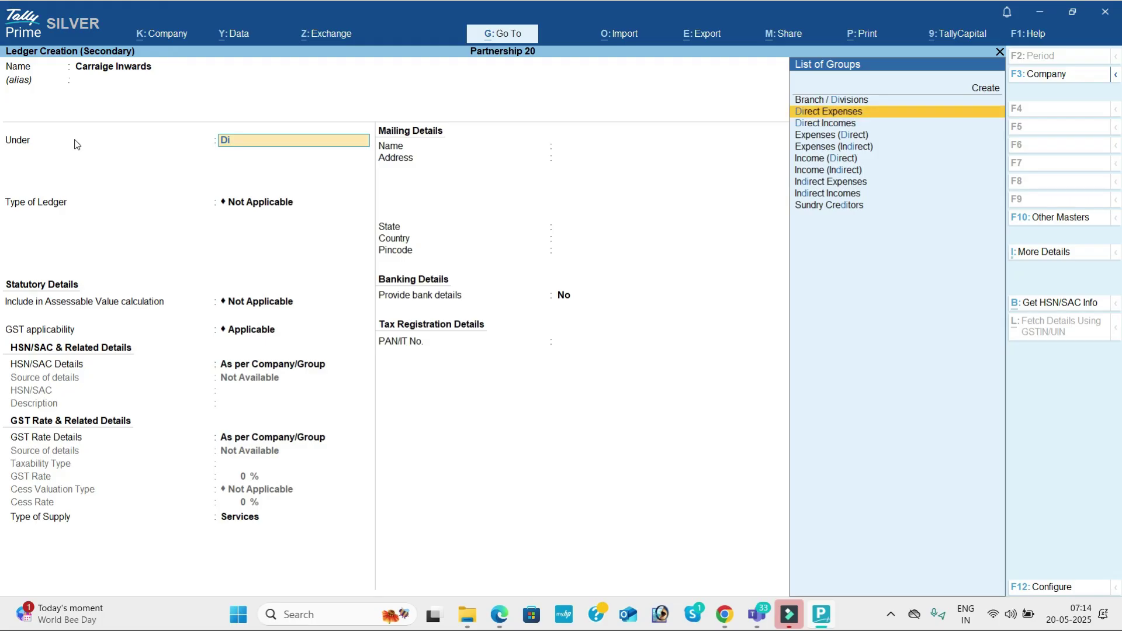
{"action": "key", "text": "Return"}
{"action": "key", "text": "ctrl+a"}
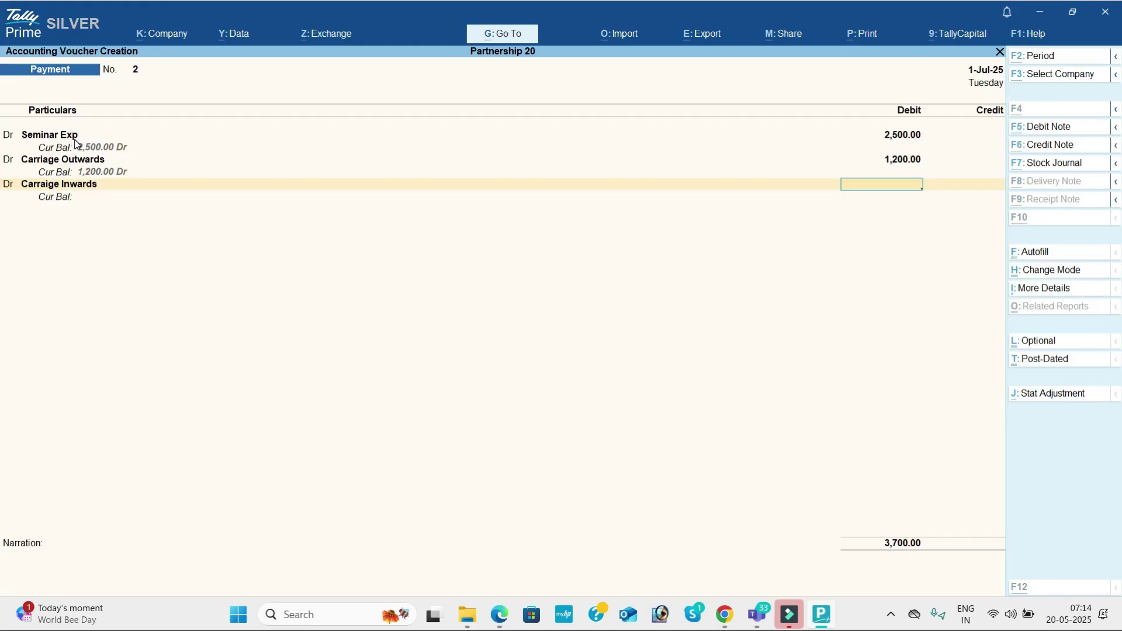
Check the amount in the PDF and debit Carraige Inwards with 1,000, keeping the default GST details.
{"action": "key", "text": "alt+Tab"}
{"action": "key", "text": "alt+Tab"}
{"action": "type", "text": "1000"}
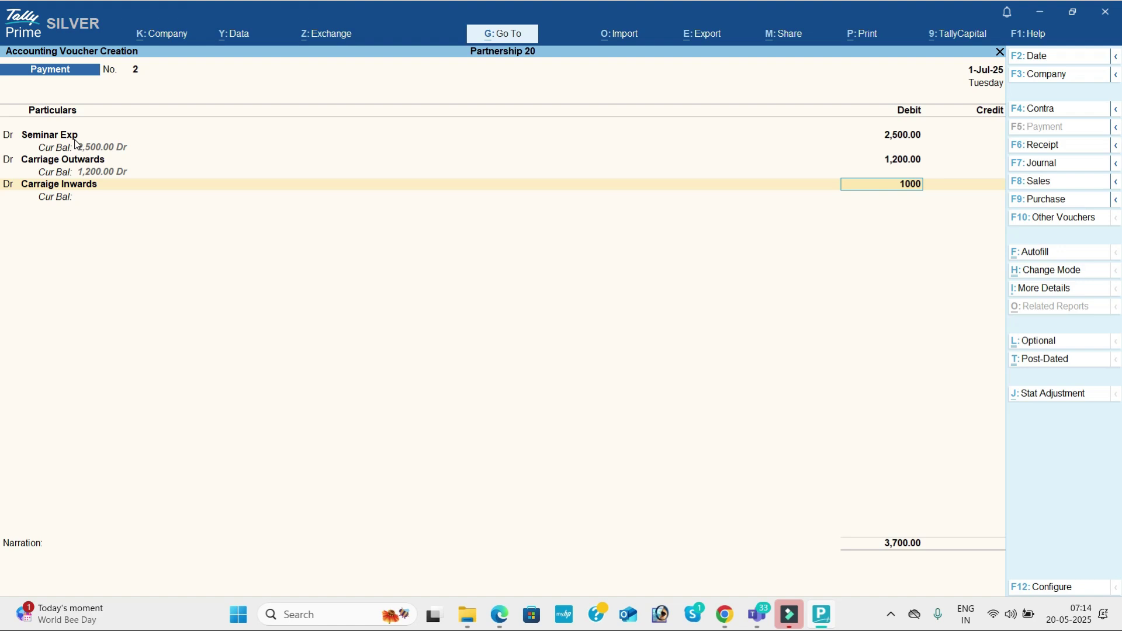
{"action": "key", "text": "Return"}
{"action": "key", "text": "Return"}
{"action": "key", "text": "Return"}
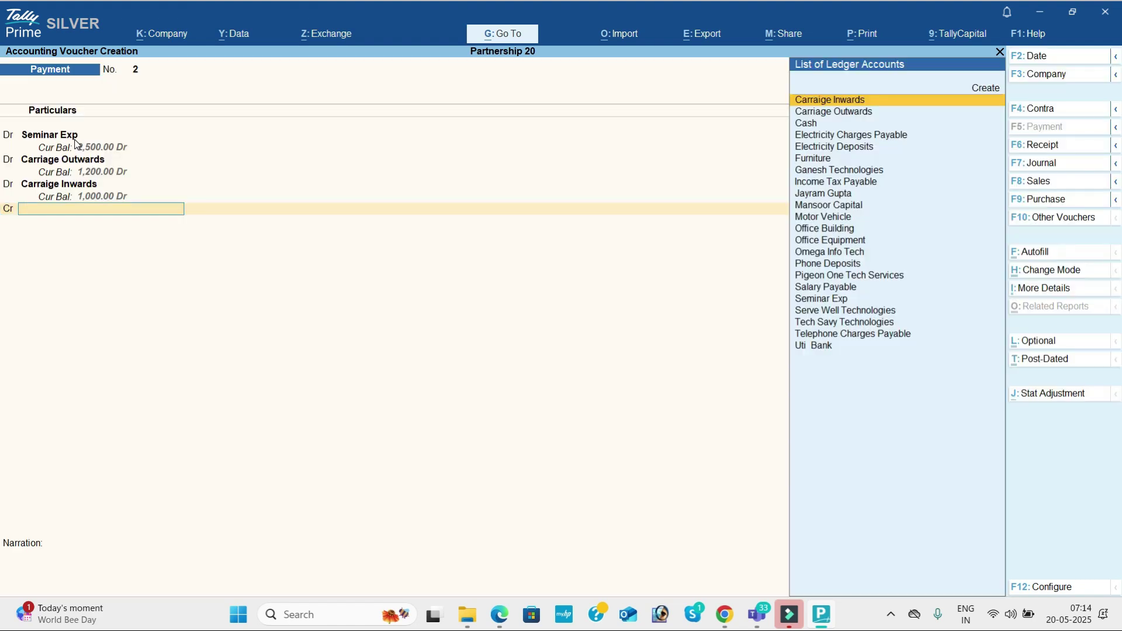
Credit Cash with 4,700 and save payment voucher 2.
{"action": "key", "text": "Down"}
{"action": "key", "text": "Down"}
{"action": "key", "text": "Return"}
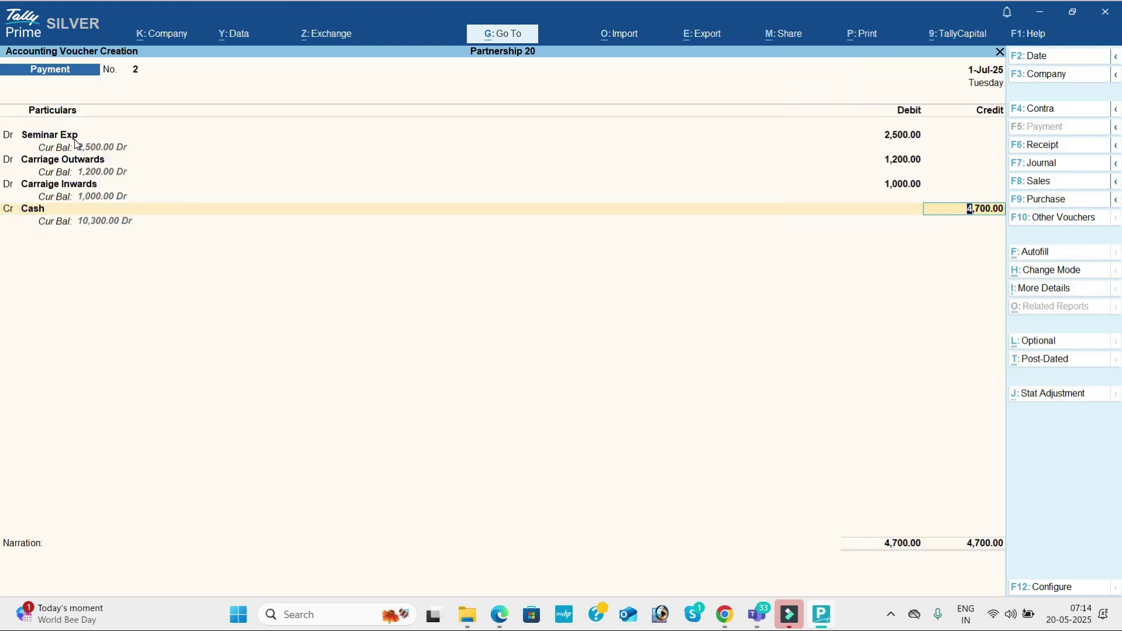
{"action": "key", "text": "Return"}
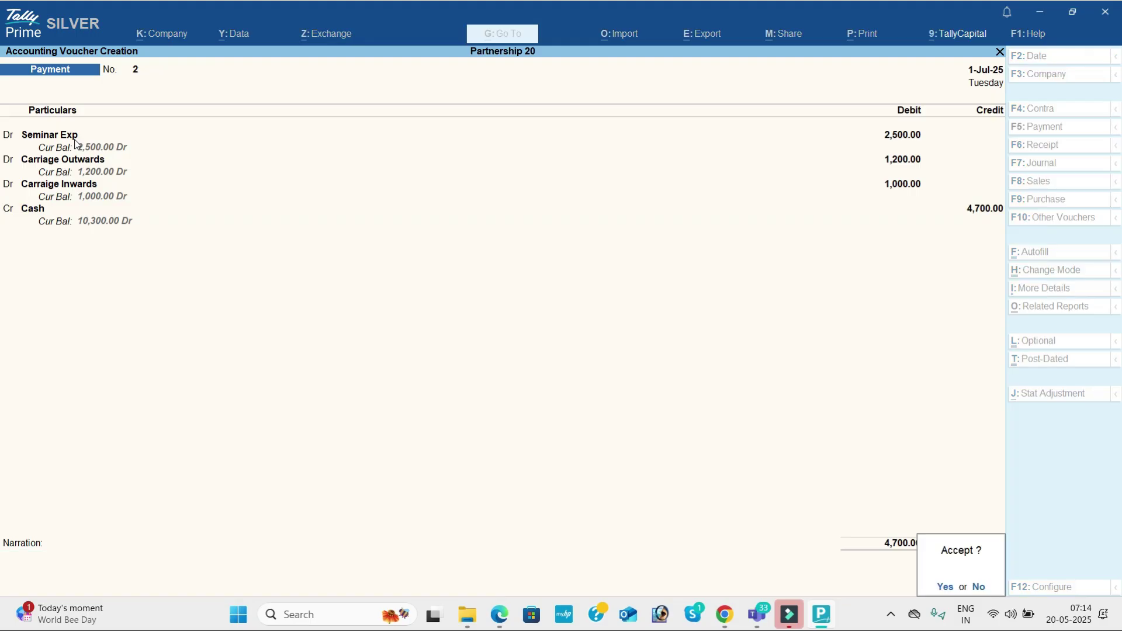
{"action": "key", "text": "Return"}
Following transaction 3 in the PDF, debit Telephone Charges Payable with 3,000 in payment voucher 3.
{"action": "key", "text": "alt+Tab"}
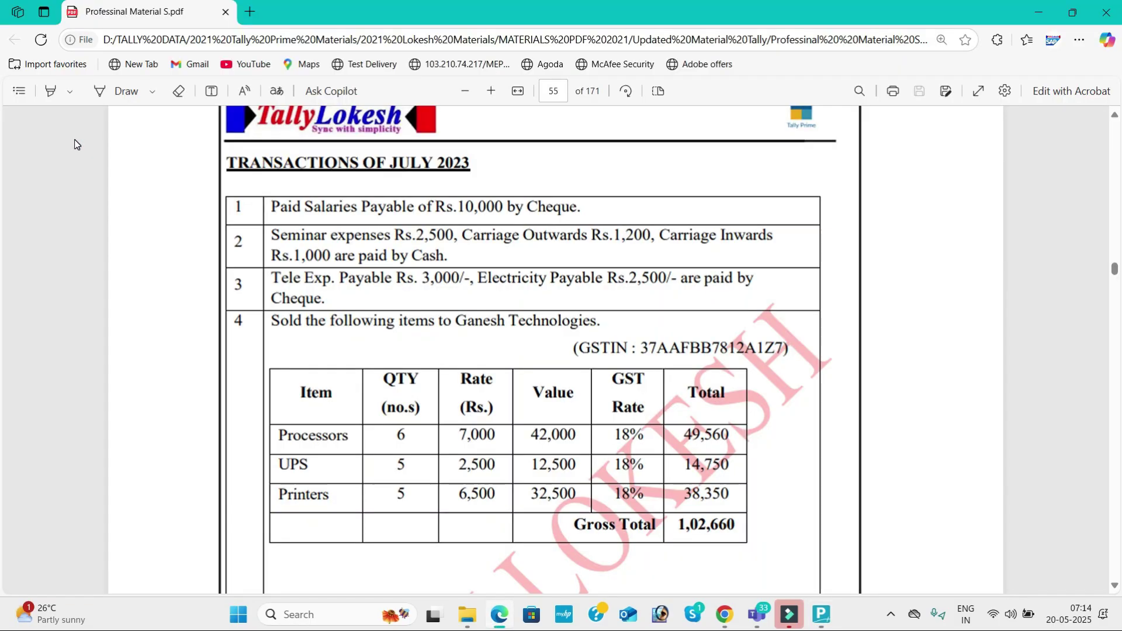
{"action": "key", "text": "alt+Tab"}
{"action": "type", "text": "Te"}
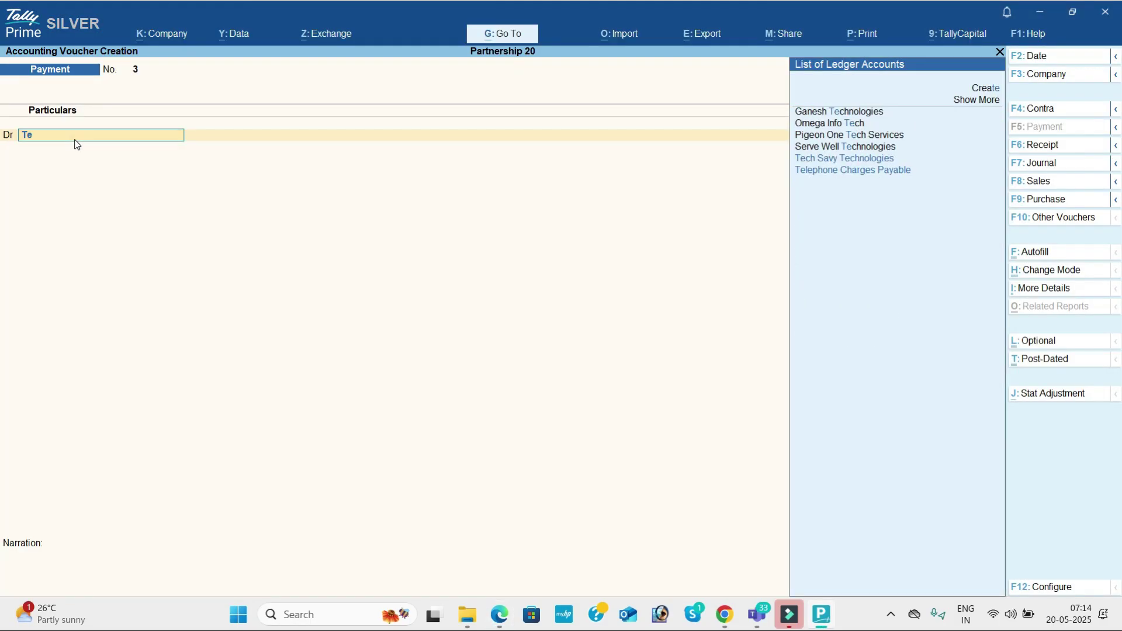
{"action": "key", "text": "Return"}
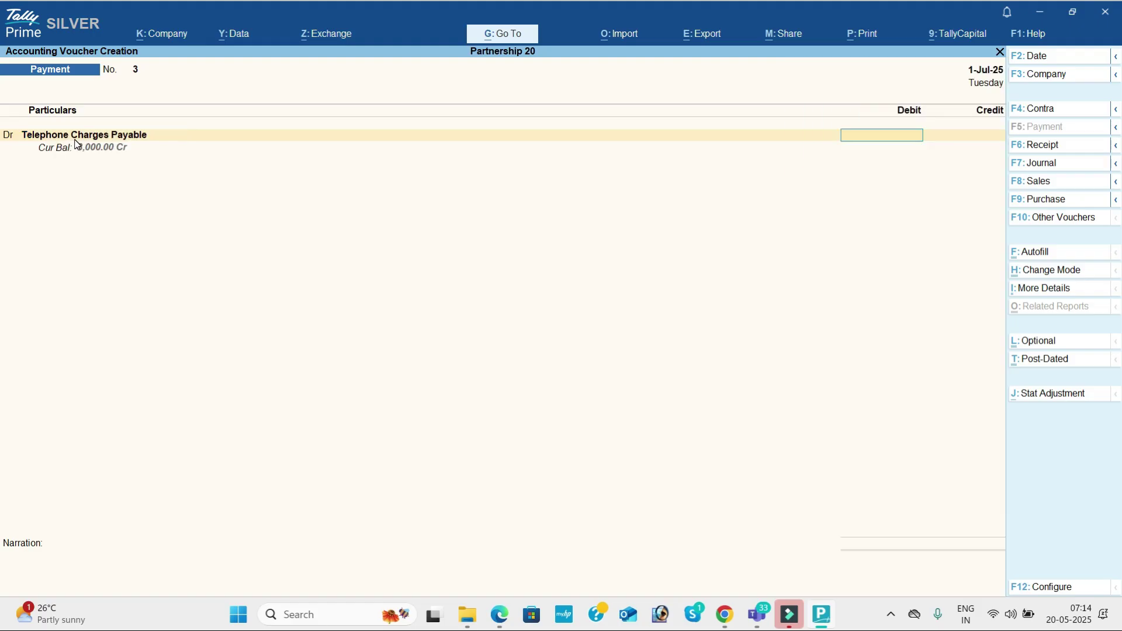
{"action": "type", "text": "3,000"}
{"action": "key", "text": "Return"}
Add a second debit line for Electricity Charges Payable with 2,500, as given in the PDF.
{"action": "type", "text": "d"}
{"action": "key", "text": "Return"}
{"action": "key", "text": "alt+Tab"}
{"action": "key", "text": "alt+Tab"}
{"action": "type", "text": "El"}
{"action": "key", "text": "Return"}
{"action": "type", "text": "2500"}
{"action": "key", "text": "Return"}
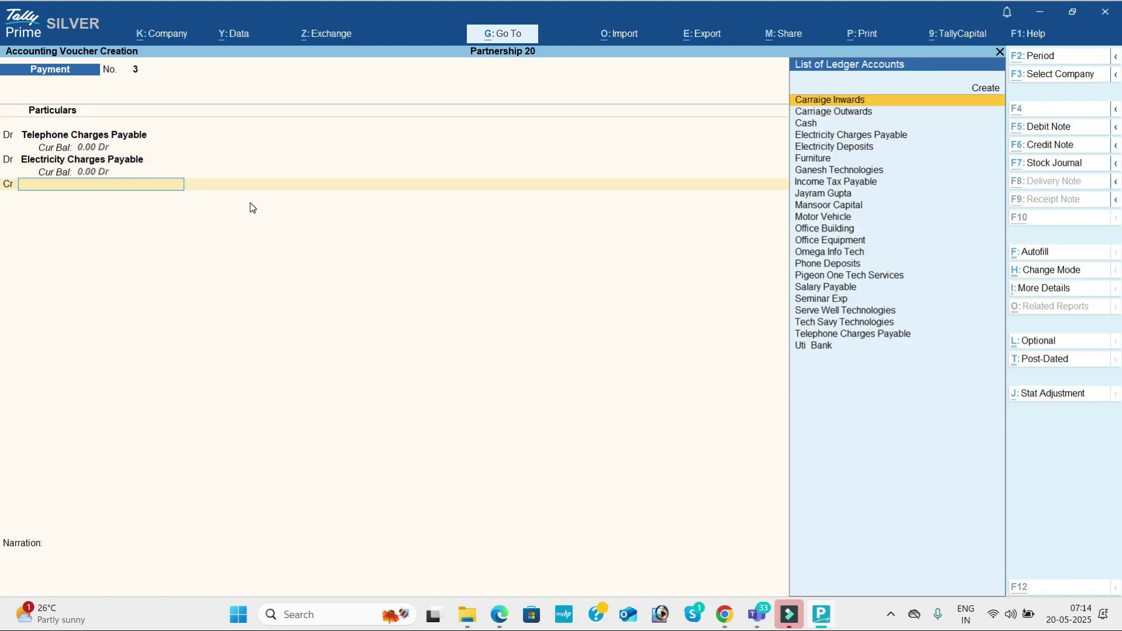
Check the payment mode in the PDF, credit Uti Bank with the balancing amount and save payment voucher 3.
{"action": "key", "text": "alt+Tab"}
{"action": "key", "text": "alt+Tab"}
{"action": "type", "text": "I"}
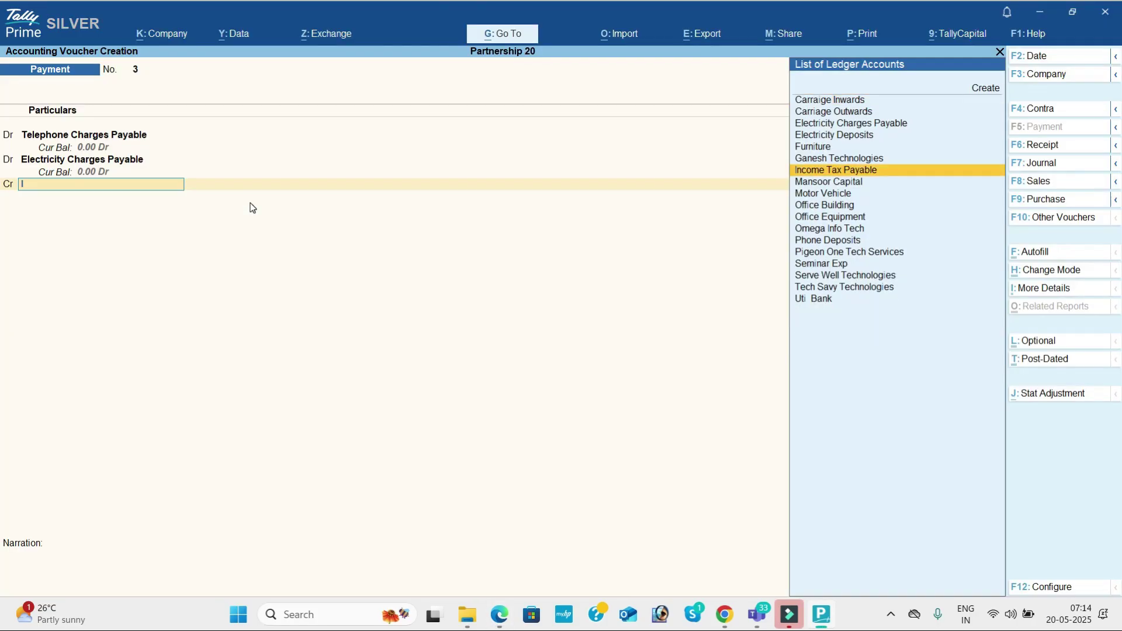
{"action": "key", "text": "BackSpace"}
{"action": "type", "text": "U"}
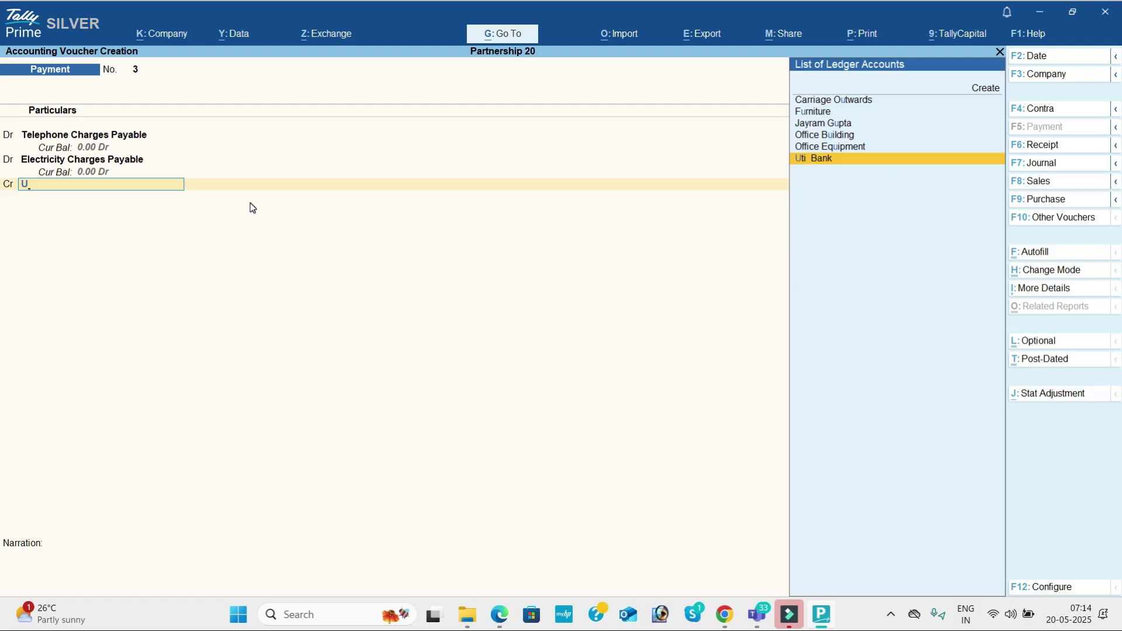
{"action": "key", "text": "Return"}
{"action": "key", "text": "Return"}
{"action": "key", "text": "Return"}
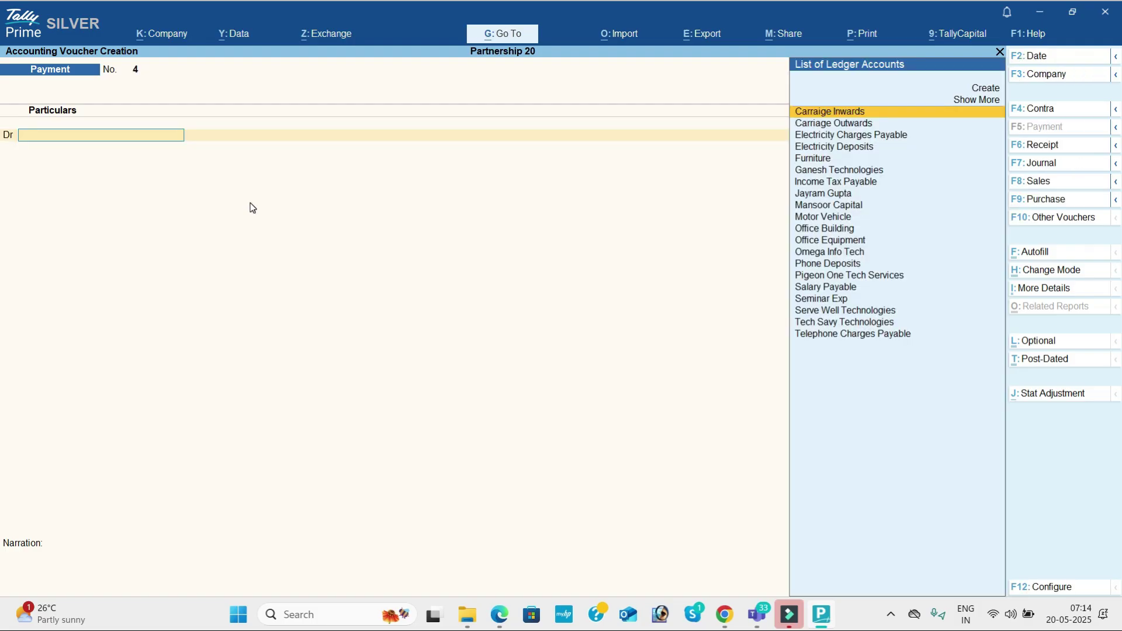
Check transaction 4 in the PDF and open a sales voucher for it in TallyPrime.
{"action": "key", "text": "alt+Tab"}
{"action": "scroll", "coordinate": [252, 207], "scroll_direction": "down", "scroll_amount": 3}
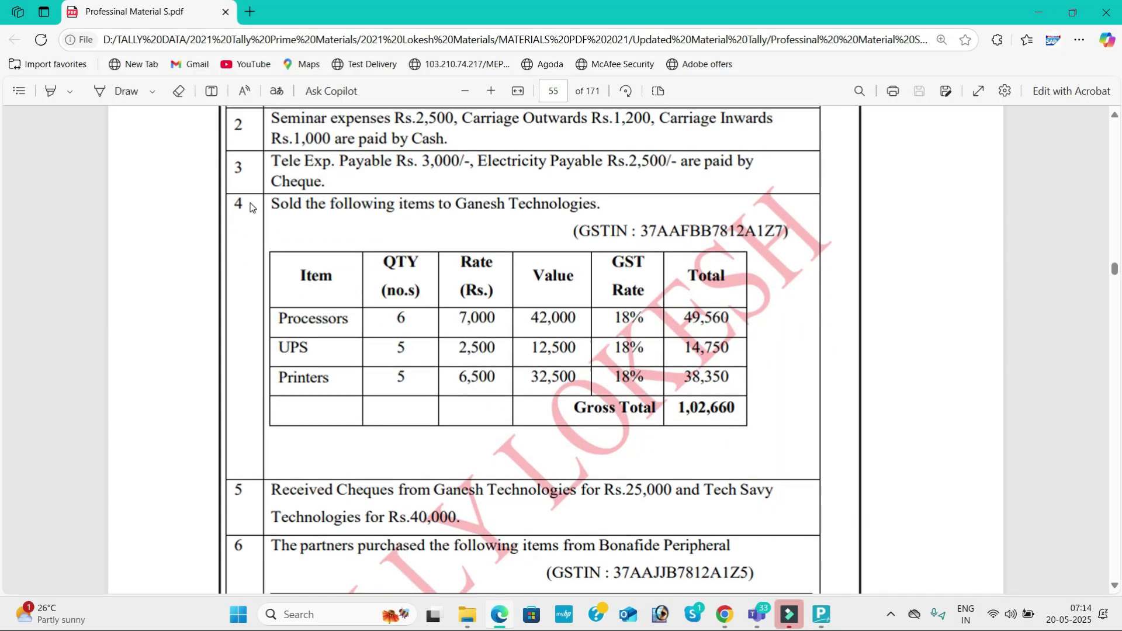
{"action": "key", "text": "alt+Tab"}
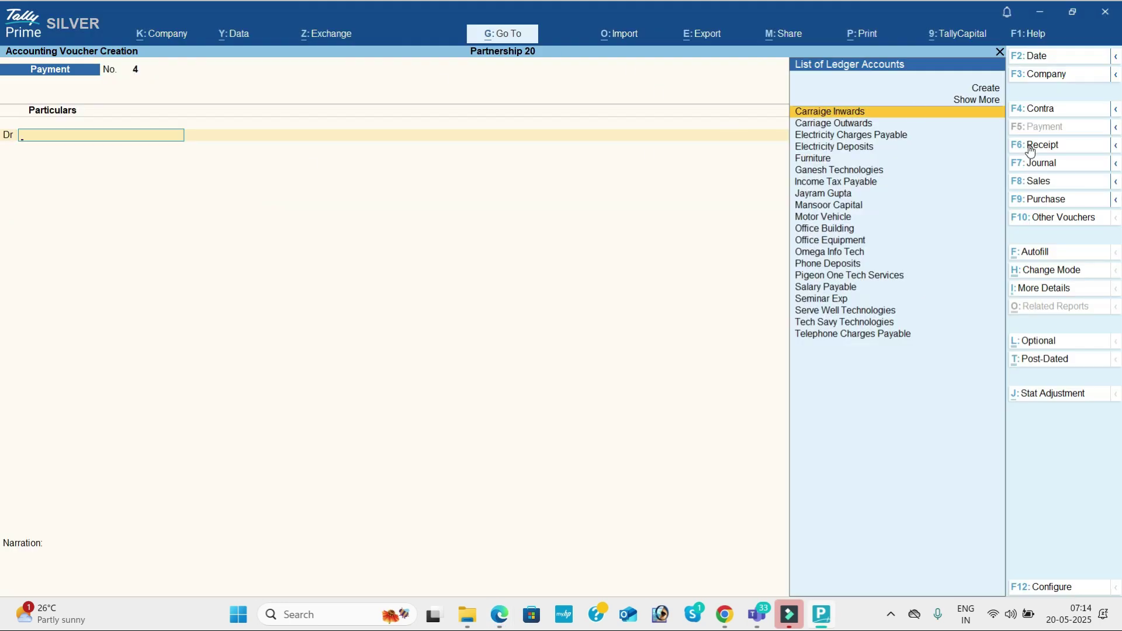
{"action": "left_click", "coordinate": [1081, 189]}
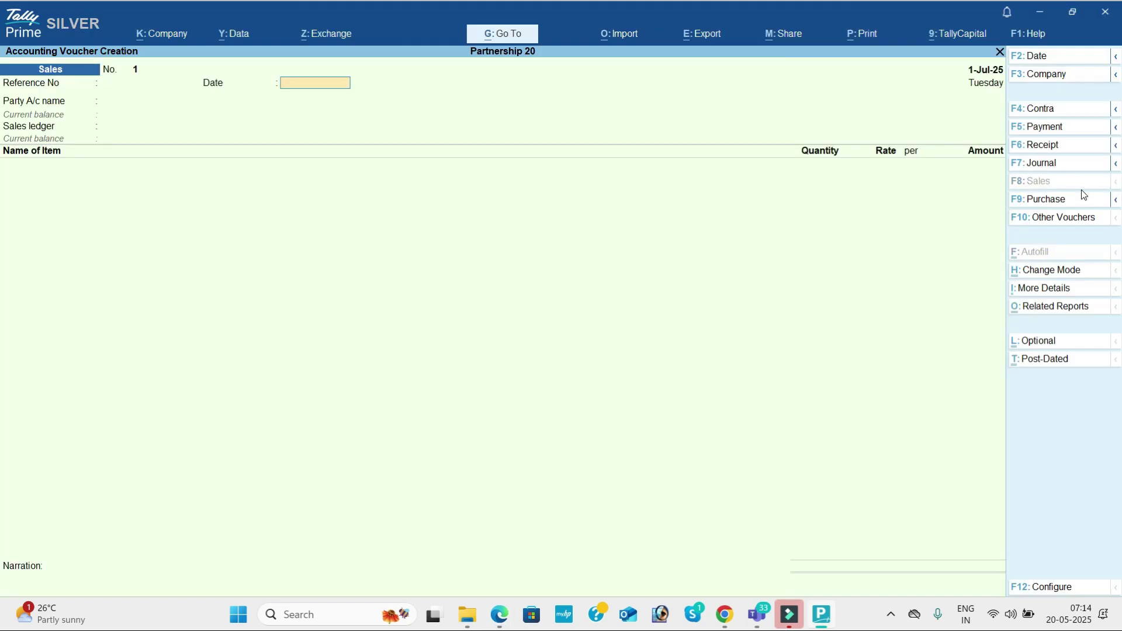
{"action": "key", "text": "alt+Tab"}
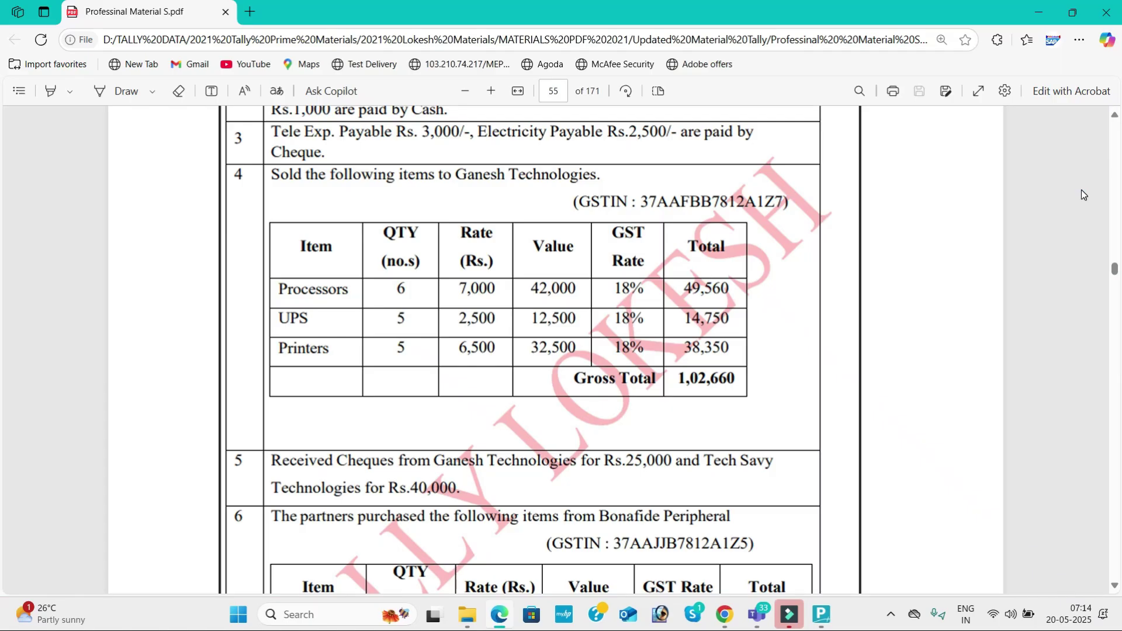
Set the sales voucher's party account to Ganesh Technologies and accept the existing party details.
{"action": "key", "text": "alt+Tab"}
{"action": "key", "text": "Down"}
{"action": "key", "text": "Return"}
{"action": "key", "text": "Return"}
{"action": "key", "text": "Return"}
{"action": "key", "text": "Return"}
{"action": "key", "text": "Return"}
{"action": "key", "text": "Return"}
{"action": "key", "text": "Return"}
{"action": "key", "text": "Return"}
{"action": "key", "text": "Return"}
{"action": "key", "text": "Return"}
{"action": "key", "text": "Return"}
{"action": "key", "text": "Return"}
{"action": "key", "text": "Return"}
{"action": "key", "text": "Return"}
{"action": "key", "text": "Return"}
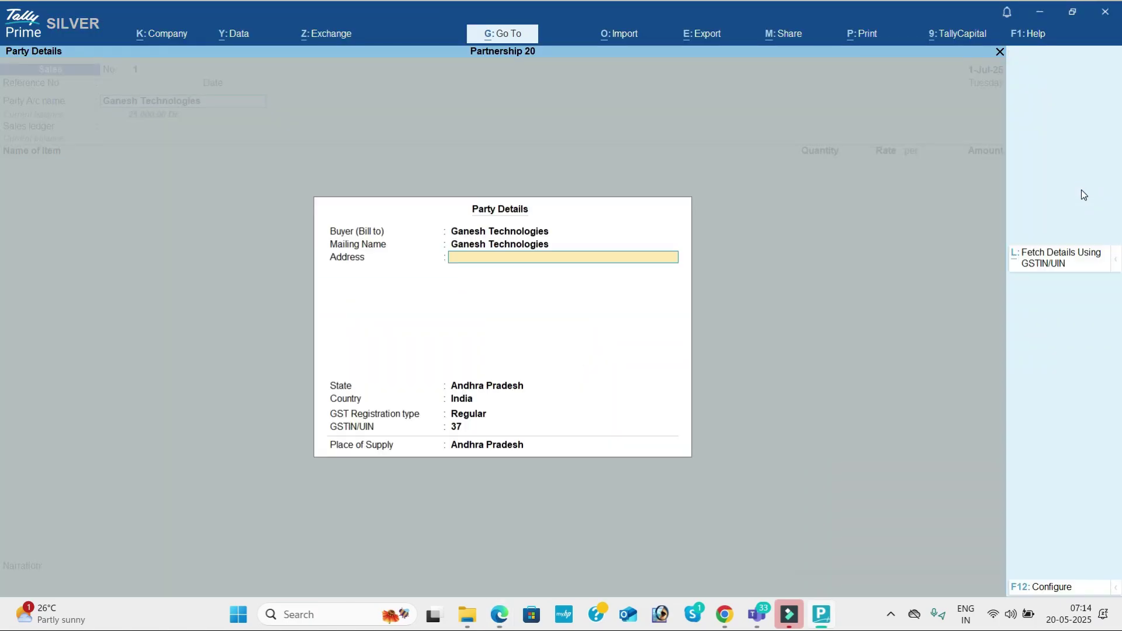
{"action": "key", "text": "Return"}
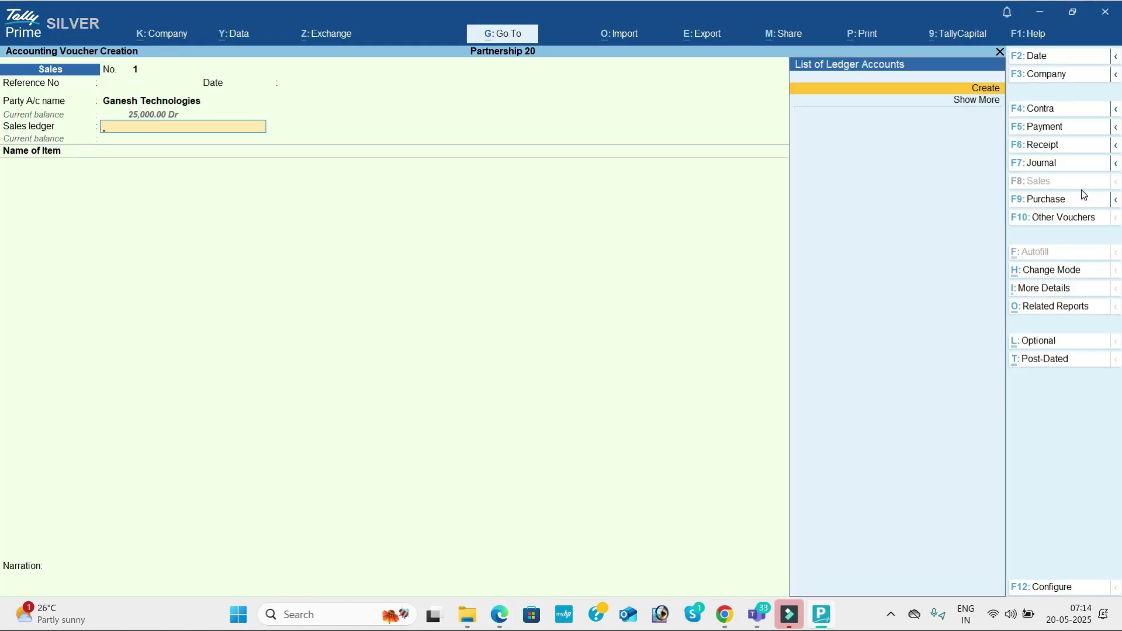
Create a Sales ledger under Sales Accounts and use it as the voucher's sales ledger.
{"action": "key", "text": "Return"}
{"action": "type", "text": "Sale"}
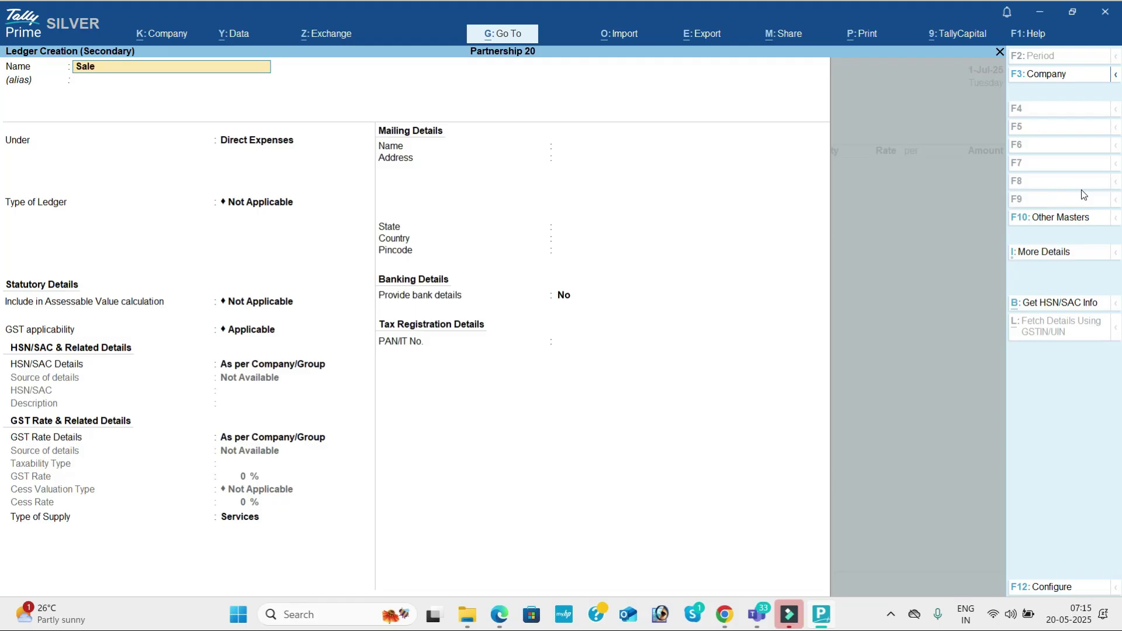
{"action": "type", "text": "s"}
{"action": "key", "text": "Return"}
{"action": "key", "text": "Return"}
{"action": "type", "text": "sa"}
{"action": "key", "text": "Return"}
{"action": "key", "text": "Return"}
{"action": "key", "text": "Return"}
{"action": "key", "text": "Return"}
{"action": "key", "text": "Return"}
{"action": "key", "text": "Up"}
{"action": "key", "text": "Return"}
{"action": "key", "text": "Return"}
{"action": "key", "text": "Return"}
Add Processors as the first sale item with a quantity of 6 nos, as given in the PDF.
{"action": "key", "text": "alt+Tab"}
{"action": "key", "text": "alt+Tab"}
{"action": "type", "text": "p"}
{"action": "key", "text": "Down"}
{"action": "key", "text": "Return"}
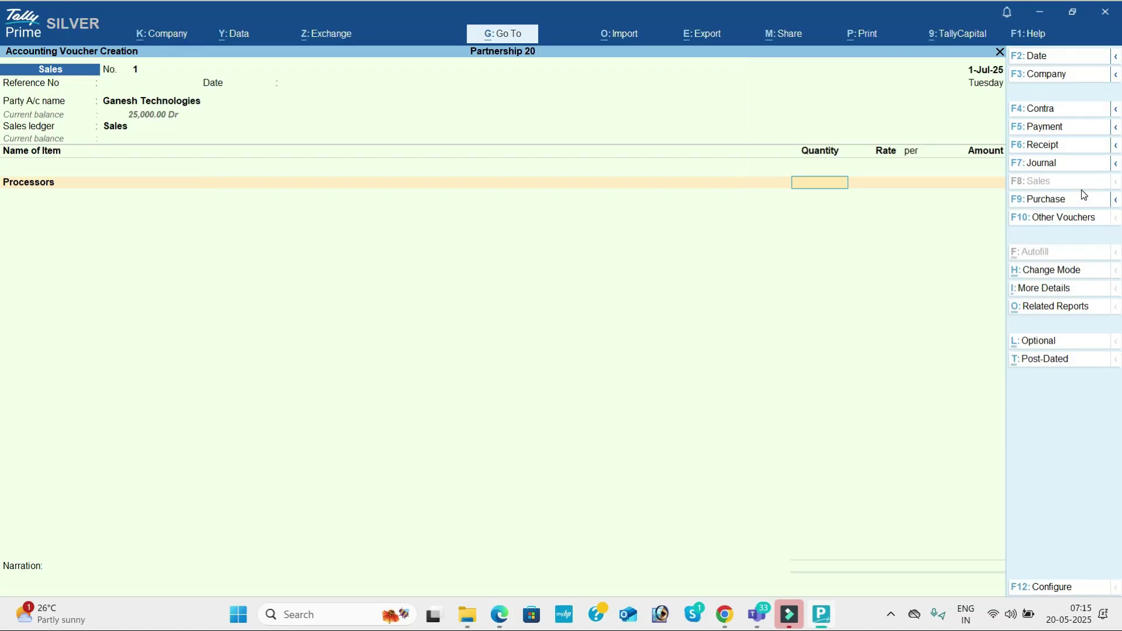
{"action": "key", "text": "alt+Tab"}
{"action": "key", "text": "alt+Tab"}
{"action": "type", "text": "6"}
{"action": "key", "text": "Return"}
Set the Processors rate to 7,000 from the PDF and keep its GST rate and HSN details as per masters.
{"action": "key", "text": "alt+Tab"}
{"action": "key", "text": "alt+Tab"}
{"action": "type", "text": "7,000"}
{"action": "key", "text": "Return"}
{"action": "key", "text": "Return"}
{"action": "key", "text": "Return"}
{"action": "key", "text": "Return"}
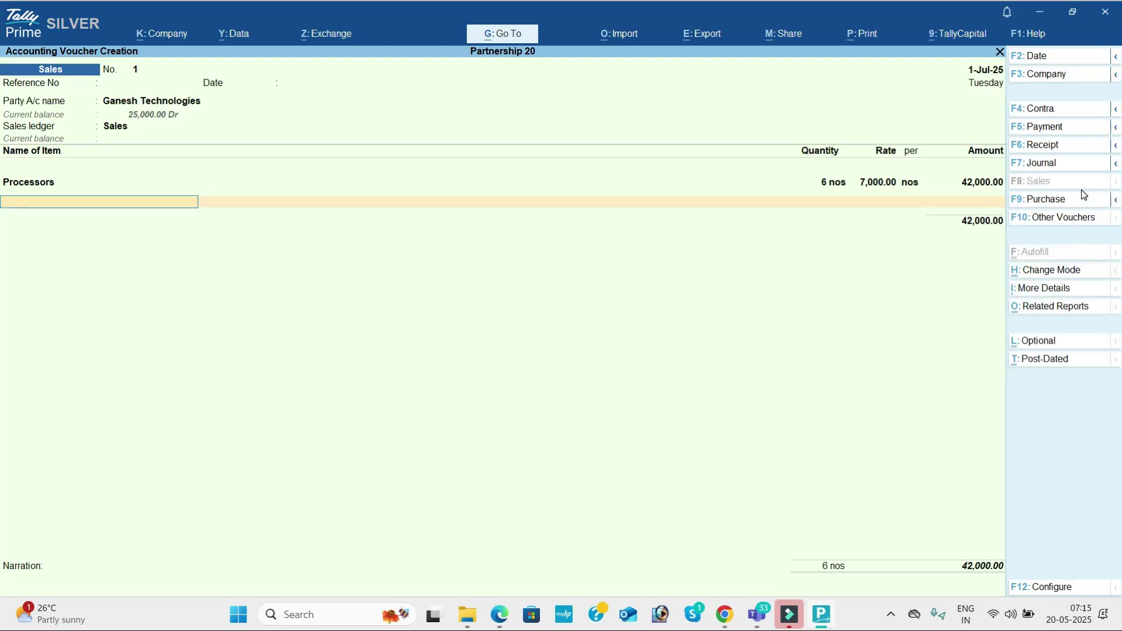
{"action": "key", "text": "BackSpace"}
{"action": "key", "text": "Return"}
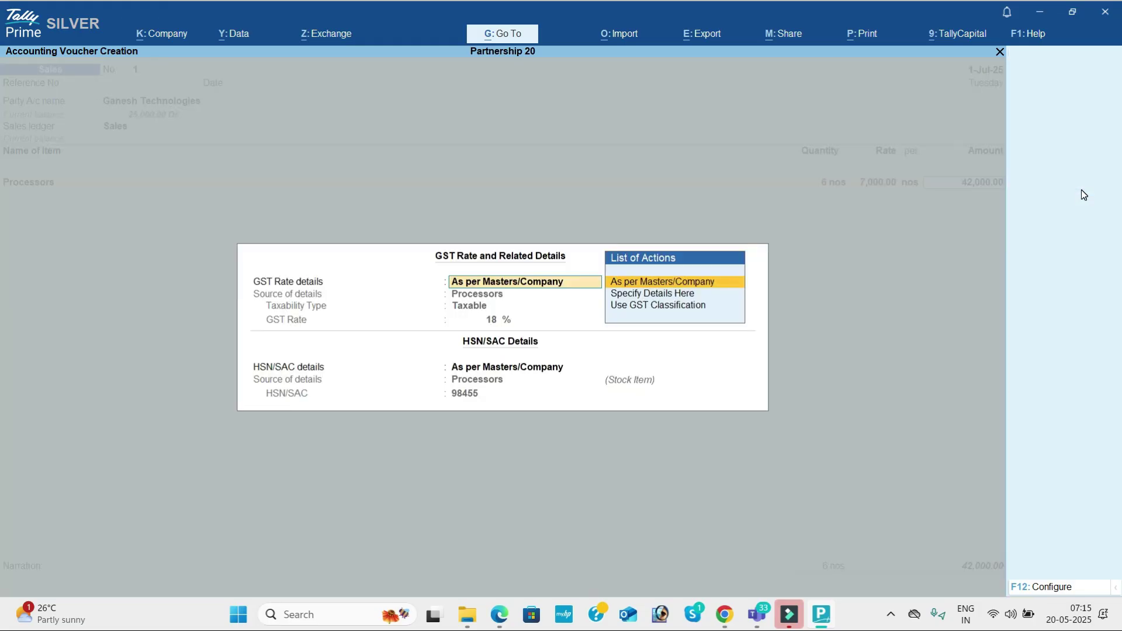
{"action": "key", "text": "Return"}
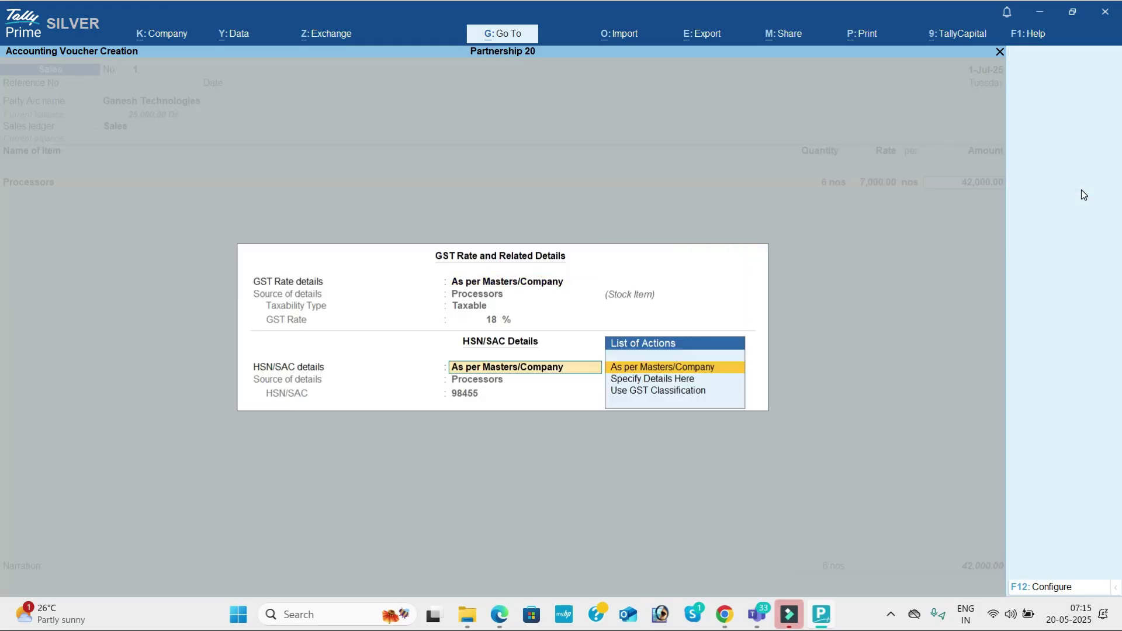
{"action": "key", "text": "Return"}
Following the PDF, add Ups as the second sale item with a quantity of 5 nos.
{"action": "key", "text": "alt+Tab"}
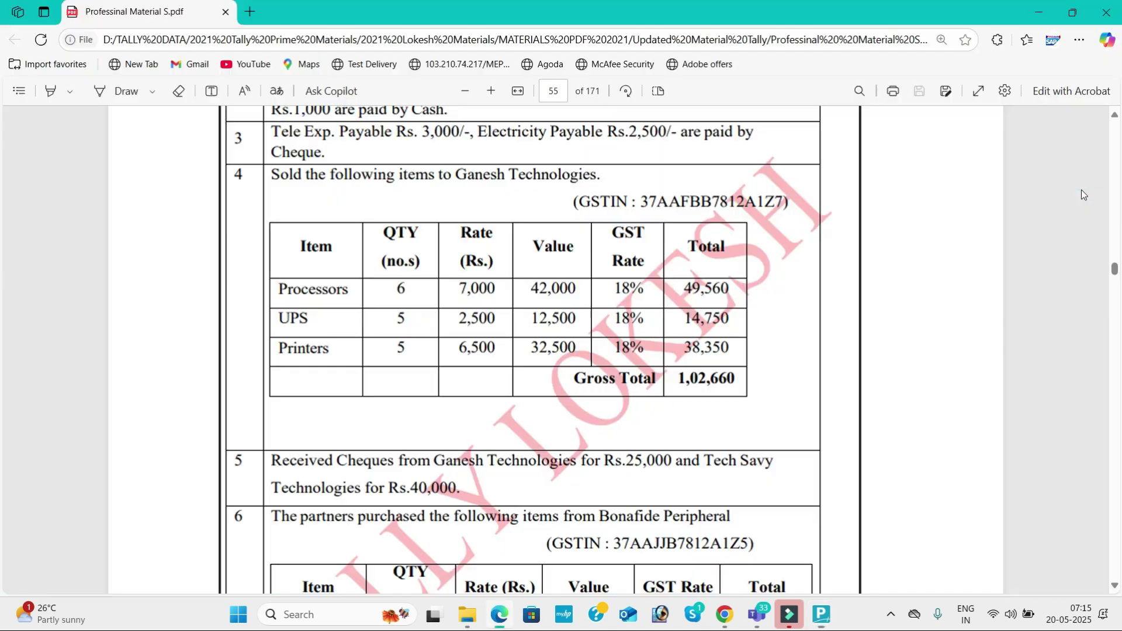
{"action": "key", "text": "alt+Tab"}
{"action": "type", "text": "U"}
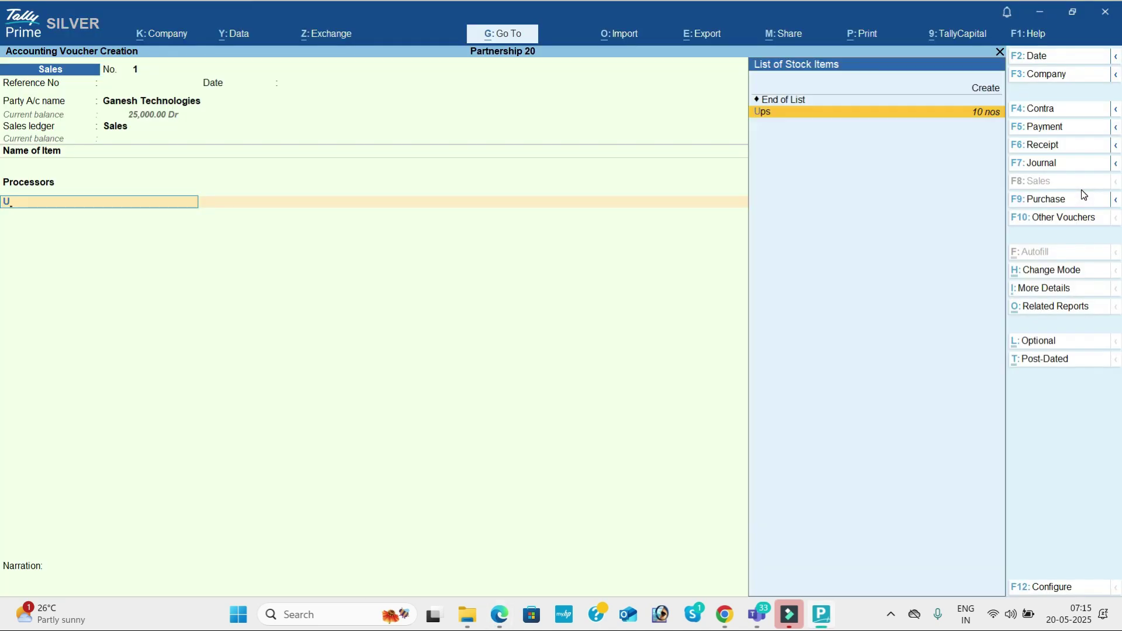
{"action": "key", "text": "Return"}
{"action": "key", "text": "alt+Tab"}
{"action": "key", "text": "alt+Tab"}
{"action": "type", "text": "5"}
{"action": "key", "text": "Return"}
Set the Ups rate to 2,500 from the PDF and keep its GST and HSN details as per masters.
{"action": "key", "text": "alt+Tab"}
{"action": "key", "text": "alt+Tab"}
{"action": "type", "text": "2,500"}
{"action": "key", "text": "Return"}
{"action": "key", "text": "Return"}
{"action": "key", "text": "Return"}
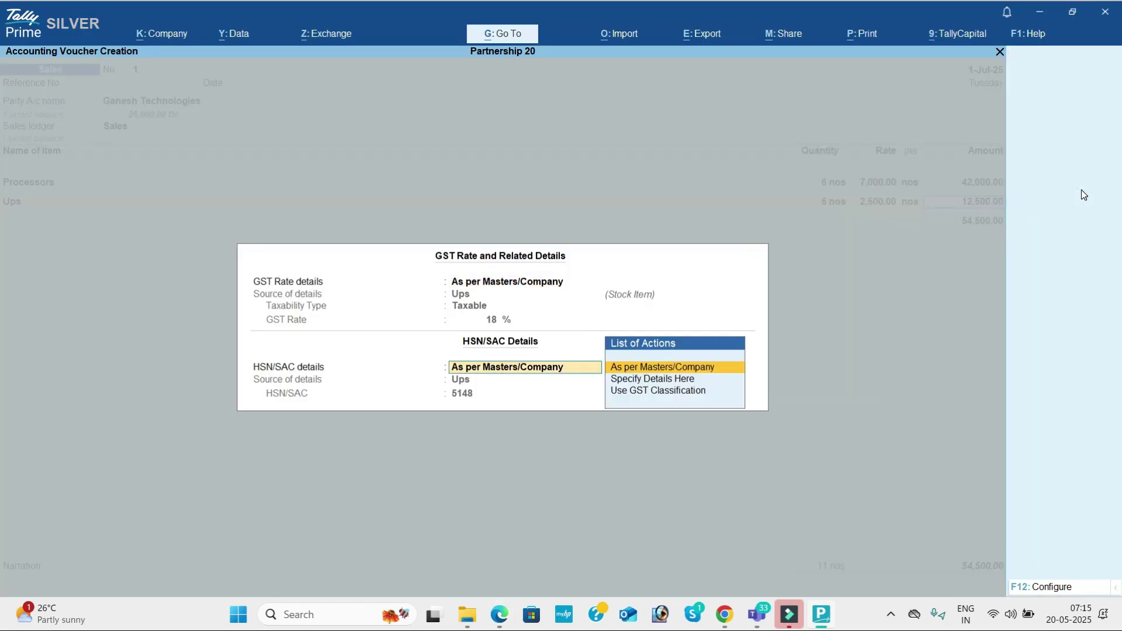
{"action": "key", "text": "Return"}
Following the PDF, add Printers as the third sale item with a quantity of 5 nos.
{"action": "key", "text": "alt+Tab"}
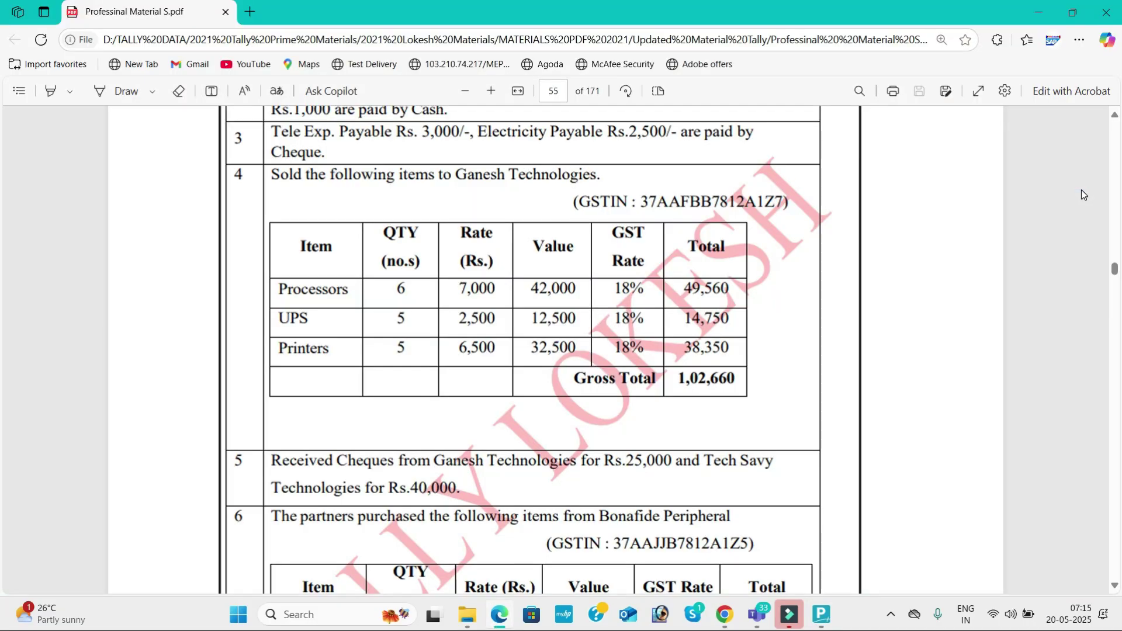
{"action": "key", "text": "alt+Tab"}
{"action": "type", "text": "P"}
{"action": "key", "text": "Down"}
{"action": "key", "text": "Return"}
{"action": "key", "text": "alt+Tab"}
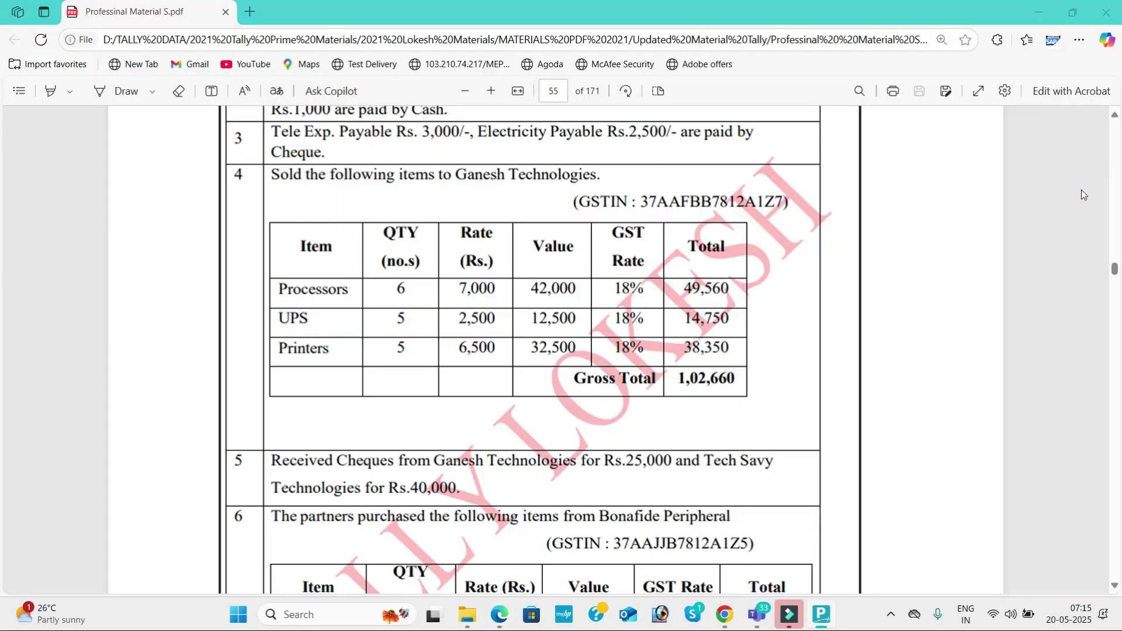
{"action": "key", "text": "alt+Tab"}
{"action": "type", "text": "5"}
{"action": "key", "text": "Return"}
Set the Printers rate to 6,500 from the PDF, keep its GST details as per masters and end the item list.
{"action": "key", "text": "alt+Tab"}
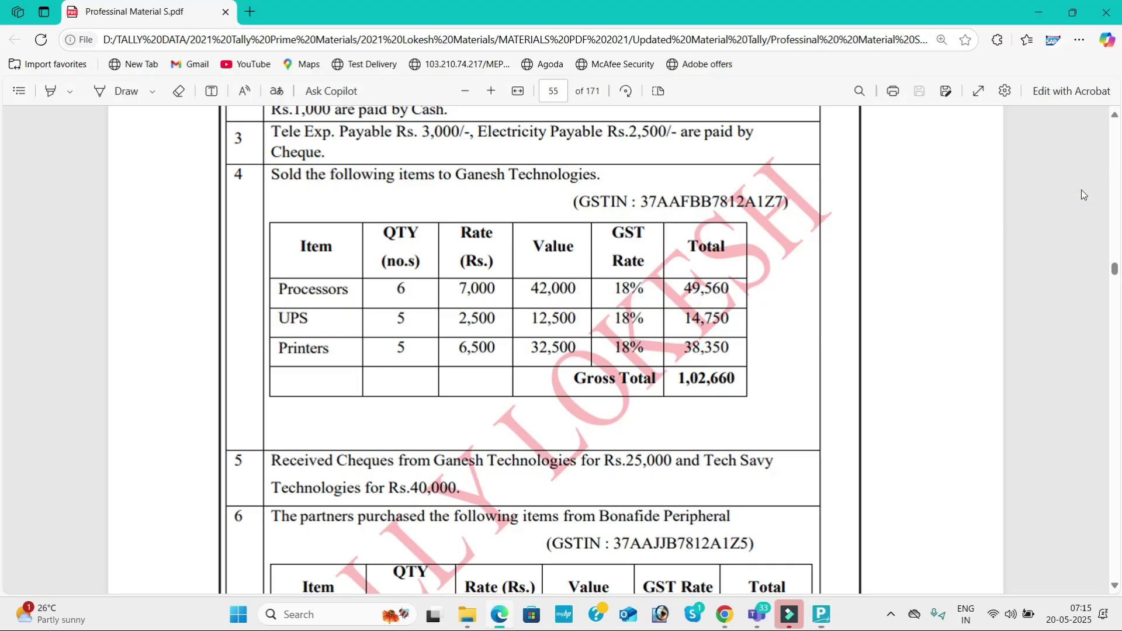
{"action": "key", "text": "alt+Tab"}
{"action": "type", "text": "6500"}
{"action": "key", "text": "Return"}
{"action": "key", "text": "Return"}
{"action": "key", "text": "Return"}
{"action": "key", "text": "Return"}
{"action": "key", "text": "Return"}
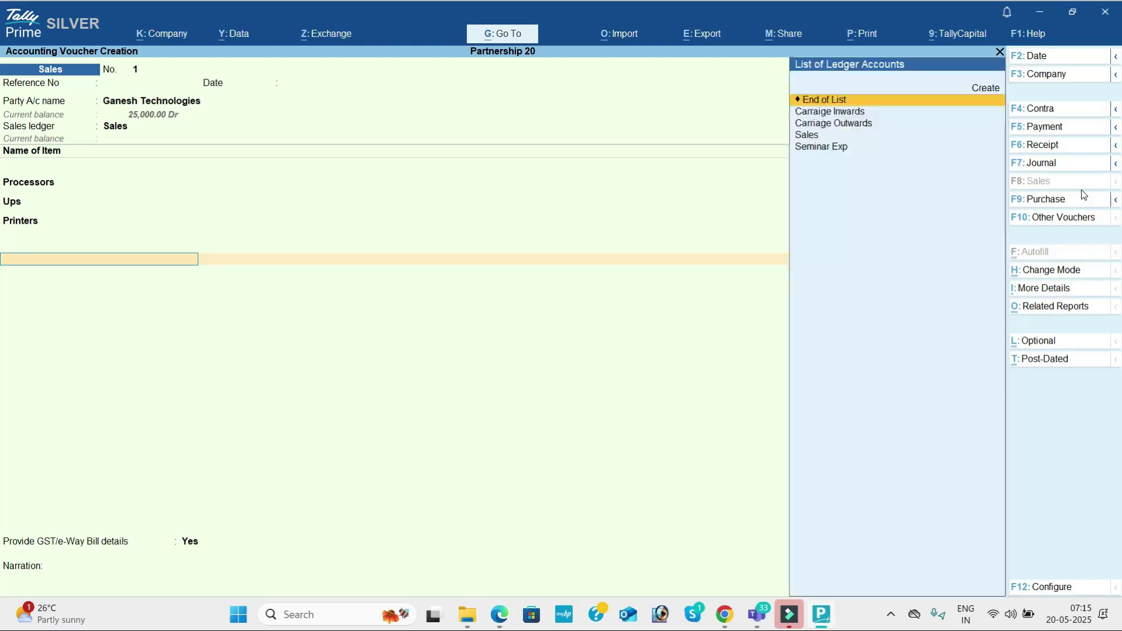
Create a CGST ledger under Duties & Taxes with duty type GST and tax type CGST, and apply it to the sales voucher.
{"action": "key", "text": "alt+c"}
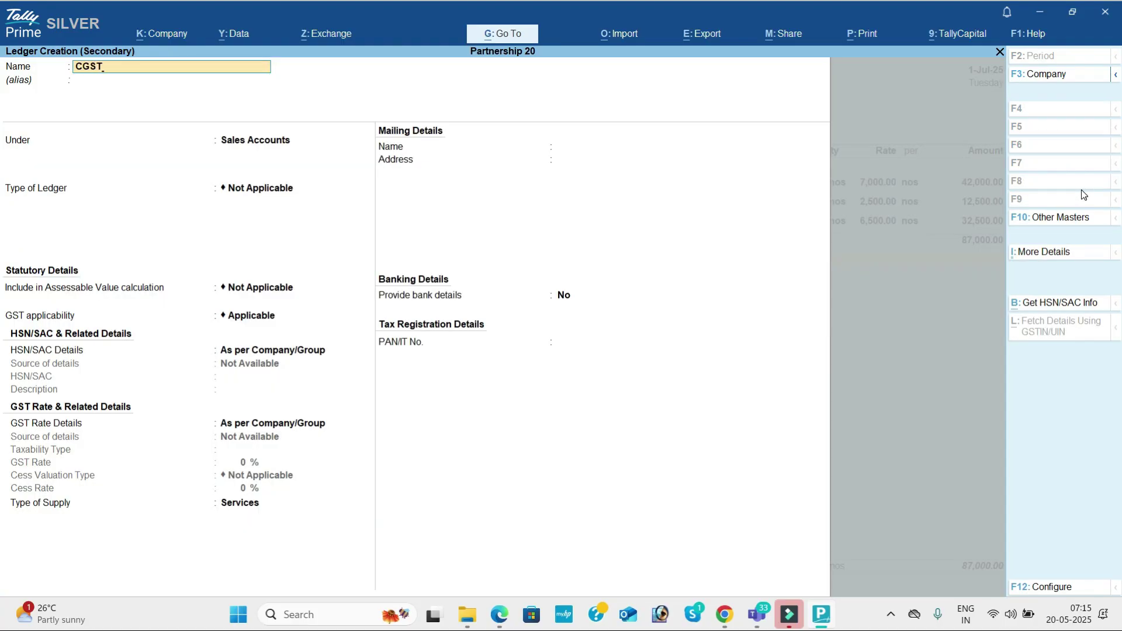
{"action": "key", "text": "Return"}
{"action": "type", "text": "DU"}
{"action": "key", "text": "Return"}
{"action": "key", "text": "Up"}
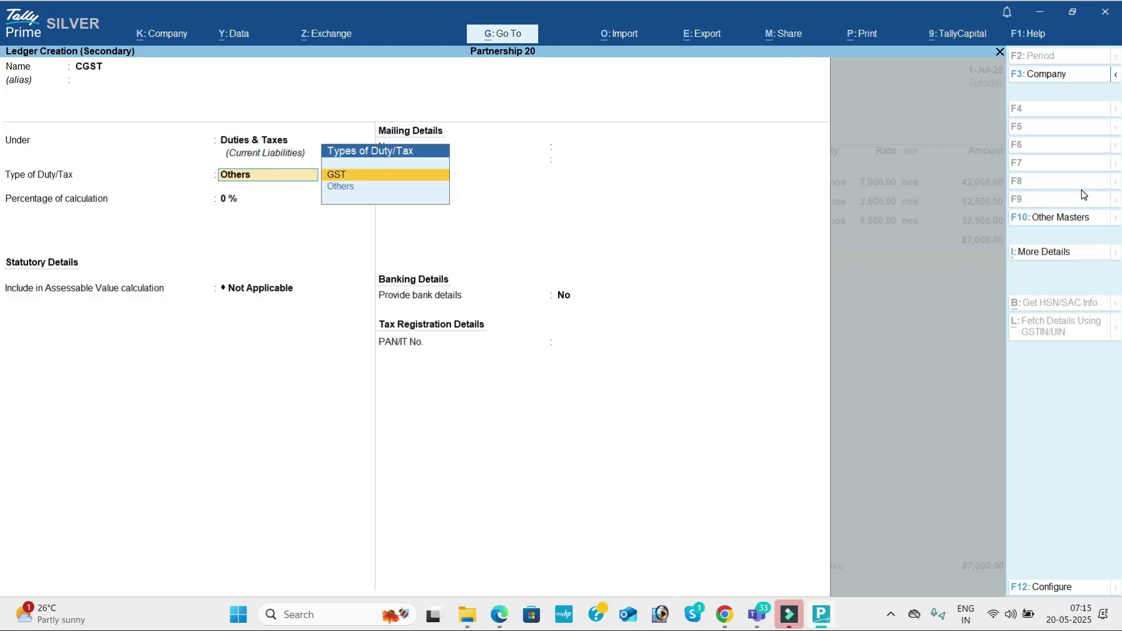
{"action": "key", "text": "Return"}
{"action": "key", "text": "Down"}
{"action": "key", "text": "Return"}
{"action": "key", "text": "Return"}
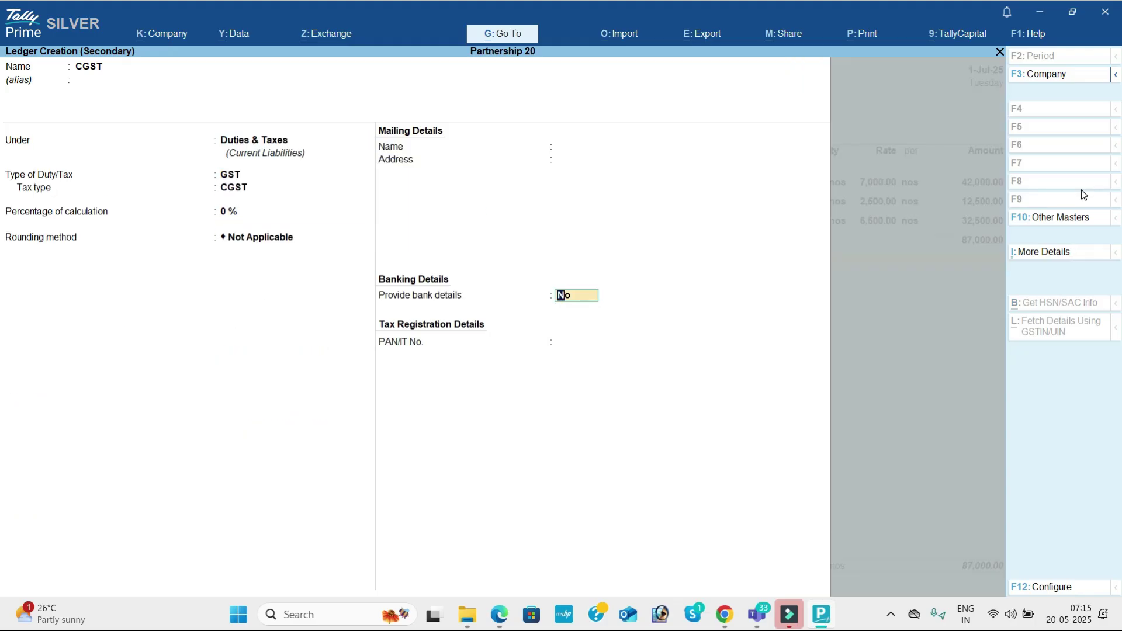
{"action": "key", "text": "ctrl+a"}
{"action": "key", "text": "Return"}
Create an SGST ledger under Duties & Taxes with duty type GST and tax type SGST/UTGST, and apply it to the sales voucher.
{"action": "key", "text": "alt+c"}
{"action": "type", "text": "SGST"}
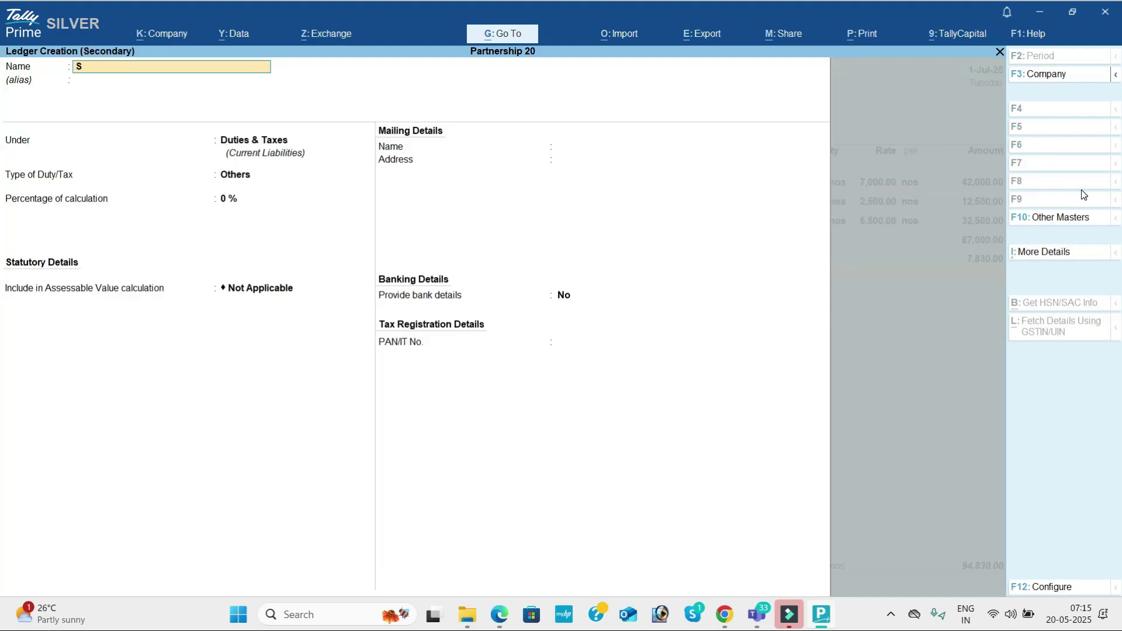
{"action": "key", "text": "Return"}
{"action": "key", "text": "Return"}
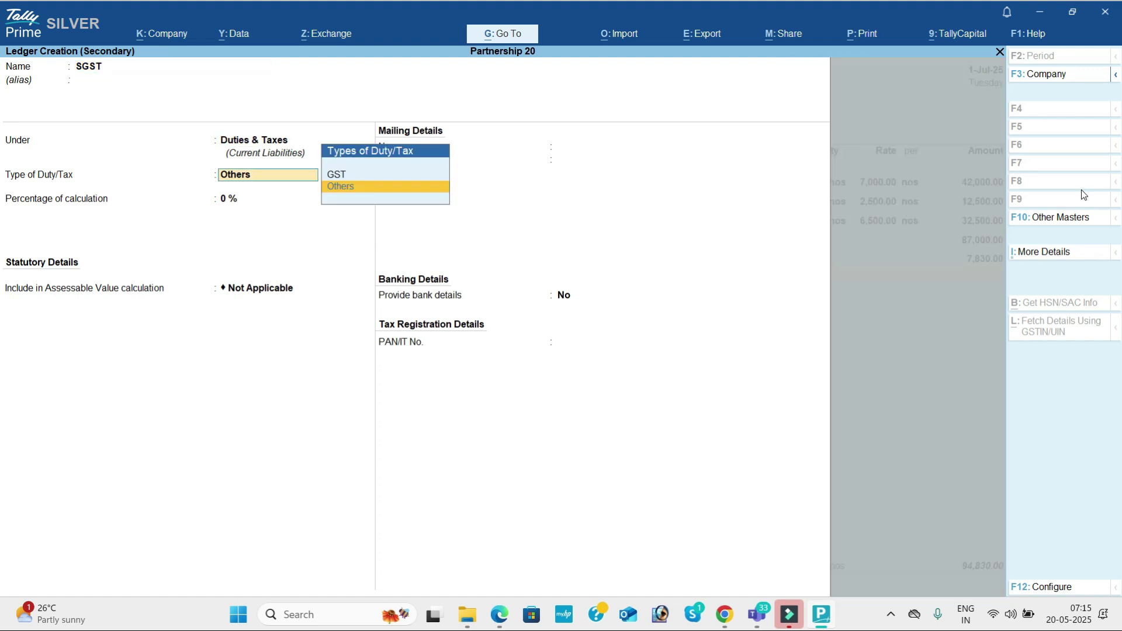
{"action": "key", "text": "Up"}
{"action": "key", "text": "Return"}
{"action": "key", "text": "Down"}
{"action": "key", "text": "Return"}
{"action": "key", "text": "BackSpace"}
{"action": "key", "text": "Down"}
{"action": "key", "text": "Return"}
{"action": "key", "text": "Return"}
{"action": "key", "text": "Return"}
{"action": "key", "text": "Return"}
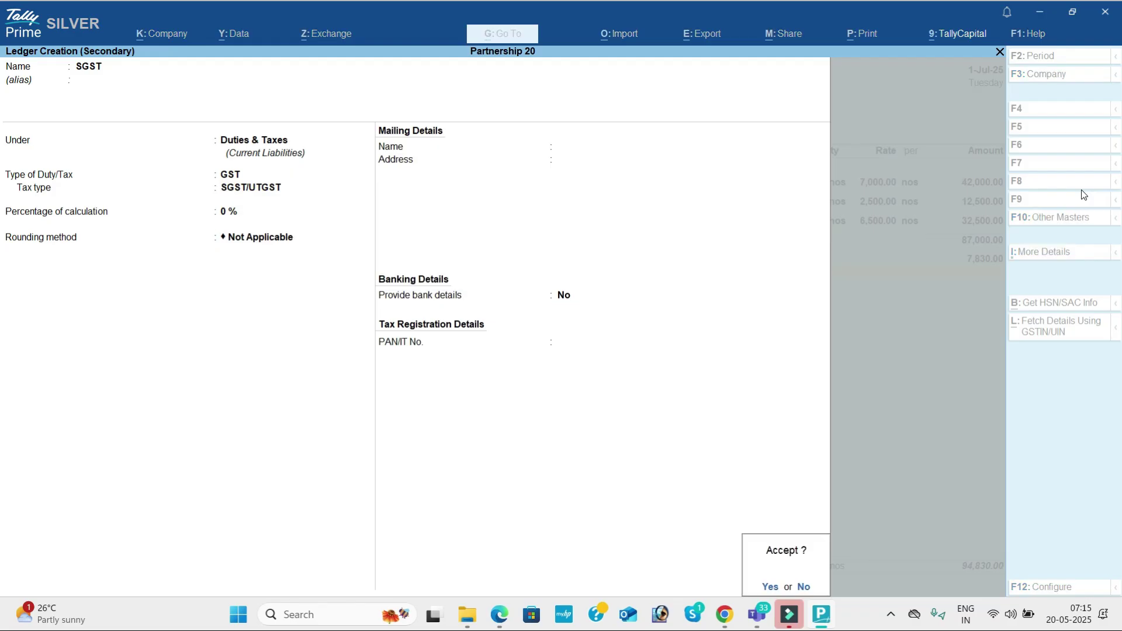
{"action": "key", "text": "Return"}
{"action": "key", "text": "Return"}
{"action": "key", "text": "Return"}
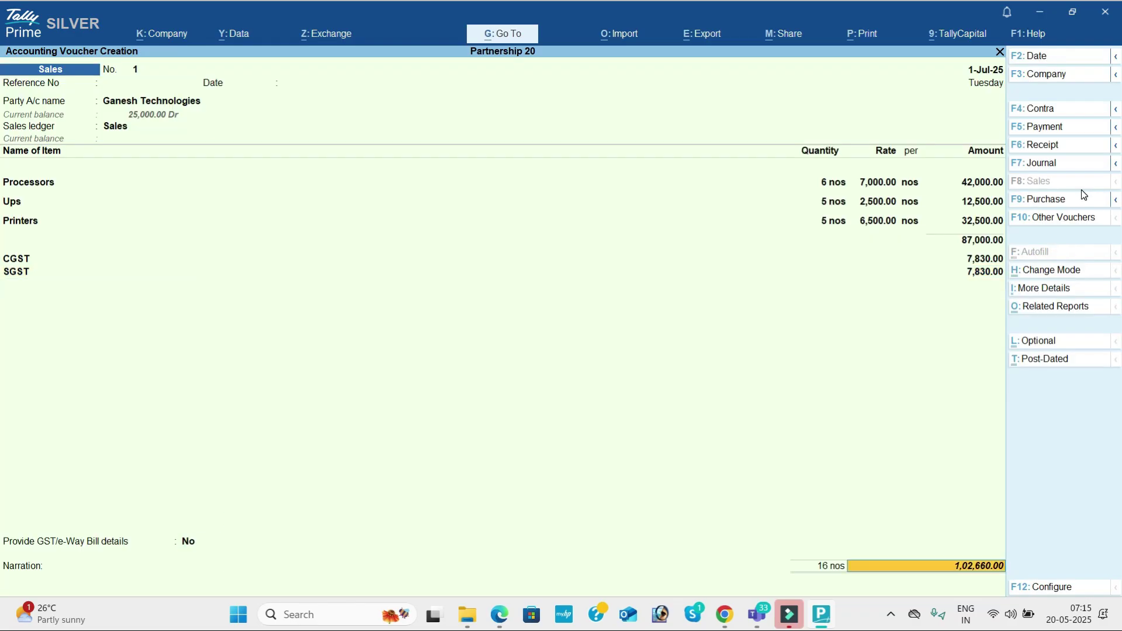
Compare the voucher total with the PDF's gross total and save sales voucher 1.
{"action": "key", "text": "alt+Tab"}
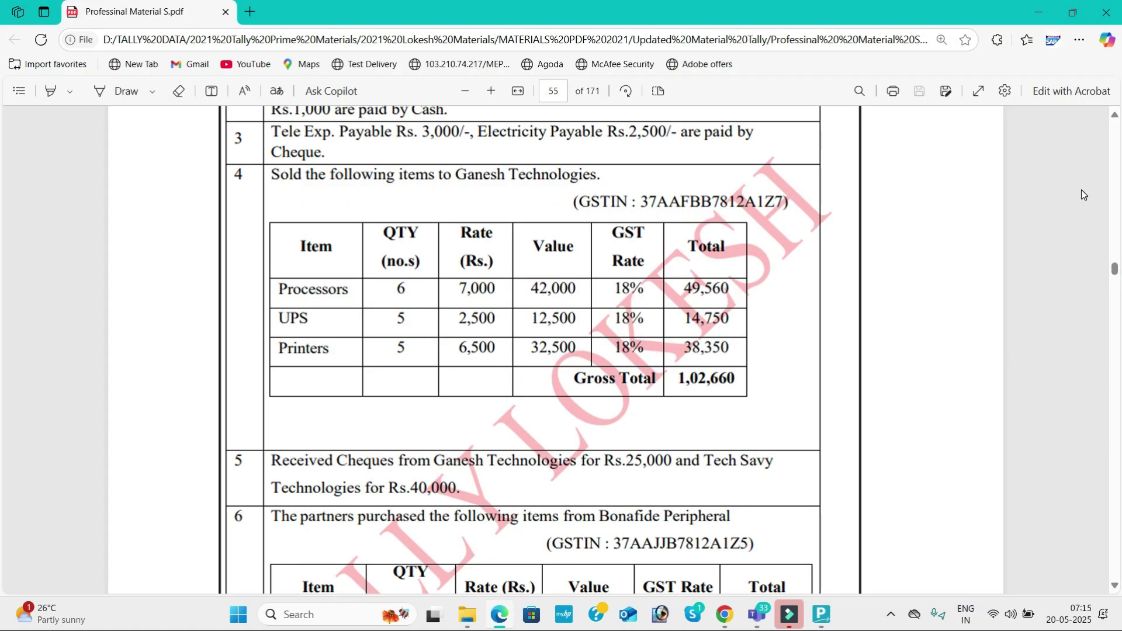
{"action": "key", "text": "alt+Tab"}
{"action": "key", "text": "Return"}
{"action": "key", "text": "Return"}
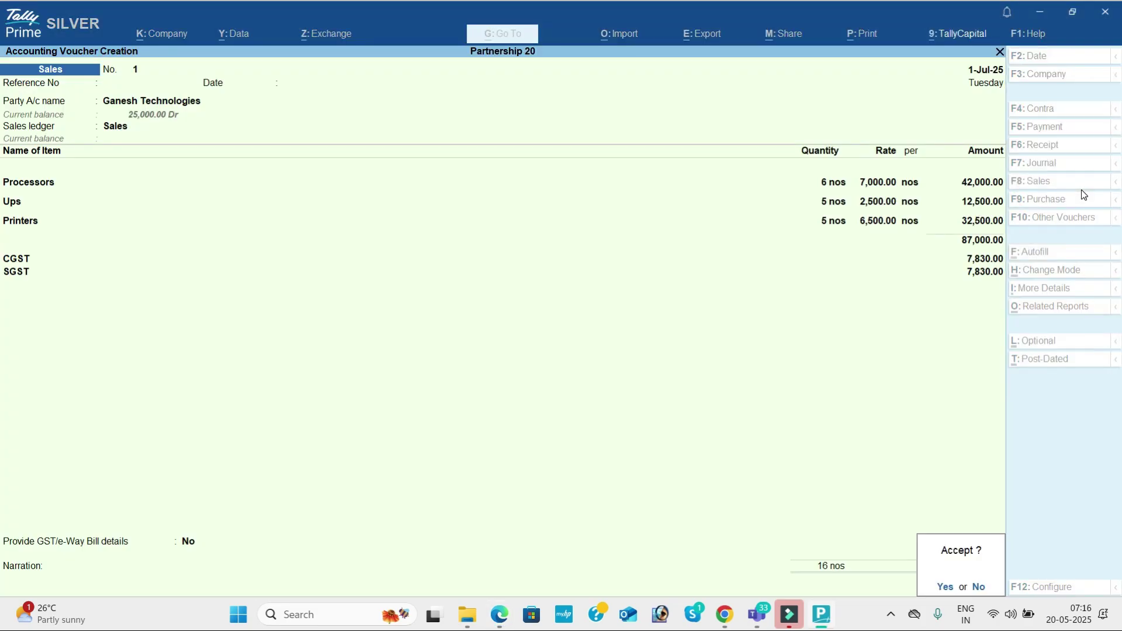
{"action": "key", "text": "Return"}
{"action": "key", "text": "n"}
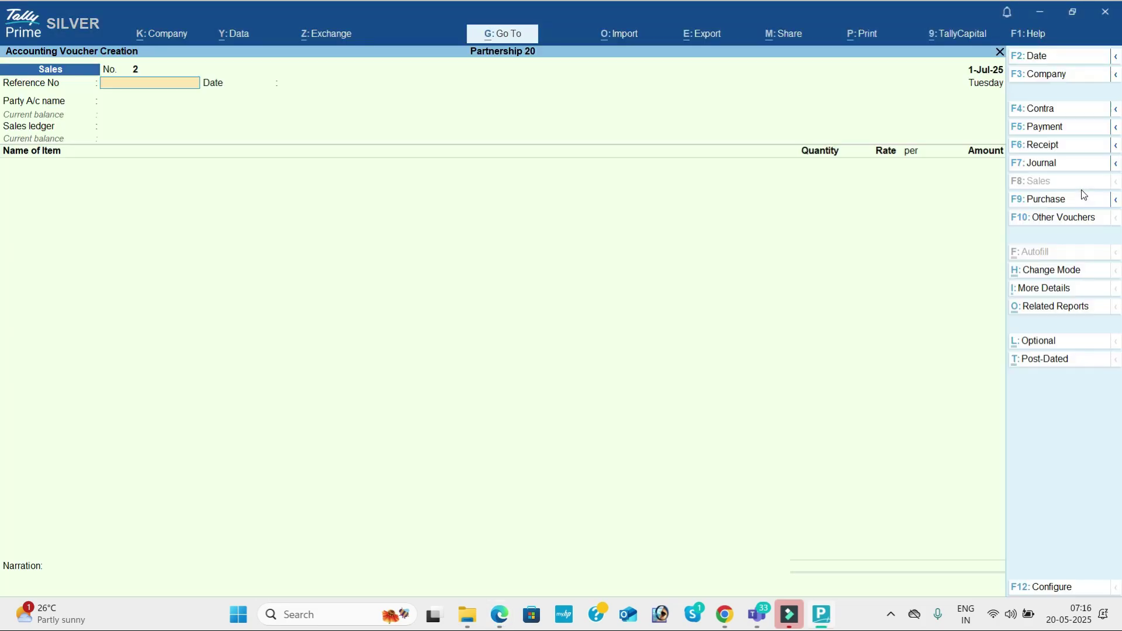
Following transaction 5 in the PDF, open a receipt voucher and choose Tech Savy Technologies as the credited ledger.
{"action": "key", "text": "alt+Tab"}
{"action": "scroll", "coordinate": [1081, 189], "scroll_direction": "down", "scroll_amount": 4}
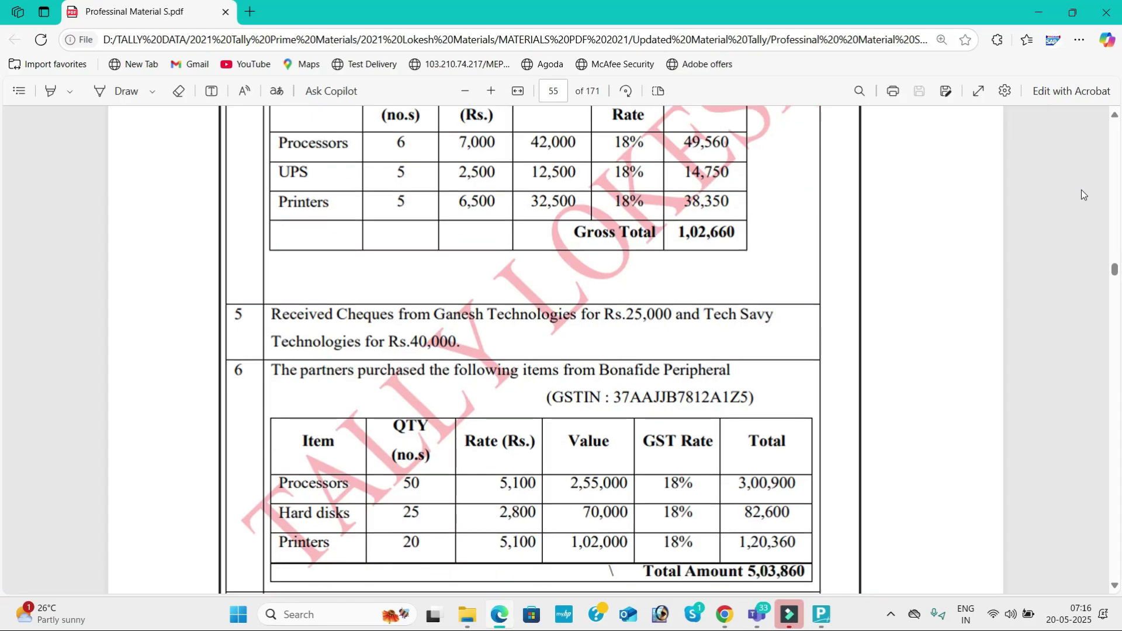
{"action": "key", "text": "alt+Tab"}
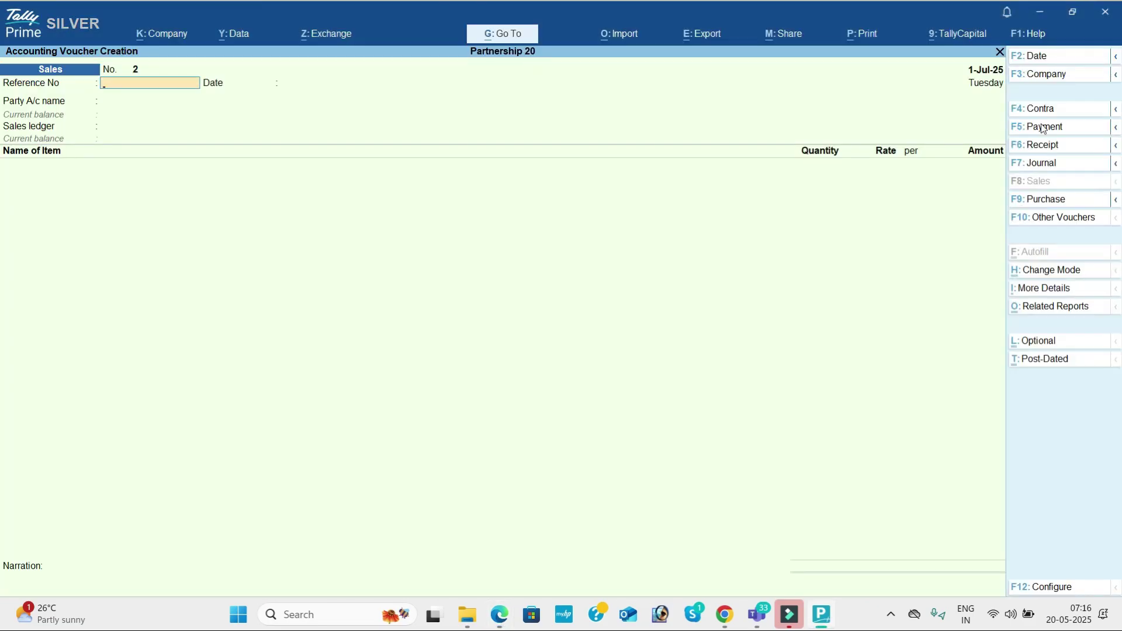
{"action": "left_click", "coordinate": [1055, 148]}
{"action": "type", "text": "TR"}
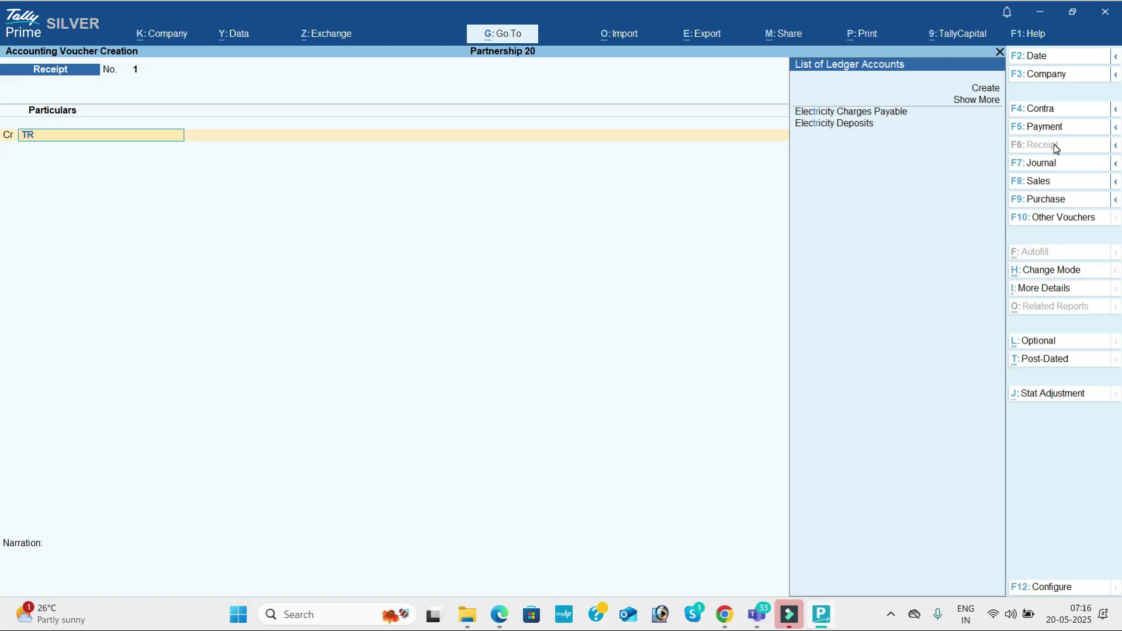
{"action": "key", "text": "BackSpace"}
{"action": "type", "text": "E"}
{"action": "key", "text": "Return"}
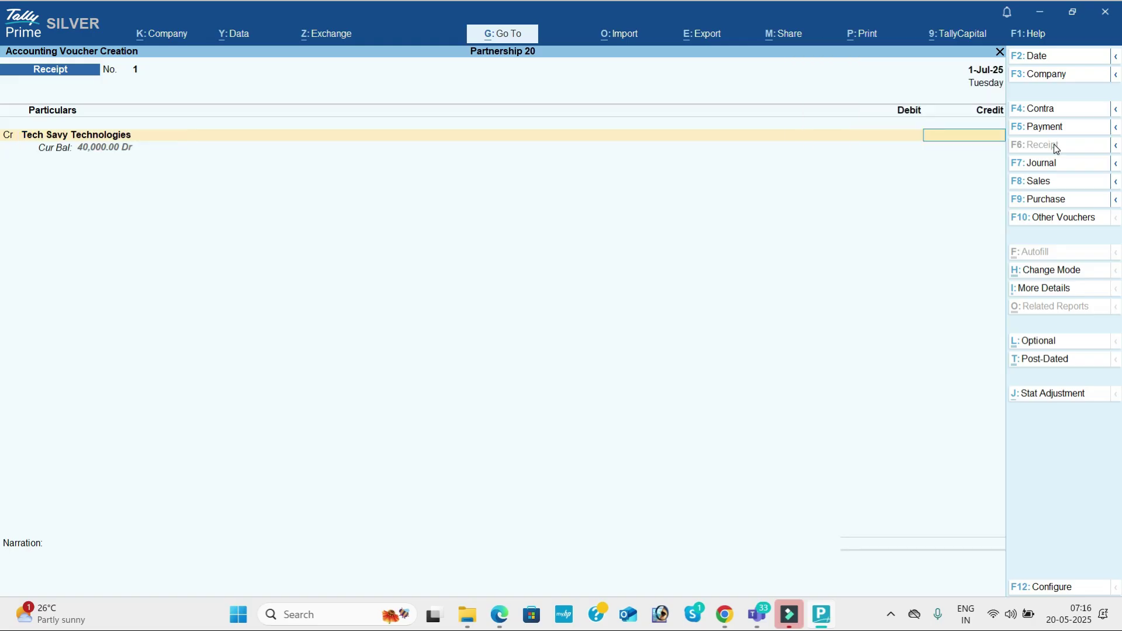
Check the received amounts in the PDF and enter a 25,000 credit for Tech Savy Technologies.
{"action": "key", "text": "alt+Tab"}
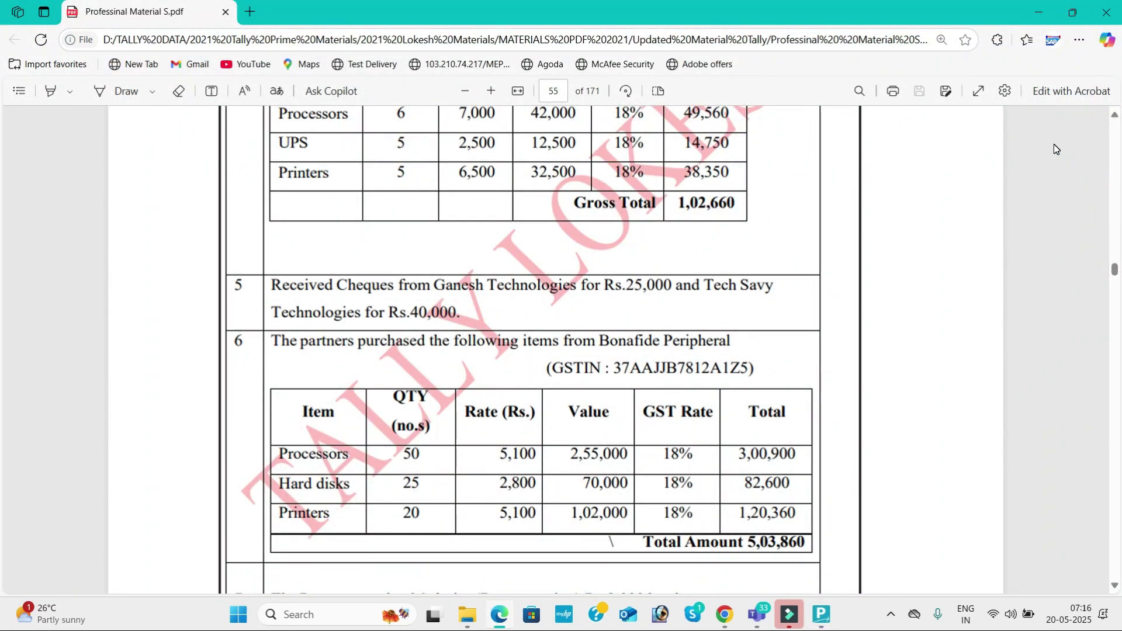
{"action": "key", "text": "alt+Tab"}
{"action": "type", "text": "25000"}
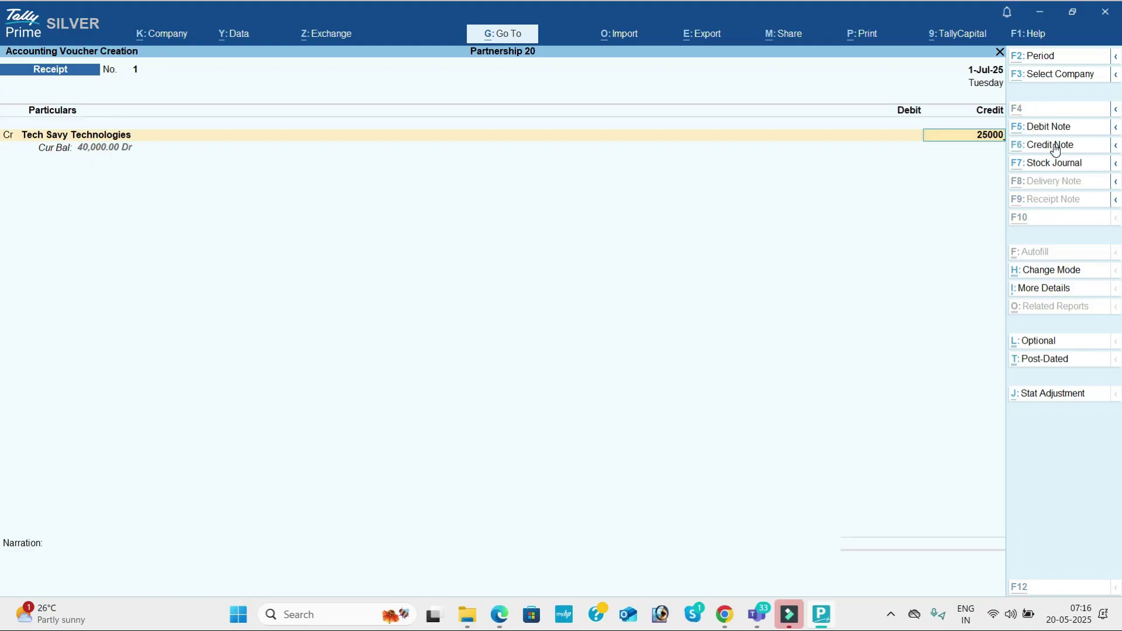
{"action": "key", "text": "Return"}
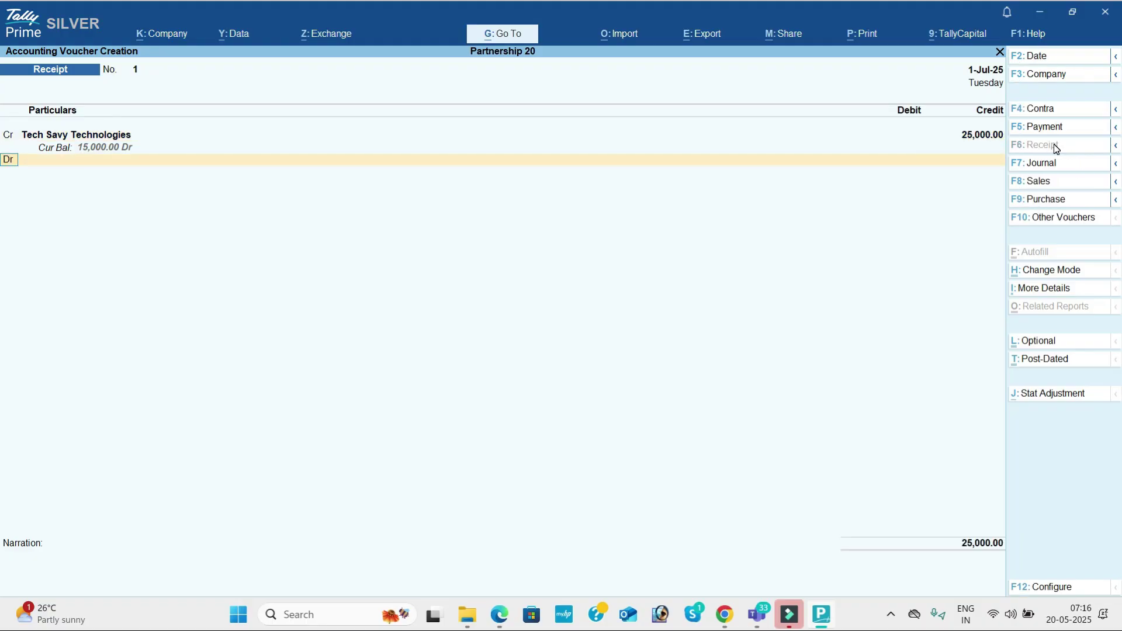
Check transaction 5 in the PDF and change the receipt's first credited ledger to Ganesh Technologies with a 25,000 credit.
{"action": "key", "text": "Return"}
{"action": "key", "text": "alt+Tab"}
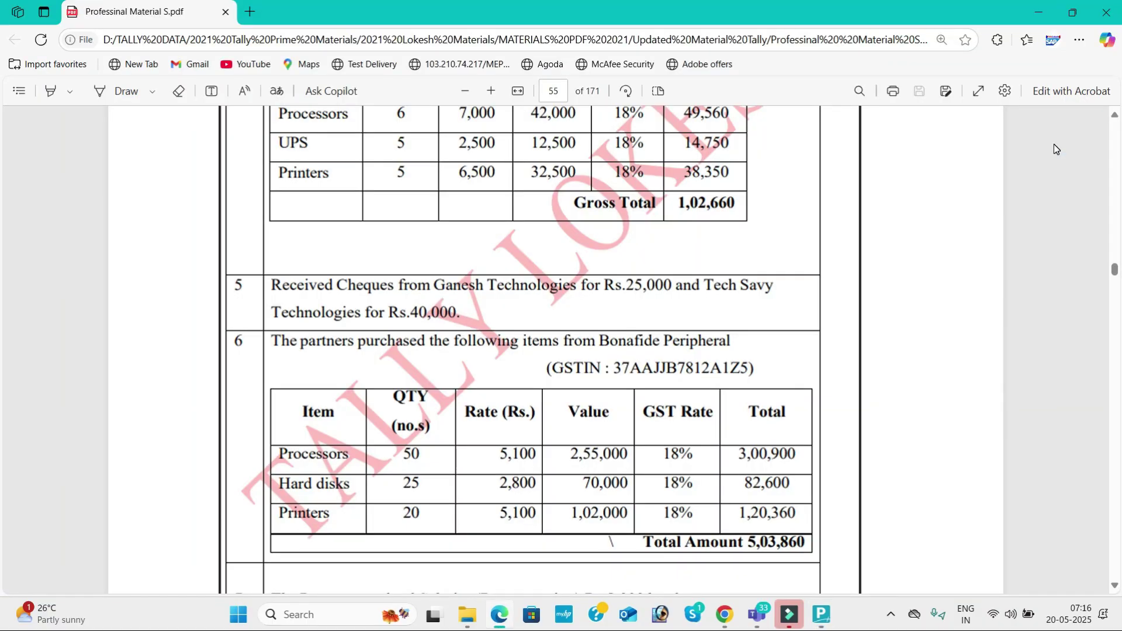
{"action": "key", "text": "alt+Tab"}
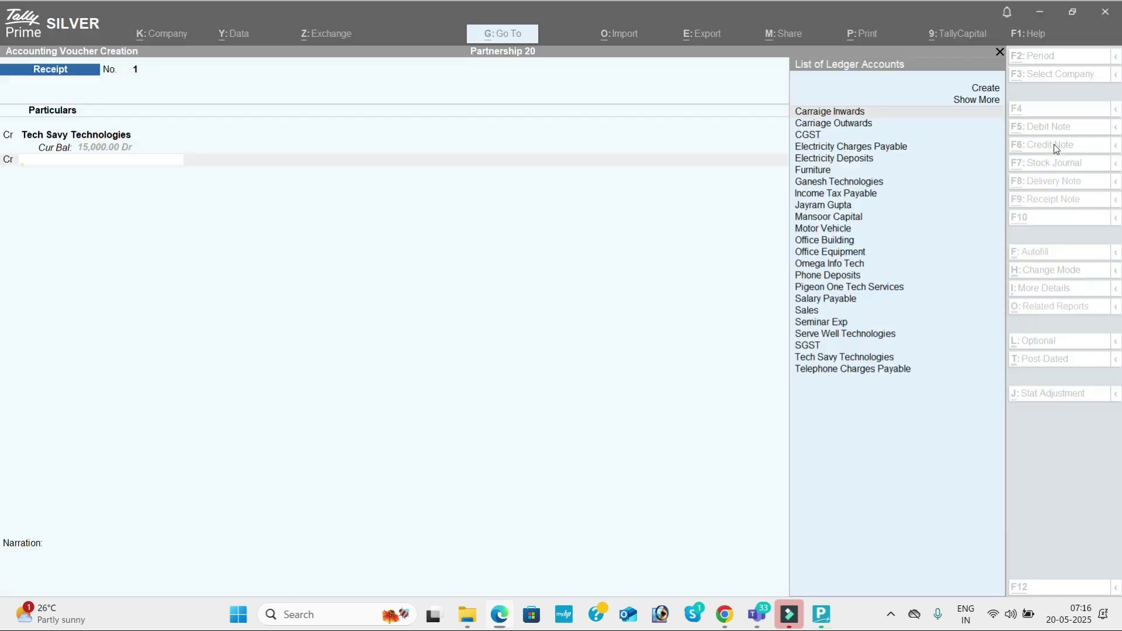
{"action": "key", "text": "Return"}
{"action": "key", "text": "BackSpace"}
{"action": "type", "text": "Ga"}
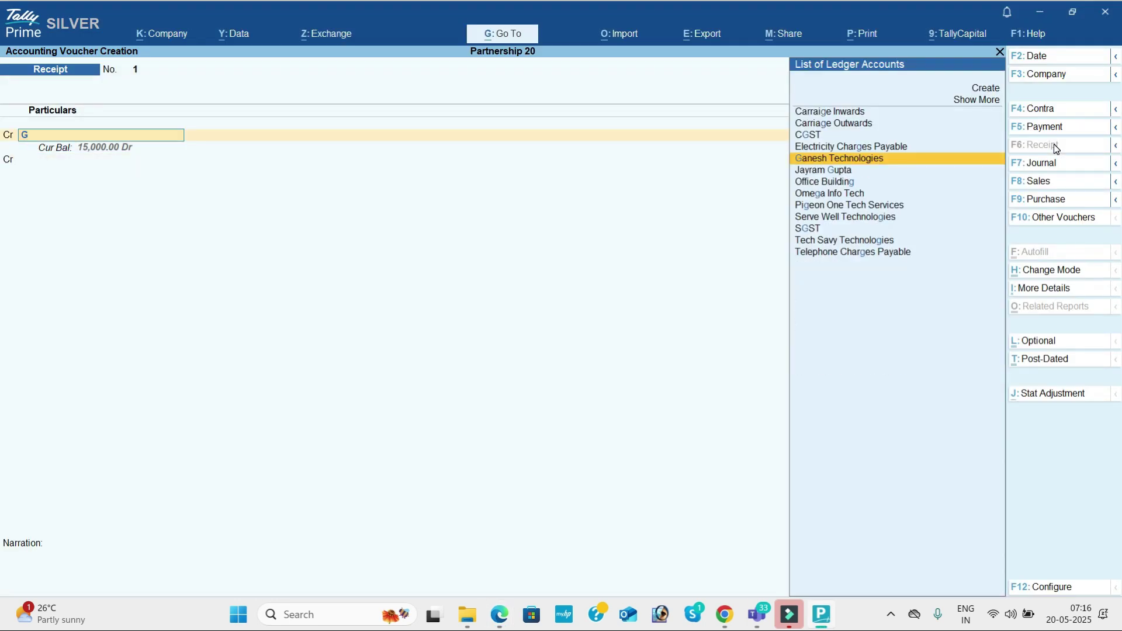
{"action": "key", "text": "Return"}
{"action": "key", "text": "Return"}
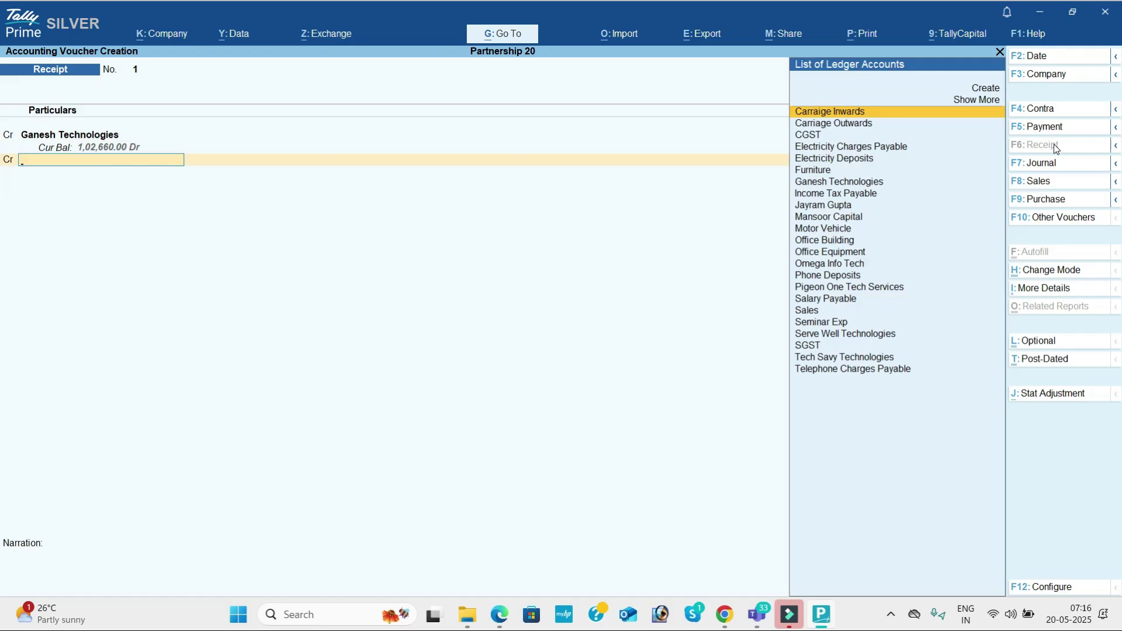
Add Tech Savy Technologies as the second credited ledger in the receipt voucher, with the 40,000 given in the PDF.
{"action": "type", "text": "Te"}
{"action": "key", "text": "Return"}
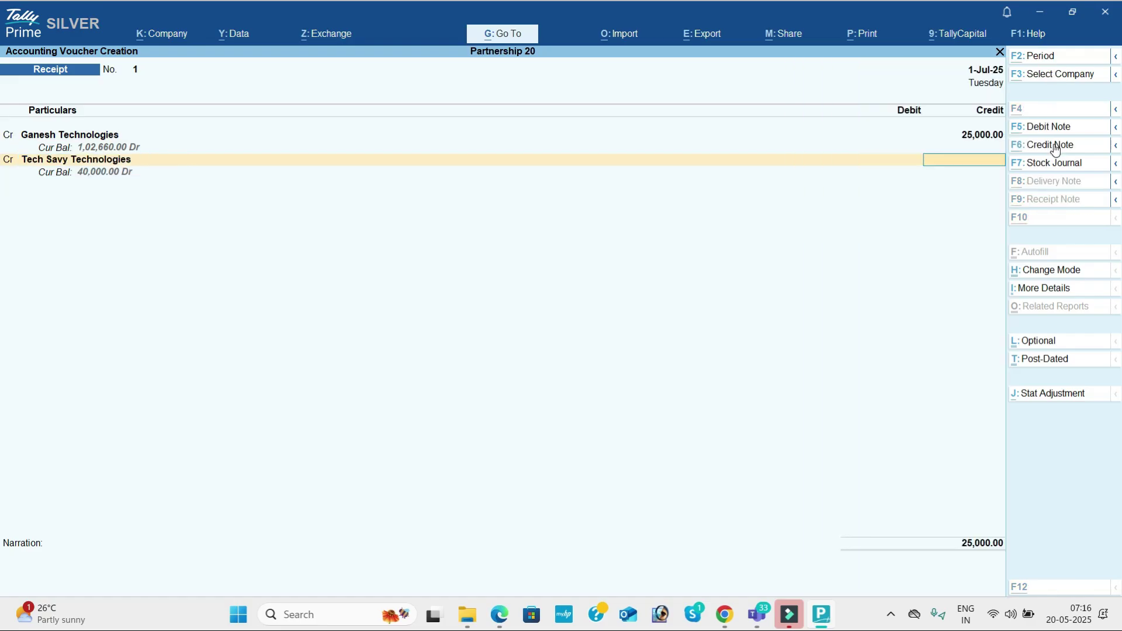
{"action": "key", "text": "alt+Tab"}
{"action": "key", "text": "alt+Tab"}
{"action": "type", "text": "40000"}
{"action": "key", "text": "Return"}
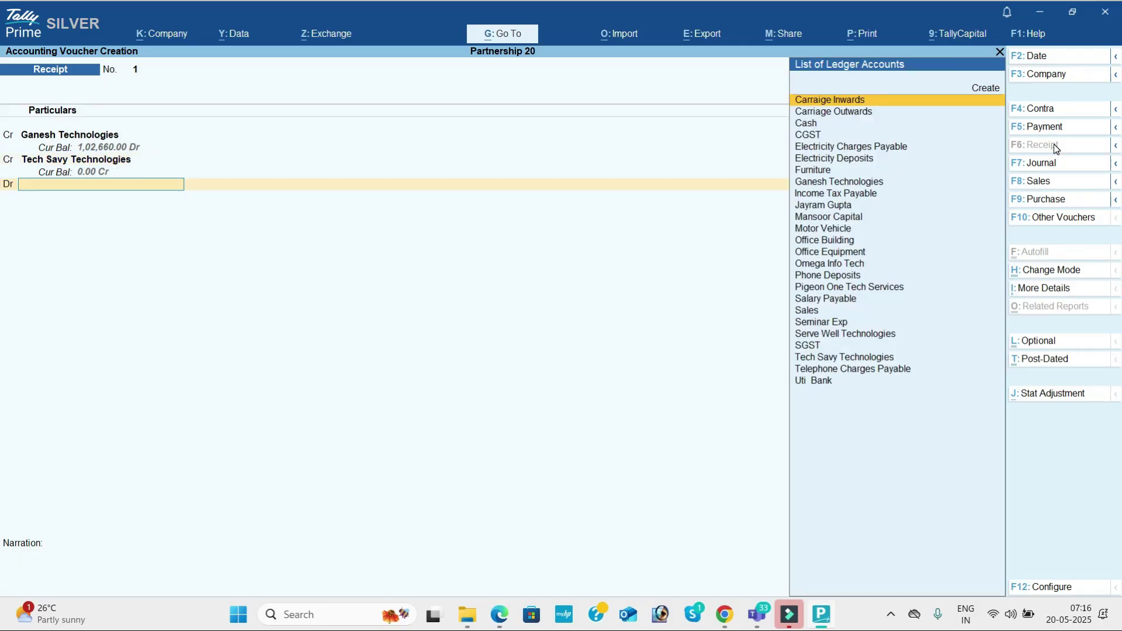
Debit Uti Bank with 65,000, leave the narration empty and save the receipt voucher.
{"action": "type", "text": "u"}
{"action": "key", "text": "Return"}
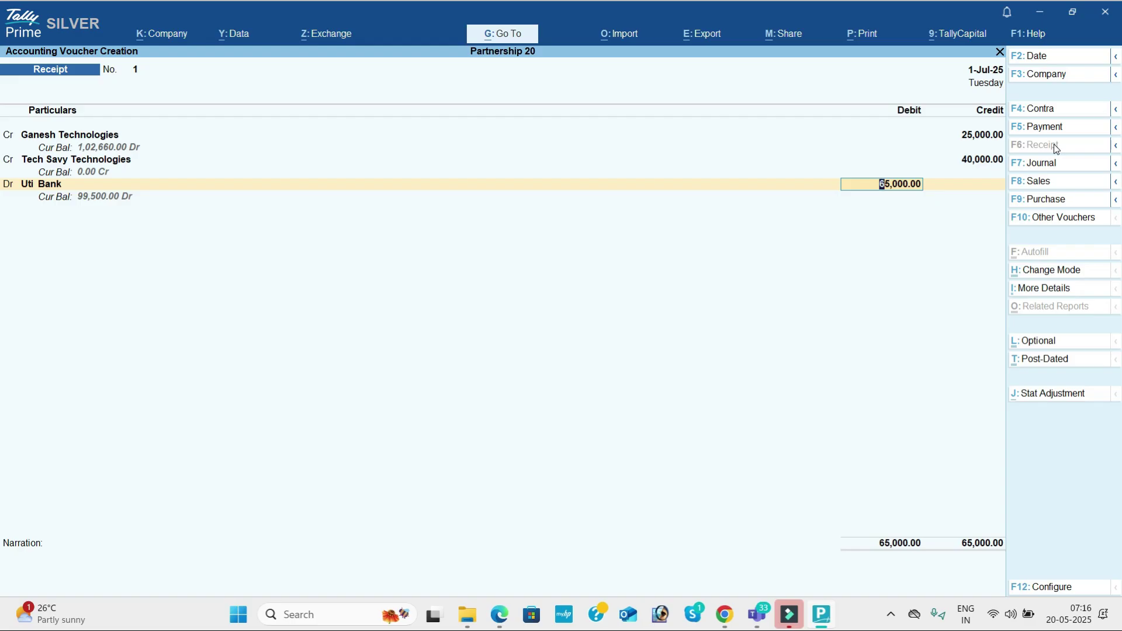
{"action": "key", "text": "Return"}
{"action": "key", "text": "Return"}
{"action": "key", "text": "Return"}
{"action": "key", "text": "Return"}
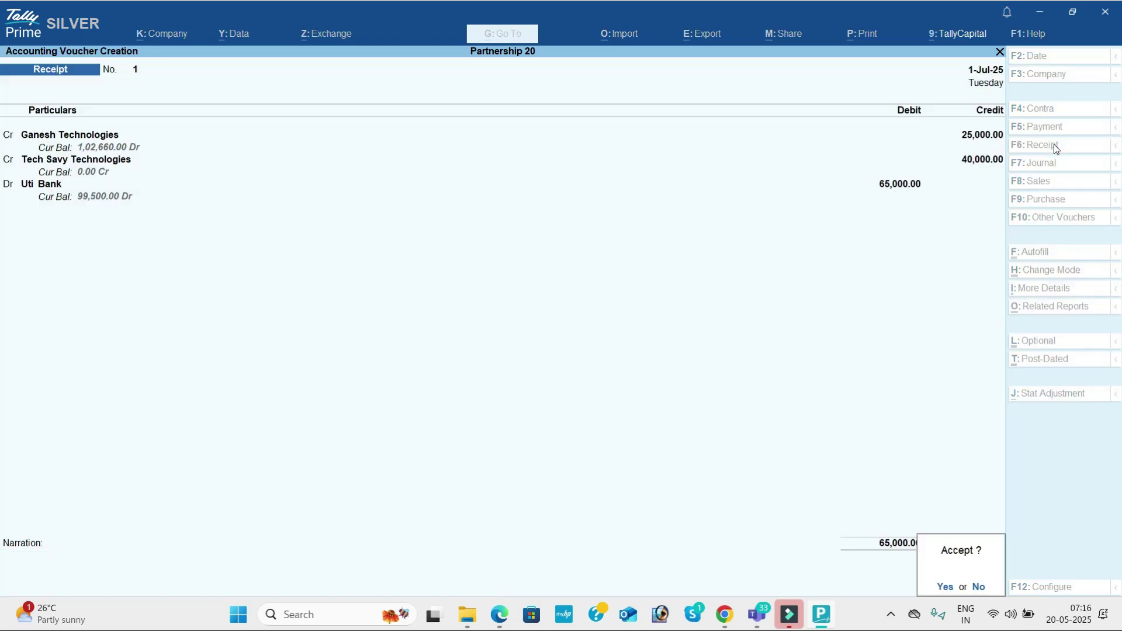
{"action": "key", "text": "Return"}
Read transaction 6 in the PDF and open a purchase voucher for the Bonafide Peripheral items.
{"action": "key", "text": "alt+Tab"}
{"action": "scroll", "coordinate": [1054, 144], "scroll_direction": "down", "scroll_amount": 2}
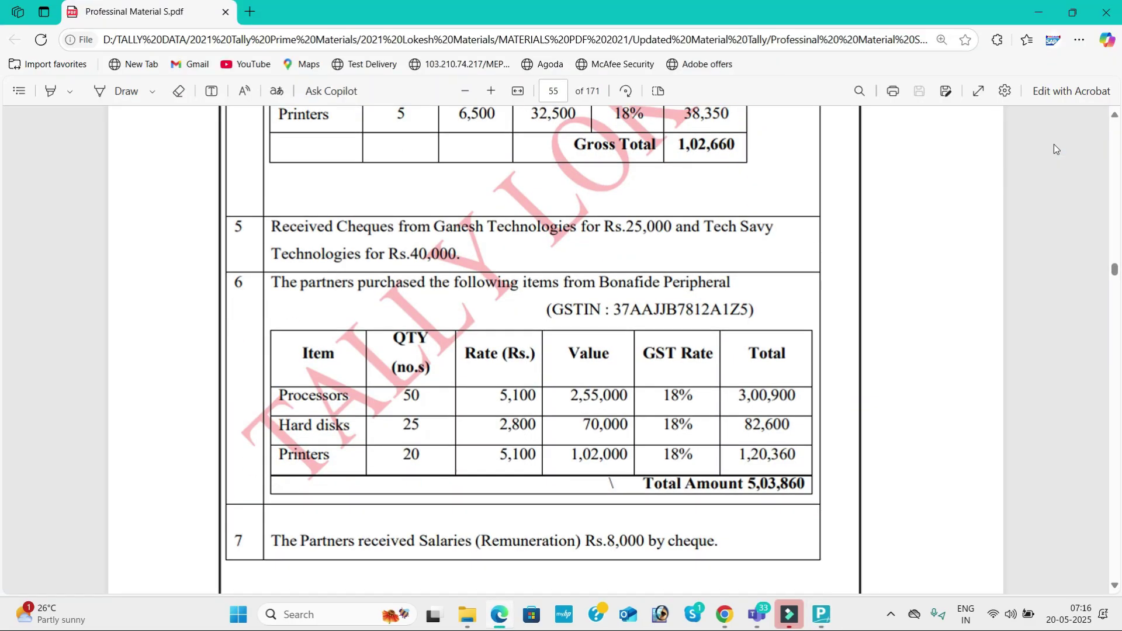
{"action": "scroll", "coordinate": [1054, 148], "scroll_direction": "down", "scroll_amount": 2}
{"action": "key", "text": "alt+Tab"}
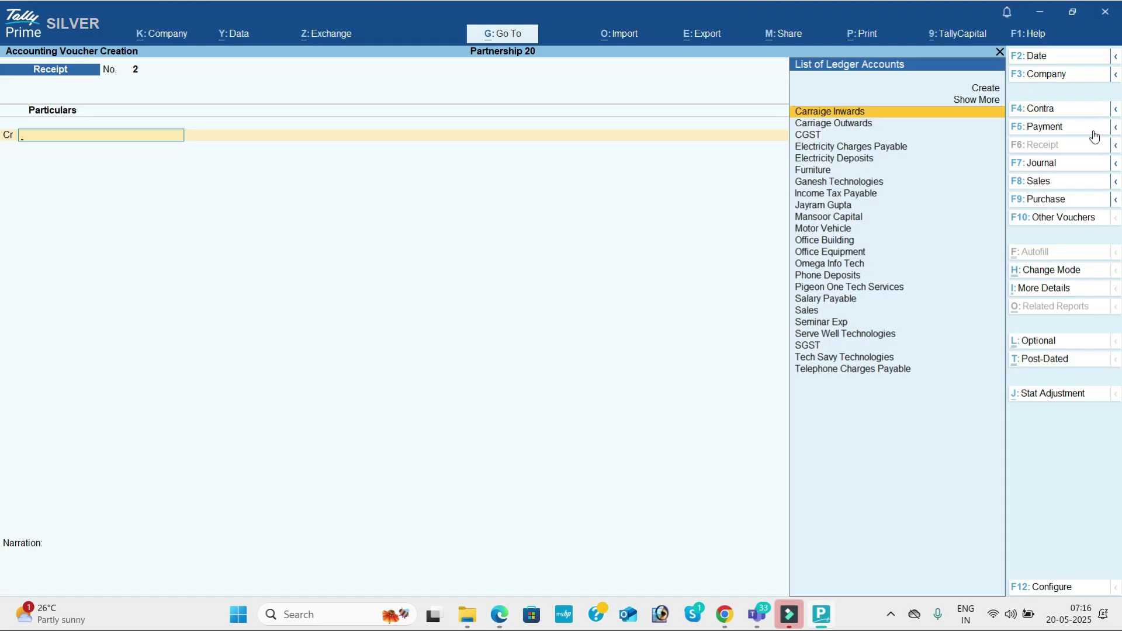
{"action": "left_click", "coordinate": [1074, 202]}
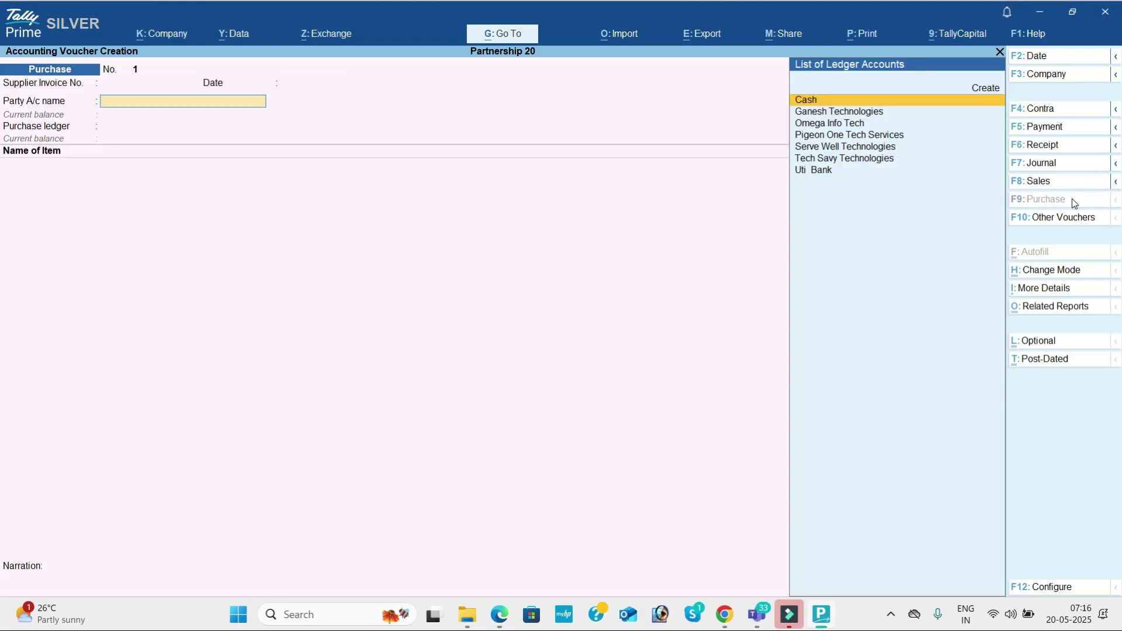
{"action": "key", "text": "alt+Tab"}
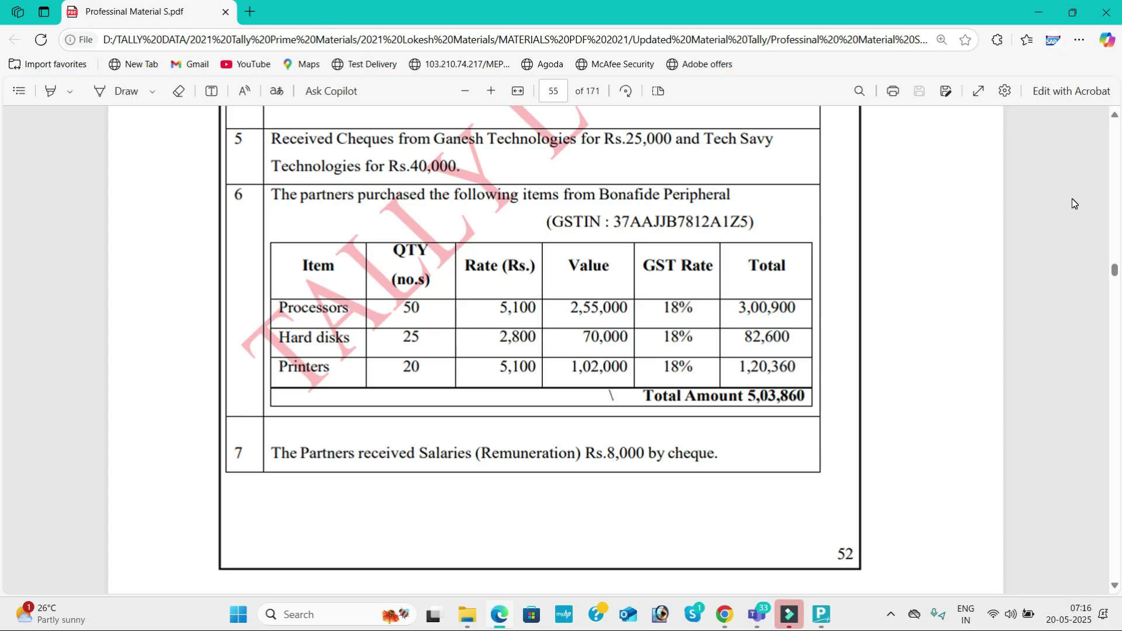
{"action": "key", "text": "alt+Tab"}
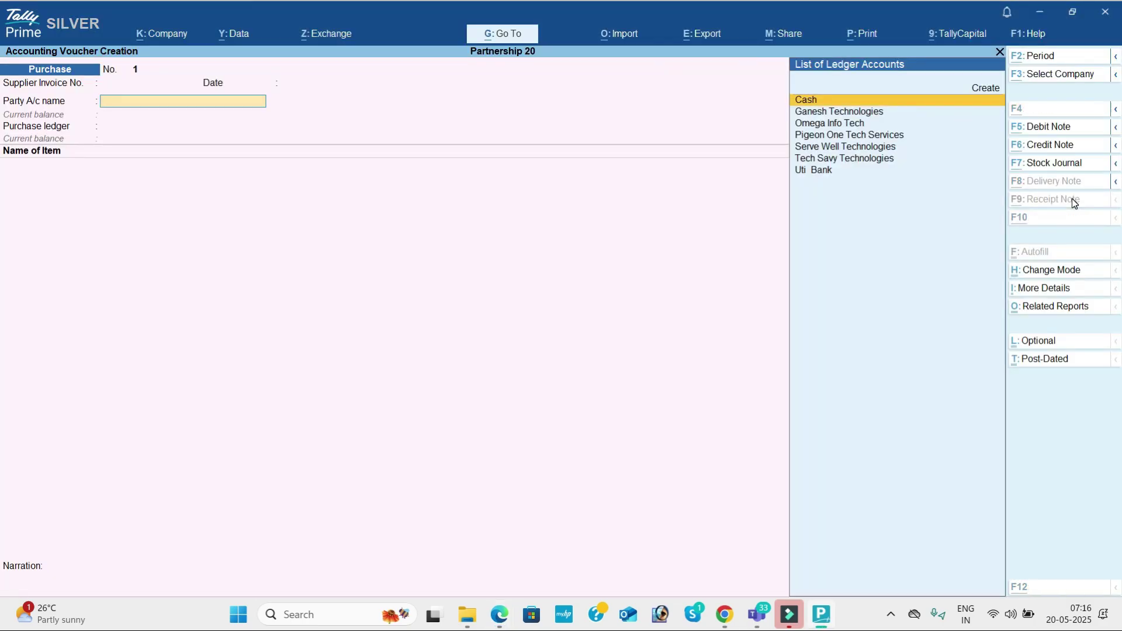
Start a new party ledger from the purchase voucher and name it Bonafide Peripheral.
{"action": "key", "text": "alt+c"}
{"action": "type", "text": "BON"}
{"action": "key", "text": "BackSpace"}
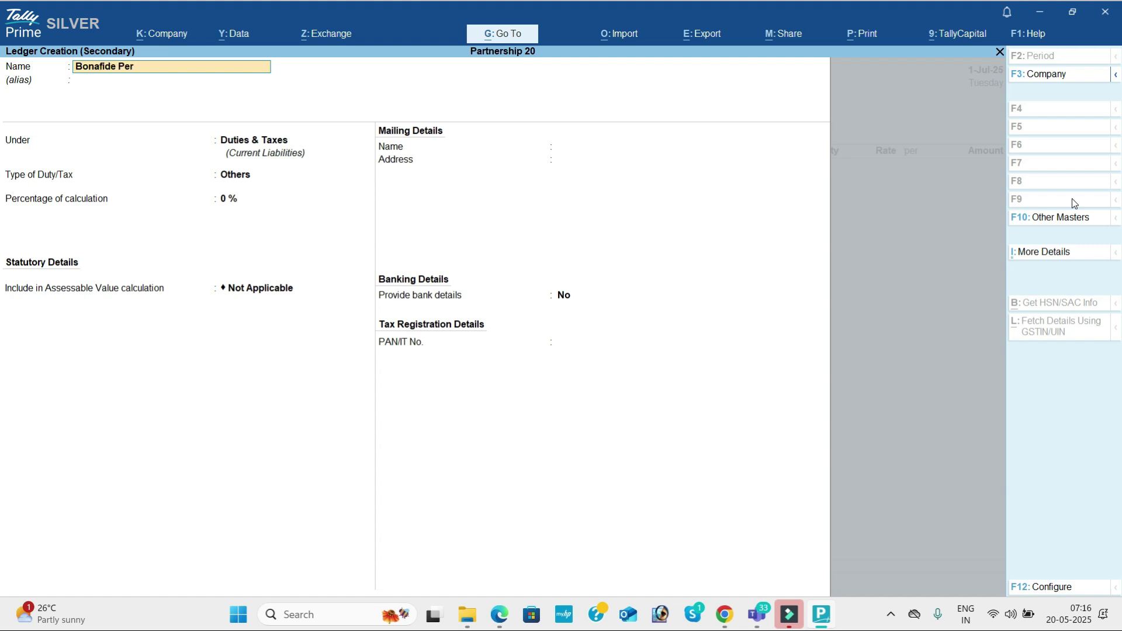
Name the new ledger Bonafide Peripherals and place it under Sundry Creditors, keeping the default mailing and banking details.
{"action": "type", "text": "nafide Peripherals"}
{"action": "key", "text": "Return"}
{"action": "type", "text": "Sun"}
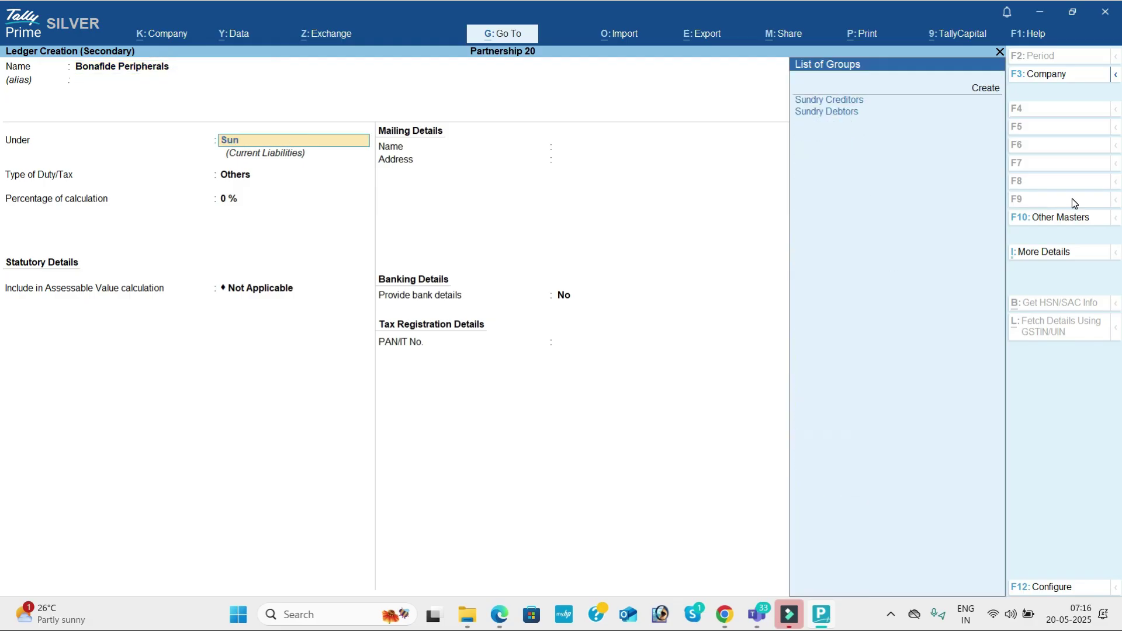
{"action": "key", "text": "Return"}
{"action": "key", "text": "Return"}
{"action": "key", "text": "Return"}
{"action": "key", "text": "Return"}
{"action": "key", "text": "Return"}
{"action": "key", "text": "Return"}
{"action": "key", "text": "Return"}
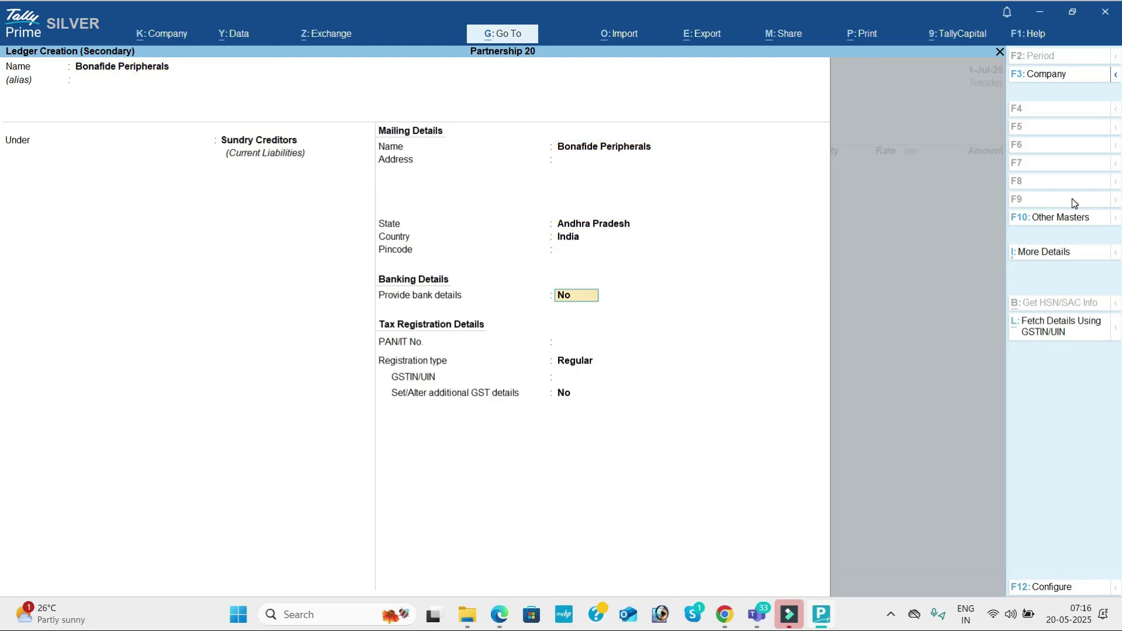
Enter 37 as the supplier's GSTIN/UIN, save the ledger and accept the party details in the purchase voucher.
{"action": "key", "text": "Return"}
{"action": "key", "text": "alt+Tab"}
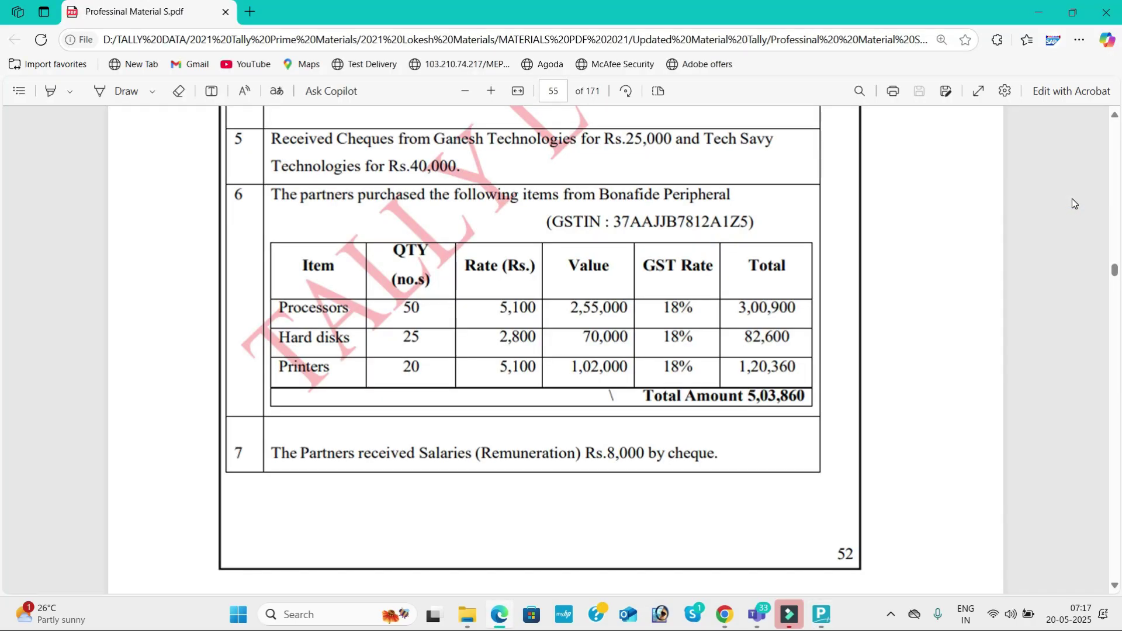
{"action": "key", "text": "alt+Tab"}
{"action": "type", "text": "37"}
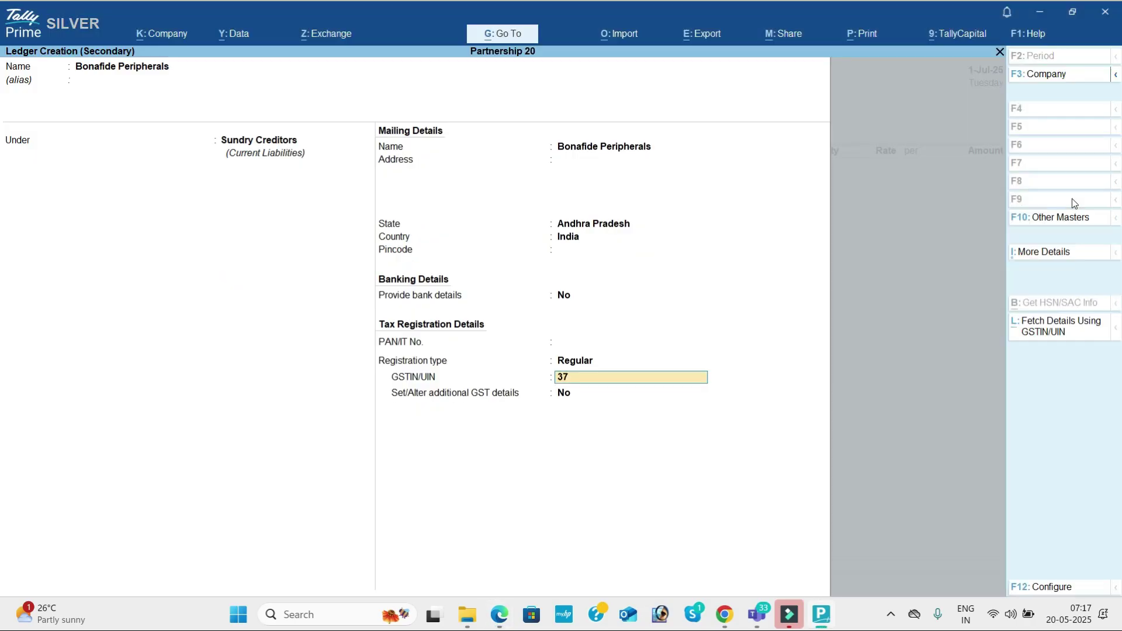
{"action": "key", "text": "Return"}
{"action": "key", "text": "Return"}
{"action": "key", "text": "ctrl+a"}
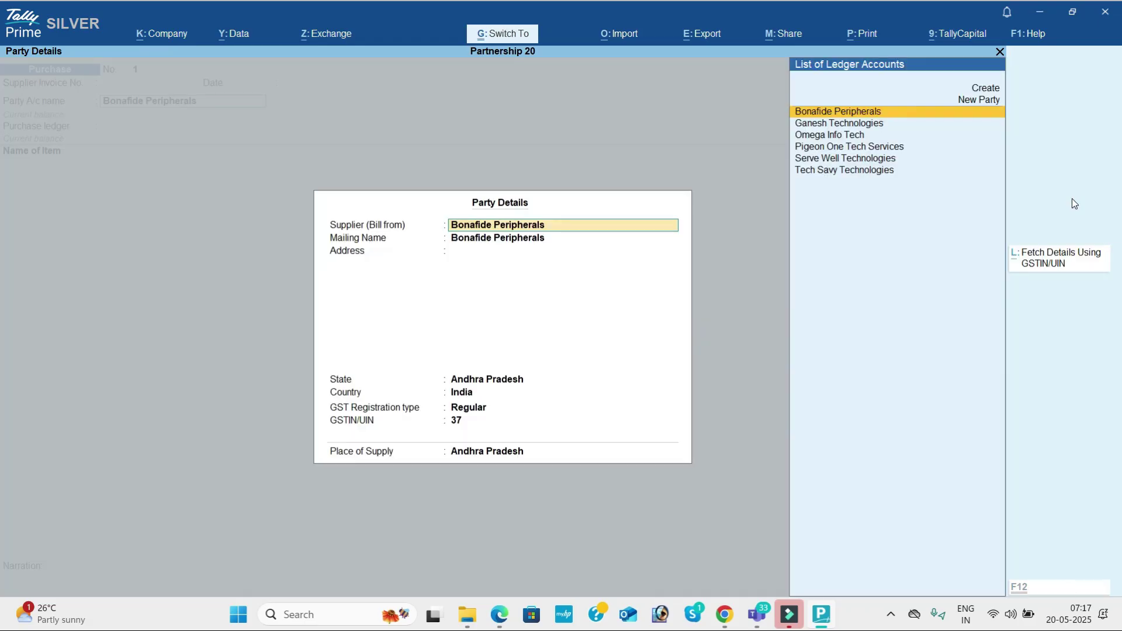
{"action": "key", "text": "ctrl+a"}
Create a Purchase ledger under Purchase Accounts with type of supply Services and use it as the voucher's purchase ledger.
{"action": "key", "text": "Return"}
{"action": "type", "text": "Purcha"}
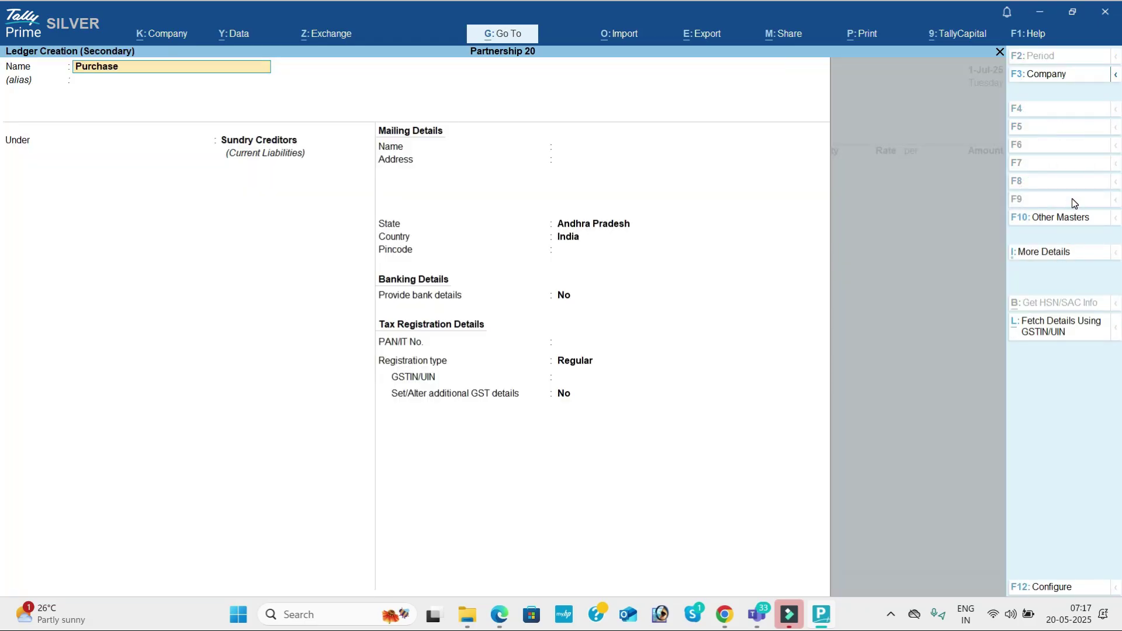
{"action": "key", "text": "Return"}
{"action": "type", "text": "Pu"}
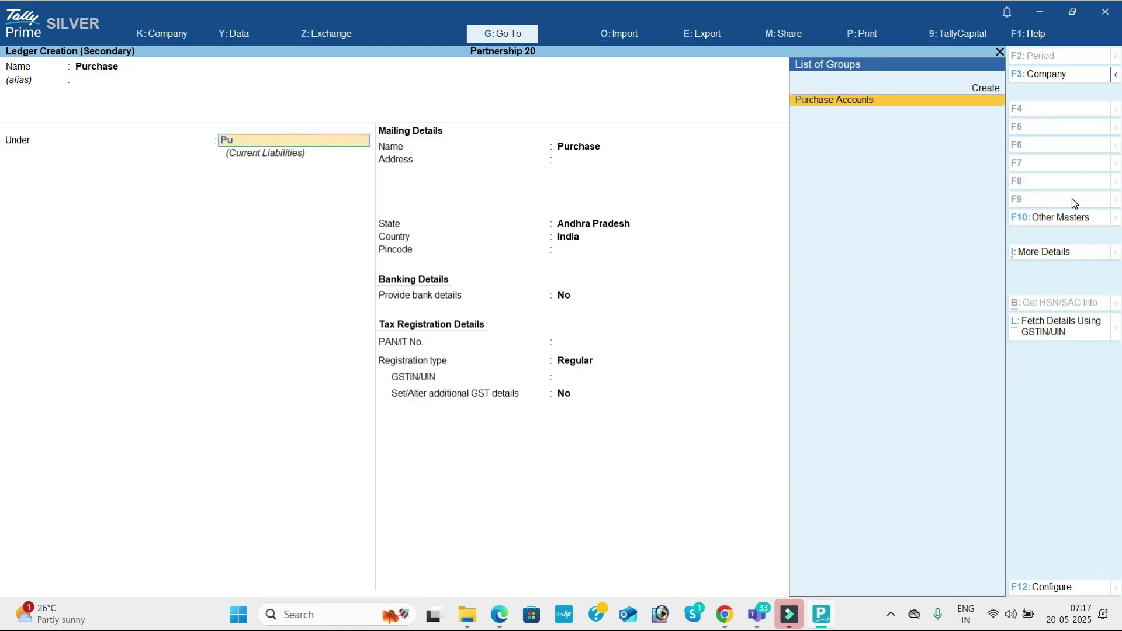
{"action": "key", "text": "Return"}
{"action": "key", "text": "Return"}
{"action": "key", "text": "Return"}
{"action": "key", "text": "Return"}
{"action": "key", "text": "Return"}
{"action": "key", "text": "Return"}
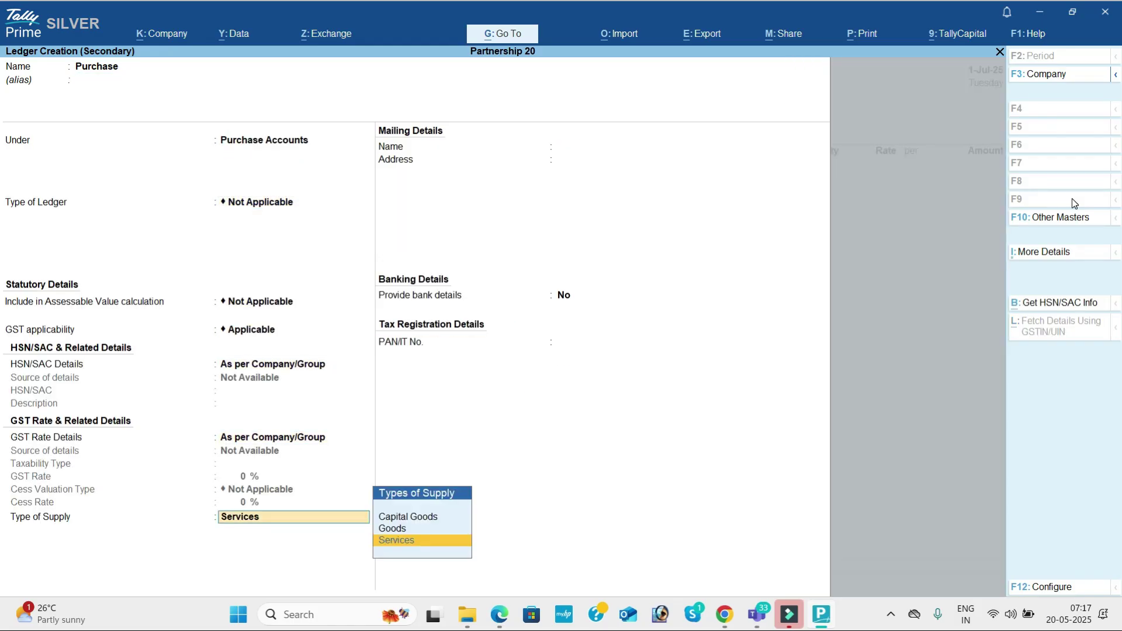
{"action": "key", "text": "Return"}
{"action": "key", "text": "Return"}
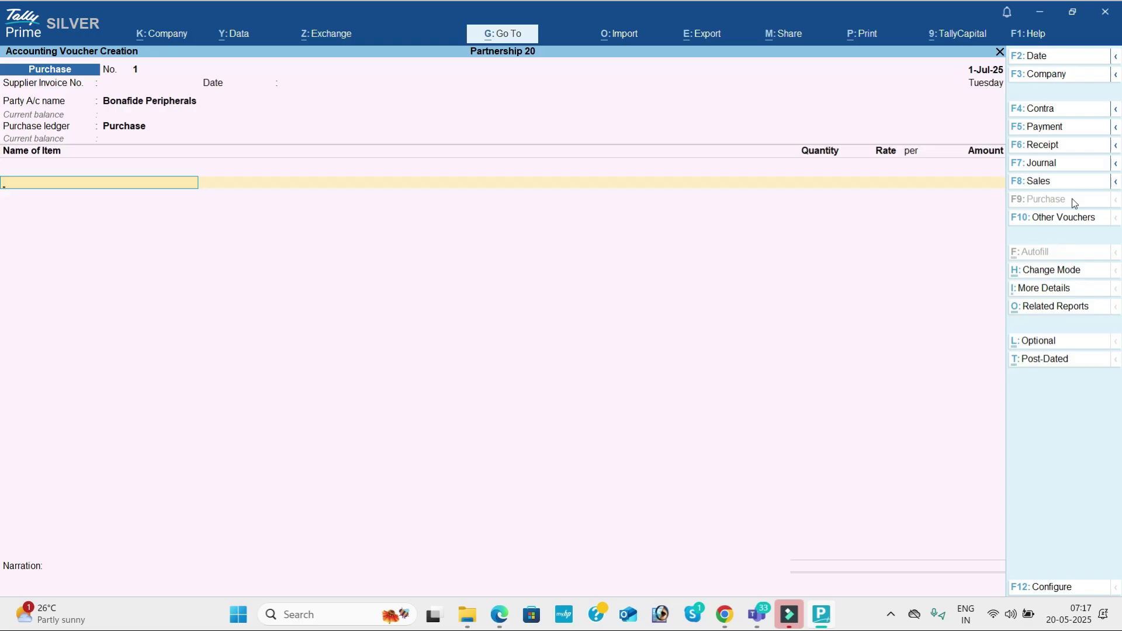
Add 50 nos of Processors at a rate of 5,100 to the purchase voucher, following the PDF exercise.
{"action": "key", "text": "alt+Tab"}
{"action": "key", "text": "alt+Tab"}
{"action": "type", "text": "P"}
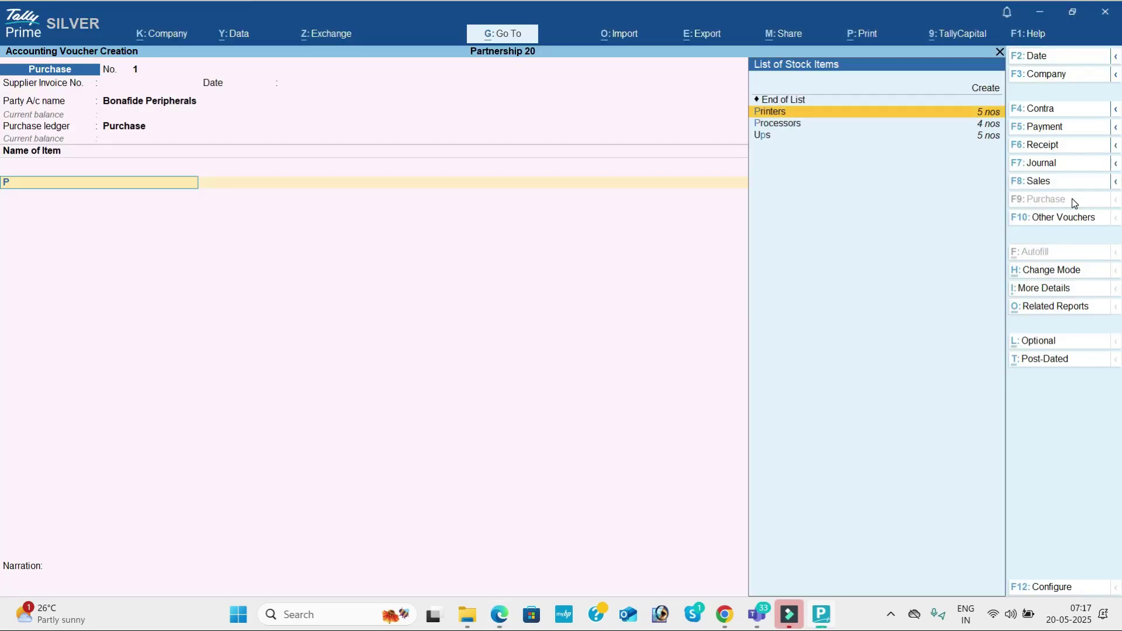
{"action": "key", "text": "Down"}
{"action": "key", "text": "Return"}
{"action": "key", "text": "alt+Tab"}
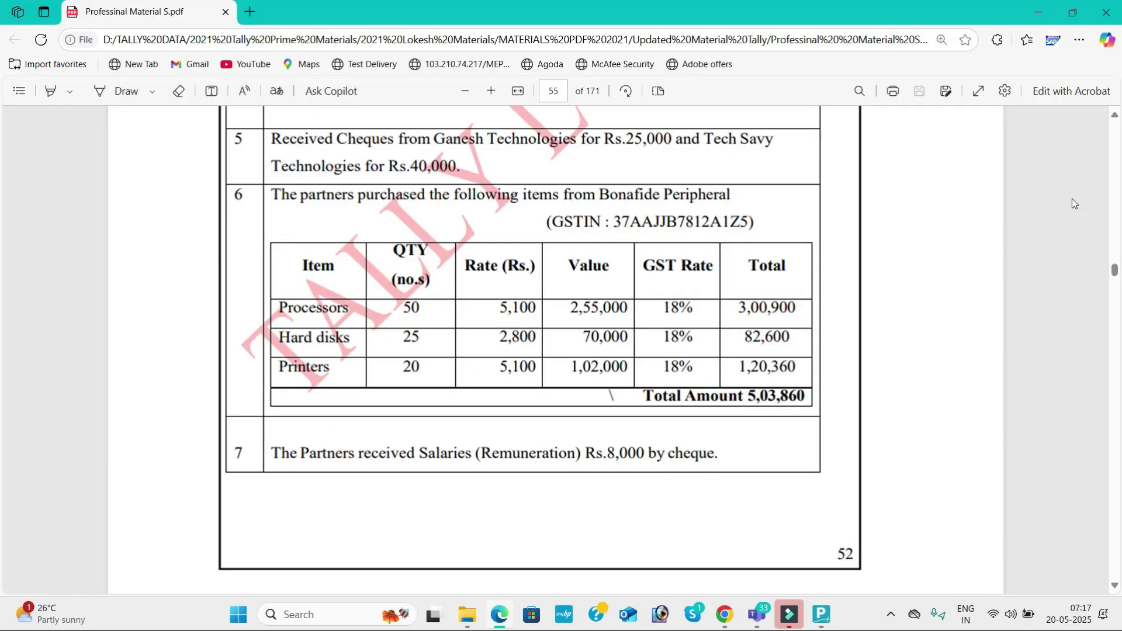
{"action": "key", "text": "alt+Tab"}
{"action": "type", "text": "50"}
{"action": "key", "text": "Return"}
{"action": "type", "text": "5,100"}
{"action": "key", "text": "Return"}
{"action": "key", "text": "Return"}
{"action": "key", "text": "Return"}
{"action": "key", "text": "Return"}
{"action": "key", "text": "Return"}
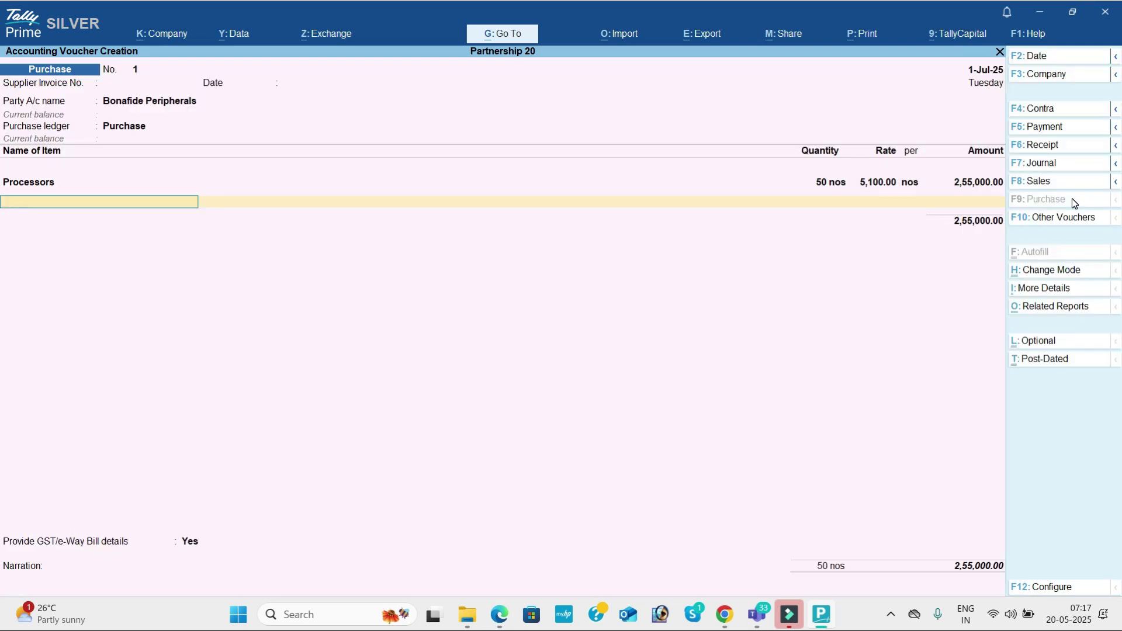
Add 25 nos of Hard Disk at a rate of 2,800 as the second purchase item.
{"action": "key", "text": "alt+Tab"}
{"action": "key", "text": "alt+Tab"}
{"action": "type", "text": "H"}
{"action": "key", "text": "Return"}
{"action": "key", "text": "alt+Tab"}
{"action": "key", "text": "alt+Tab"}
{"action": "type", "text": "25"}
{"action": "key", "text": "Return"}
{"action": "type", "text": "2,800"}
{"action": "key", "text": "Return"}
{"action": "key", "text": "Return"}
{"action": "key", "text": "Return"}
{"action": "key", "text": "Return"}
Add 20 nos of Printers at a rate of 5,100 as the third purchase item.
{"action": "key", "text": "alt+Tab"}
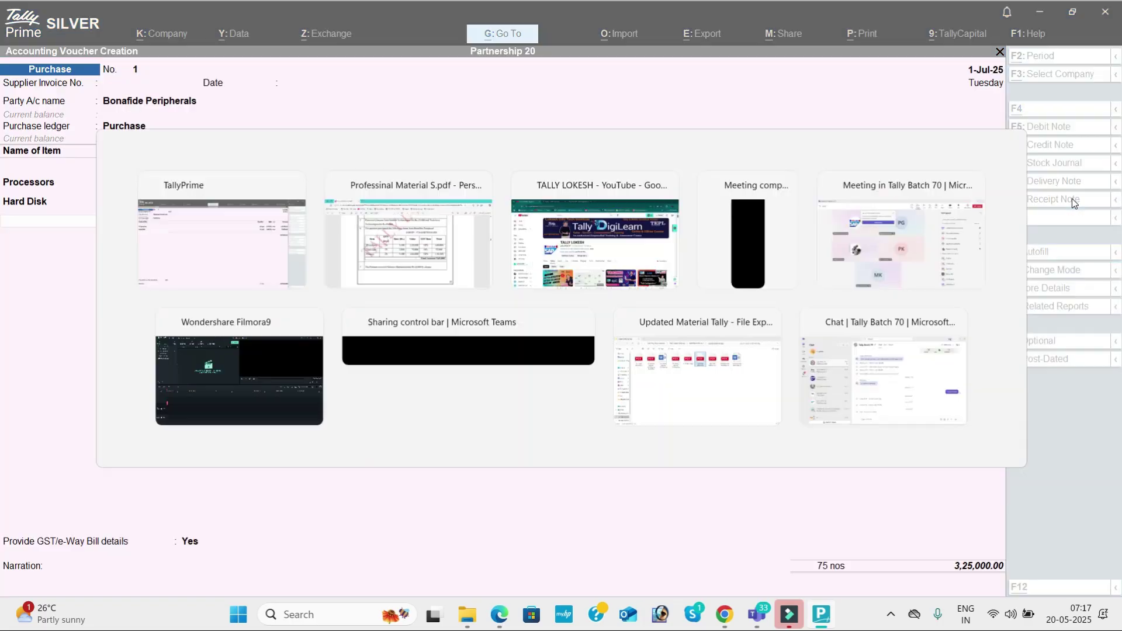
{"action": "key", "text": "alt+Tab"}
{"action": "type", "text": "P"}
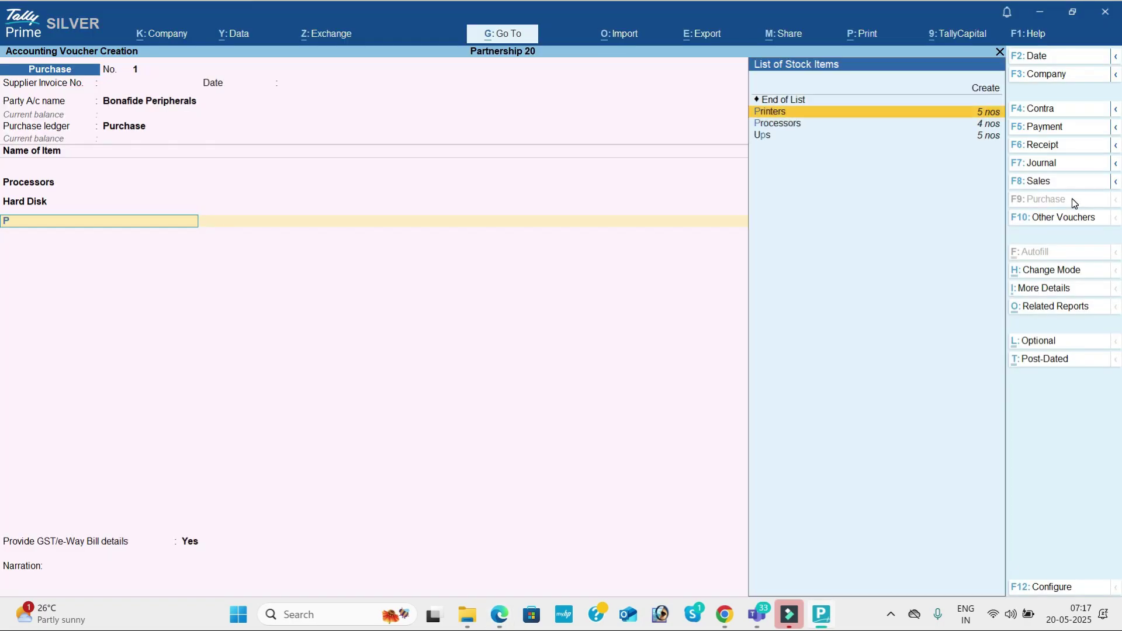
{"action": "key", "text": "Return"}
{"action": "key", "text": "alt+Tab"}
{"action": "key", "text": "alt+Tab"}
{"action": "type", "text": "20"}
{"action": "key", "text": "Return"}
{"action": "type", "text": "5,100"}
{"action": "key", "text": "Return"}
{"action": "key", "text": "Return"}
{"action": "key", "text": "Return"}
Add the CGST and SGST tax ledgers below the purchased items.
{"action": "type", "text": "CG"}
{"action": "key", "text": "Return"}
{"action": "type", "text": "SG"}
{"action": "key", "text": "Return"}
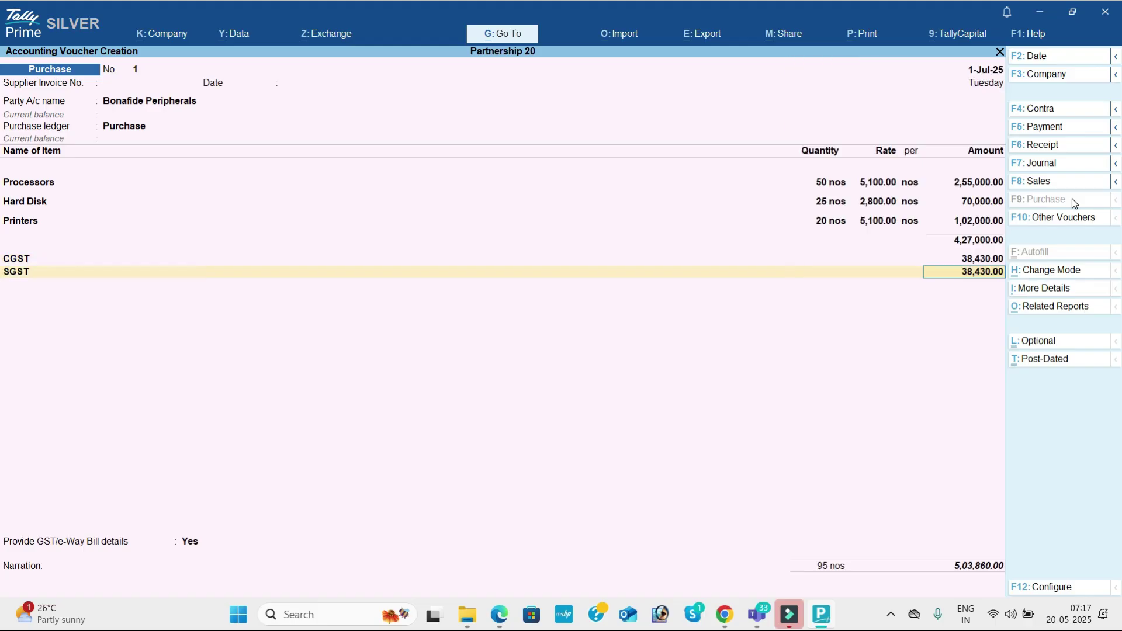
Set Provide GST/e-Way Bill details to No, check the total against the PDF exercise and save the purchase voucher.
{"action": "key", "text": "Return"}
{"action": "key", "text": "Up"}
{"action": "key", "text": "Return"}
{"action": "key", "text": "alt+Tab"}
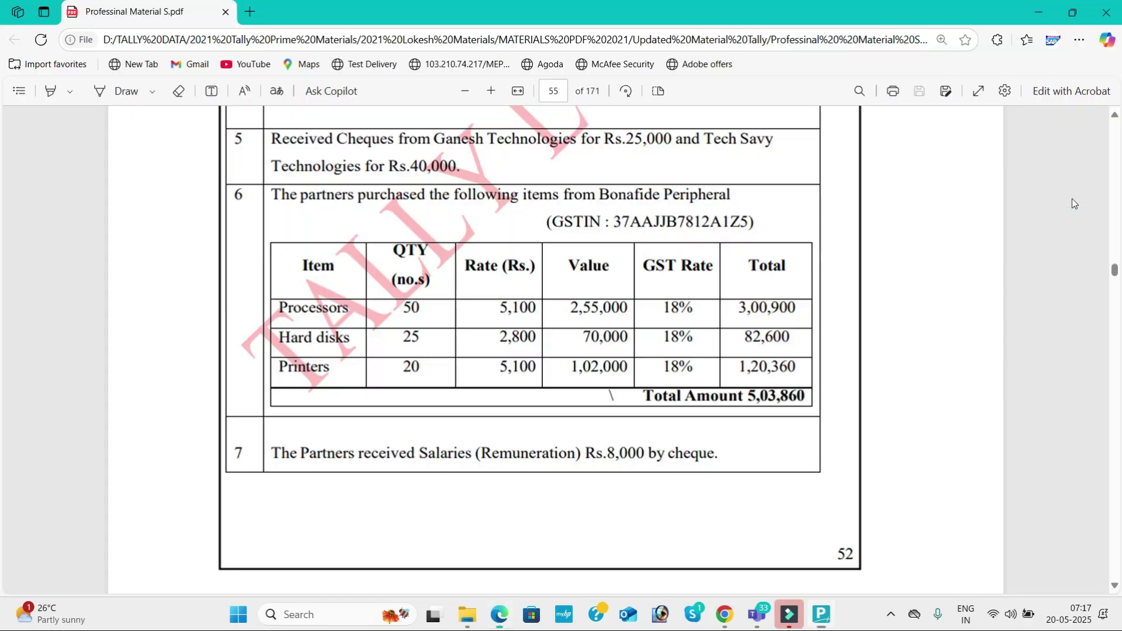
{"action": "key", "text": "alt+Tab"}
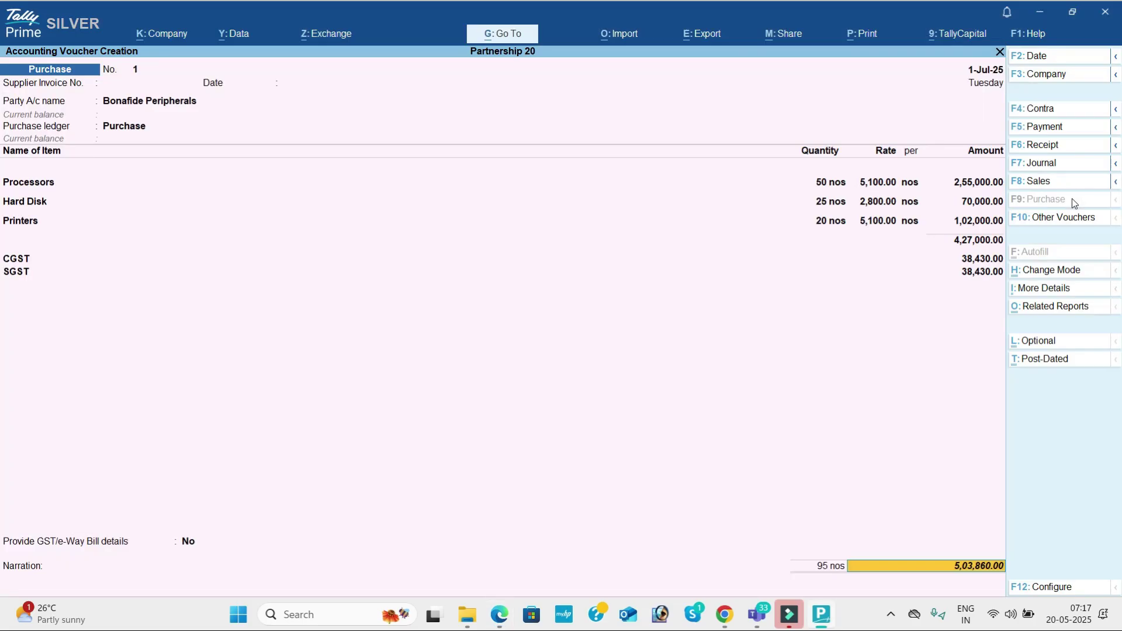
{"action": "key", "text": "Return"}
{"action": "key", "text": "Return"}
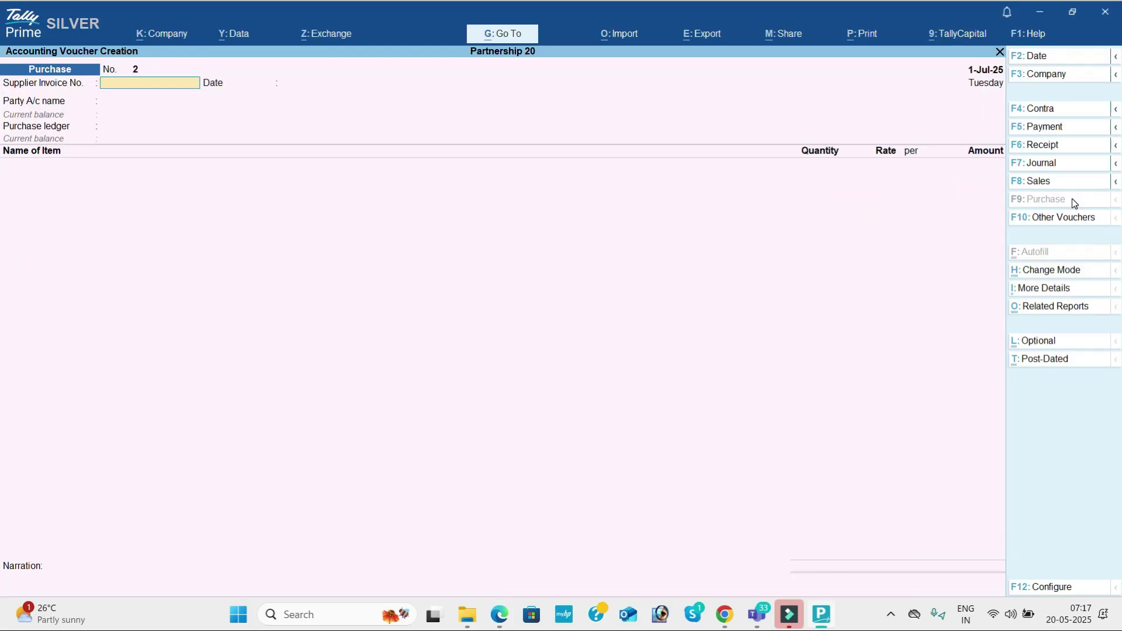
Start a payment voucher and create a Remuneration ledger under Indirect Expenses for its debit line.
{"action": "left_click", "coordinate": [1059, 134]}
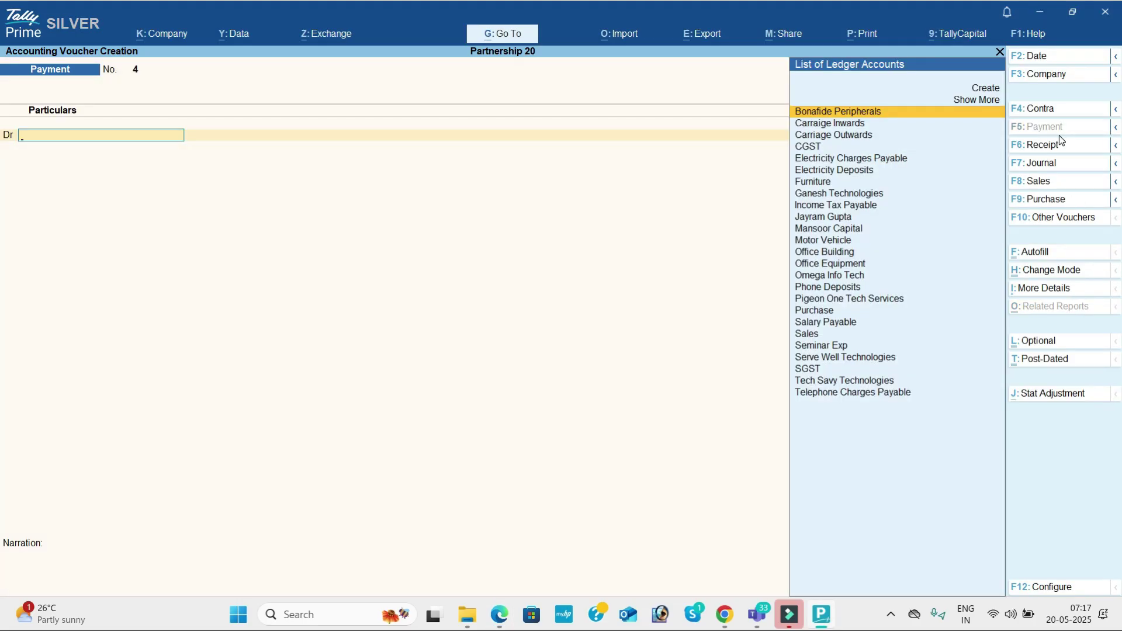
{"action": "key", "text": "alt+c"}
{"action": "key", "text": "alt+Tab"}
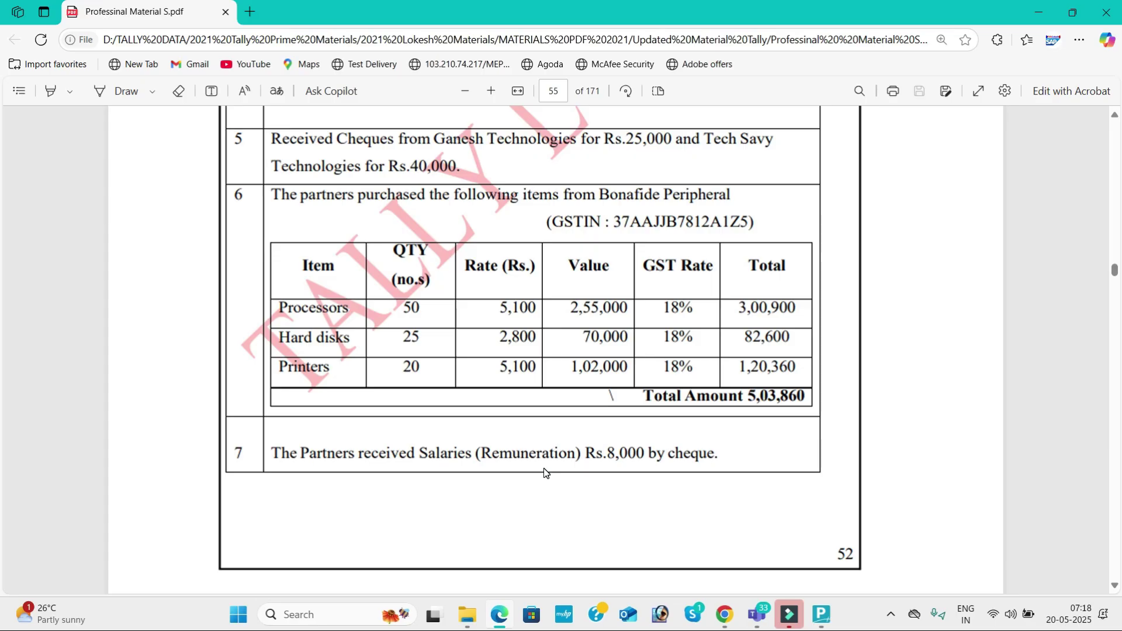
{"action": "key", "text": "alt+Tab"}
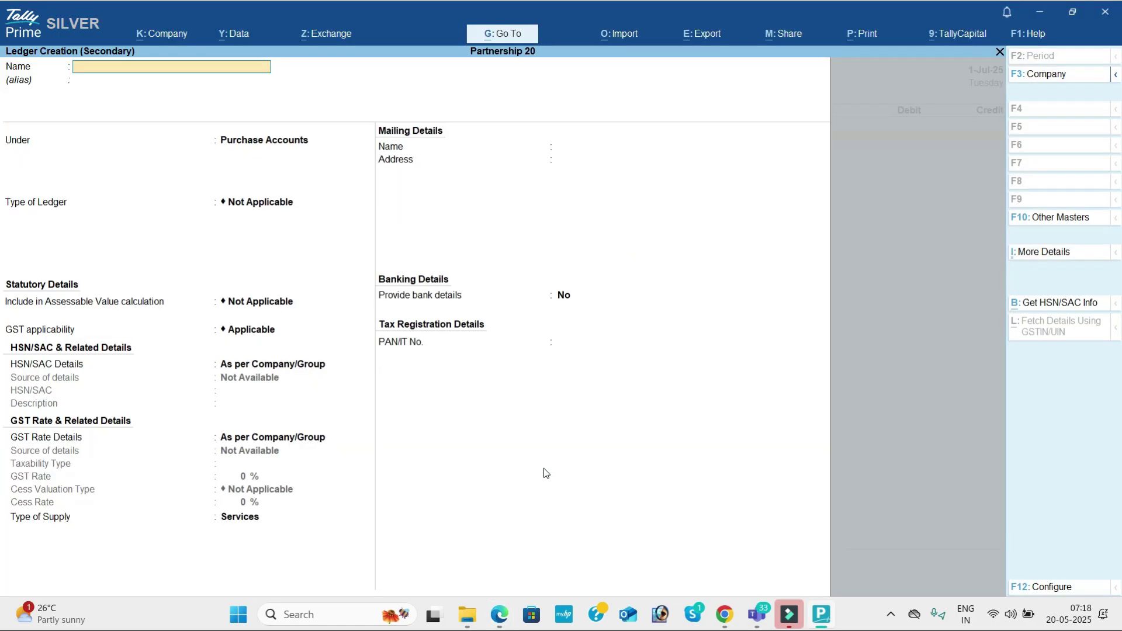
{"action": "type", "text": "Remuneration"}
{"action": "key", "text": "Return"}
{"action": "type", "text": "Ind"}
{"action": "key", "text": "Return"}
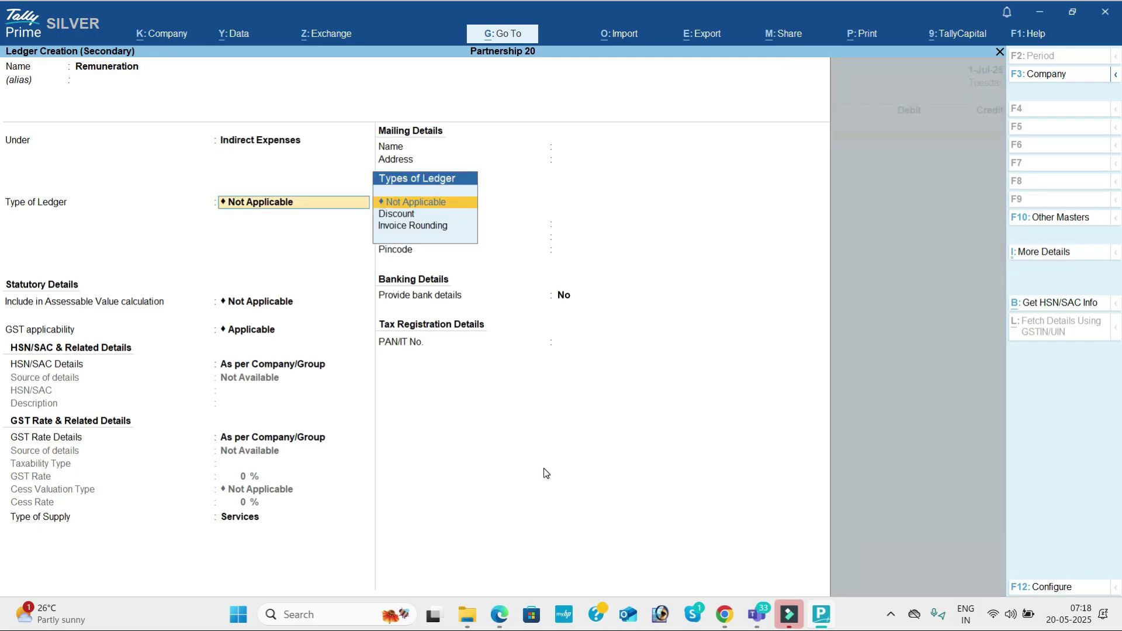
{"action": "key", "text": "ctrl+a"}
Debit Remuneration with 8000, credit Uti Bank and save the payment voucher.
{"action": "type", "text": "8000"}
{"action": "key", "text": "Return"}
{"action": "key", "text": "Return"}
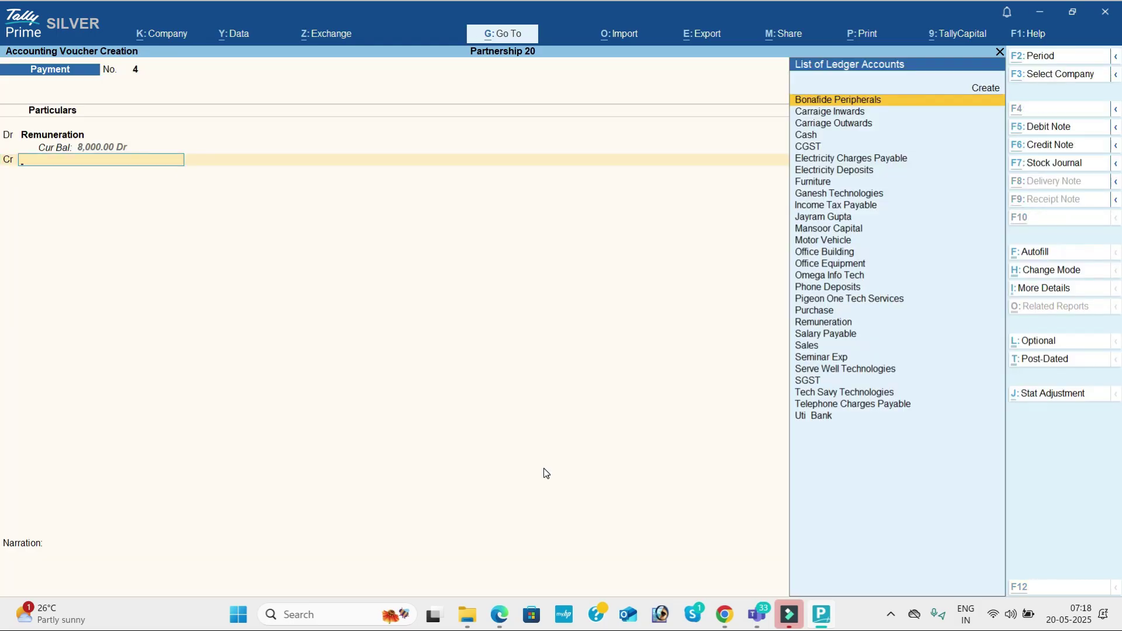
{"action": "key", "text": "alt+Tab"}
{"action": "key", "text": "alt+Tab"}
{"action": "type", "text": "u"}
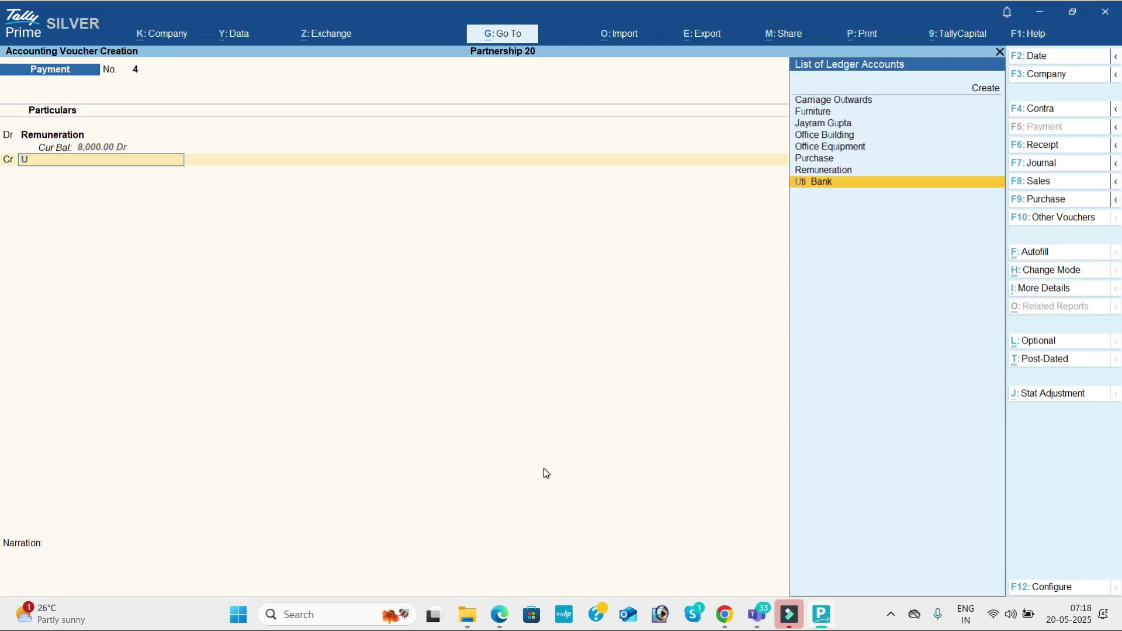
{"action": "key", "text": "Return"}
{"action": "key", "text": "Return"}
{"action": "key", "text": "Return"}
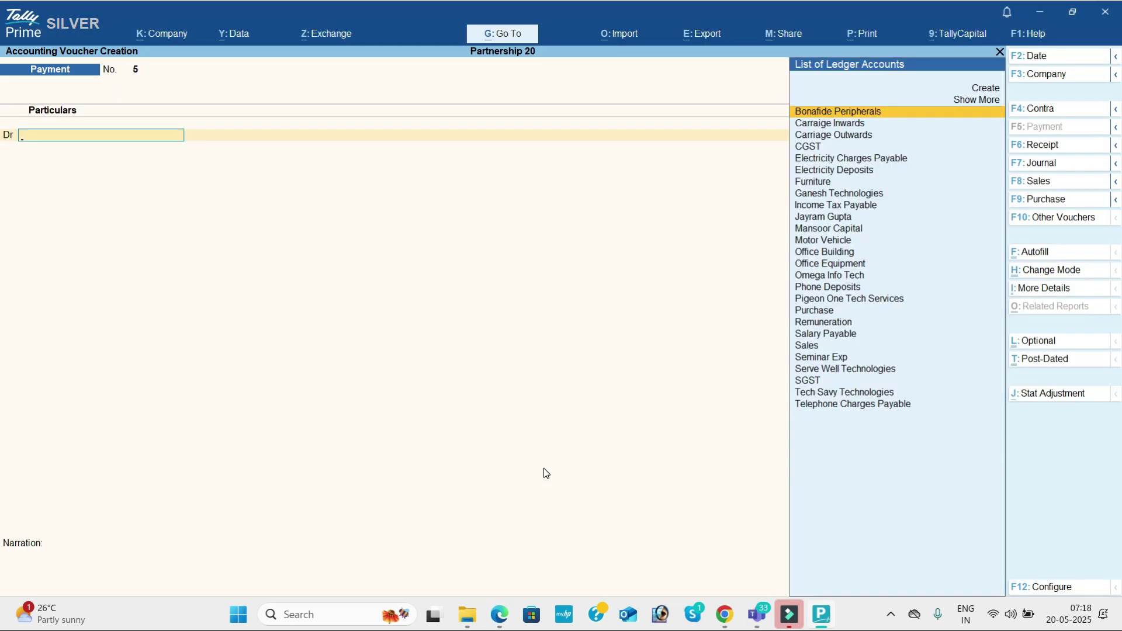
Open the Day Book and go through the vouchers recorded for 1-Jul-25.
{"action": "key", "text": "Escape"}
{"action": "key", "text": "Down"}
{"action": "key", "text": "Return"}
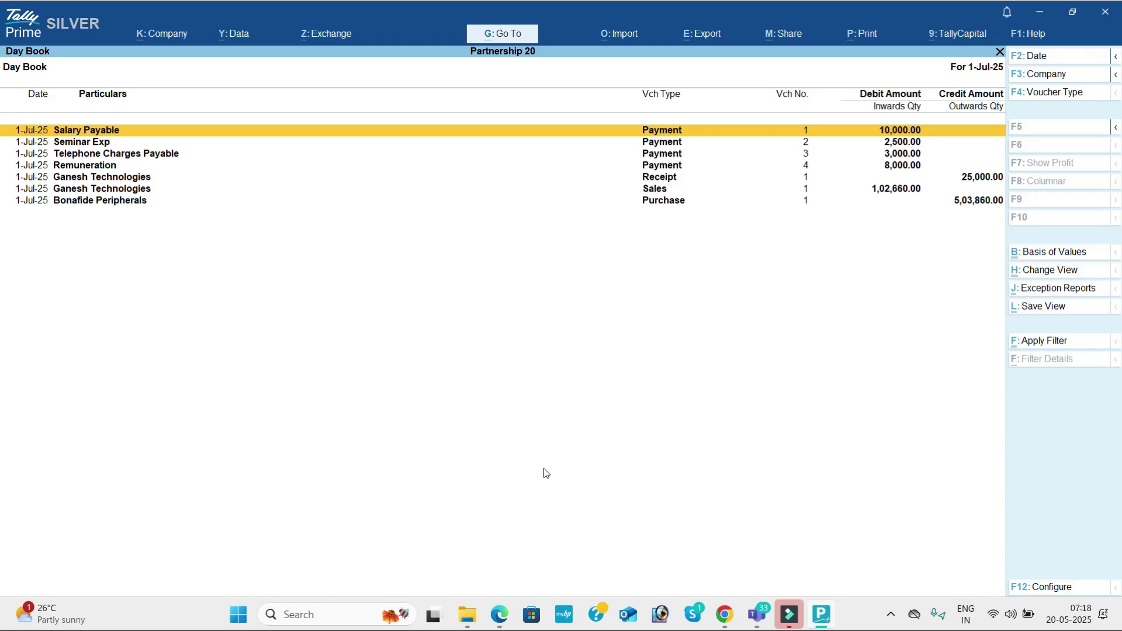
{"action": "key", "text": "Down"}
{"action": "key", "text": "Down"}
{"action": "key", "text": "Down"}
{"action": "key", "text": "Down"}
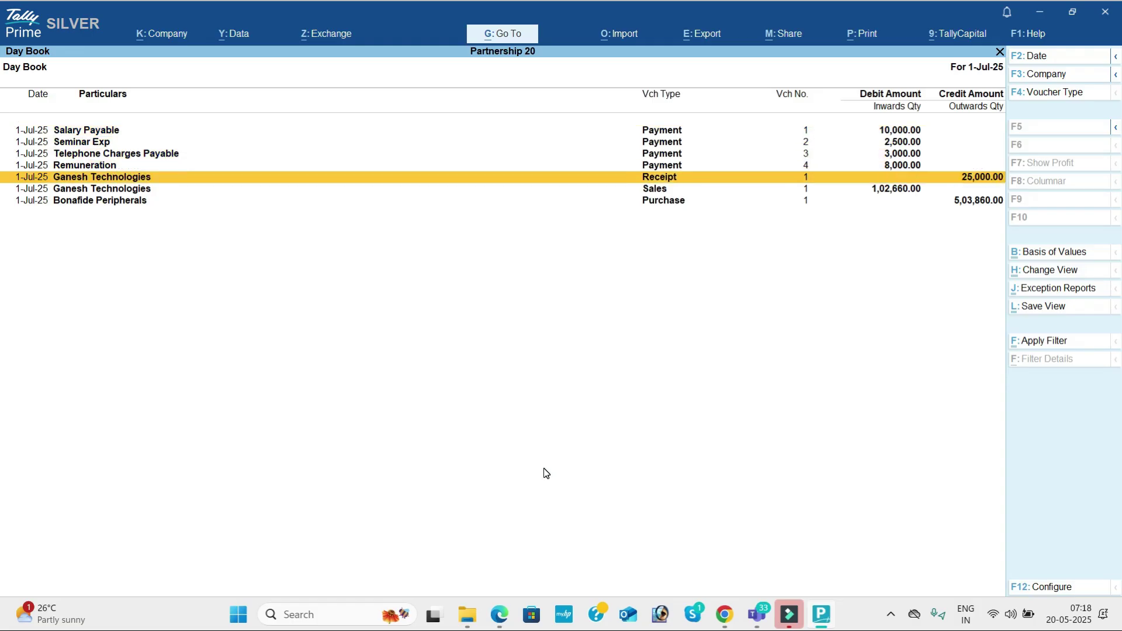
Open the Profit & Loss A/c and expand it to the detailed view.
{"action": "key", "text": "Escape"}
{"action": "key", "text": "Down"}
{"action": "key", "text": "Down"}
{"action": "key", "text": "Down"}
{"action": "key", "text": "Down"}
{"action": "key", "text": "Return"}
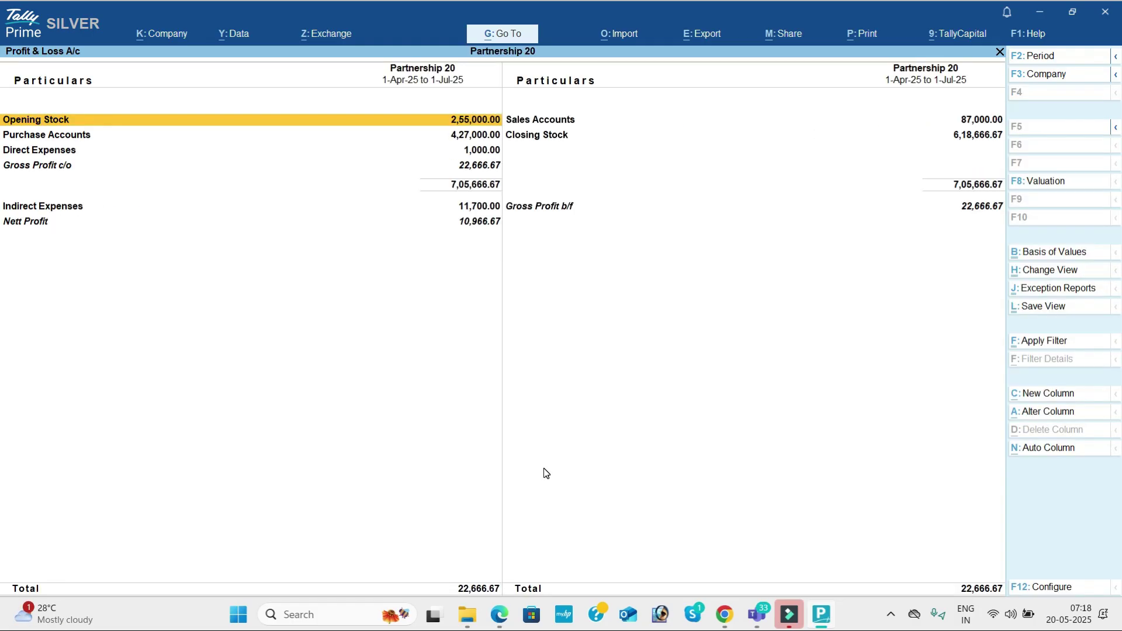
{"action": "key", "text": "alt+F1"}
Switch to the PDF material, find the July Month Profit & Loss A/C on page 63 and compare it with the TallyPrime report.
{"action": "key", "text": "alt+Tab"}
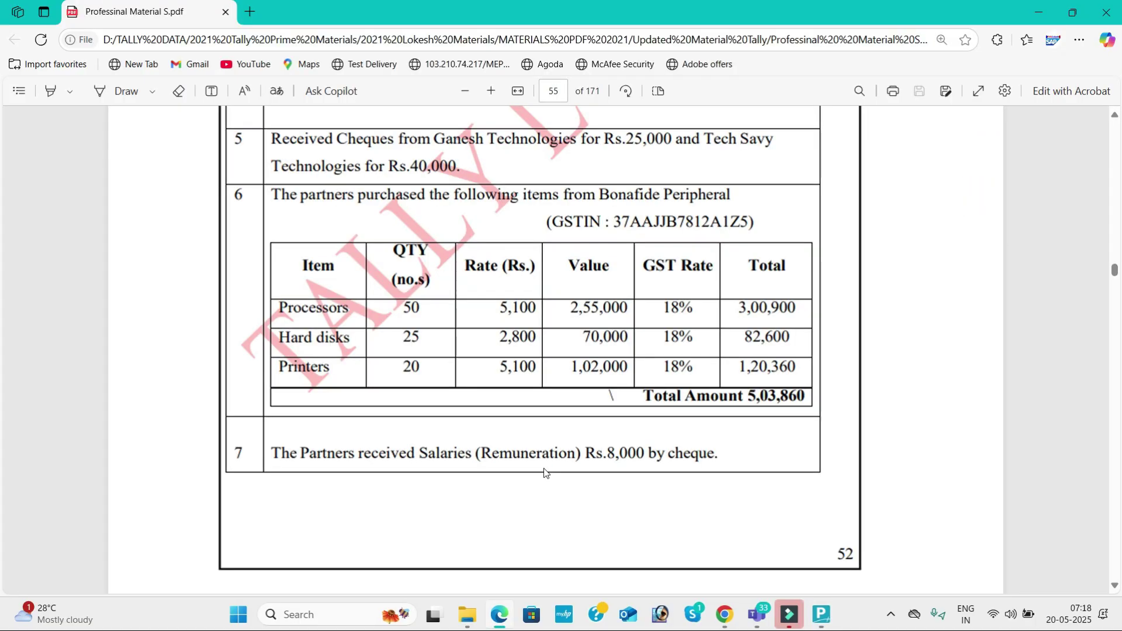
{"action": "scroll", "coordinate": [1118, 483], "scroll_direction": "down", "scroll_amount": 2}
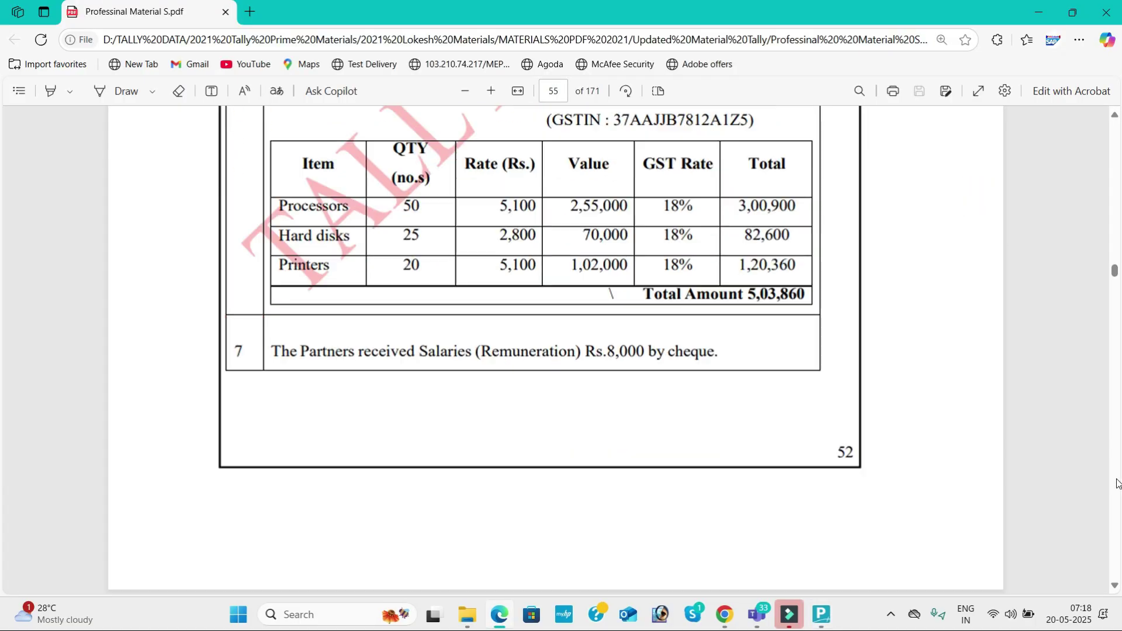
{"action": "scroll", "coordinate": [1118, 483], "scroll_direction": "down", "scroll_amount": 20}
{"action": "scroll", "coordinate": [1118, 485], "scroll_direction": "down", "scroll_amount": 20}
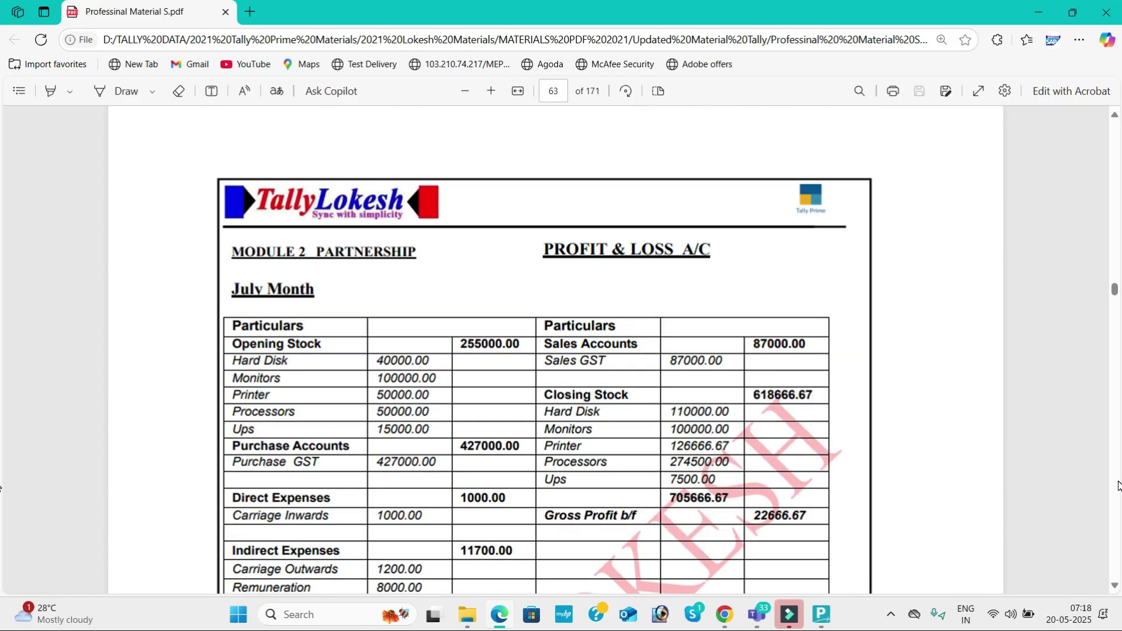
{"action": "scroll", "coordinate": [1118, 485], "scroll_direction": "down", "scroll_amount": 8}
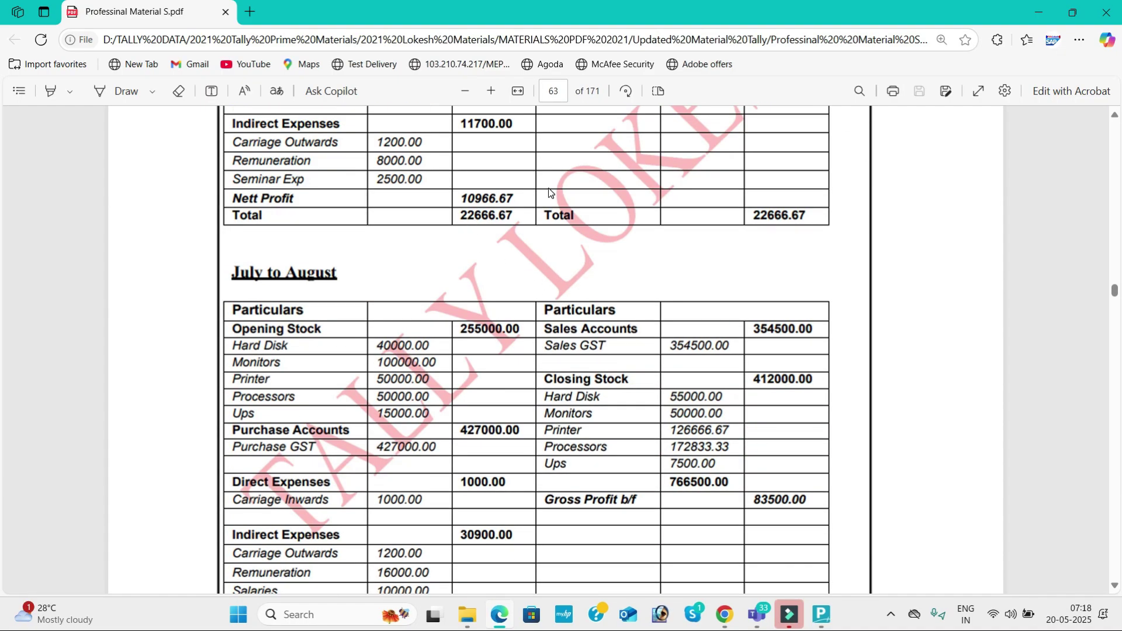
{"action": "left_click", "coordinate": [1115, 116]}
{"action": "scroll", "coordinate": [1114, 116], "scroll_direction": "up", "scroll_amount": 6}
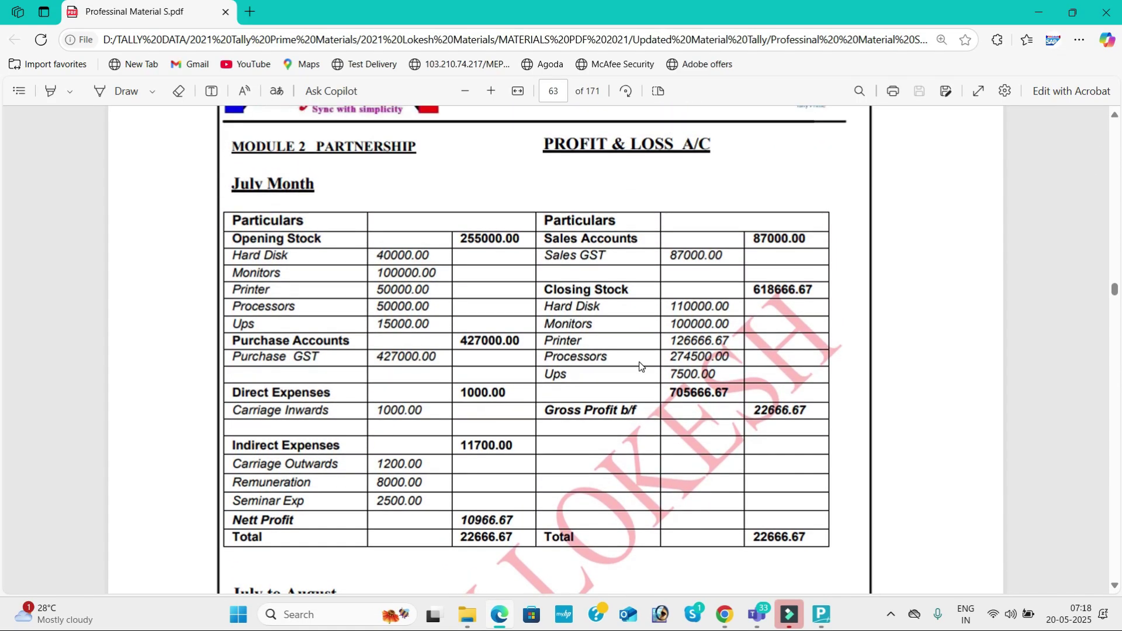
{"action": "key", "text": "alt+Tab"}
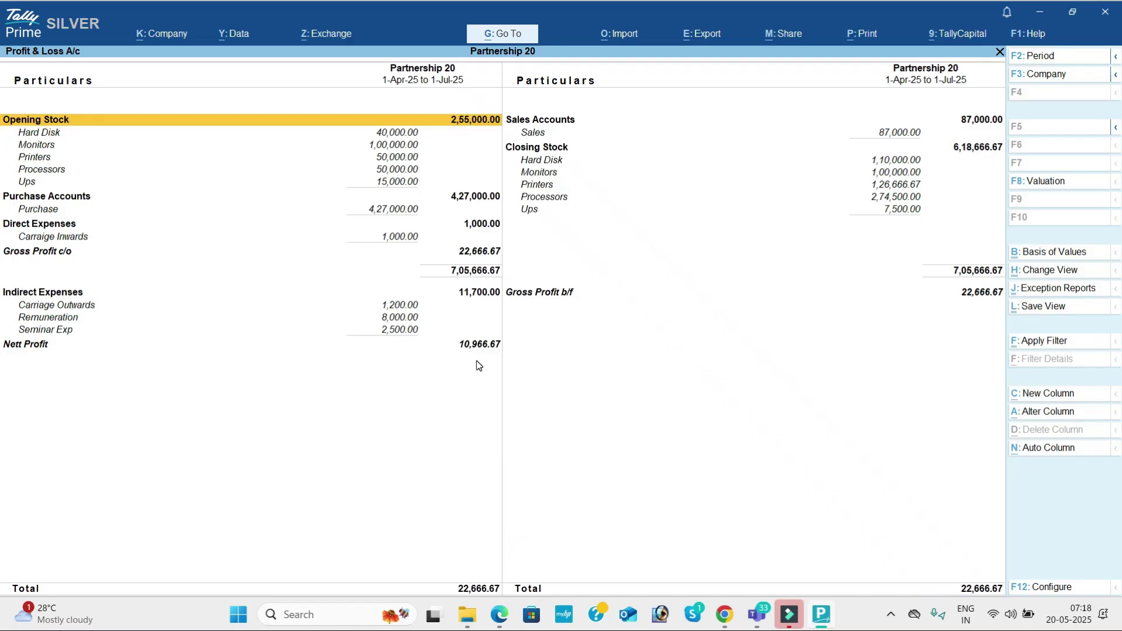
Close the Profit & Loss A/c and open the Stock Summary.
{"action": "key", "text": "Escape"}
{"action": "key", "text": "Down"}
{"action": "key", "text": "Return"}
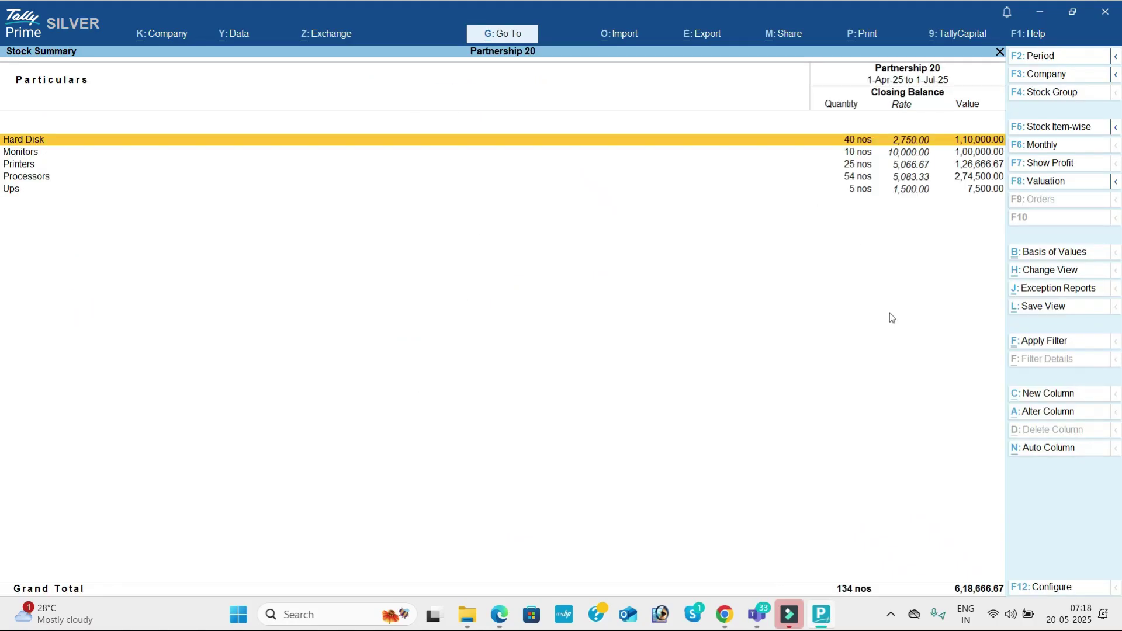
Configure the Stock Summary to show goods inwards and goods outwards.
{"action": "left_click", "coordinate": [1050, 583]}
{"action": "key", "text": "Down"}
{"action": "key", "text": "Down"}
{"action": "key", "text": "Down"}
{"action": "key", "text": "Down"}
{"action": "key", "text": "Down"}
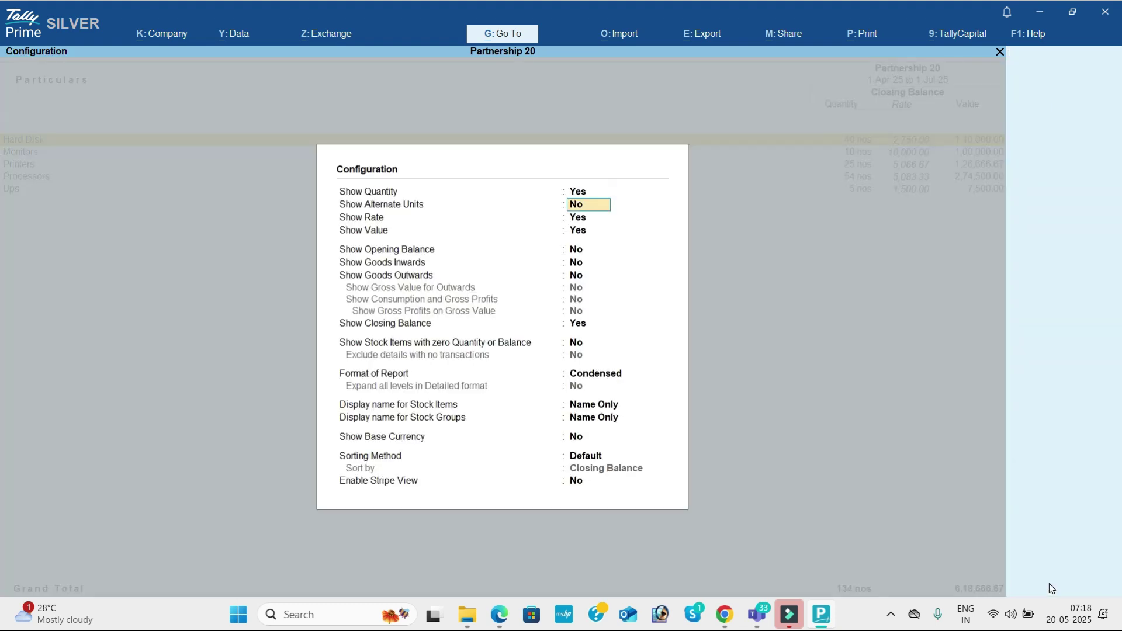
{"action": "key", "text": "y"}
{"action": "key", "text": "y"}
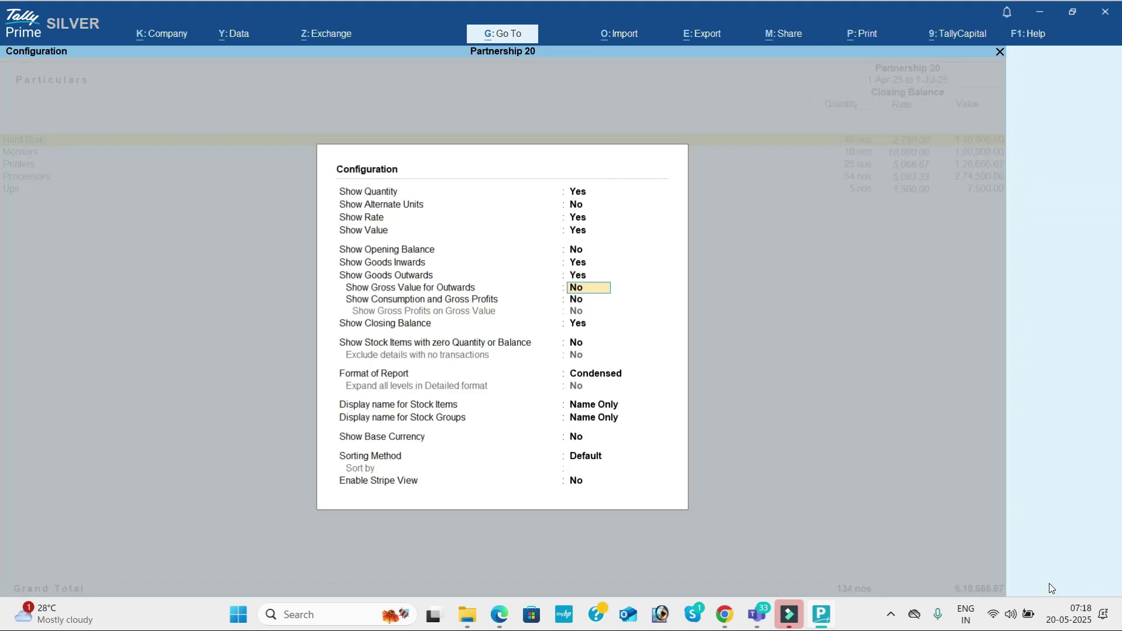
{"action": "key", "text": "ctrl+a"}
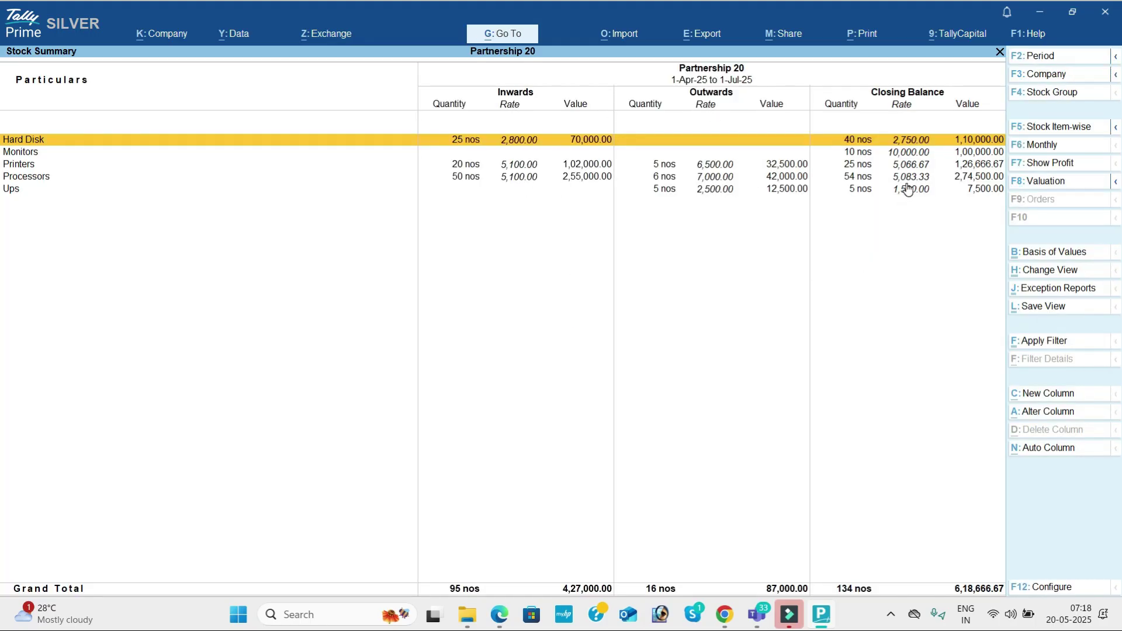
Close the Stock Summary and open the Dashboard.
{"action": "key", "text": "Escape"}
{"action": "key", "text": "Down"}
{"action": "key", "text": "Down"}
{"action": "key", "text": "Down"}
{"action": "key", "text": "Return"}
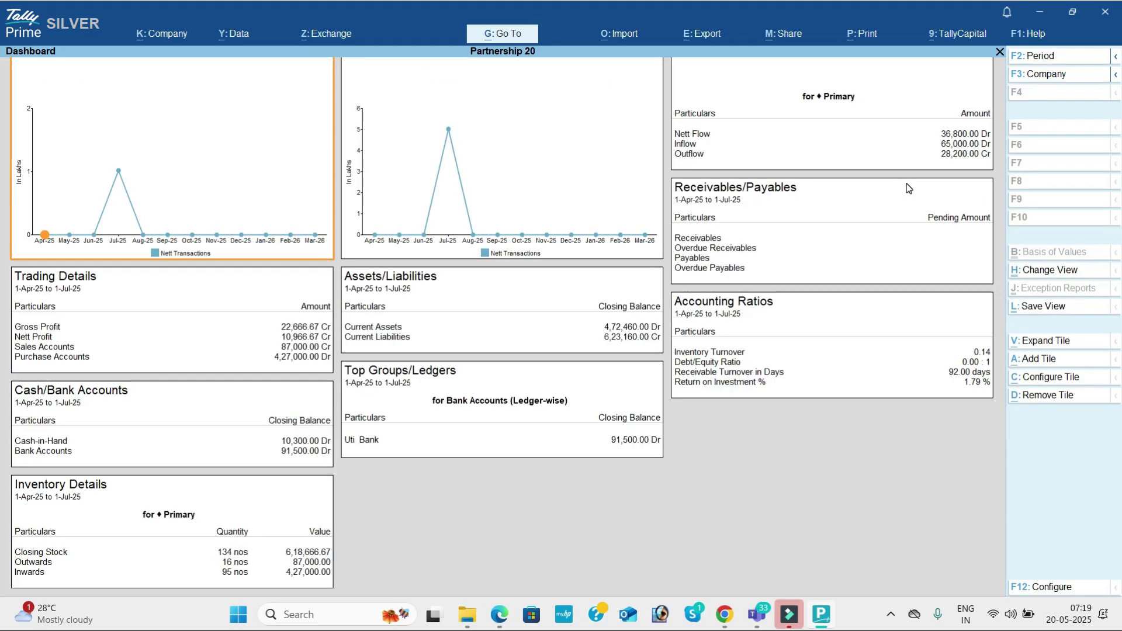
Leave the Dashboard and open the Trial Balance from the additional reports.
{"action": "key", "text": "Escape"}
{"action": "key", "text": "d"}
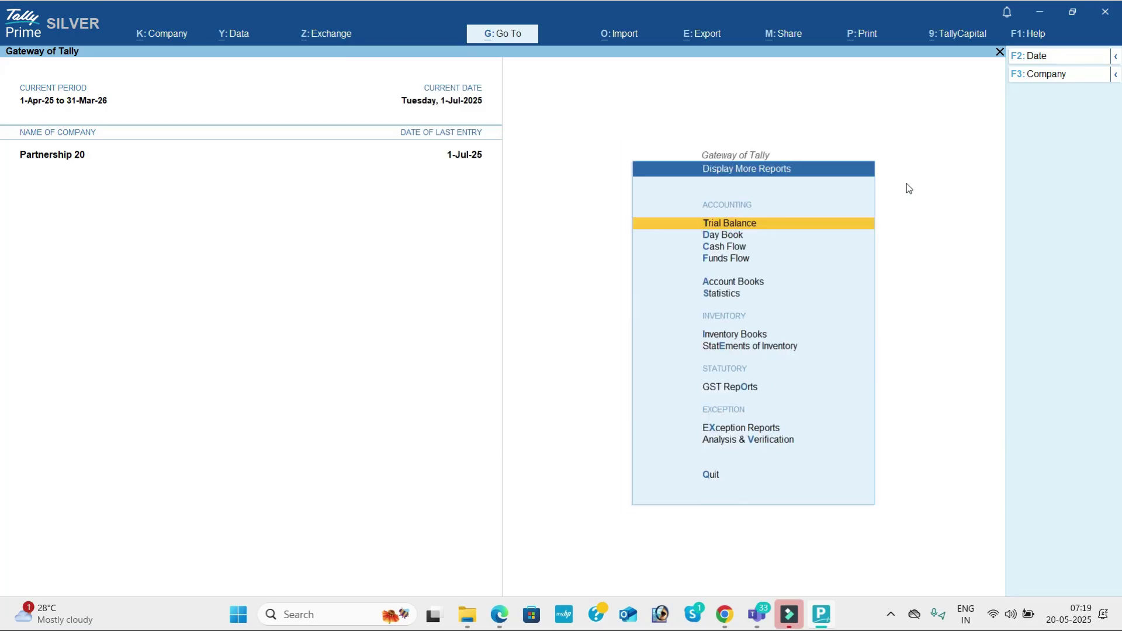
{"action": "key", "text": "Return"}
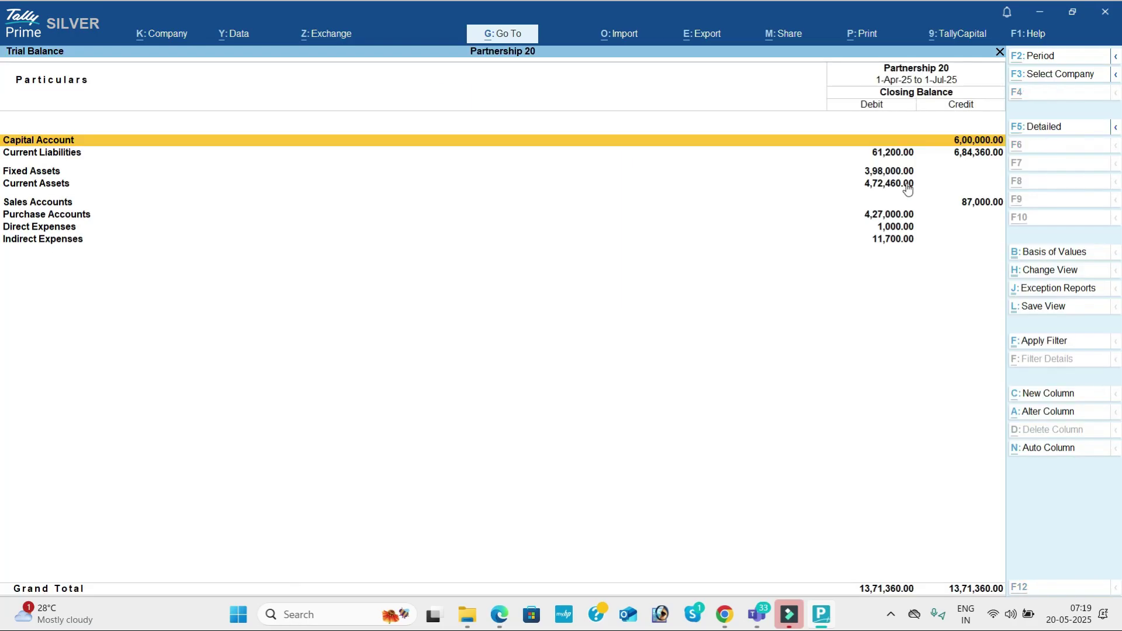
{"action": "key", "text": "alt+F5"}
Close the Trial Balance and open the Cash/Bank Summary from the Account Books.
{"action": "key", "text": "Escape"}
{"action": "key", "text": "Down"}
{"action": "key", "text": "Down"}
{"action": "key", "text": "Down"}
{"action": "key", "text": "Down"}
{"action": "key", "text": "Return"}
{"action": "key", "text": "Return"}
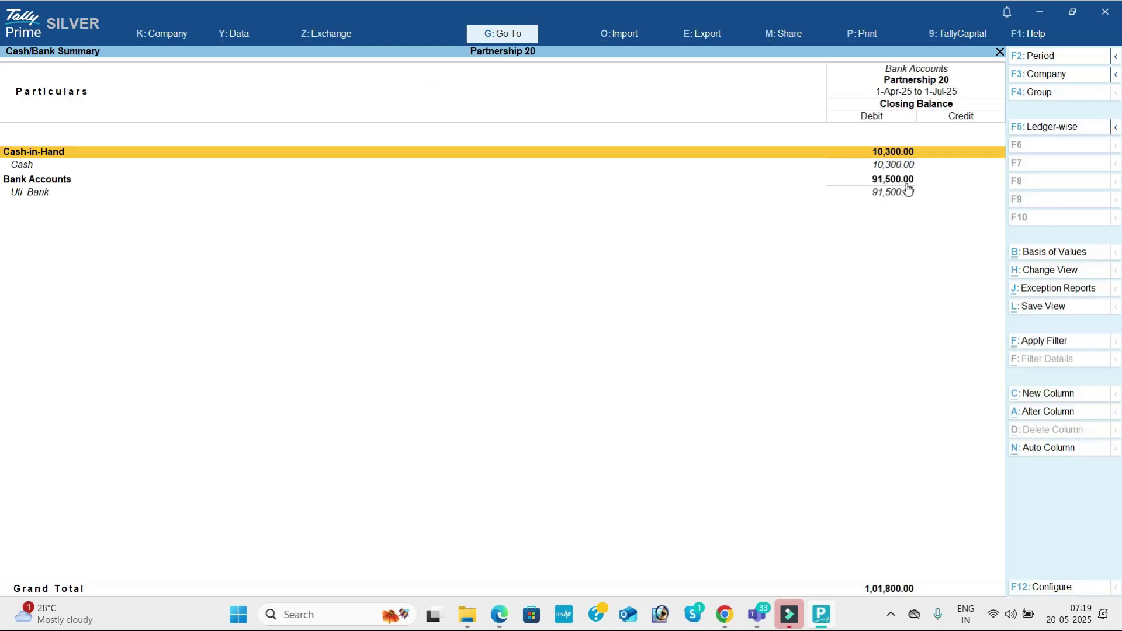
Close the Cash/Bank Summary and view the Purchase Register and the Sales Register in turn.
{"action": "key", "text": "Escape"}
{"action": "key", "text": "Down"}
{"action": "key", "text": "Down"}
{"action": "key", "text": "Down"}
{"action": "key", "text": "Down"}
{"action": "key", "text": "Down"}
{"action": "key", "text": "Down"}
{"action": "key", "text": "Down"}
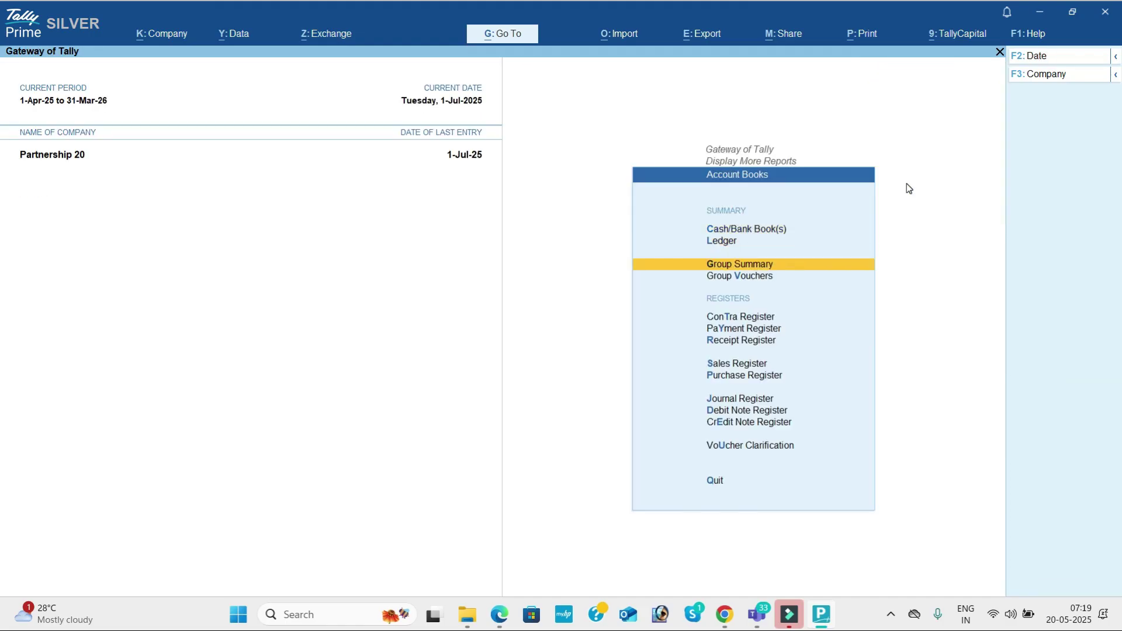
{"action": "key", "text": "Down"}
{"action": "key", "text": "Return"}
{"action": "key", "text": "Escape"}
{"action": "key", "text": "Up"}
{"action": "key", "text": "Return"}
{"action": "key", "text": "Escape"}
View the Receipt, Payment and Contra registers in turn, closing each one after checking it.
{"action": "key", "text": "Up"}
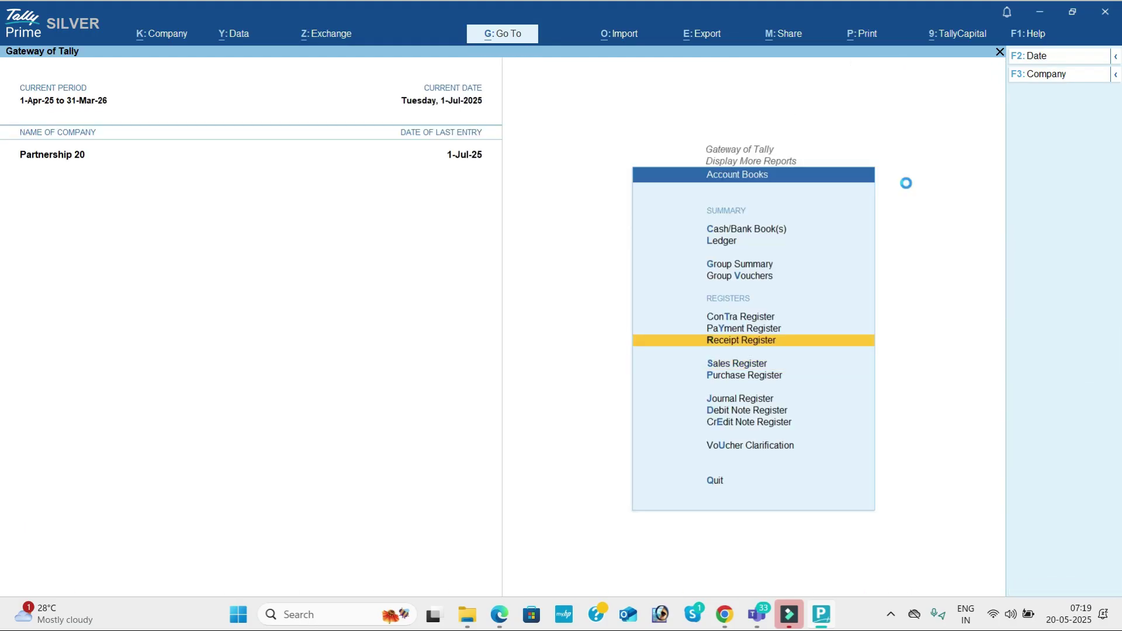
{"action": "key", "text": "Return"}
{"action": "key", "text": "Escape"}
{"action": "key", "text": "Up"}
{"action": "key", "text": "Return"}
{"action": "key", "text": "Return"}
{"action": "key", "text": "Escape"}
{"action": "key", "text": "Escape"}
{"action": "key", "text": "Up"}
{"action": "key", "text": "Return"}
{"action": "key", "text": "Escape"}
Leave the Account Books and open the Stock Query for Monitors under Statements of Inventory.
{"action": "key", "text": "Escape"}
{"action": "key", "text": "Down"}
{"action": "key", "text": "Down"}
{"action": "key", "text": "Down"}
{"action": "key", "text": "Return"}
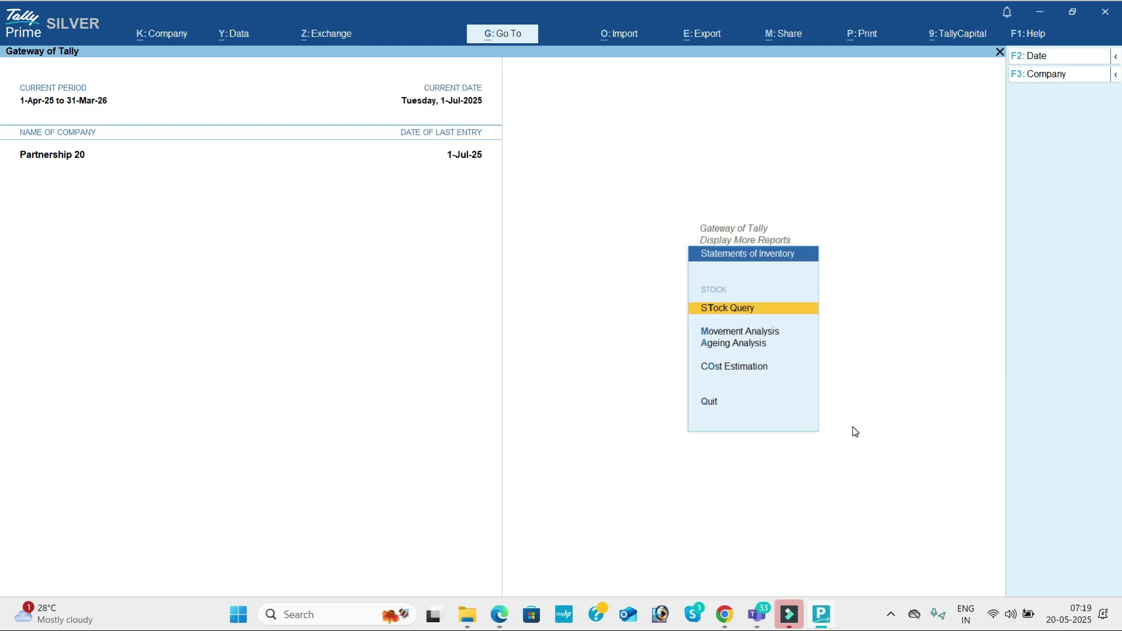
{"action": "key", "text": "Return"}
{"action": "key", "text": "Down"}
{"action": "key", "text": "Return"}
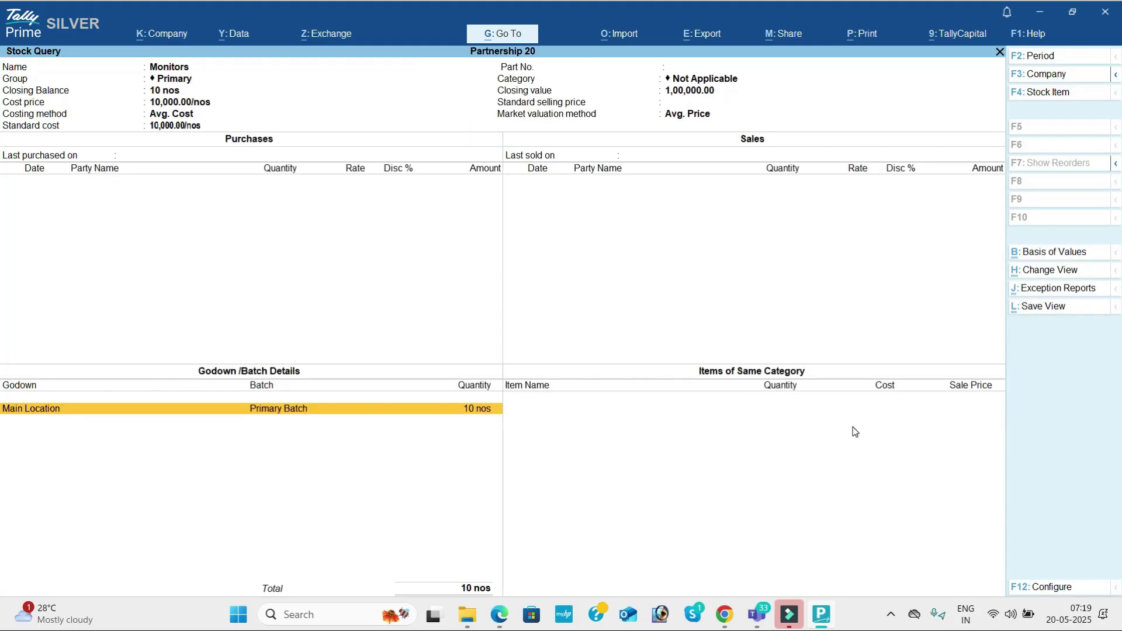
Switch the Stock Query to the Hard Disk item, then return to the additional reports list.
{"action": "key", "text": "F4"}
{"action": "key", "text": "Up"}
{"action": "key", "text": "Return"}
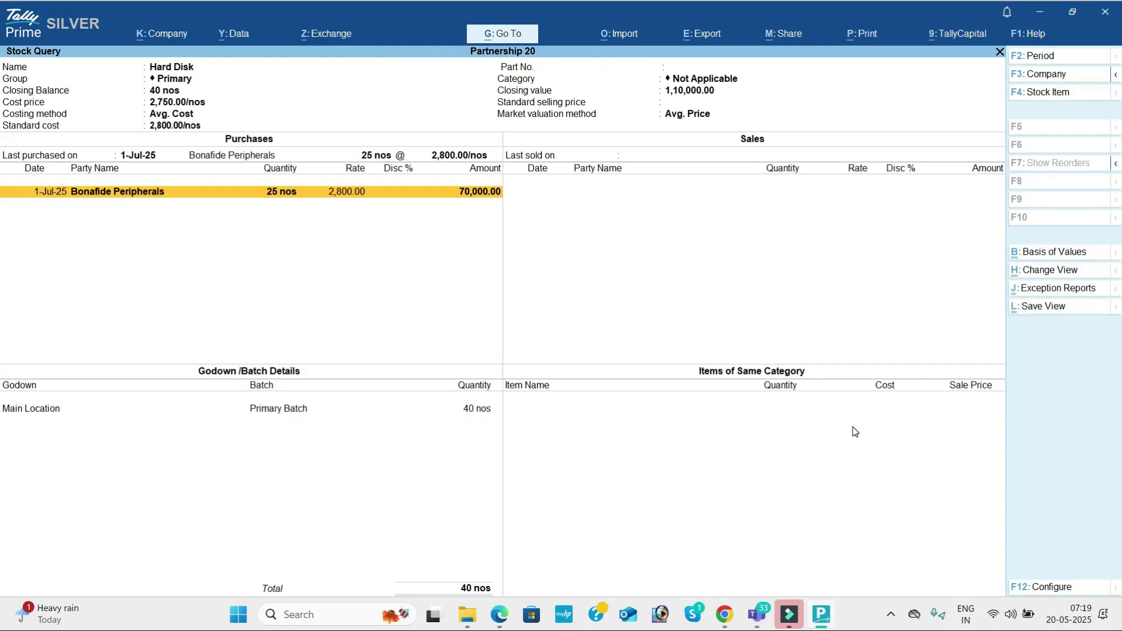
{"action": "key", "text": "Escape"}
{"action": "key", "text": "Escape"}
{"action": "key", "text": "Escape"}
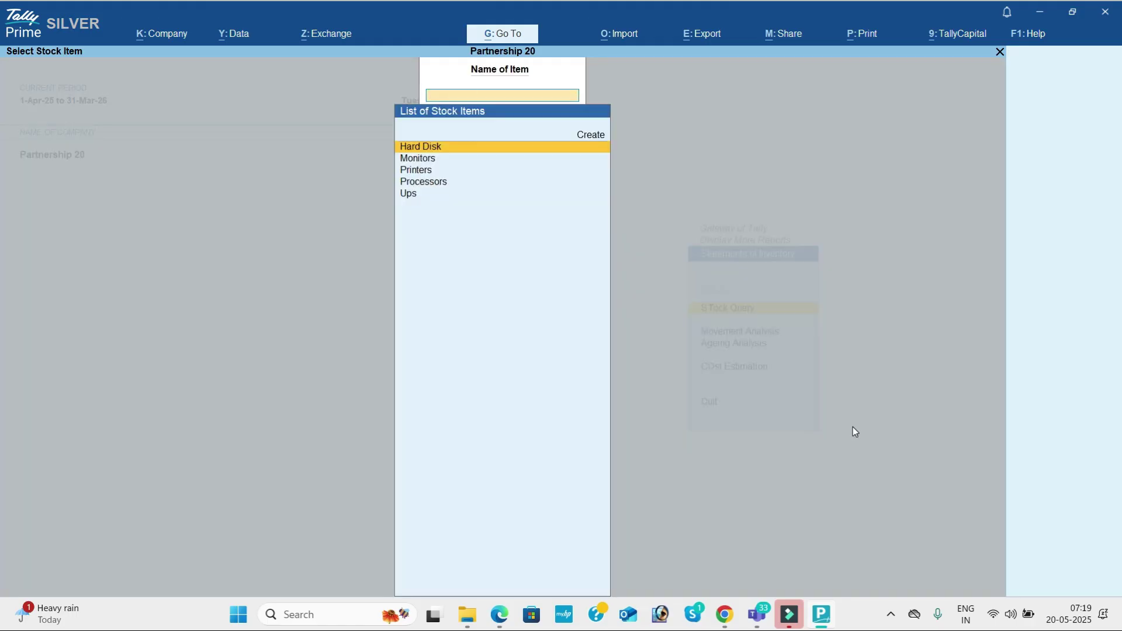
Open the Statistics report and go through the voucher types, checking Payment, Purchase, Receipt and Sales.
{"action": "key", "text": "Up"}
{"action": "key", "text": "Up"}
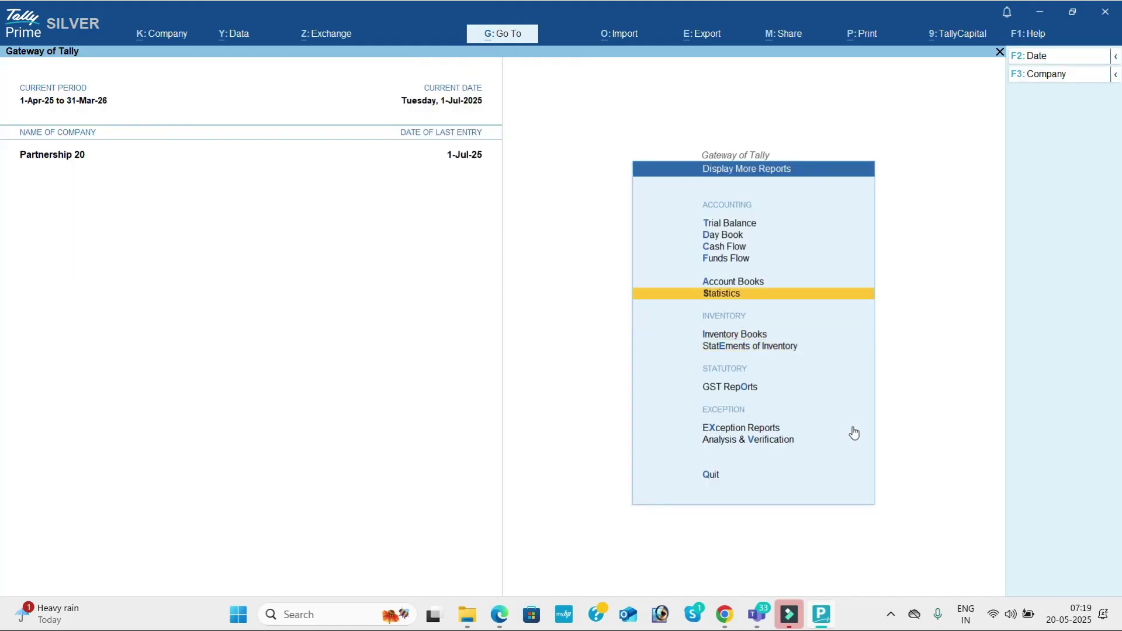
{"action": "key", "text": "Return"}
{"action": "key", "text": "Down"}
{"action": "key", "text": "Down"}
{"action": "key", "text": "Down"}
{"action": "key", "text": "Down"}
{"action": "key", "text": "Down"}
{"action": "key", "text": "Down"}
{"action": "key", "text": "Down"}
{"action": "key", "text": "Down"}
{"action": "key", "text": "Down"}
{"action": "key", "text": "Down"}
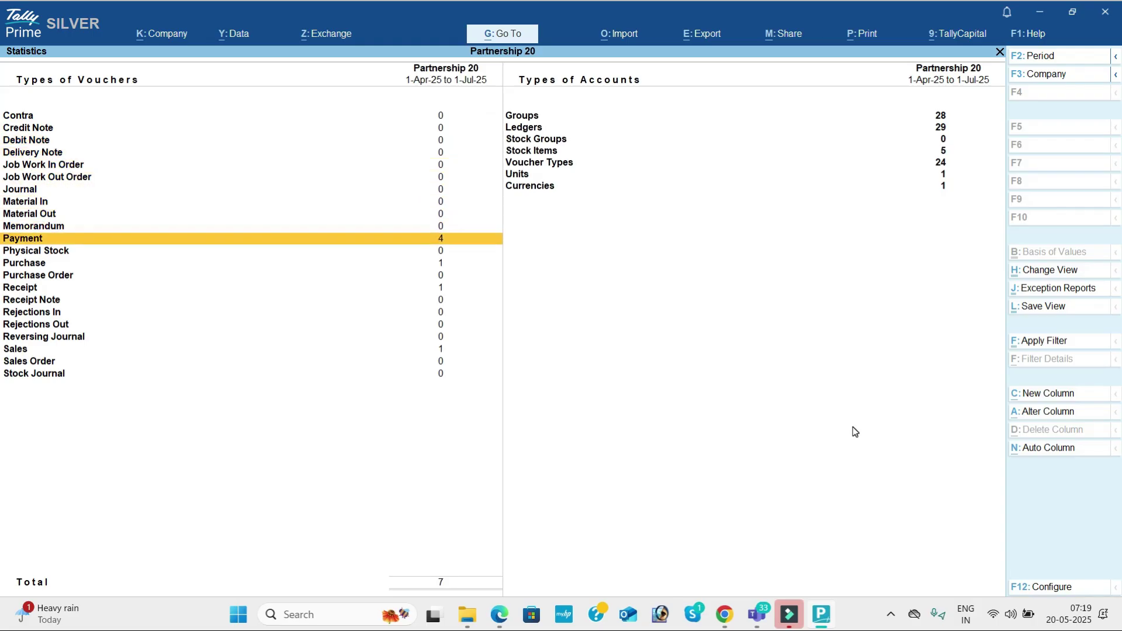
{"action": "key", "text": "Down"}
{"action": "key", "text": "Down"}
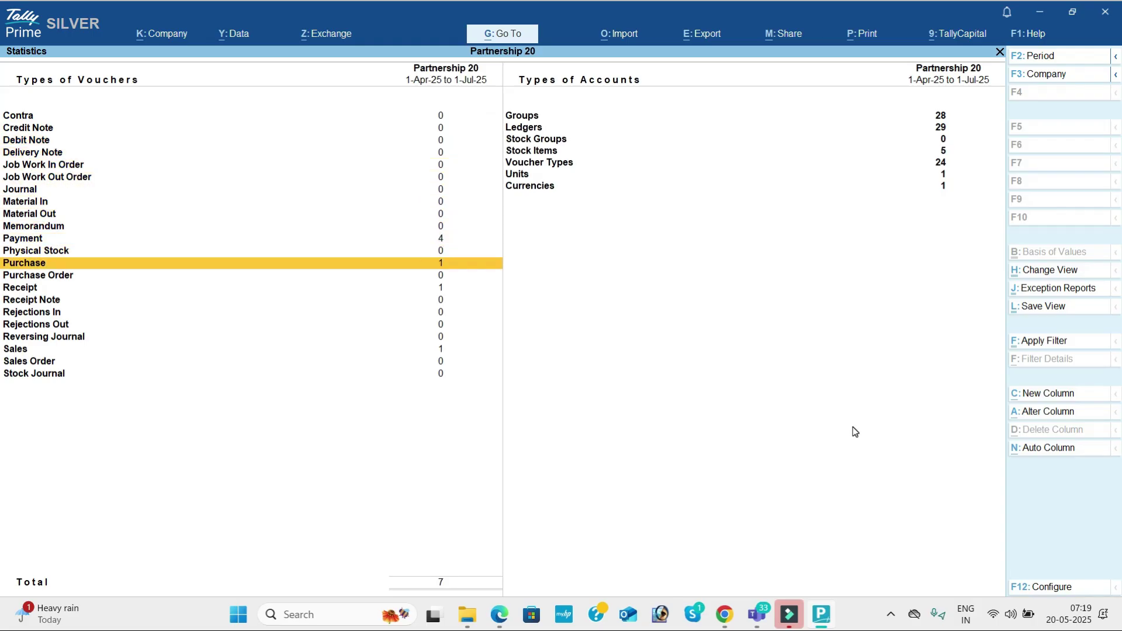
{"action": "key", "text": "Down"}
{"action": "key", "text": "Down"}
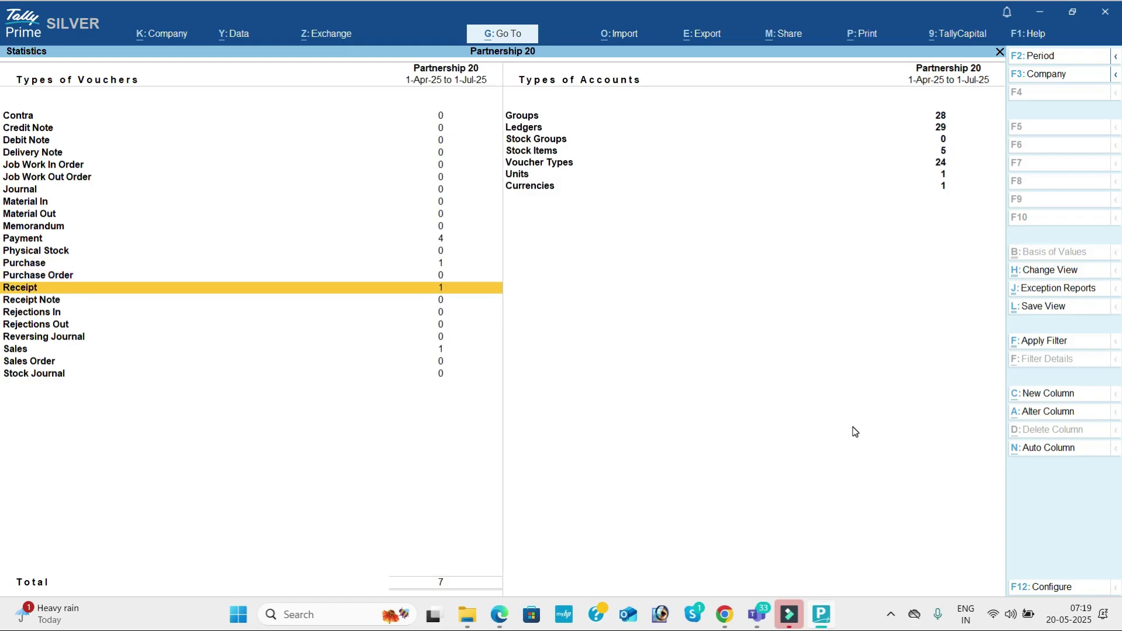
{"action": "key", "text": "Down"}
{"action": "key", "text": "Down"}
{"action": "key", "text": "Down"}
{"action": "key", "text": "Down"}
{"action": "key", "text": "Down"}
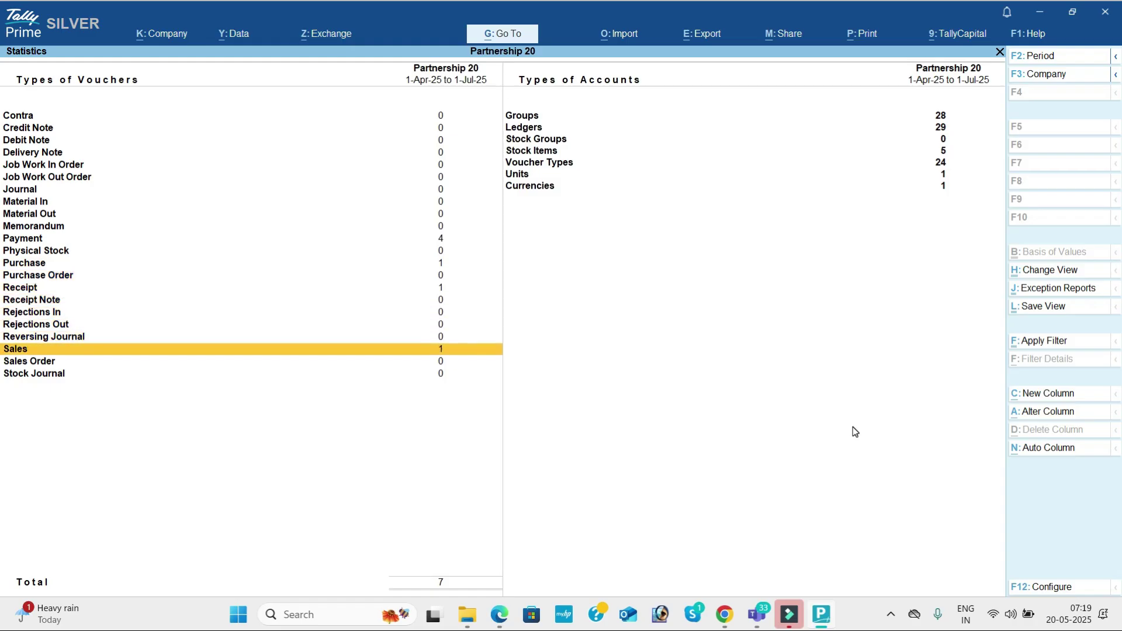
Go through the Types of Accounts in the Statistics report, including groups, ledgers, stock items and units.
{"action": "key", "text": "Right"}
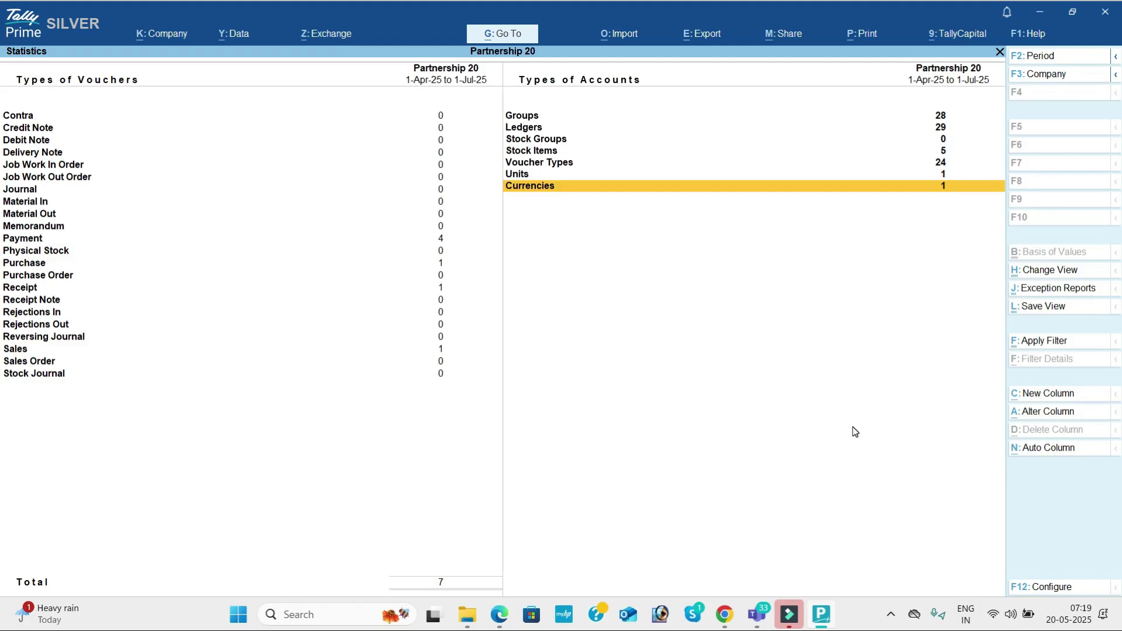
{"action": "key", "text": "Up"}
{"action": "key", "text": "Up"}
{"action": "key", "text": "Up"}
{"action": "key", "text": "Up"}
{"action": "key", "text": "Up"}
{"action": "key", "text": "Up"}
{"action": "key", "text": "Down"}
{"action": "key", "text": "Down"}
{"action": "key", "text": "Down"}
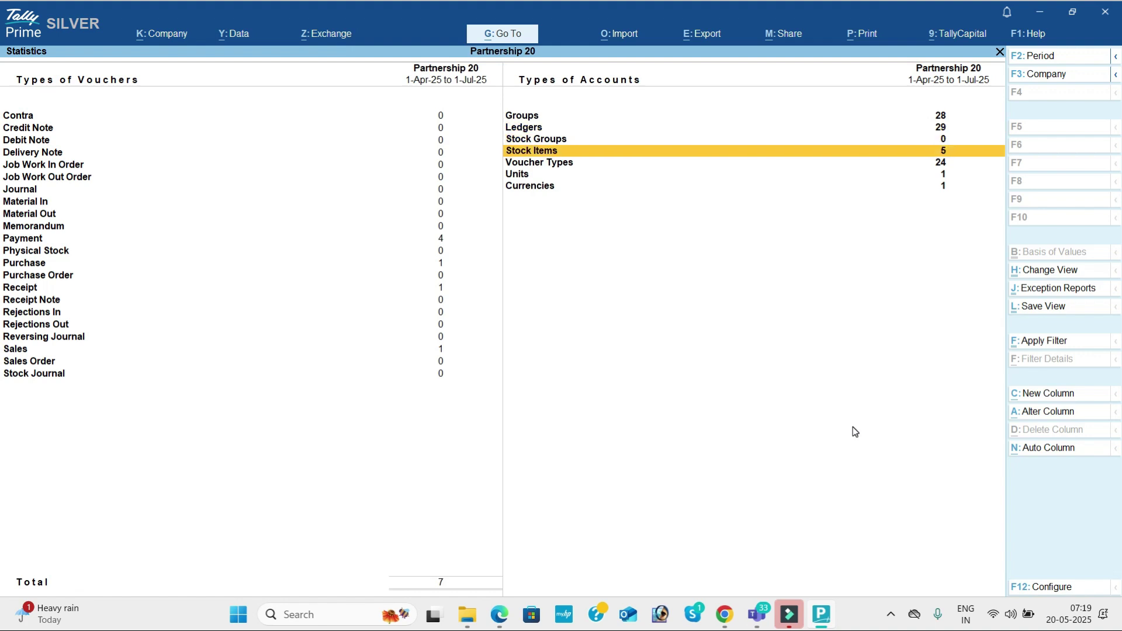
{"action": "key", "text": "Down"}
{"action": "key", "text": "Down"}
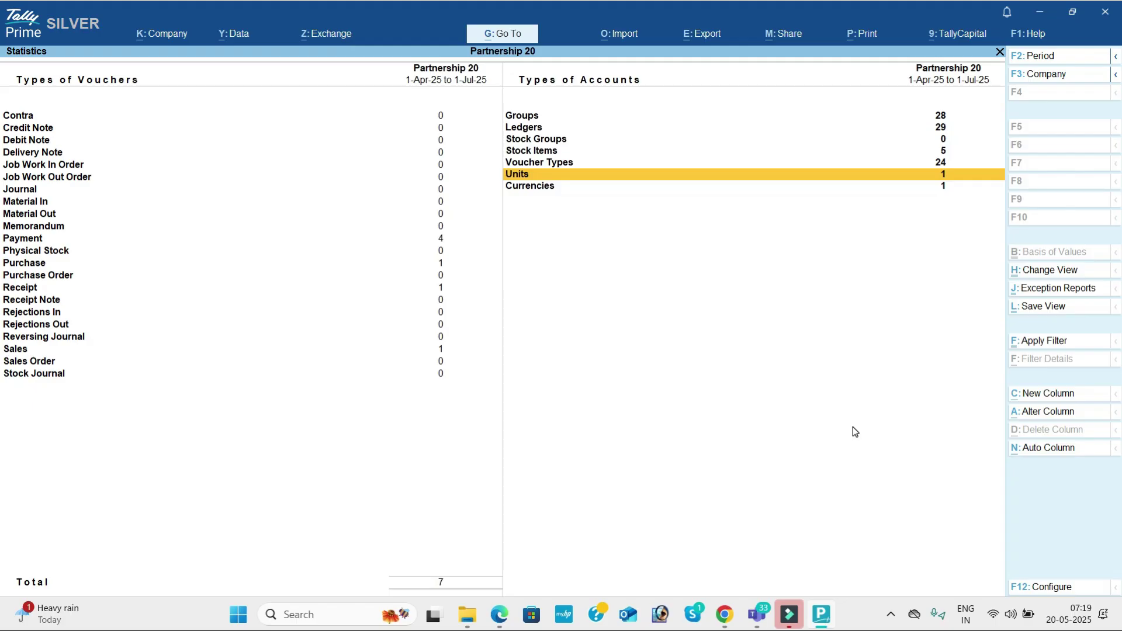
Close the Statistics report and open voucher entry from the Gateway of Tally.
{"action": "key", "text": "Escape"}
{"action": "key", "text": "Escape"}
{"action": "key", "text": "Up"}
{"action": "key", "text": "Up"}
{"action": "key", "text": "Up"}
{"action": "key", "text": "Up"}
{"action": "key", "text": "Up"}
{"action": "key", "text": "Up"}
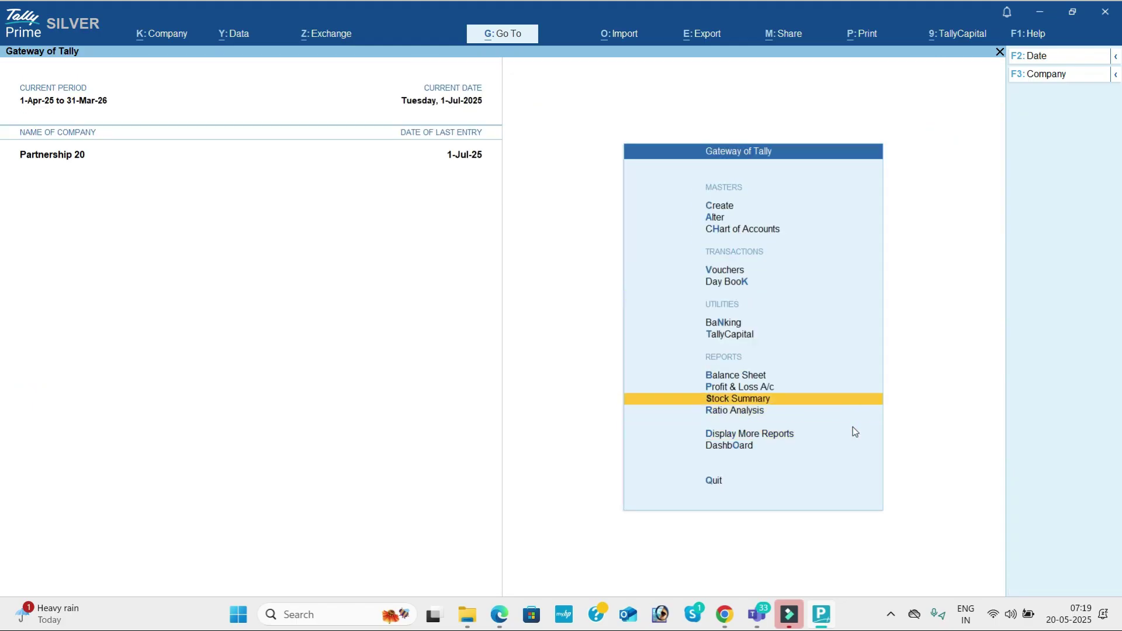
{"action": "key", "text": "Up"}
{"action": "key", "text": "Up"}
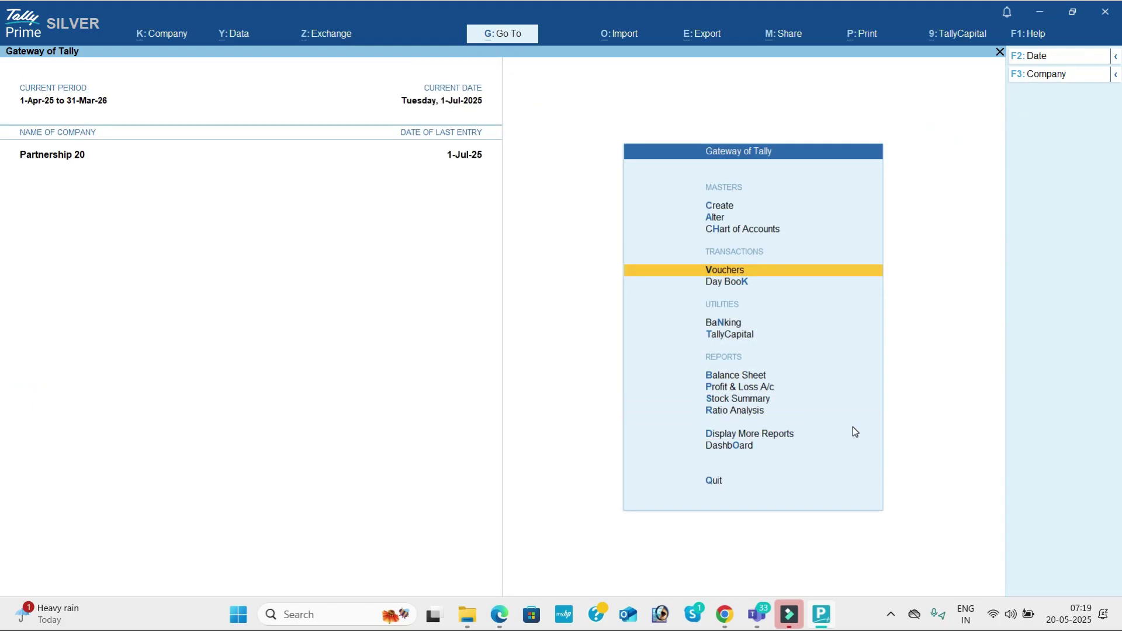
{"action": "key", "text": "Return"}
Switch to the PDF material and find the July transactions on page 55.
{"action": "key", "text": "alt+Tab"}
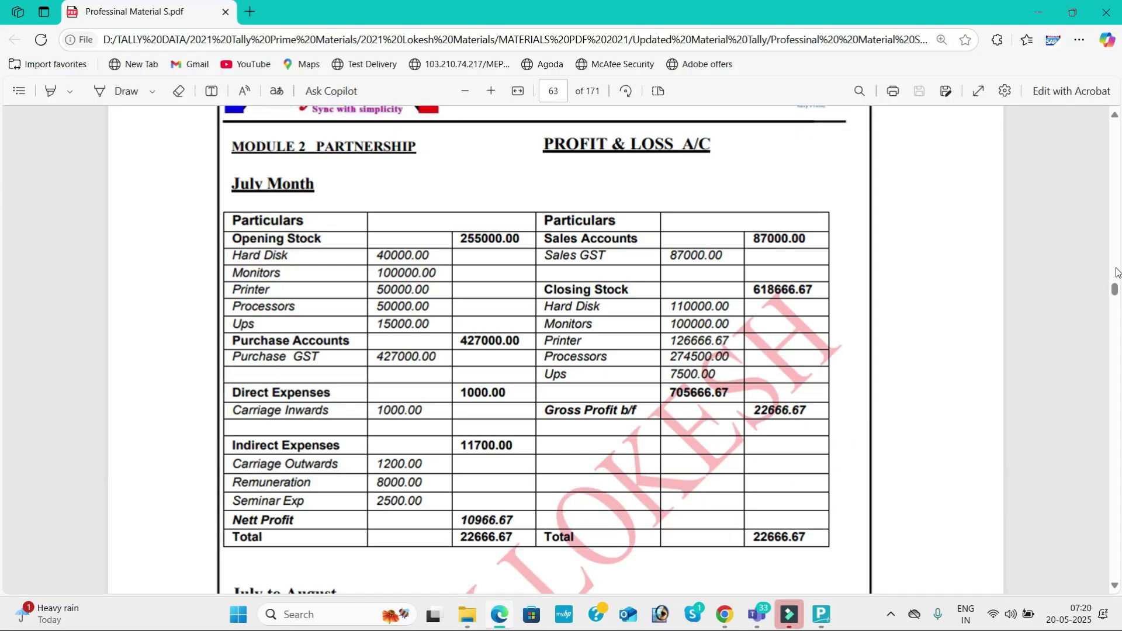
{"action": "scroll", "coordinate": [1116, 257], "scroll_direction": "up", "scroll_amount": 10}
{"action": "scroll", "coordinate": [1117, 257], "scroll_direction": "up", "scroll_amount": 10}
{"action": "scroll", "coordinate": [1116, 257], "scroll_direction": "up", "scroll_amount": 10}
{"action": "scroll", "coordinate": [1116, 258], "scroll_direction": "up", "scroll_amount": 10}
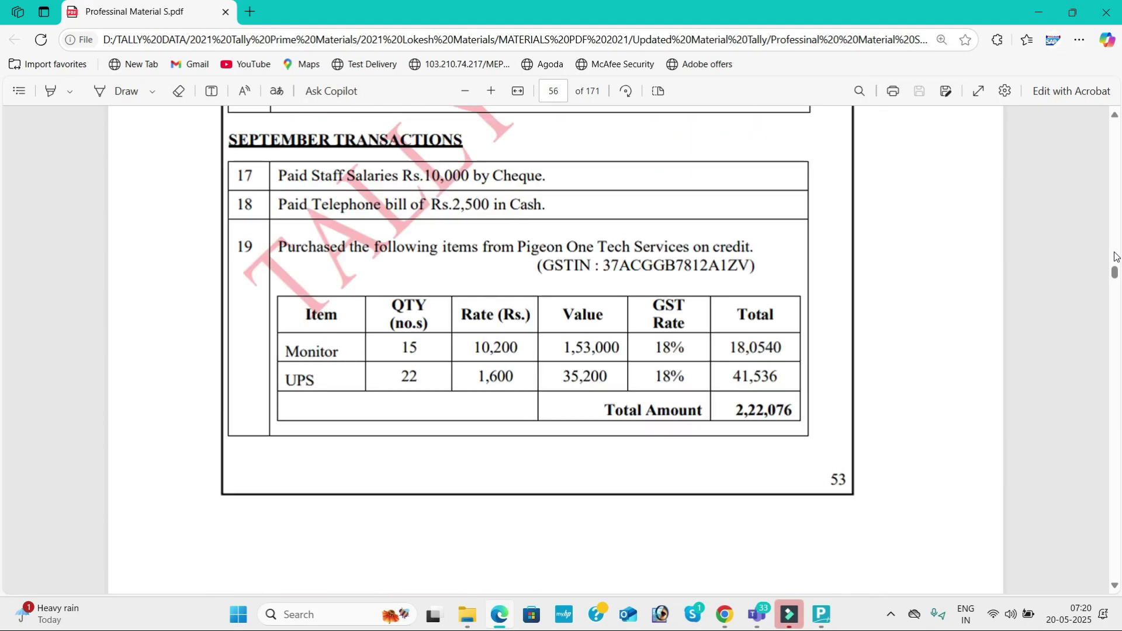
{"action": "scroll", "coordinate": [1116, 258], "scroll_direction": "up", "scroll_amount": 10}
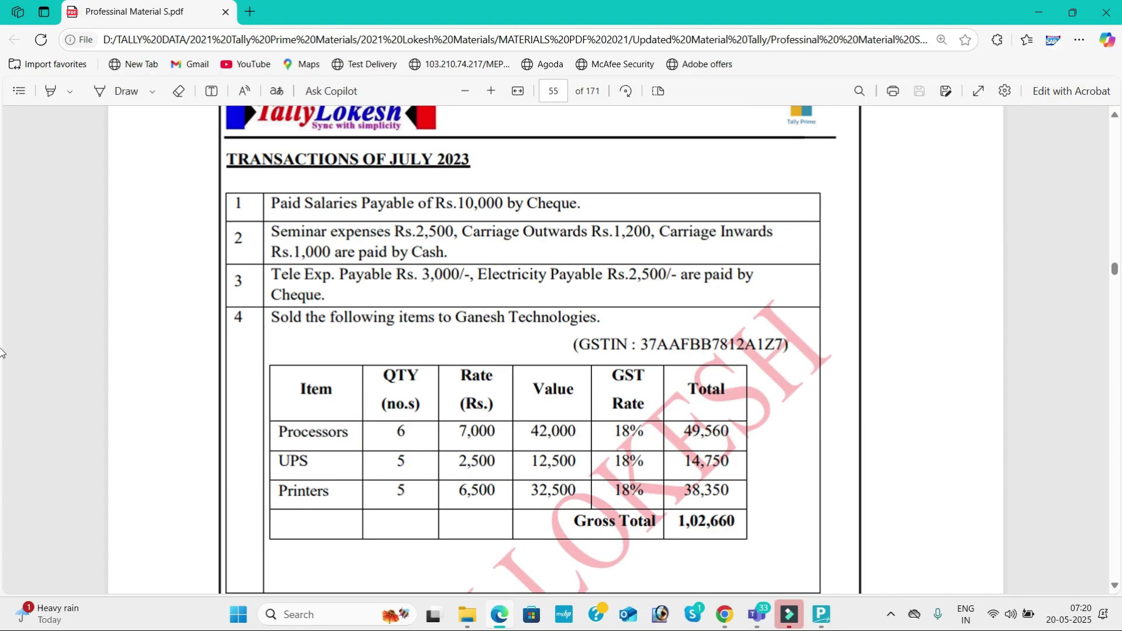
Read through the August transactions 8 to 16 and September transactions 17 to 19 on page 56.
{"action": "scroll", "coordinate": [1118, 391], "scroll_direction": "down", "scroll_amount": 8}
{"action": "scroll", "coordinate": [1118, 390], "scroll_direction": "down", "scroll_amount": 7}
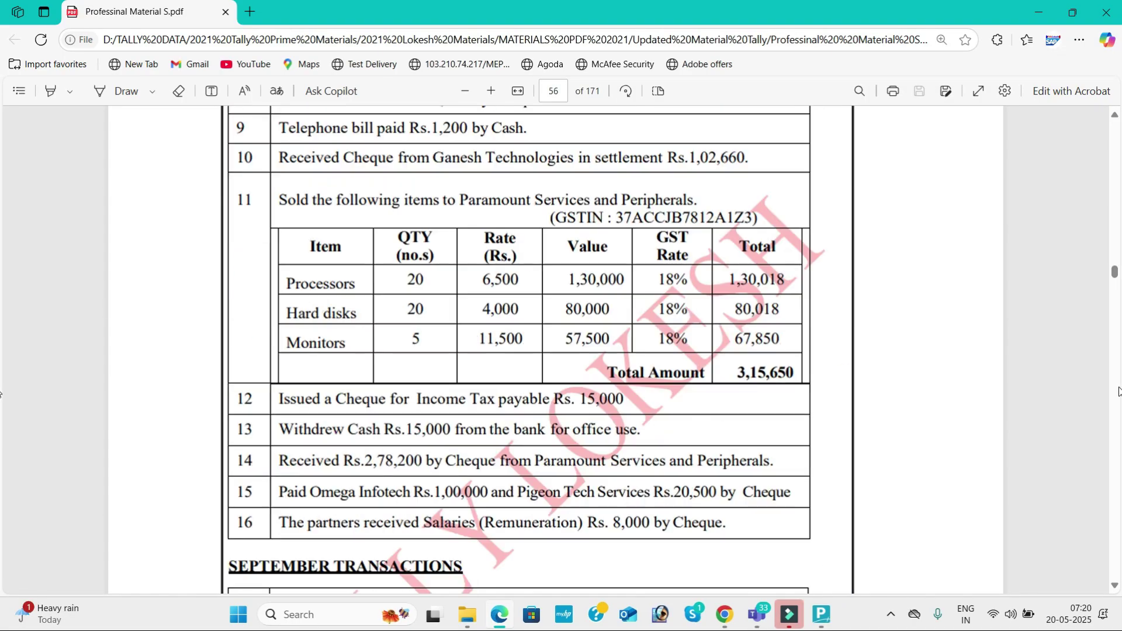
{"action": "left_click", "coordinate": [1115, 115]}
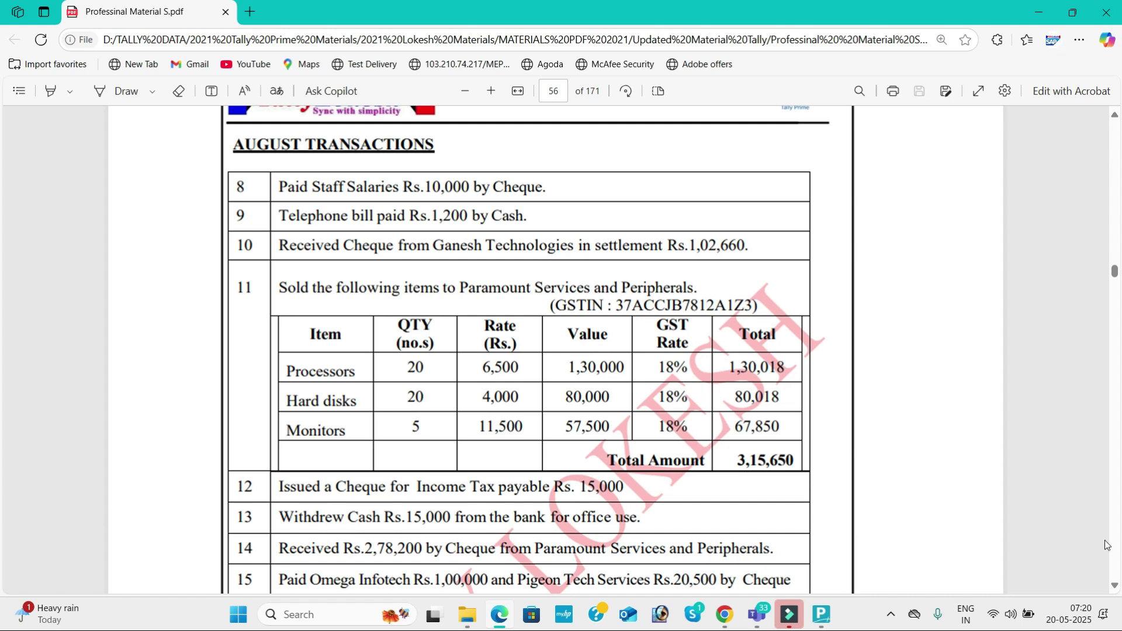
{"action": "left_click", "coordinate": [1114, 587]}
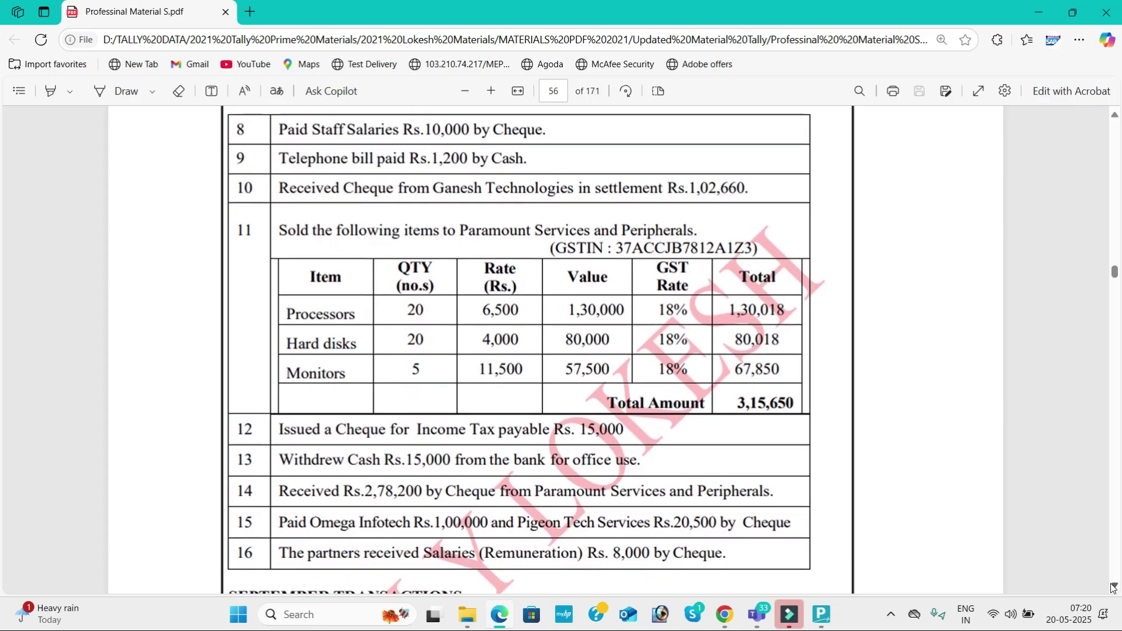
{"action": "left_click", "coordinate": [1113, 587]}
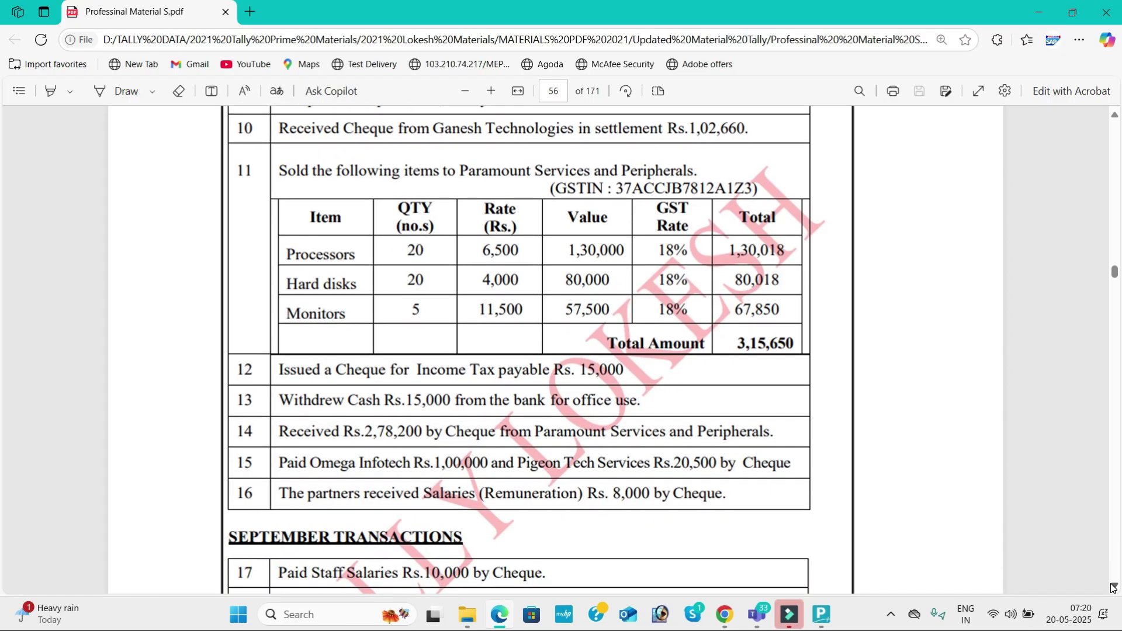
{"action": "left_click", "coordinate": [1113, 586]}
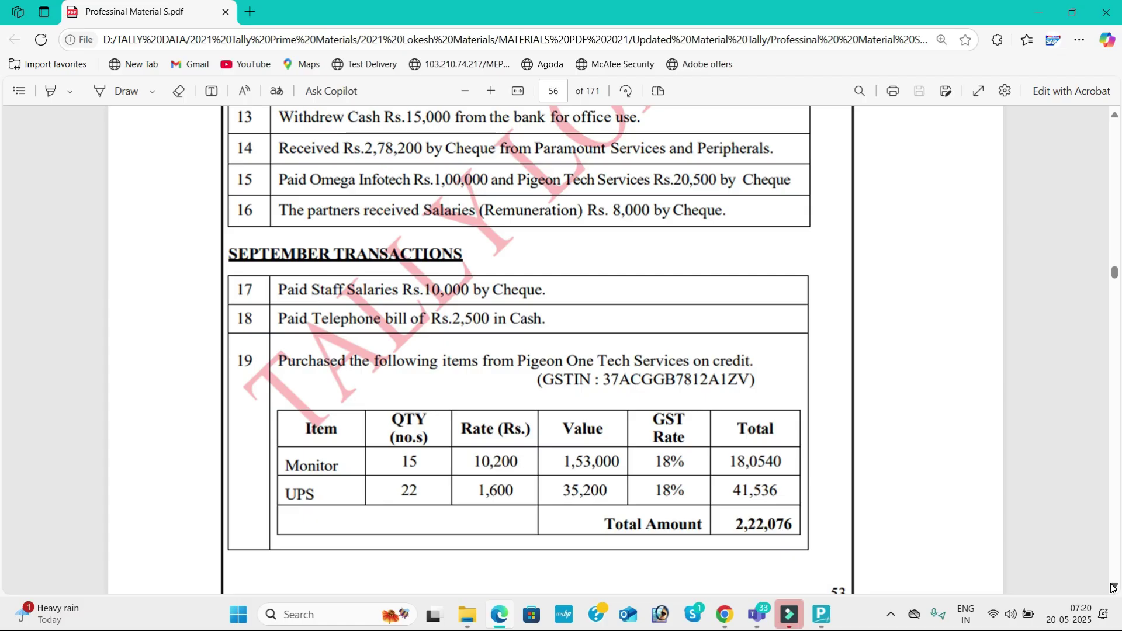
Switch to the Teams meeting window to check its participants, then return to the PDF material.
{"action": "key", "text": "alt+Tab"}
{"action": "key", "text": "alt+Tab"}
{"action": "key", "text": "alt+Tab"}
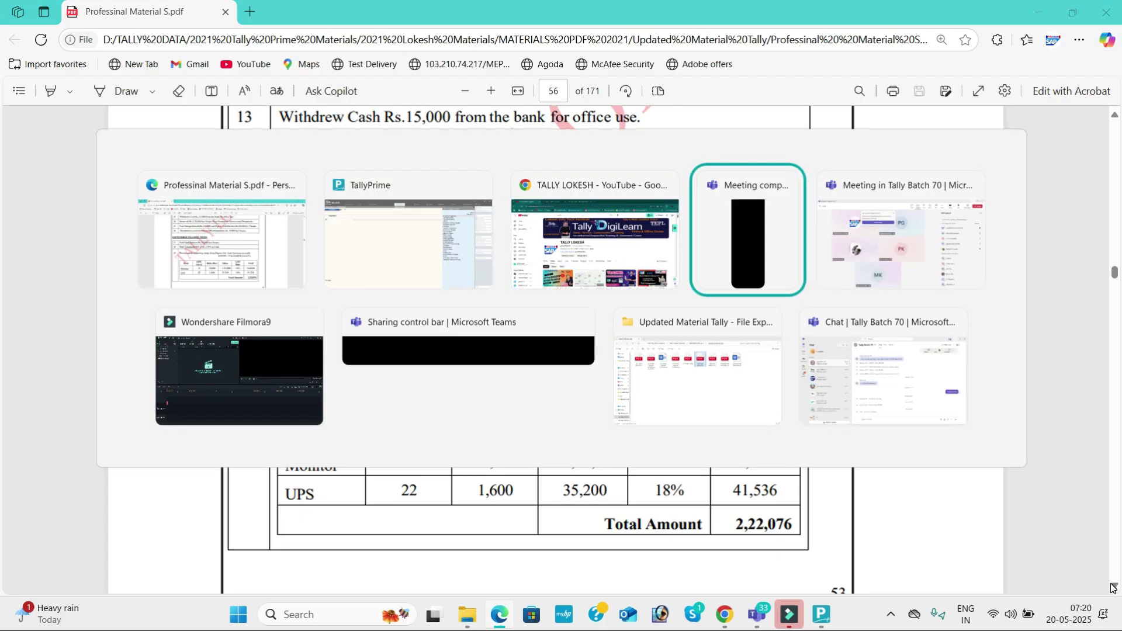
{"action": "key", "text": "alt+Tab"}
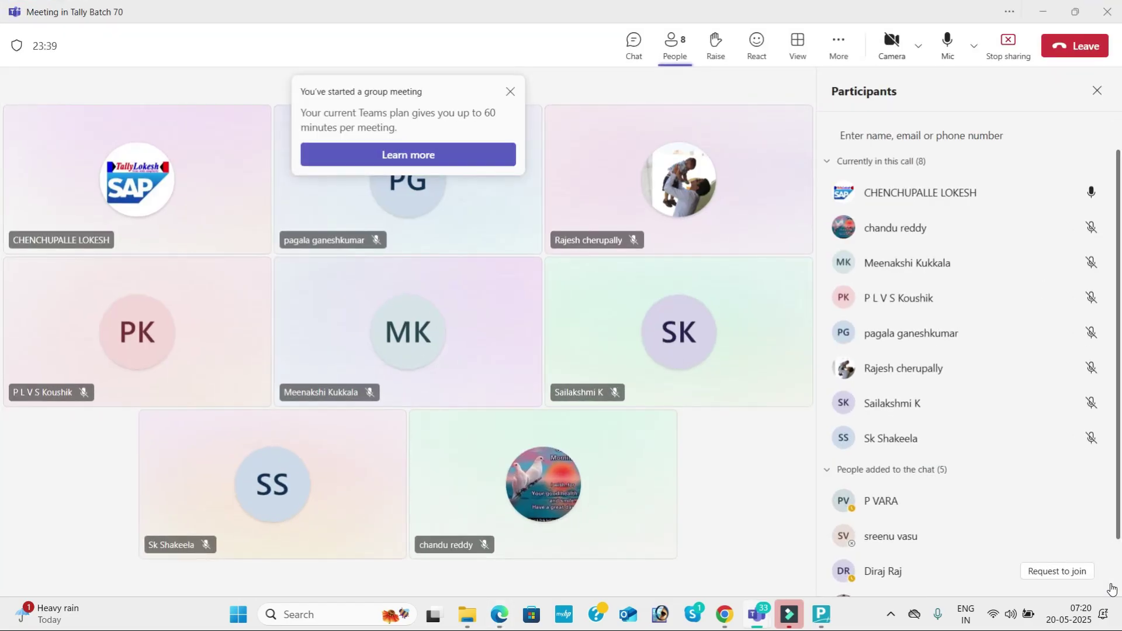
{"action": "key", "text": "alt+Tab"}
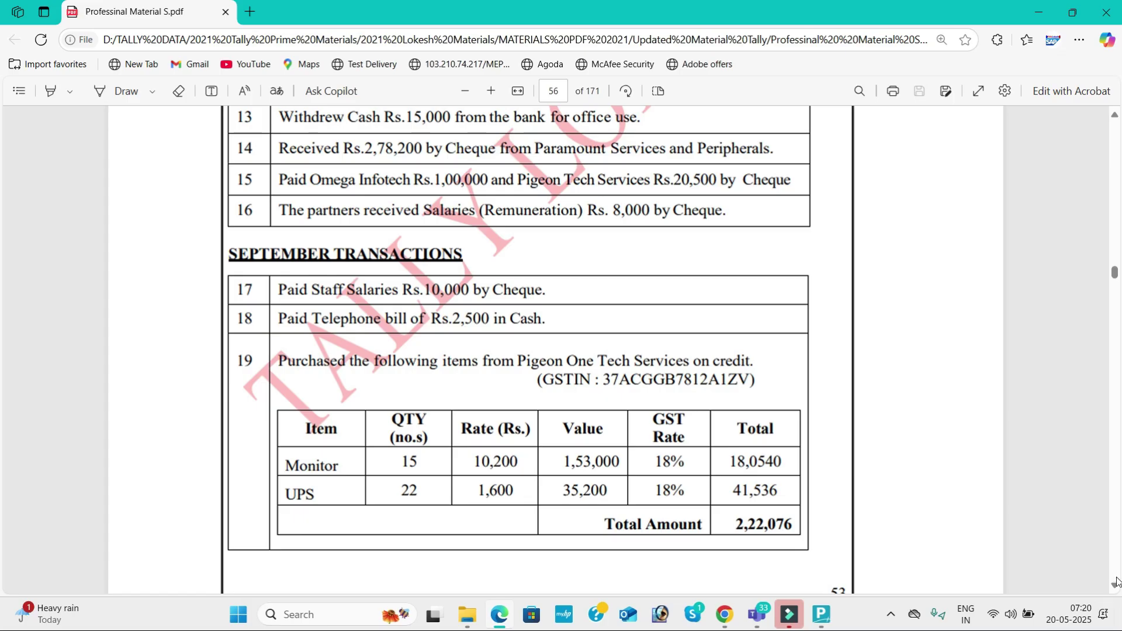
Move on to page 57 of the PDF and read September transactions 20 to 23.
{"action": "left_click", "coordinate": [1116, 585]}
{"action": "left_click", "coordinate": [1115, 586]}
{"action": "left_click", "coordinate": [1115, 585]}
{"action": "left_click", "coordinate": [1115, 585]}
{"action": "scroll", "coordinate": [1115, 586], "scroll_direction": "down", "scroll_amount": 8}
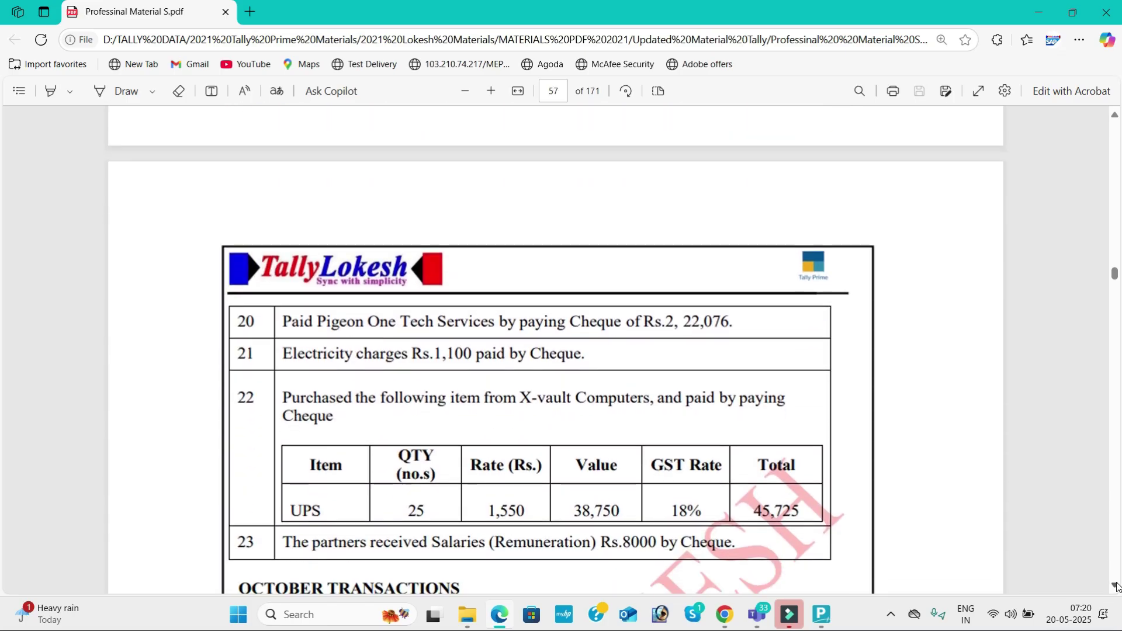
Continue through page 57 of the PDF to the October transactions, starting with transaction 24.
{"action": "left_click", "coordinate": [1115, 586]}
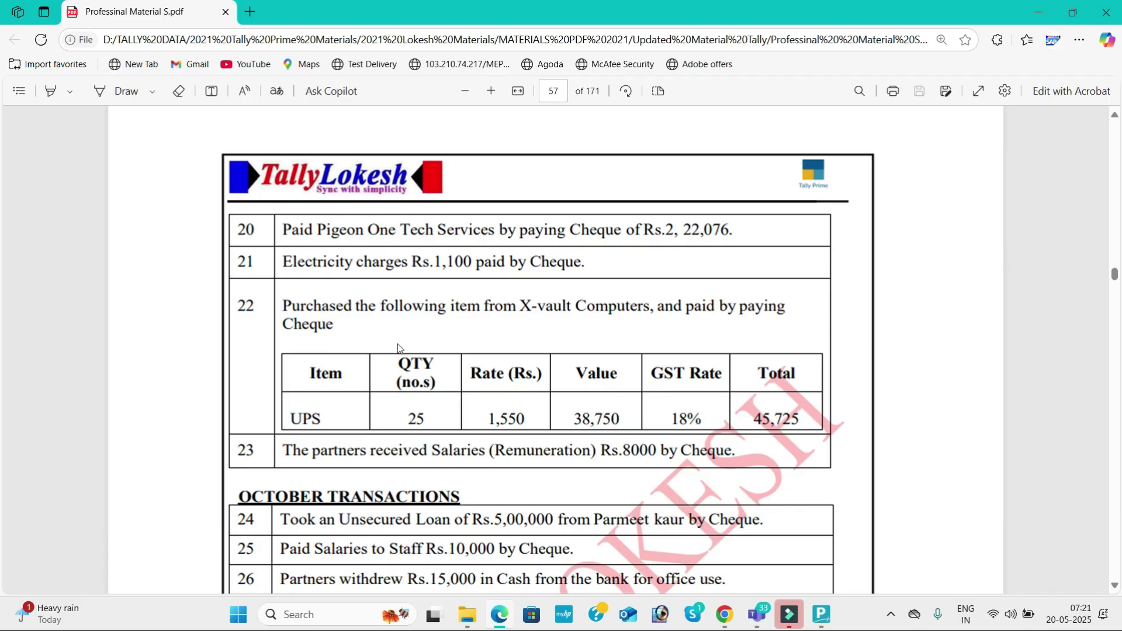
{"action": "scroll", "coordinate": [397, 345], "scroll_direction": "down", "scroll_amount": 4}
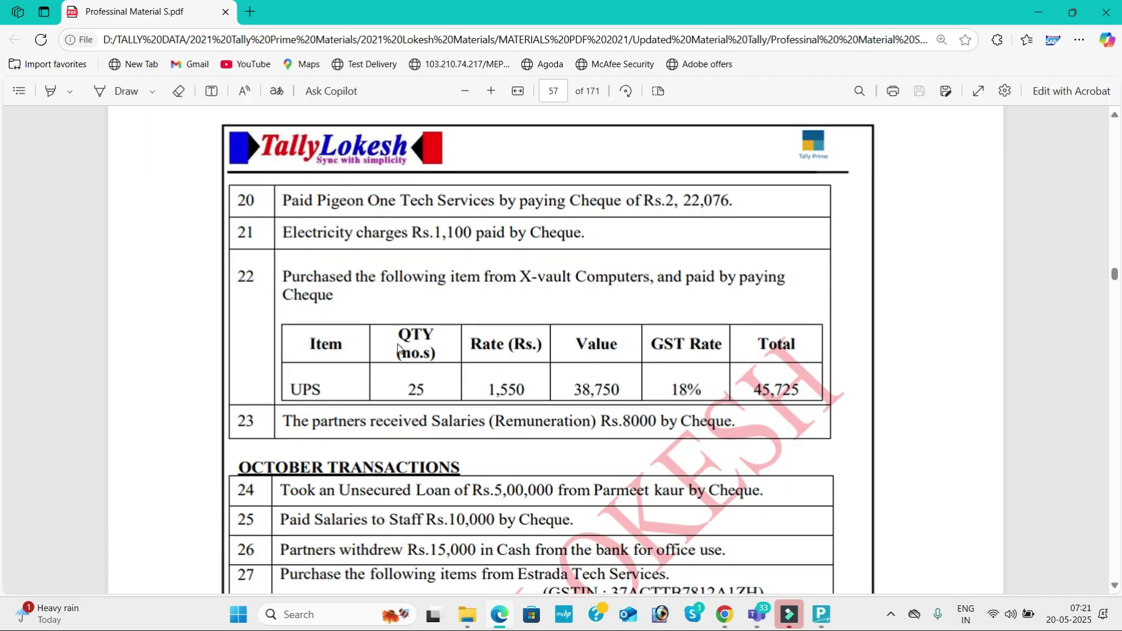
{"action": "scroll", "coordinate": [397, 348], "scroll_direction": "down", "scroll_amount": 1}
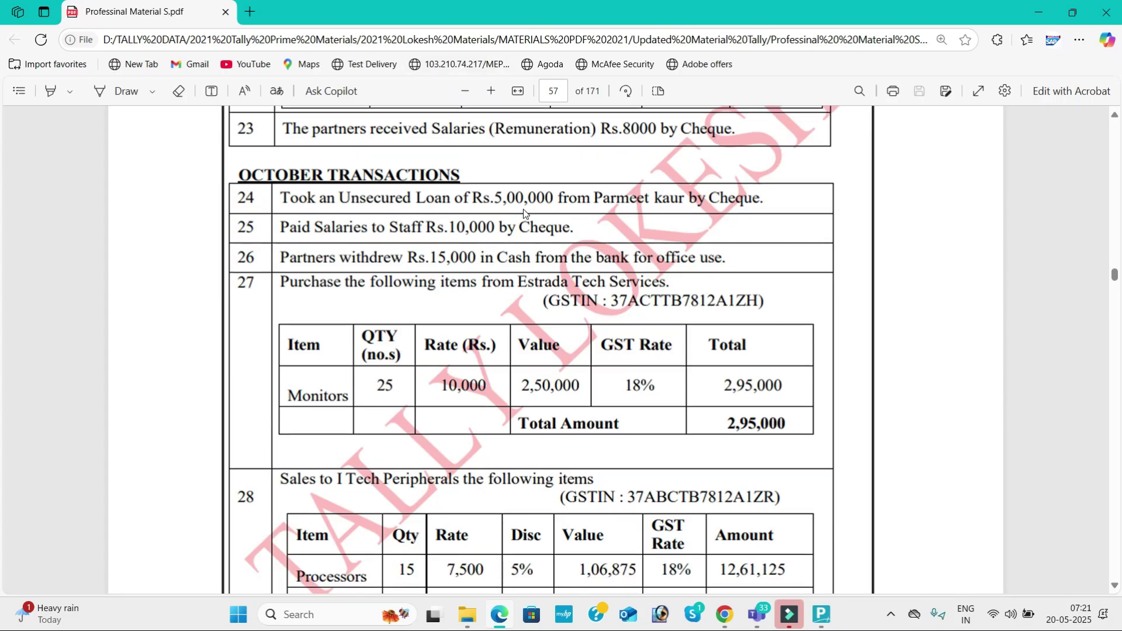
Switch to TallyPrime, start a receipt voucher and create the lender's ledger under Loans (Liability).
{"action": "key", "text": "alt+Tab"}
{"action": "key", "text": "alt+Tab"}
{"action": "key", "text": "alt+Tab"}
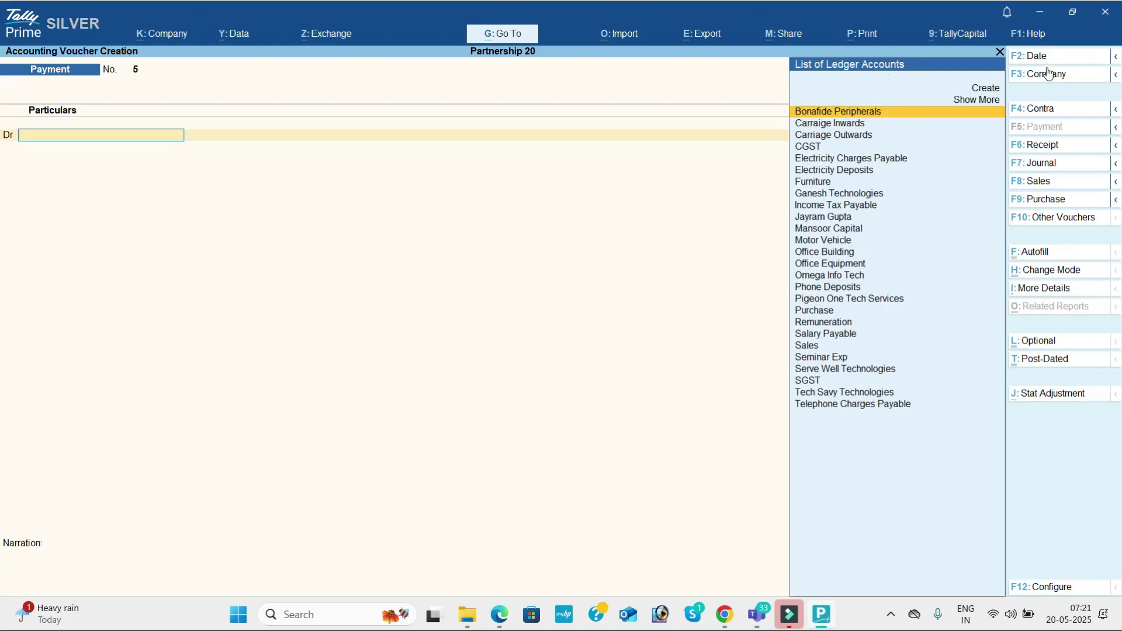
{"action": "left_click", "coordinate": [1041, 148]}
{"action": "key", "text": "alt+c"}
{"action": "type", "text": "Parmeet Kaur"}
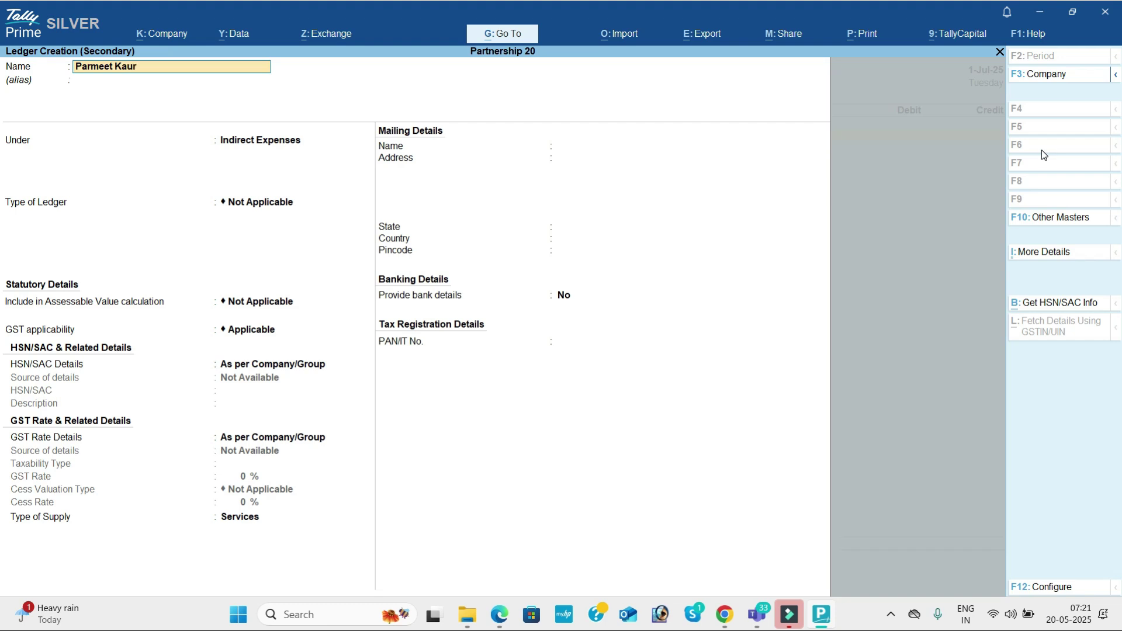
{"action": "key", "text": "Return"}
{"action": "key", "text": "Return"}
{"action": "type", "text": "Lo"}
{"action": "key", "text": "Down"}
{"action": "key", "text": "Return"}
{"action": "key", "text": "ctrl+a"}
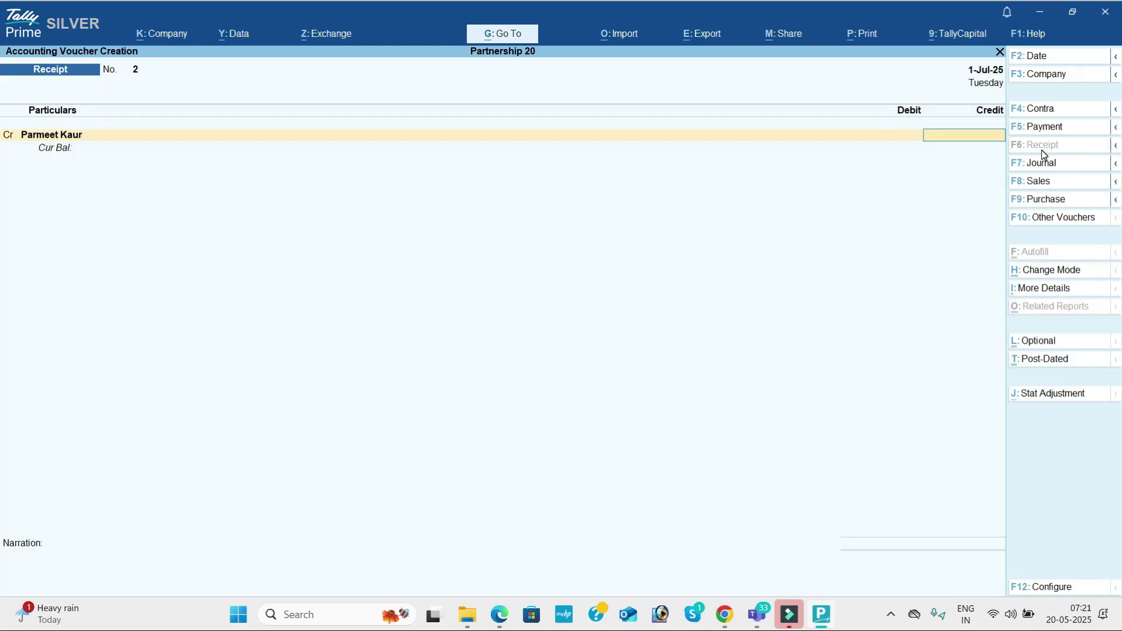
Check transaction 24 in the PDF for the loan amount and credit the lender's ledger with 5,00,000.
{"action": "key", "text": "alt+Tab"}
{"action": "key", "text": "alt+Tab"}
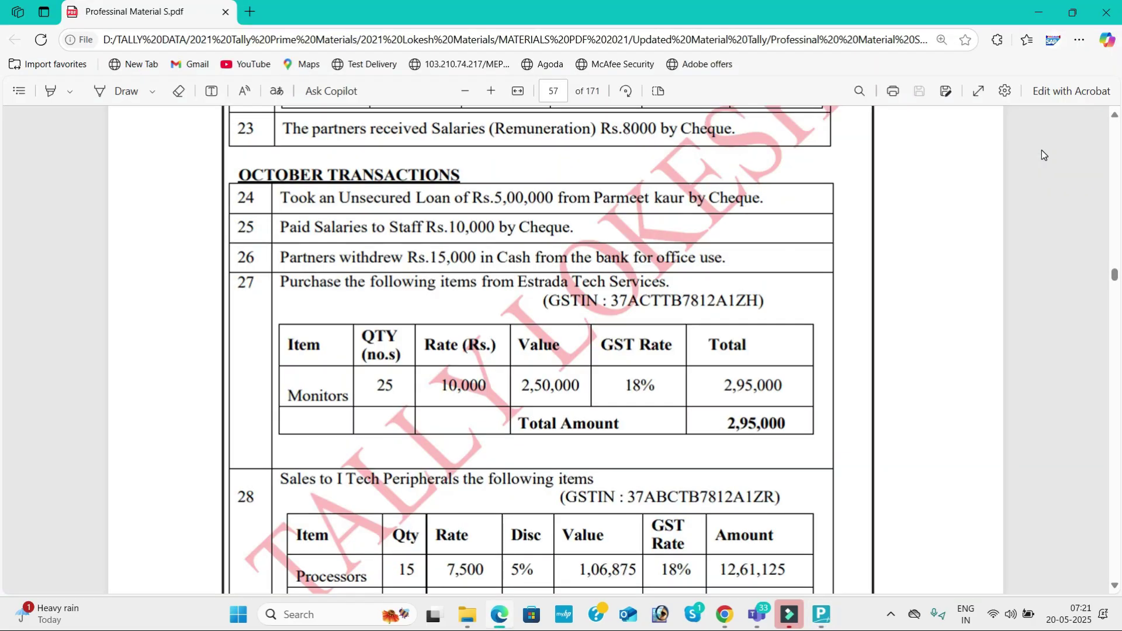
{"action": "key", "text": "alt+Tab"}
{"action": "type", "text": "500000"}
{"action": "key", "text": "Return"}
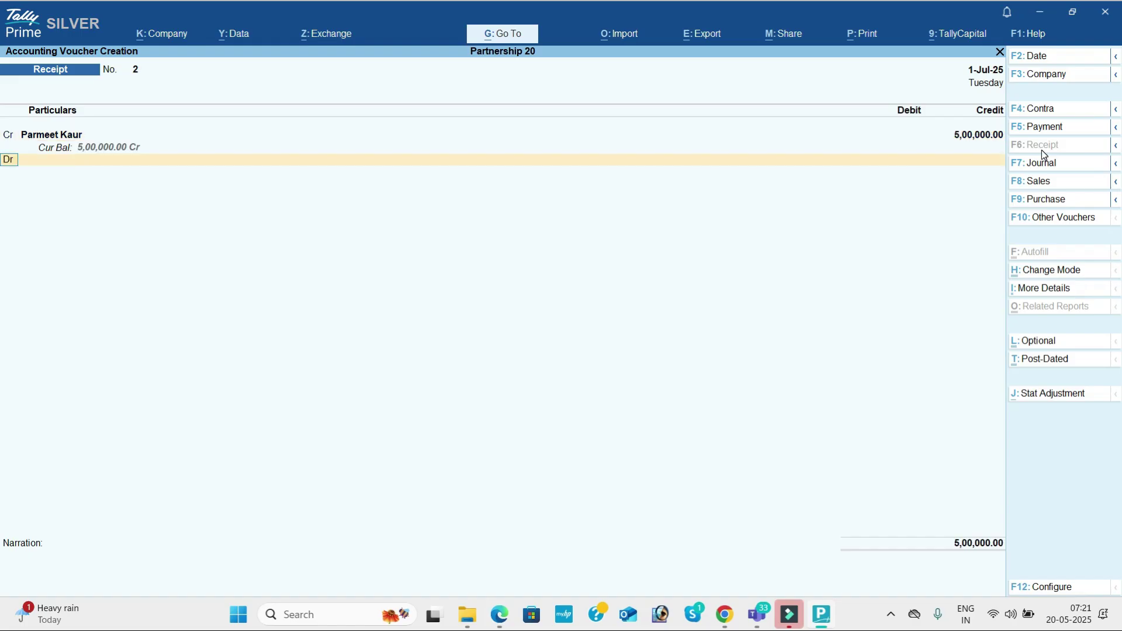
Debit Uti Bank with 5,00,000, accept the Cheque/DD bank allocation and save the receipt voucher.
{"action": "type", "text": "u"}
{"action": "key", "text": "Return"}
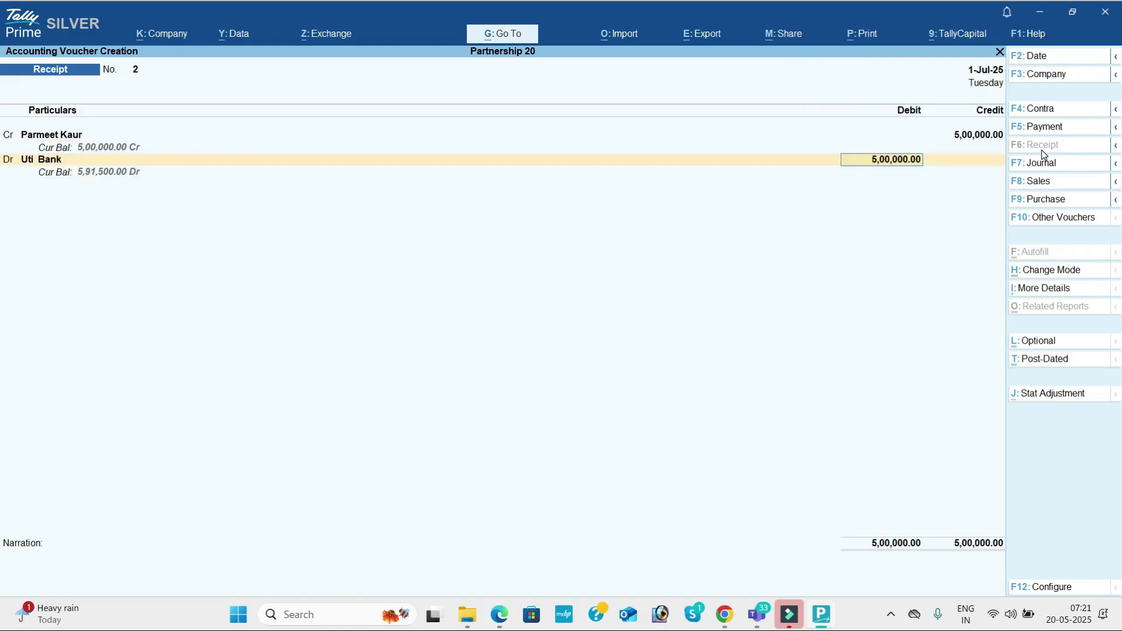
{"action": "key", "text": "Return"}
{"action": "key", "text": "Return"}
{"action": "key", "text": "Return"}
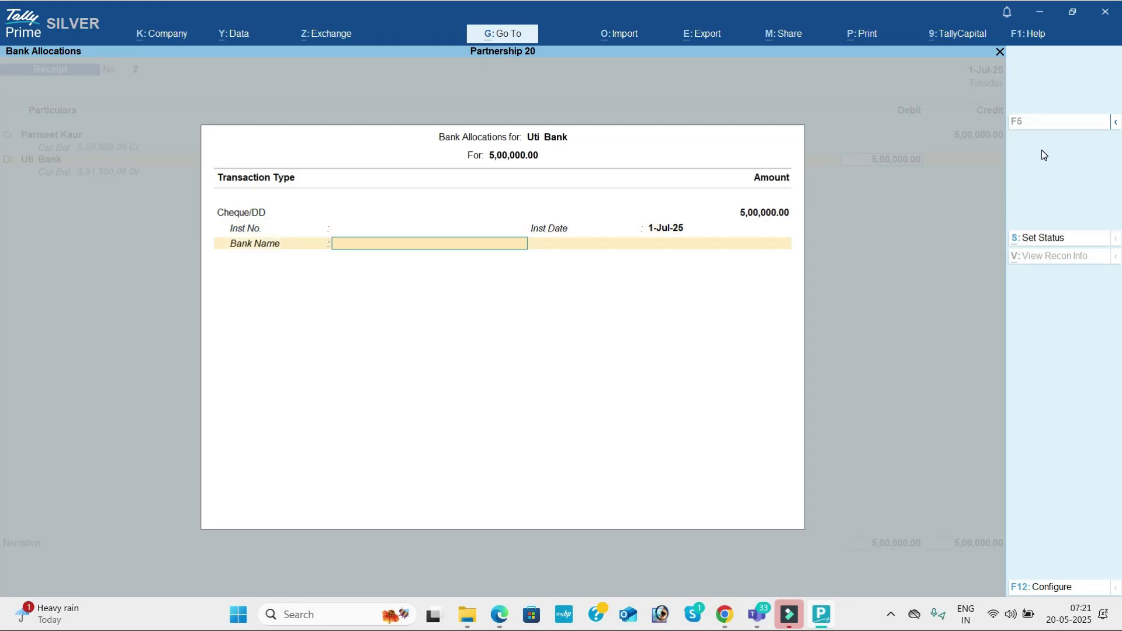
{"action": "key", "text": "Return"}
{"action": "key", "text": "Return"}
{"action": "key", "text": "Return"}
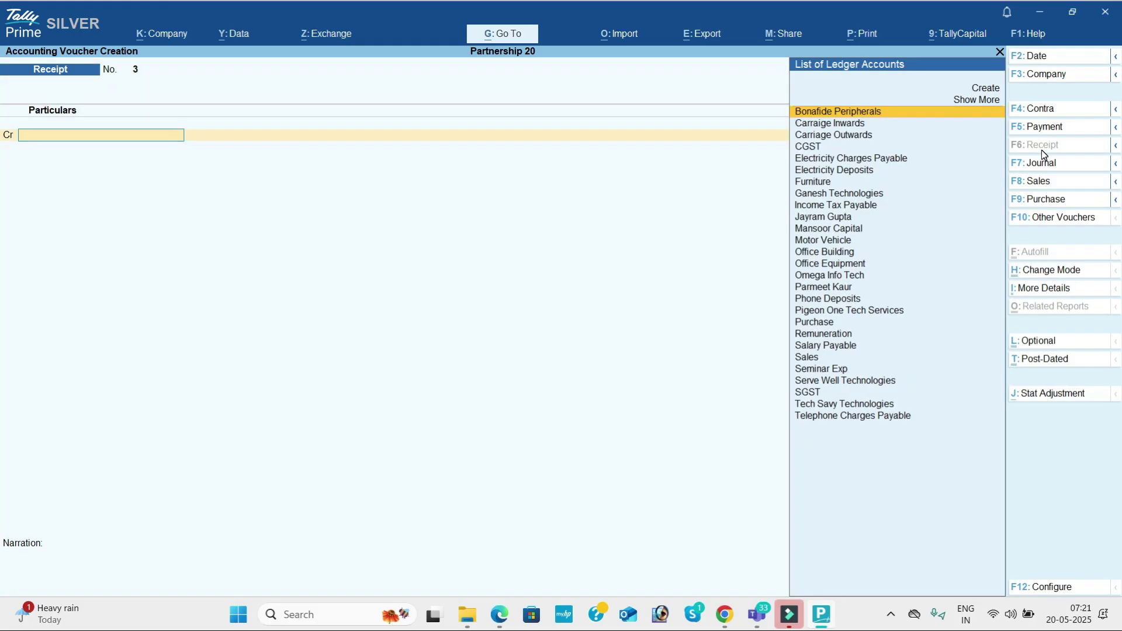
Review transactions 25 to 28 in the PDF, including the discounted sale to I Tech Peripherals, and return to TallyPrime.
{"action": "key", "text": "alt+Tab"}
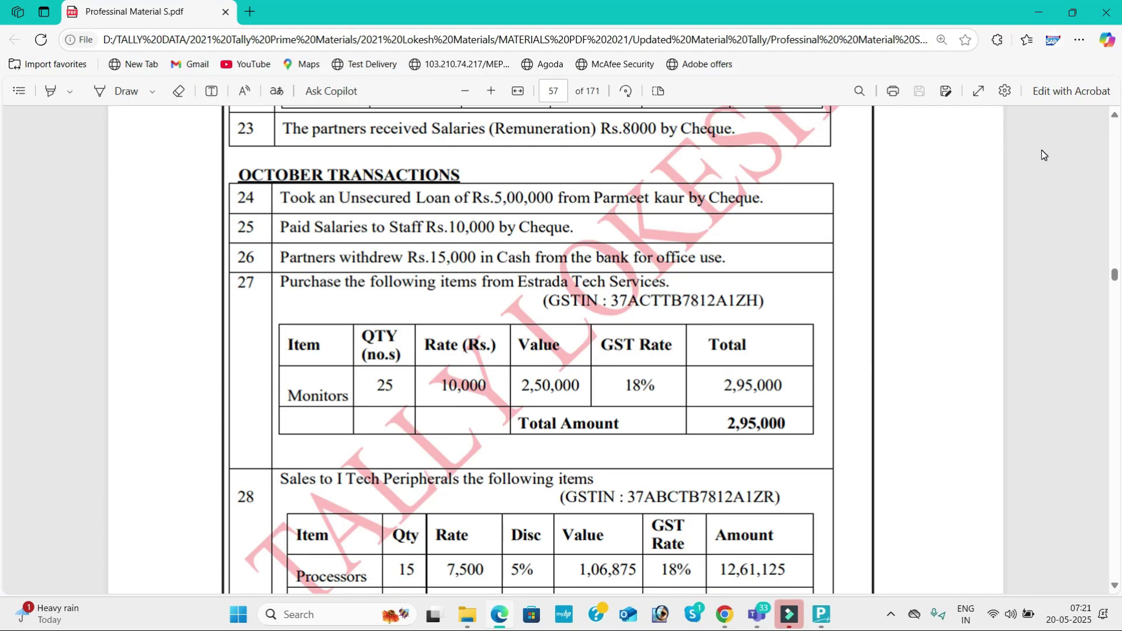
{"action": "scroll", "coordinate": [1044, 155], "scroll_direction": "down", "scroll_amount": 1}
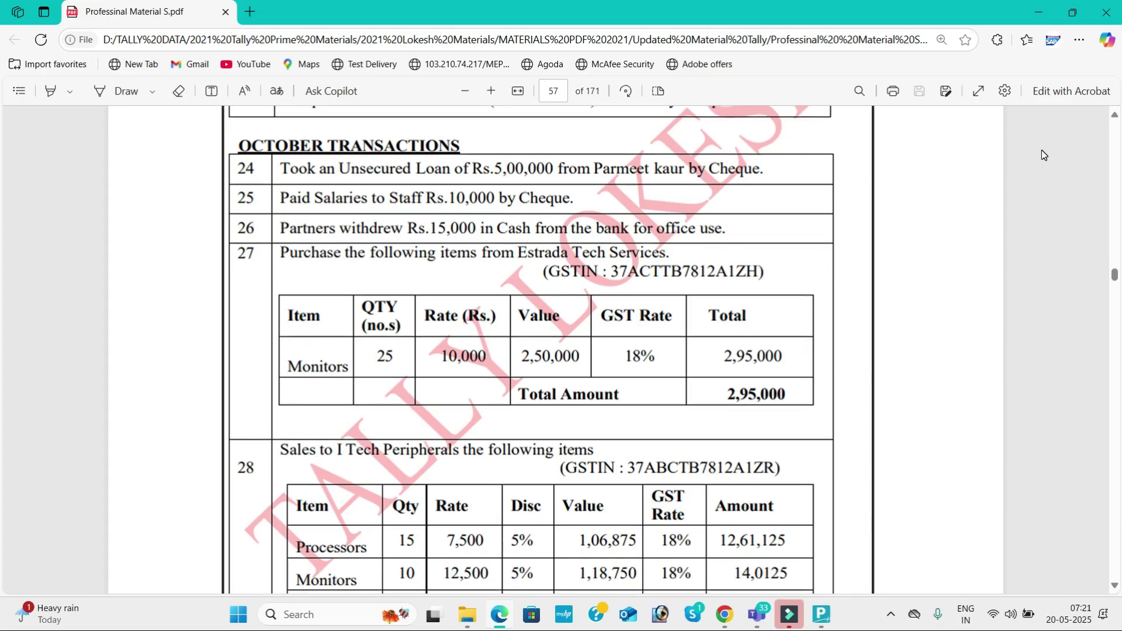
{"action": "scroll", "coordinate": [1042, 151], "scroll_direction": "down", "scroll_amount": 5}
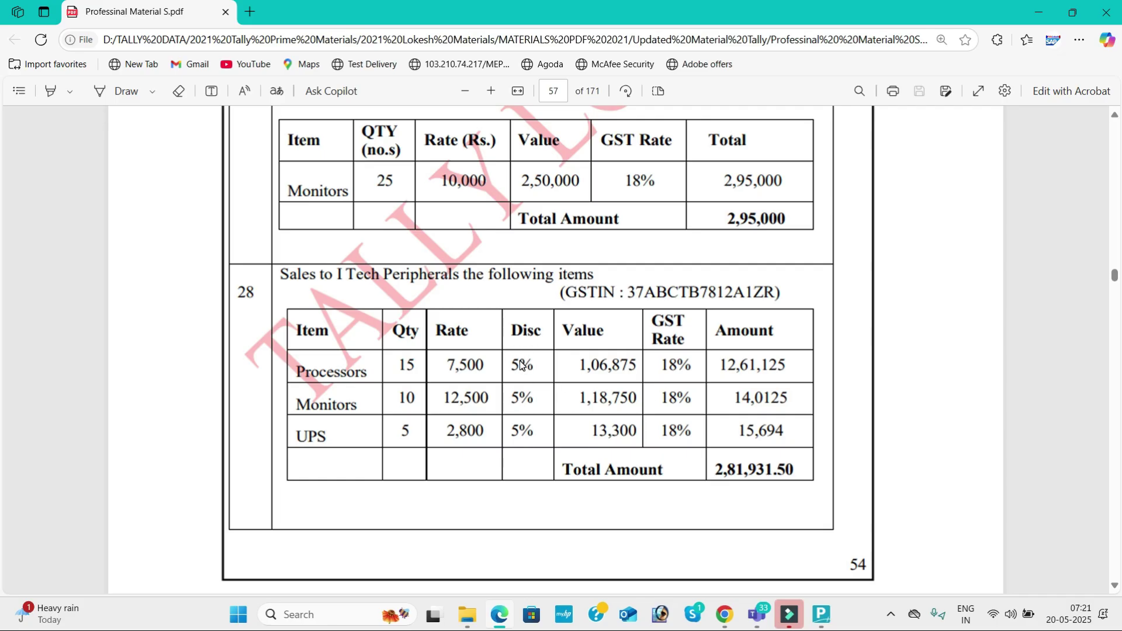
{"action": "key", "text": "alt+Tab"}
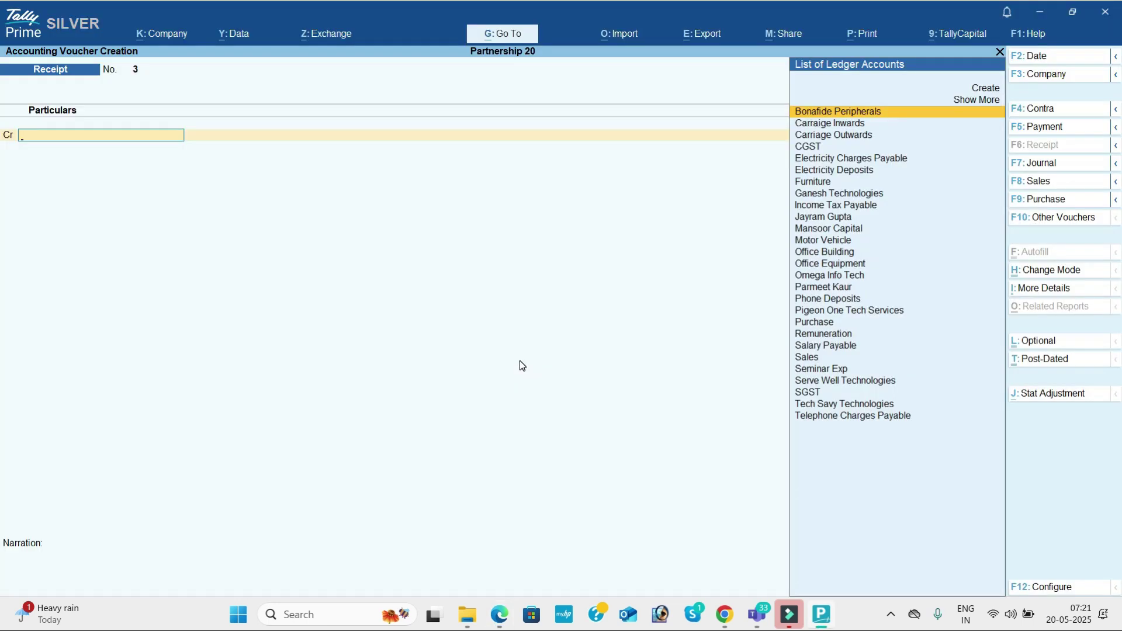
{"action": "key", "text": "alt+Tab"}
{"action": "key", "text": "alt+Tab"}
Start a sales voucher and turn on the discount column for invoices in the company features.
{"action": "left_click", "coordinate": [1047, 184]}
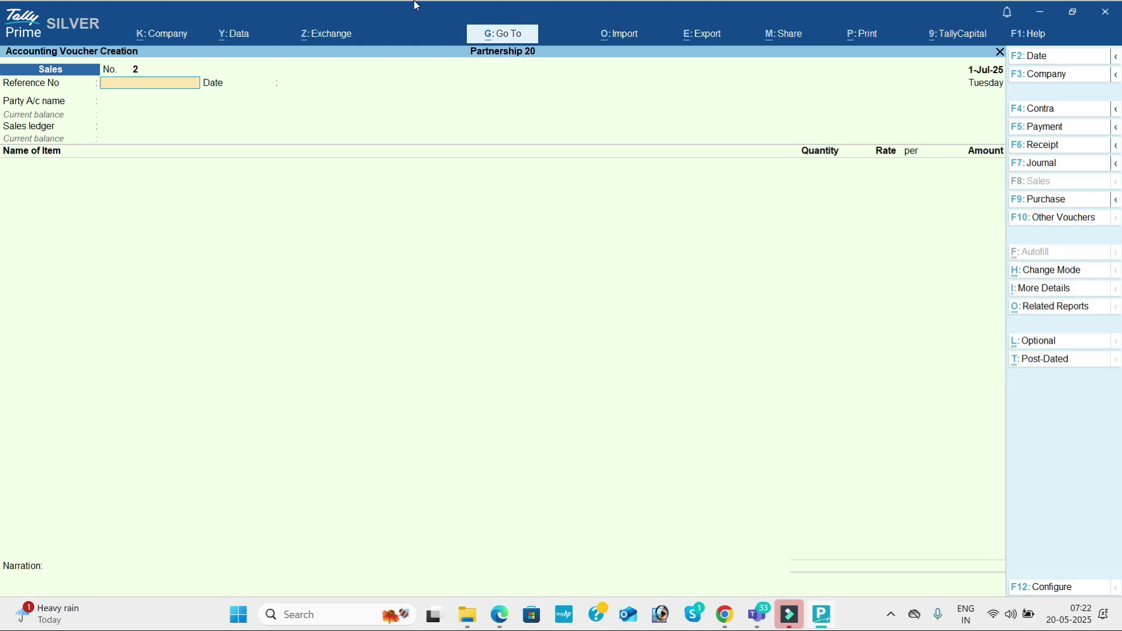
{"action": "left_click", "coordinate": [164, 37]}
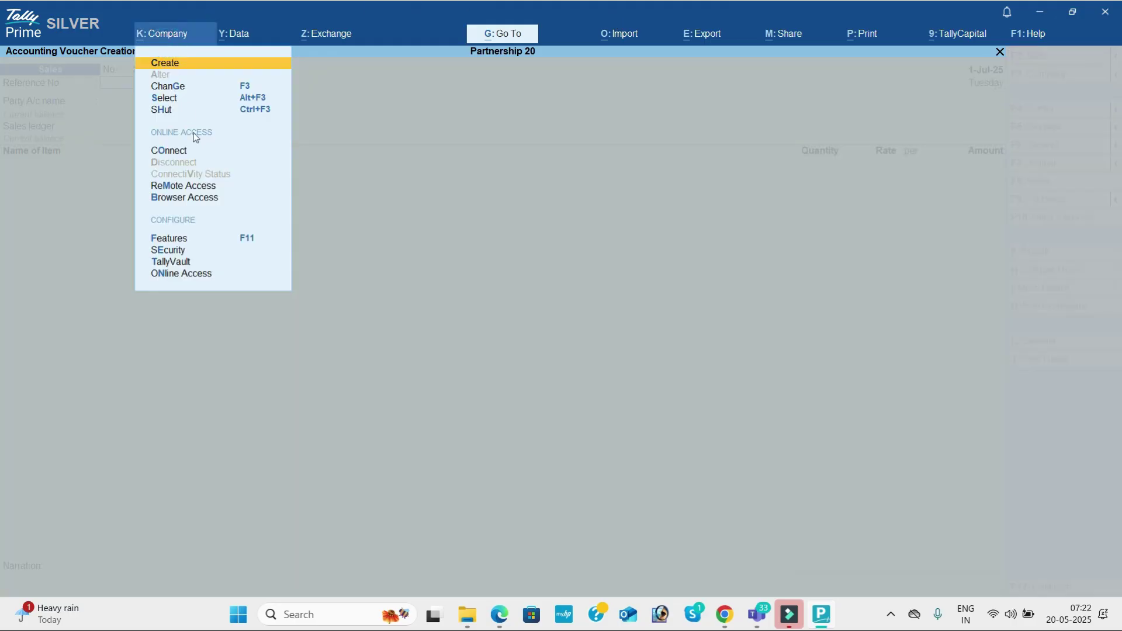
{"action": "left_click", "coordinate": [240, 240]}
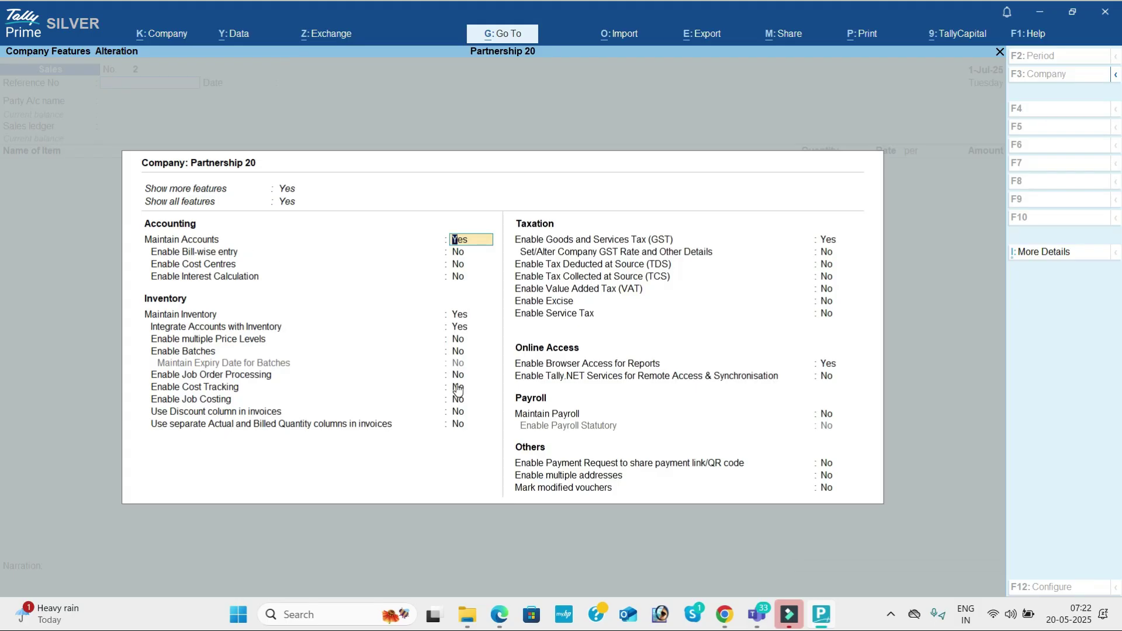
{"action": "left_click", "coordinate": [459, 414]}
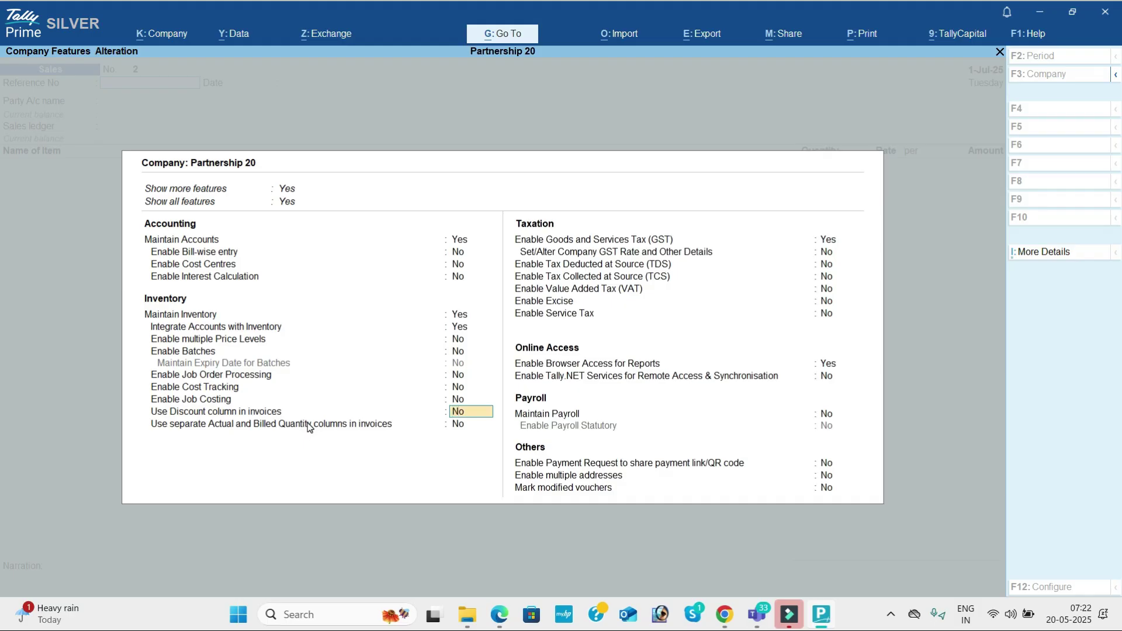
{"action": "type", "text": "y"}
{"action": "key", "text": "Return"}
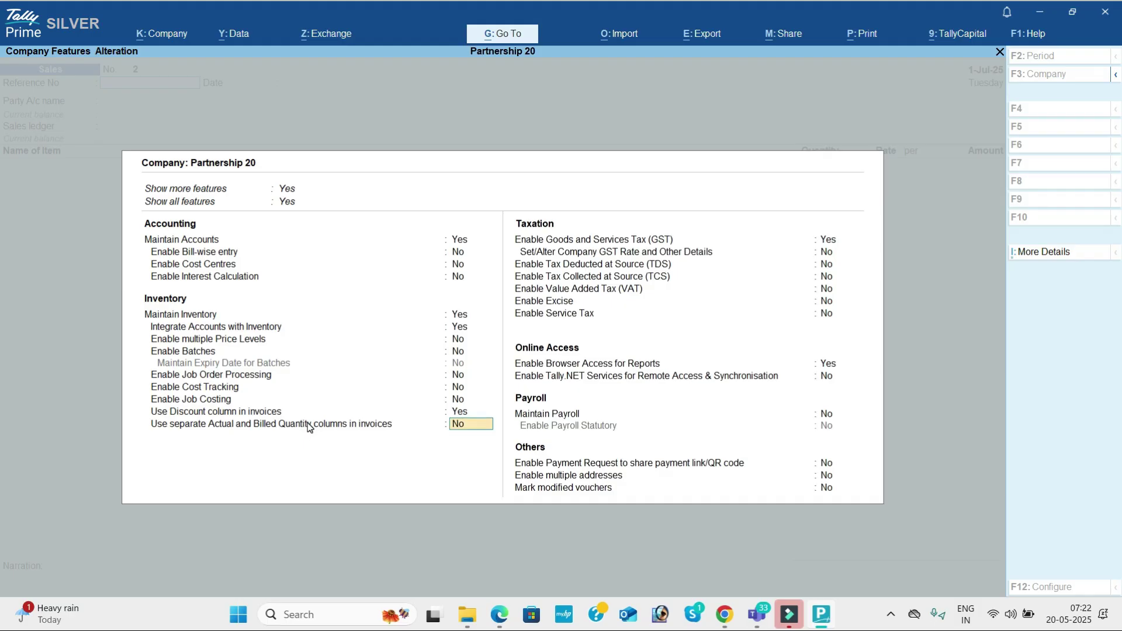
{"action": "key", "text": "ctrl+a"}
Create the party ledger I Tech Peripherals under Sundry Debtors from the sales voucher, keeping the default mailing details.
{"action": "key", "text": "Return"}
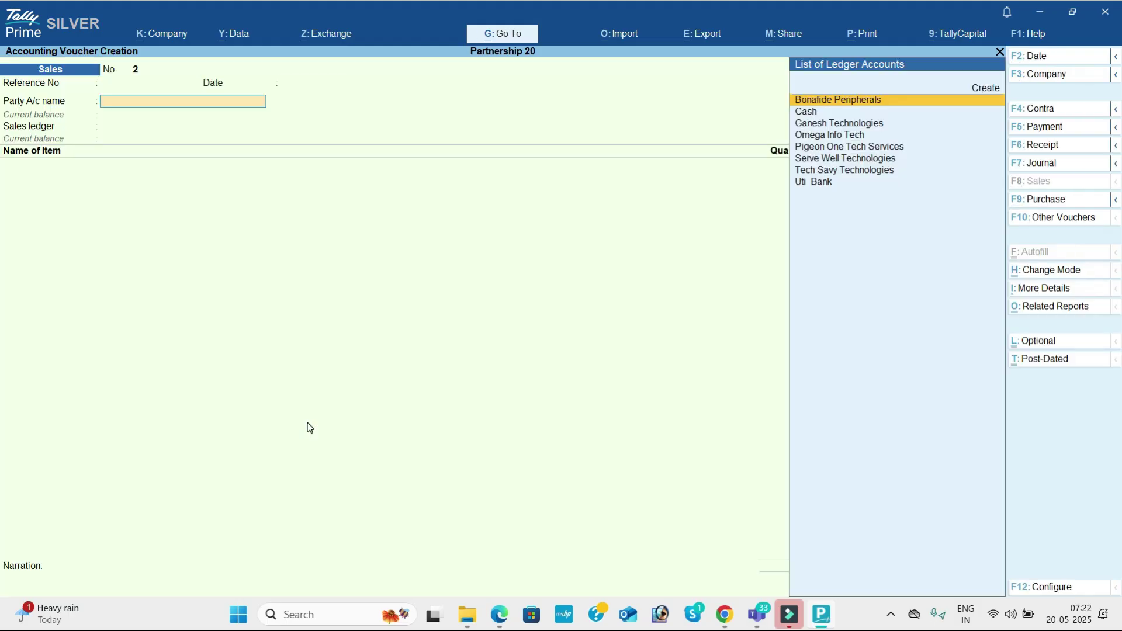
{"action": "key", "text": "alt+c"}
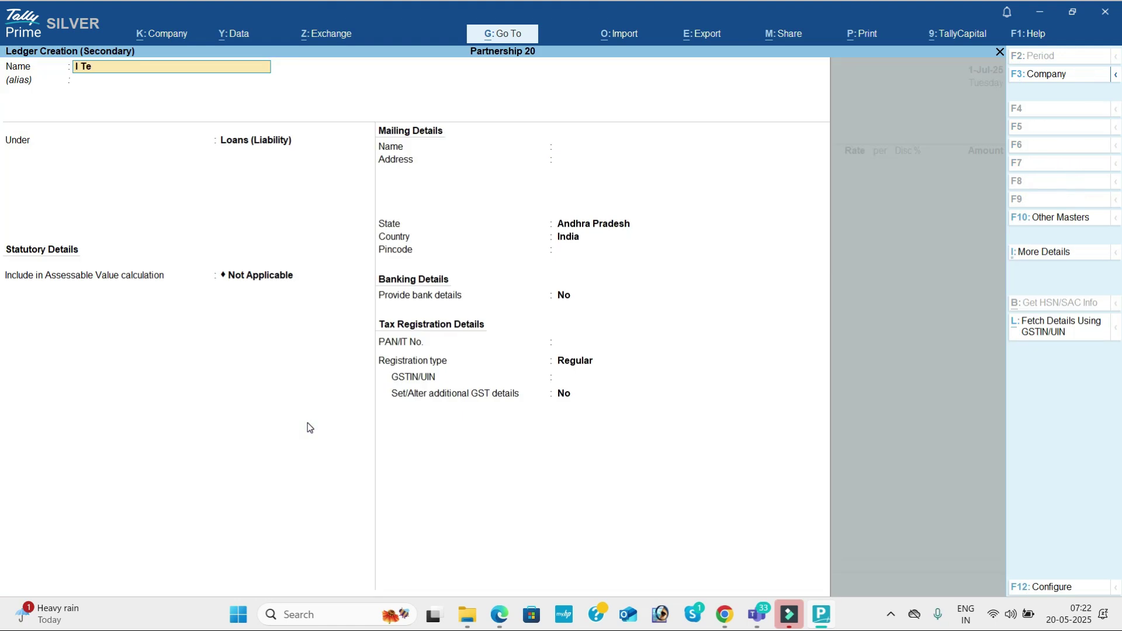
{"action": "type", "text": "I Tech Peripherals"}
{"action": "key", "text": "Return"}
{"action": "type", "text": "Sun"}
{"action": "key", "text": "Down"}
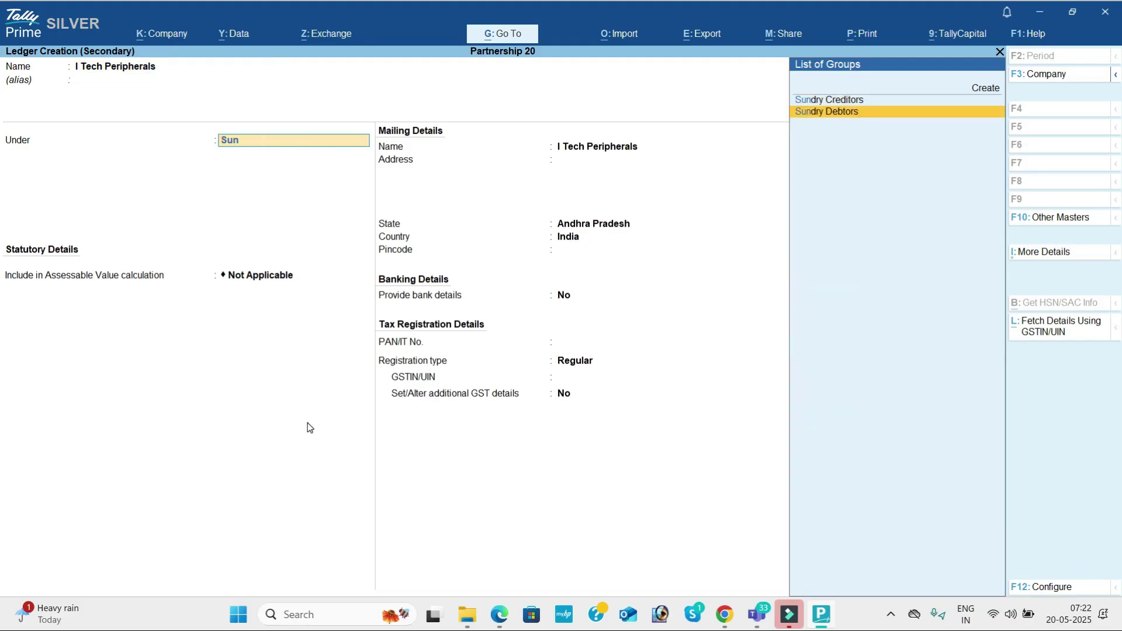
{"action": "key", "text": "Return"}
{"action": "key", "text": "Return"}
{"action": "key", "text": "Return"}
{"action": "key", "text": "Return"}
{"action": "key", "text": "Return"}
{"action": "key", "text": "Return"}
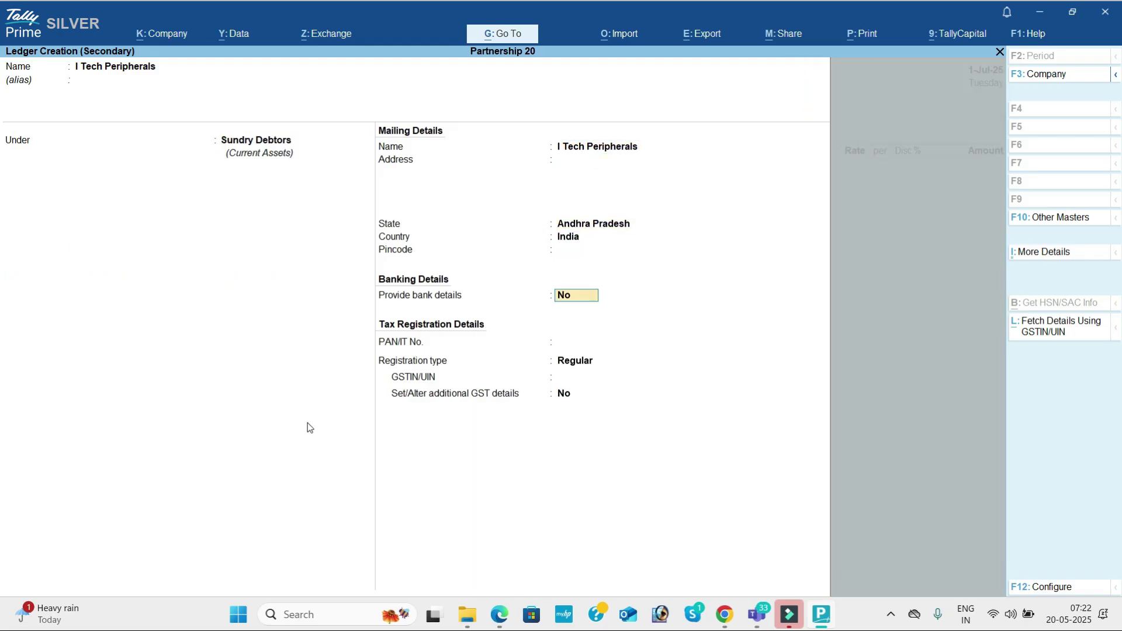
Enter 37 as the party's GSTIN/UIN and save the ledger into the sales voucher.
{"action": "type", "text": "37"}
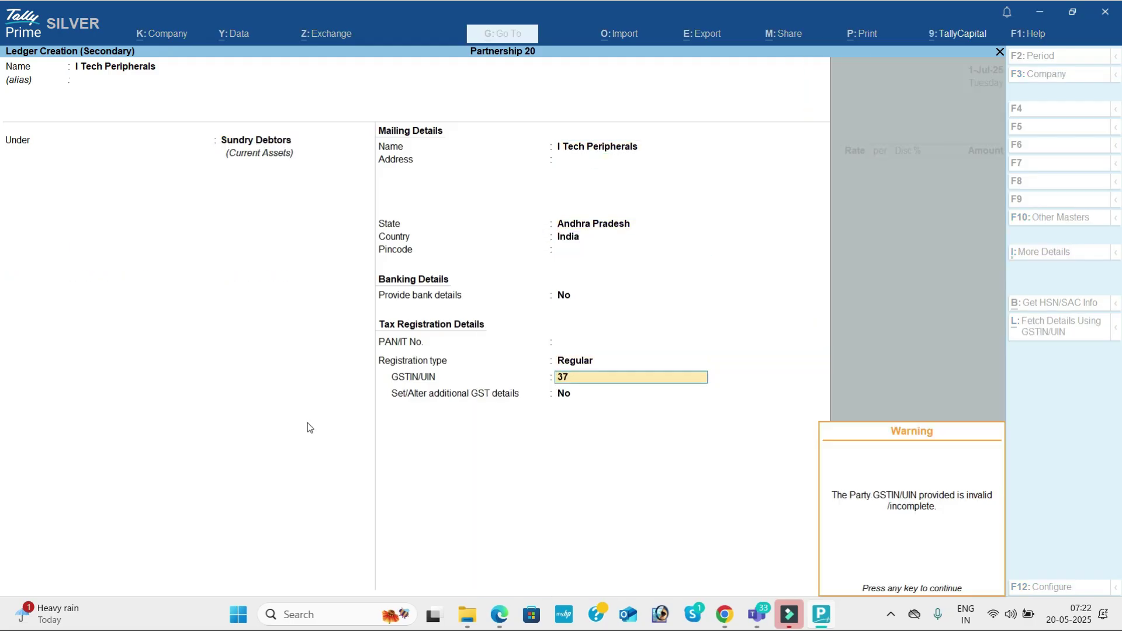
{"action": "key", "text": "Return"}
{"action": "key", "text": "Return"}
{"action": "key", "text": "ctrl+a"}
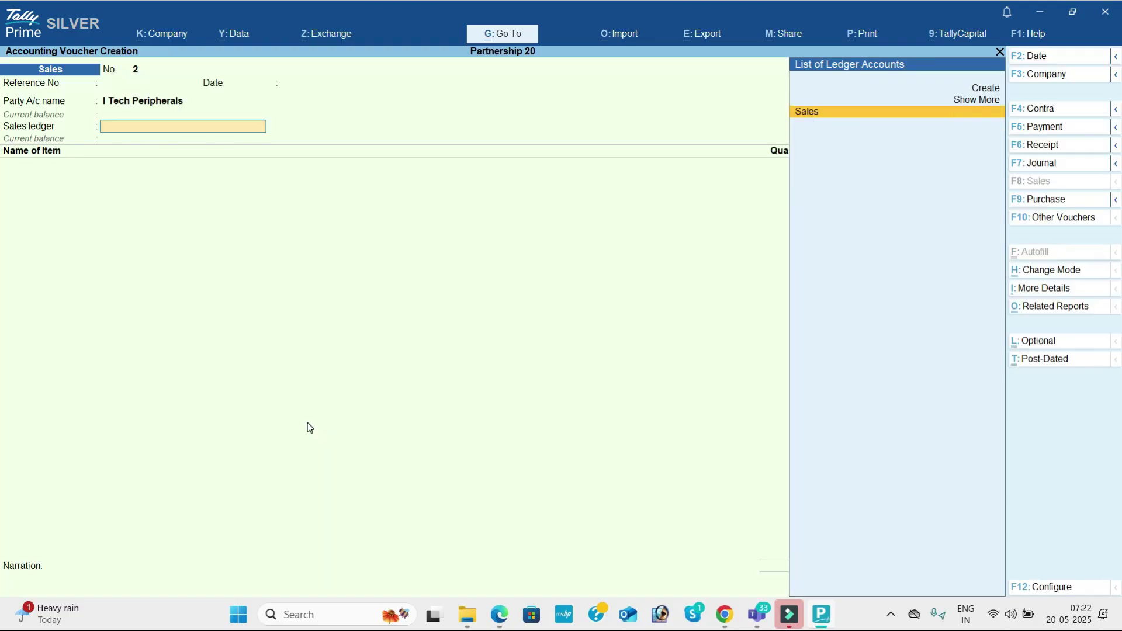
Use the Sales ledger and add Processors with a quantity of 15 nos, as given in transaction 28.
{"action": "key", "text": "Return"}
{"action": "key", "text": "alt+Tab"}
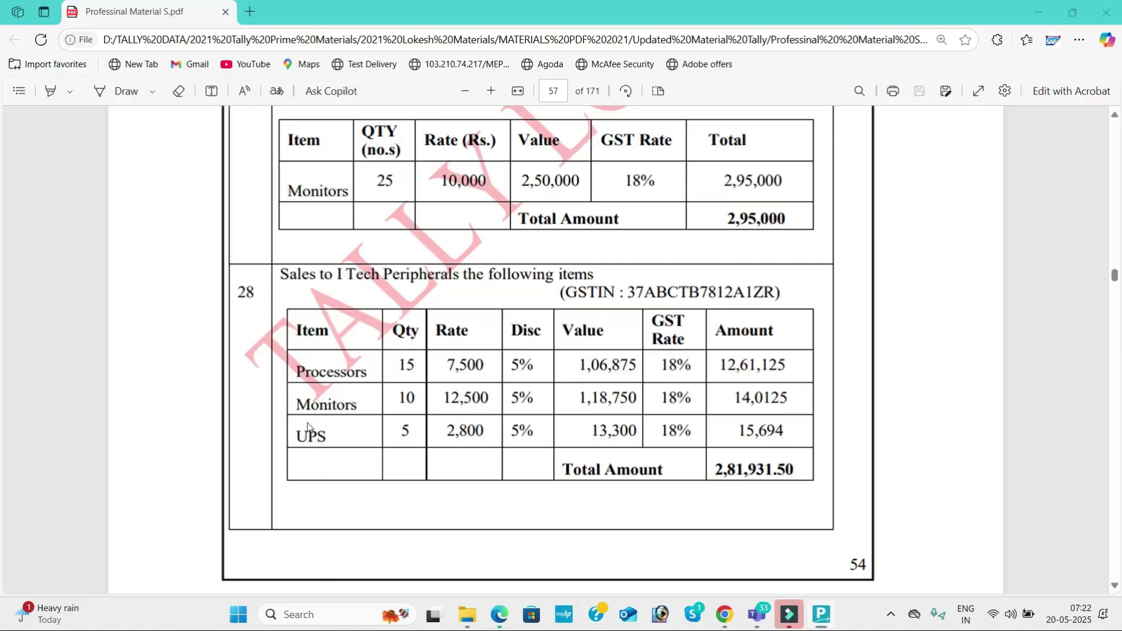
{"action": "key", "text": "alt+Tab"}
{"action": "type", "text": "Pr"}
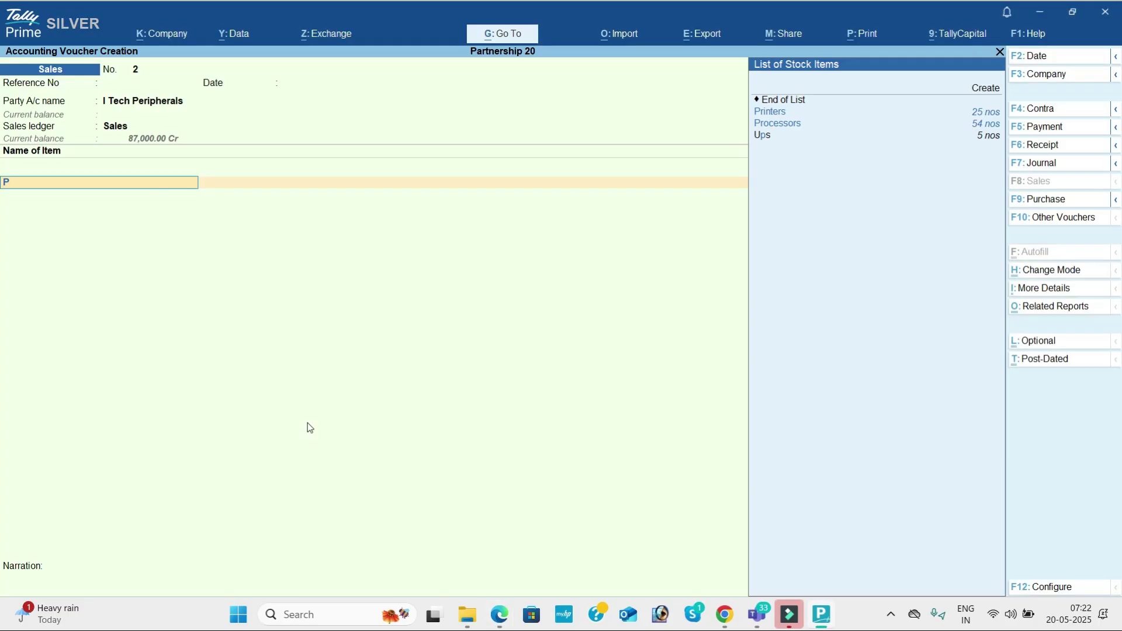
{"action": "key", "text": "Return"}
{"action": "key", "text": "alt+Tab"}
{"action": "key", "text": "alt+Tab"}
{"action": "key", "text": "Return"}
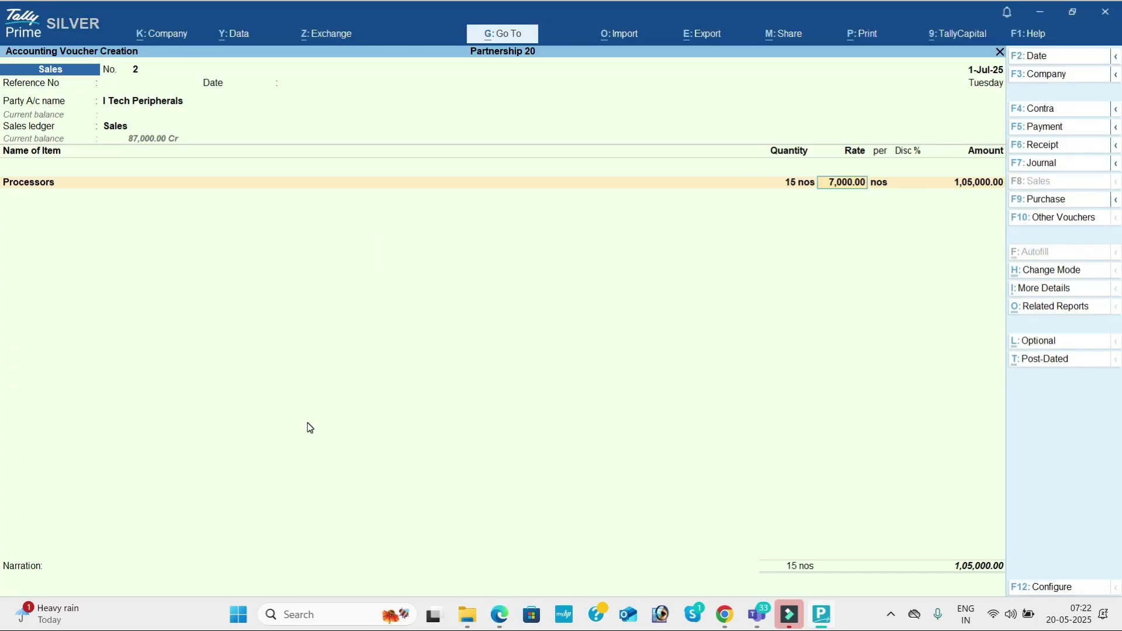
Set the Processors rate to 7,500 and its discount to 5%, checking both values against the PDF.
{"action": "key", "text": "alt+Tab"}
{"action": "key", "text": "alt+Tab"}
{"action": "type", "text": "7500"}
{"action": "key", "text": "Return"}
{"action": "key", "text": "alt+Tab"}
{"action": "key", "text": "alt+Tab"}
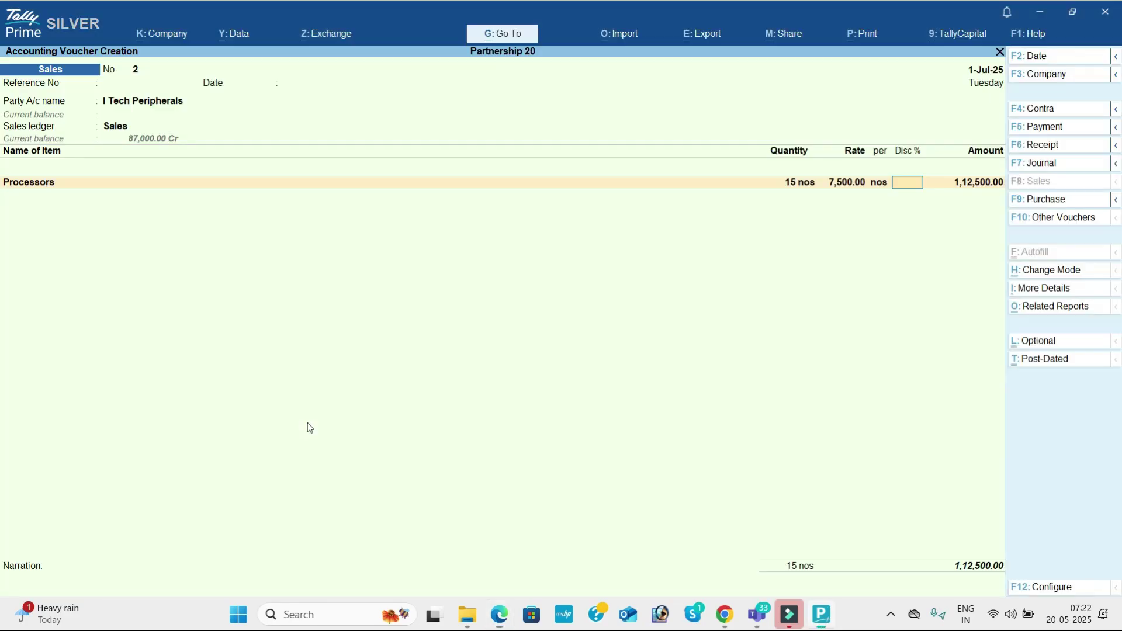
{"action": "type", "text": "5"}
{"action": "key", "text": "Return"}
{"action": "key", "text": "Return"}
{"action": "key", "text": "Return"}
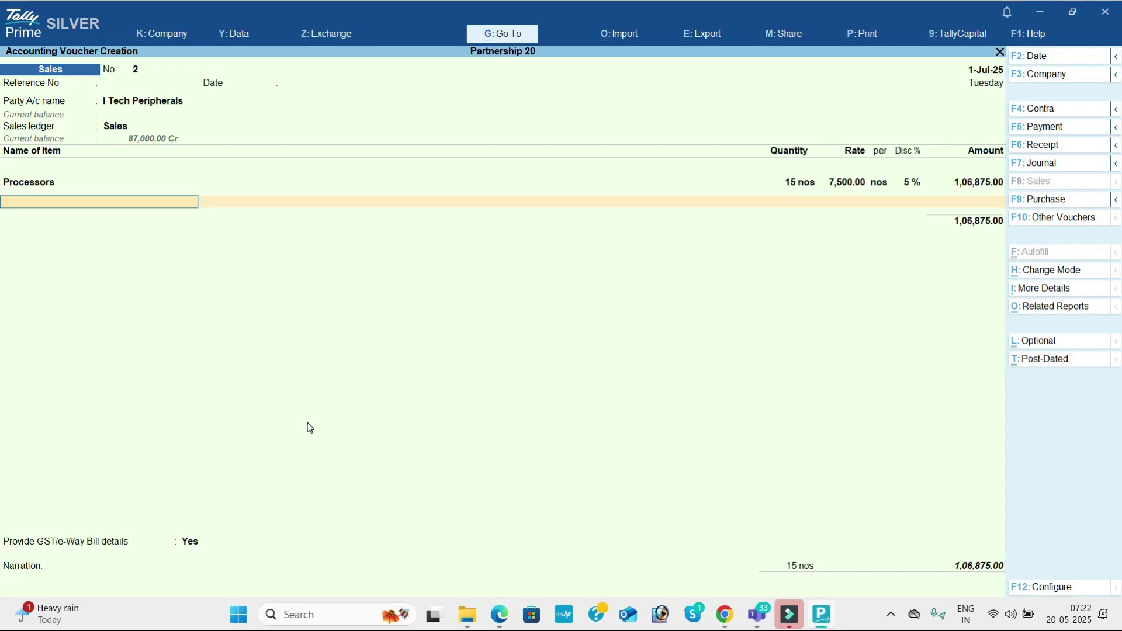
Add Monitors as the second item with a quantity of 10 nos, following the PDF.
{"action": "key", "text": "alt+Tab"}
{"action": "key", "text": "alt+Tab"}
{"action": "type", "text": "Mo"}
{"action": "key", "text": "Return"}
{"action": "key", "text": "alt+Tab"}
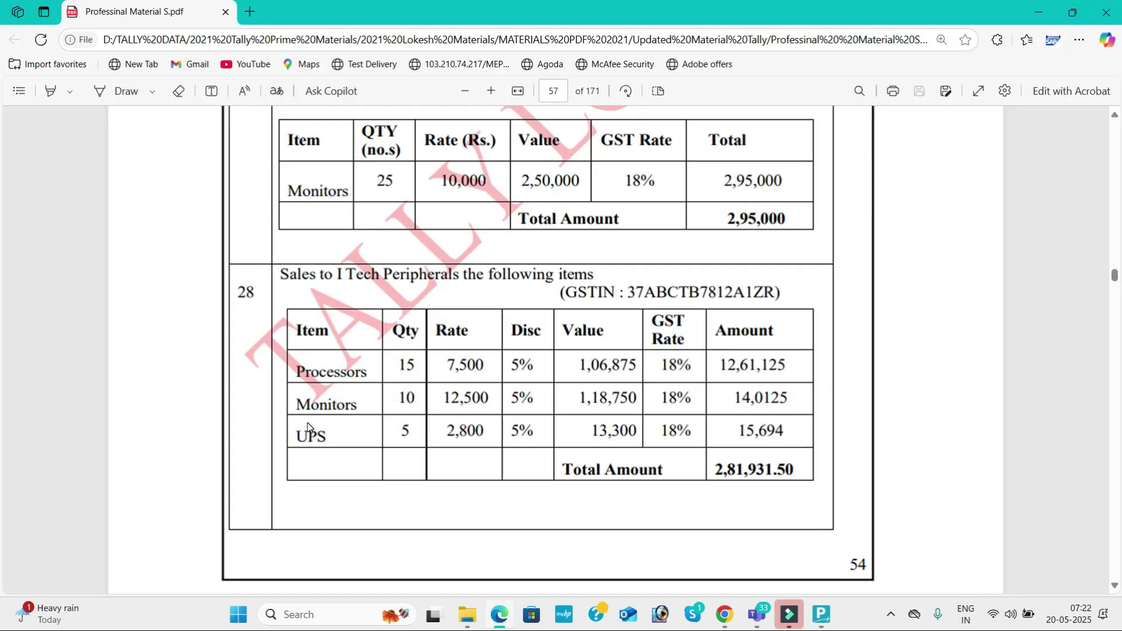
{"action": "key", "text": "alt+Tab"}
{"action": "type", "text": "10"}
{"action": "key", "text": "Return"}
Set the Monitors rate to 12,500 with a 5% discount and complete the item line.
{"action": "key", "text": "alt+Tab"}
{"action": "key", "text": "alt+Tab"}
{"action": "type", "text": "12500"}
{"action": "key", "text": "Return"}
{"action": "key", "text": "Return"}
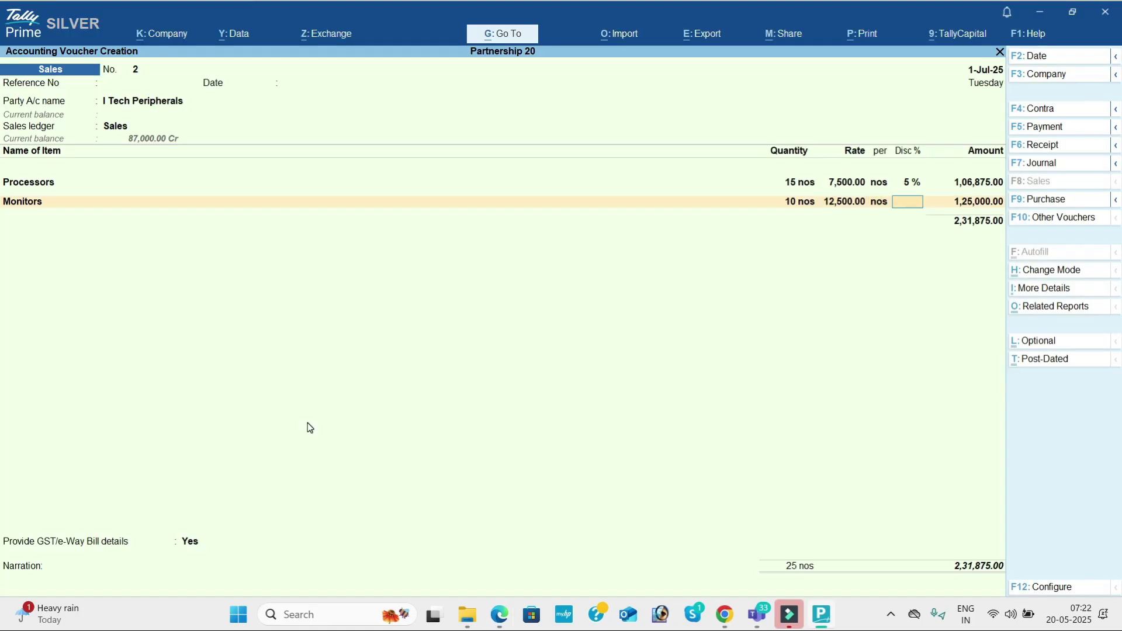
{"action": "key", "text": "Return"}
{"action": "key", "text": "Return"}
{"action": "key", "text": "Return"}
{"action": "key", "text": "Return"}
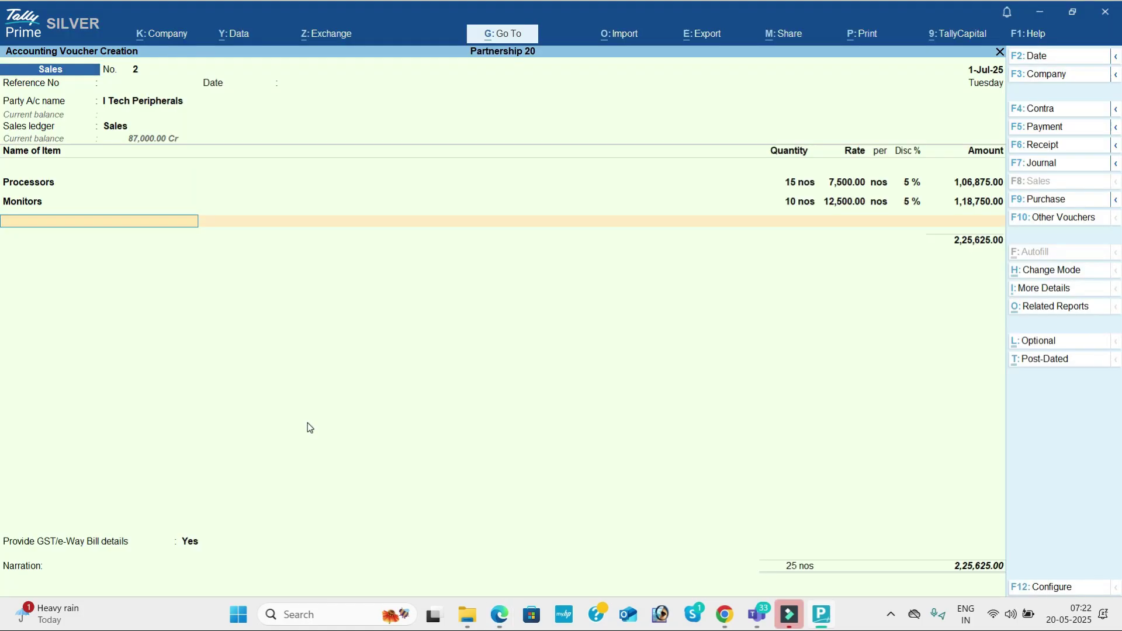
Add Ups as the third item of the sales voucher with a quantity of 5 nos, following the PDF.
{"action": "key", "text": "alt+Tab"}
{"action": "key", "text": "alt+Tab"}
{"action": "type", "text": "Ups"}
{"action": "key", "text": "Return"}
{"action": "key", "text": "alt+Tab"}
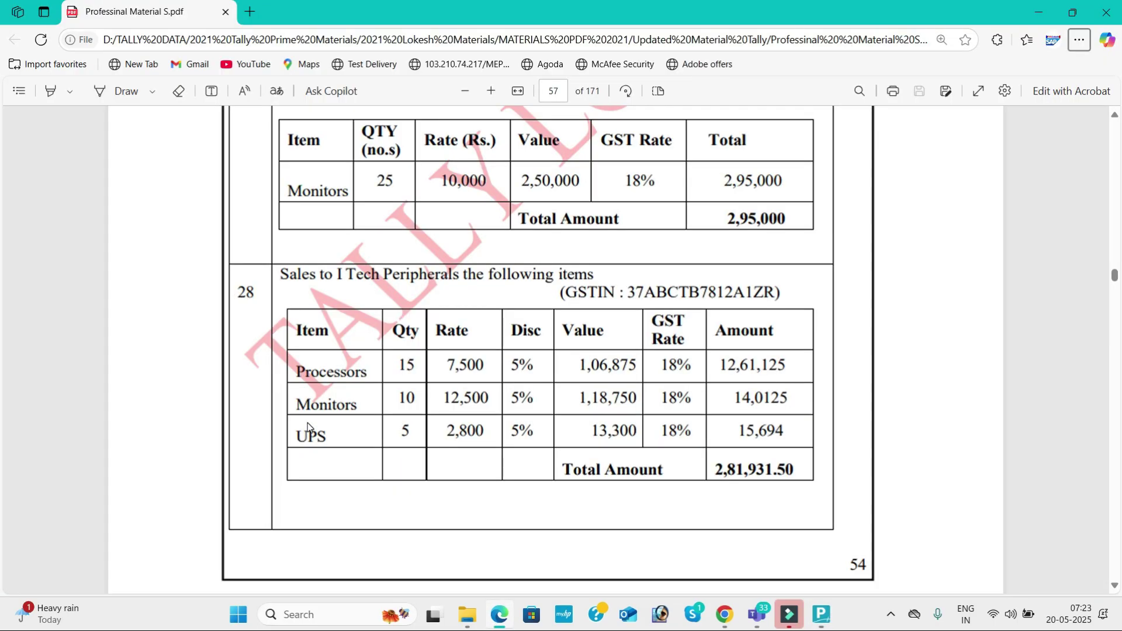
{"action": "key", "text": "alt+Tab"}
{"action": "type", "text": "5"}
{"action": "key", "text": "Return"}
Set the Ups rate to 2,800 with a 5% discount and complete the item line.
{"action": "key", "text": "alt+Tab"}
{"action": "key", "text": "alt+Tab"}
{"action": "type", "text": "2800"}
{"action": "key", "text": "Return"}
{"action": "type", "text": "5"}
{"action": "key", "text": "Return"}
{"action": "key", "text": "Return"}
Add the CGST and SGST tax ledgers below the items of the sales voucher.
{"action": "type", "text": "cg"}
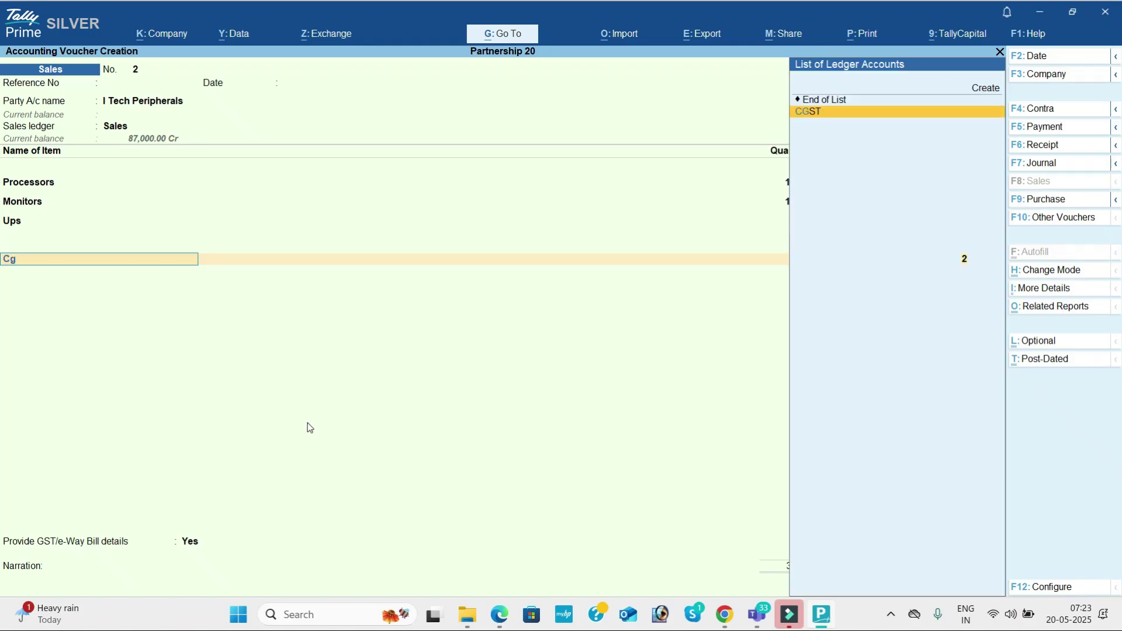
{"action": "key", "text": "Return"}
{"action": "key", "text": "Return"}
{"action": "type", "text": "sg"}
{"action": "key", "text": "Return"}
{"action": "key", "text": "Return"}
Set Provide GST/e-Way Bill details to No and save the I Tech Peripherals sales voucher.
{"action": "key", "text": "Return"}
{"action": "key", "text": "Up"}
{"action": "key", "text": "Return"}
{"action": "key", "text": "Return"}
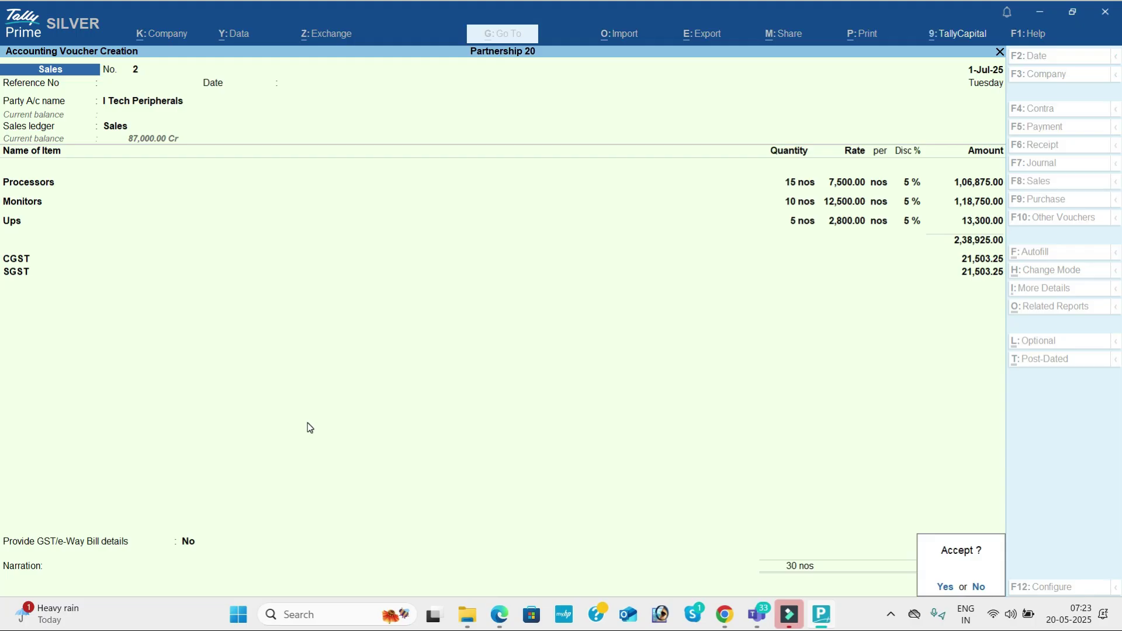
{"action": "key", "text": "Return"}
{"action": "key", "text": "n"}
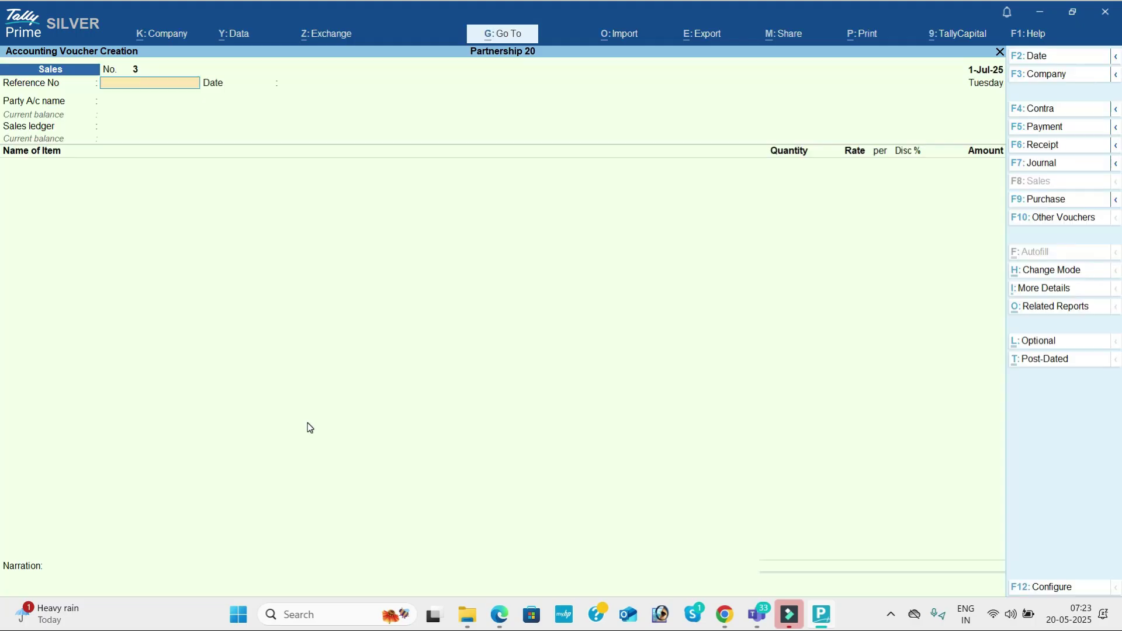
Switch to the PDF and read through transactions 29 to 47, up to the Omega Infotech purchase with free quantities.
{"action": "key", "text": "alt+Tab"}
{"action": "key", "text": "alt+f"}
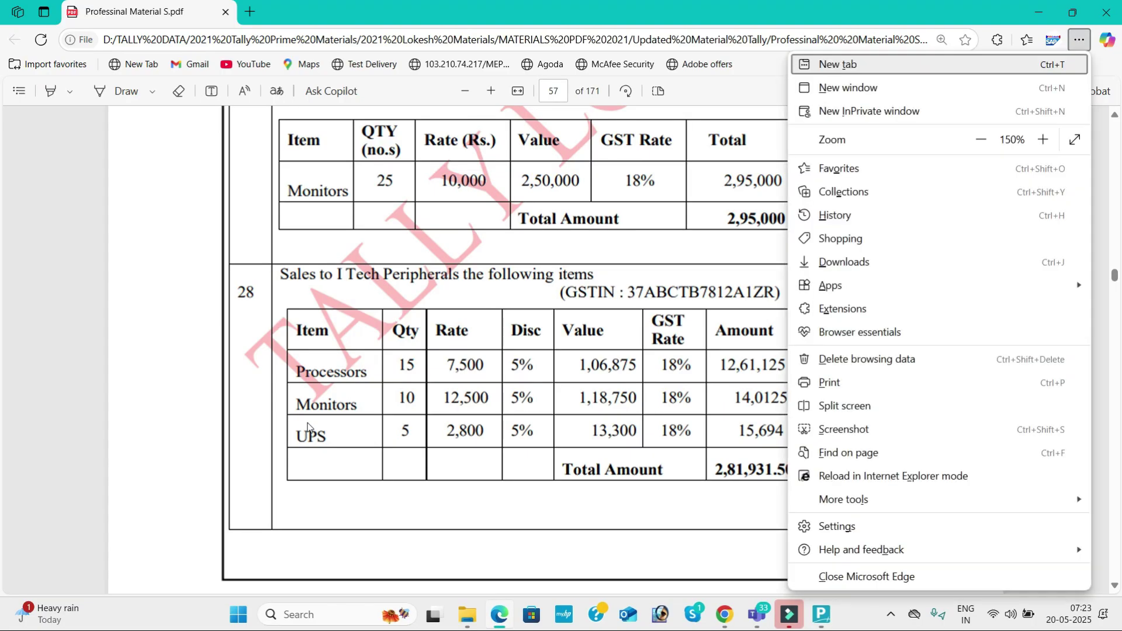
{"action": "left_click", "coordinate": [128, 375]}
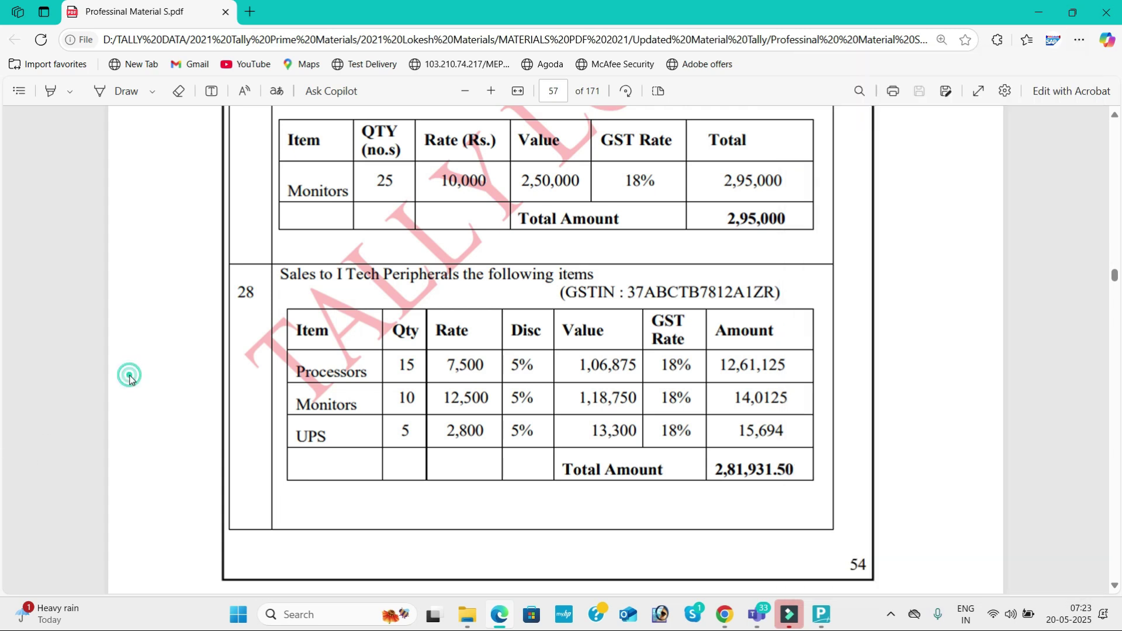
{"action": "left_click", "coordinate": [1113, 587]}
{"action": "scroll", "coordinate": [1114, 592], "scroll_direction": "down", "scroll_amount": 8}
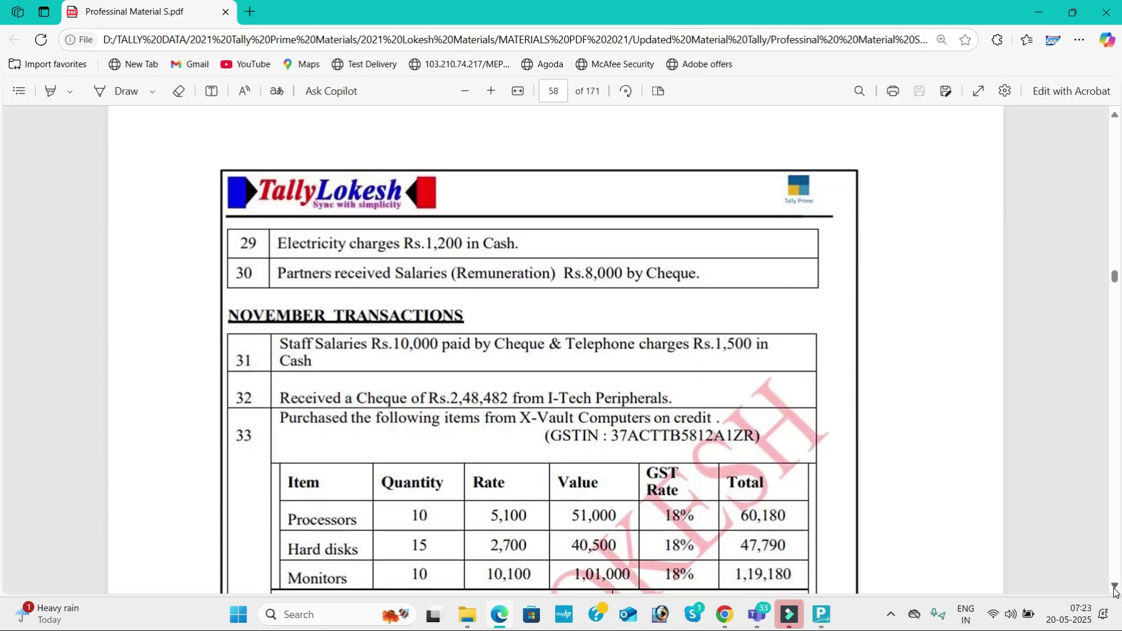
{"action": "scroll", "coordinate": [1115, 591], "scroll_direction": "down", "scroll_amount": 4}
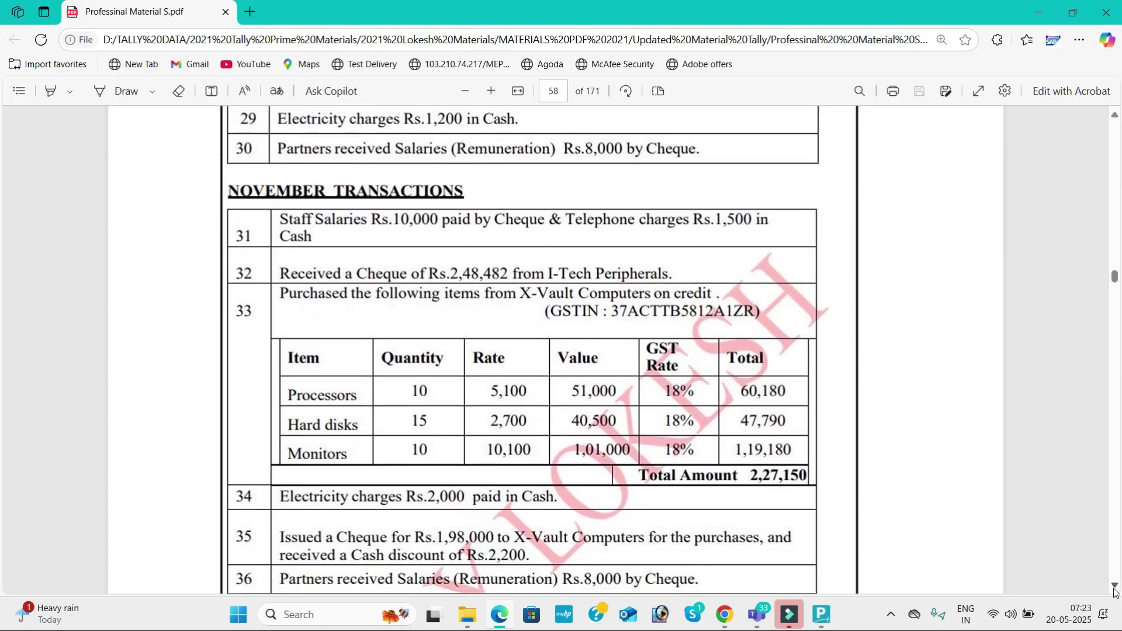
{"action": "scroll", "coordinate": [1115, 592], "scroll_direction": "down", "scroll_amount": 2}
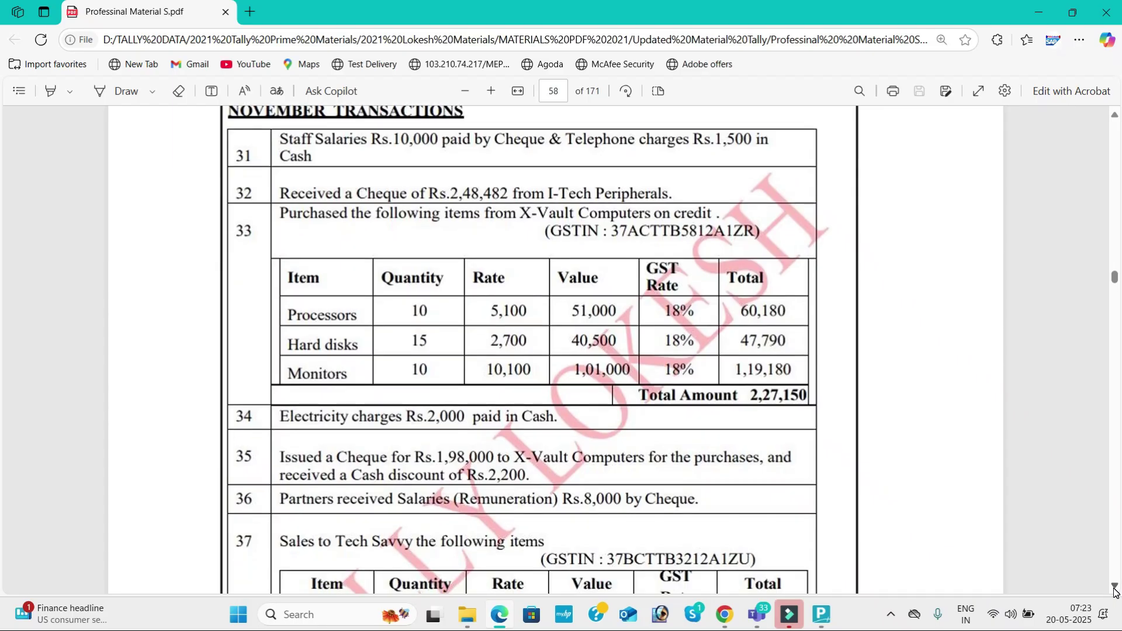
{"action": "scroll", "coordinate": [1114, 592], "scroll_direction": "down", "scroll_amount": 3}
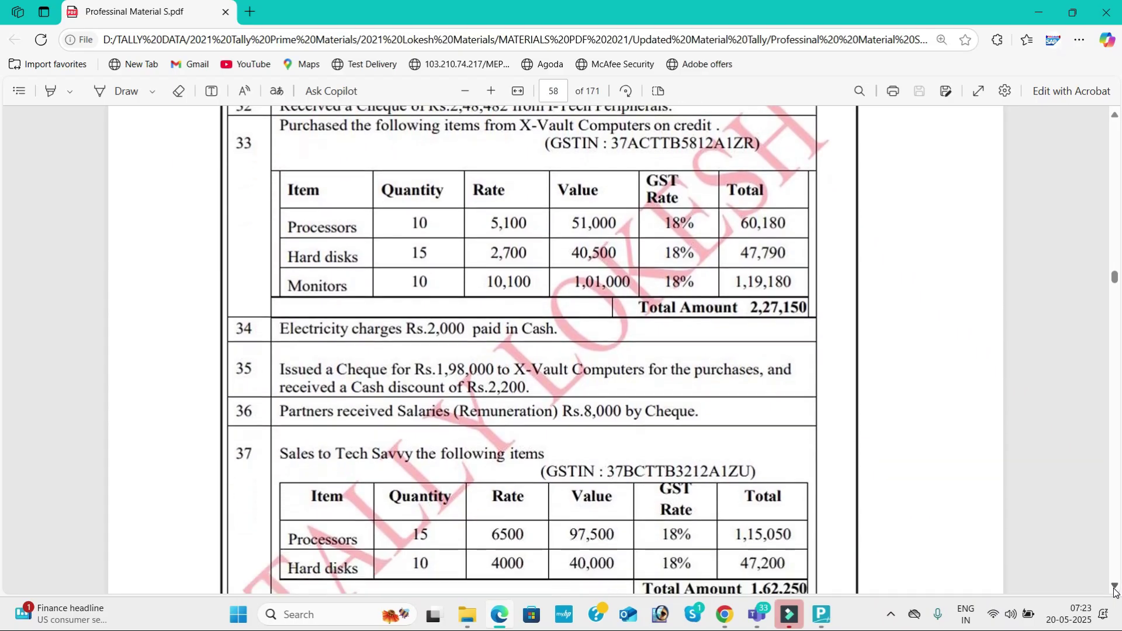
{"action": "scroll", "coordinate": [1116, 592], "scroll_direction": "down", "scroll_amount": 5}
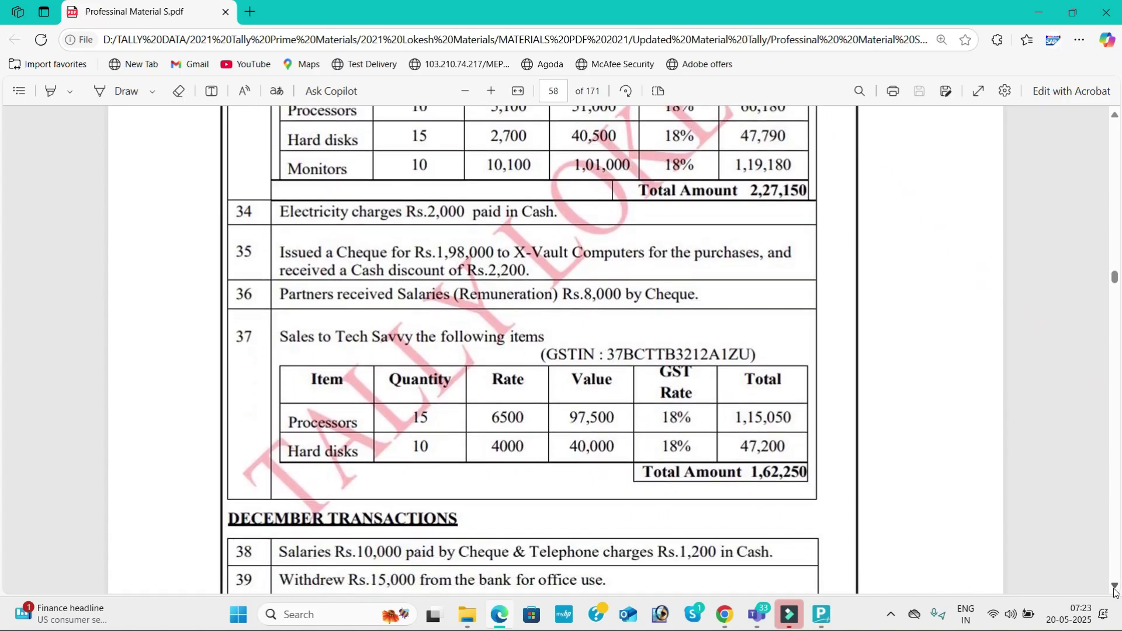
{"action": "scroll", "coordinate": [1115, 592], "scroll_direction": "down", "scroll_amount": 6}
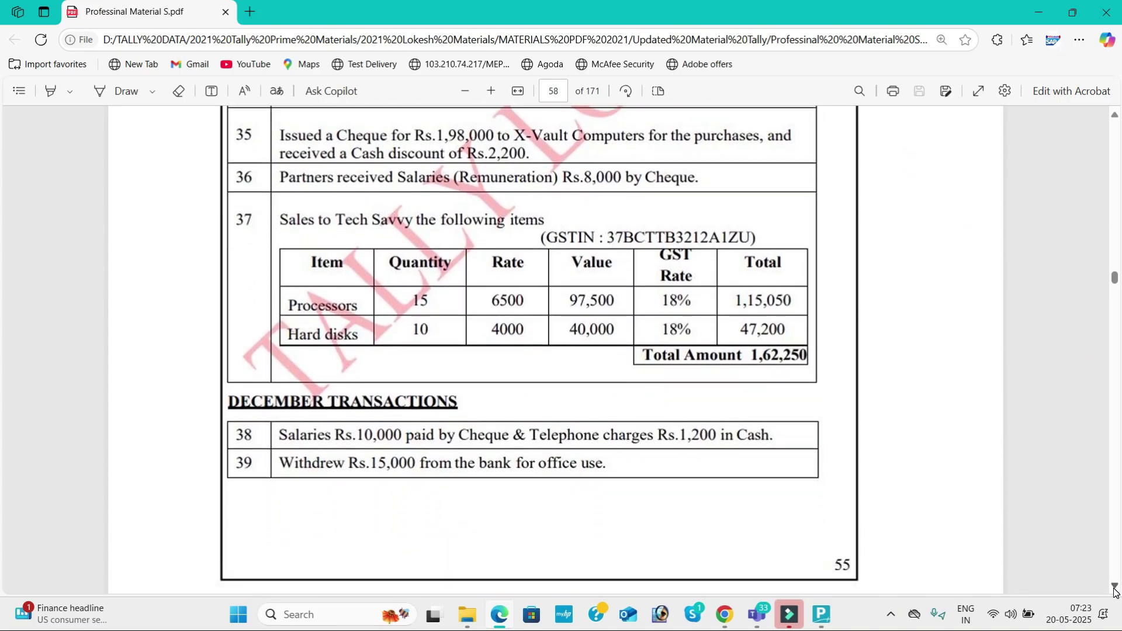
{"action": "scroll", "coordinate": [1114, 591], "scroll_direction": "down", "scroll_amount": 20}
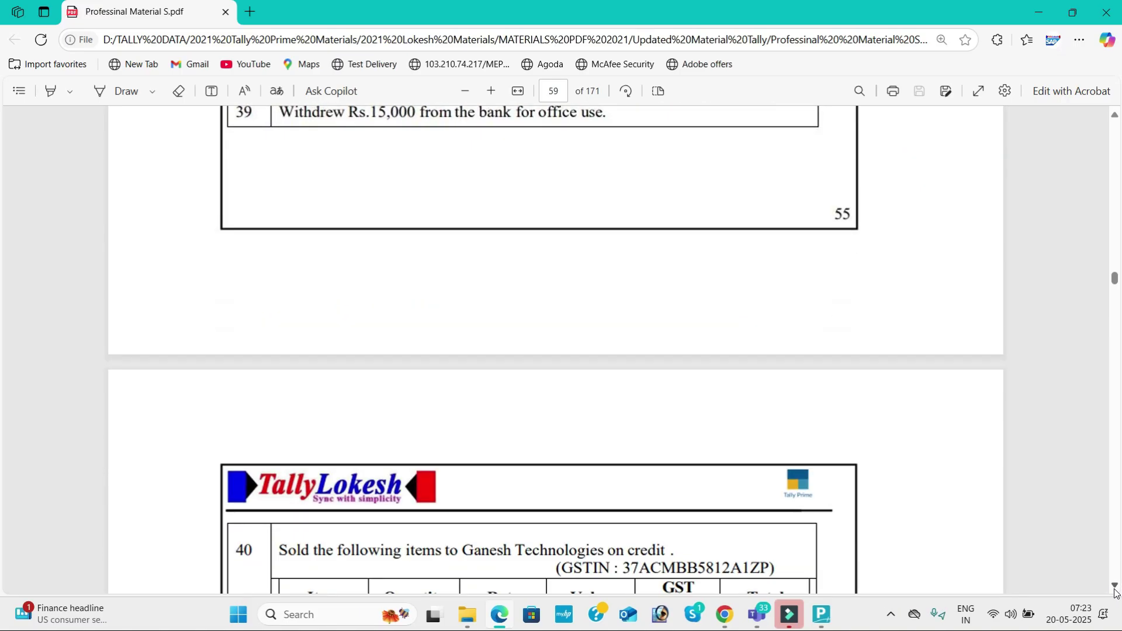
{"action": "scroll", "coordinate": [1117, 593], "scroll_direction": "down", "scroll_amount": 2}
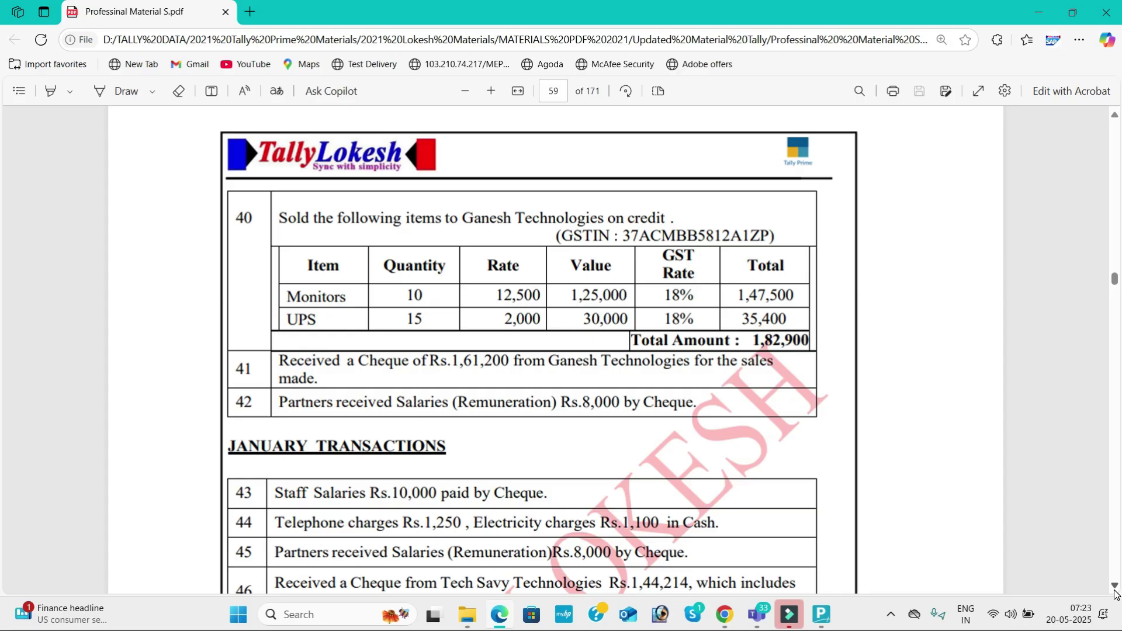
{"action": "scroll", "coordinate": [1117, 594], "scroll_direction": "down", "scroll_amount": 6}
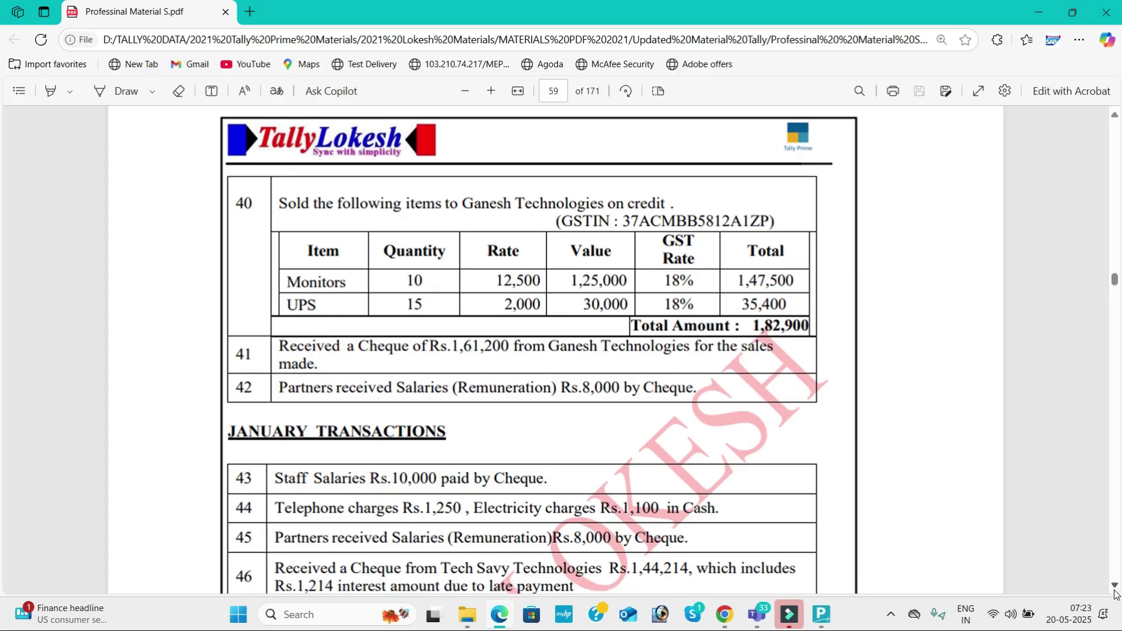
{"action": "scroll", "coordinate": [1117, 594], "scroll_direction": "down", "scroll_amount": 5}
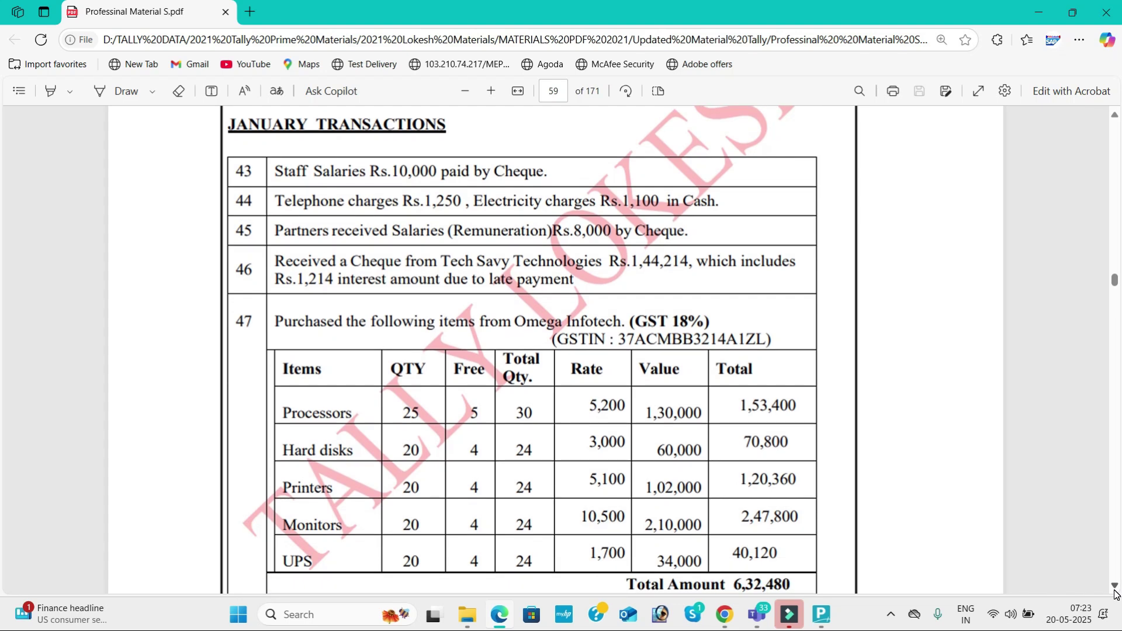
{"action": "scroll", "coordinate": [1116, 594], "scroll_direction": "down", "scroll_amount": 1}
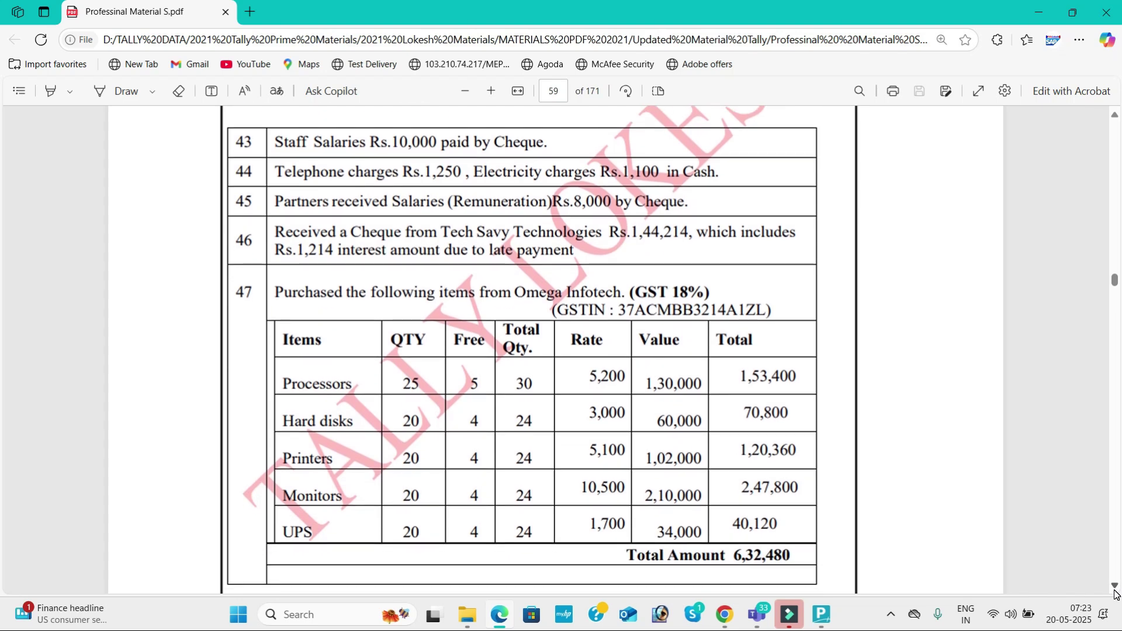
{"action": "scroll", "coordinate": [1117, 594], "scroll_direction": "down", "scroll_amount": 1}
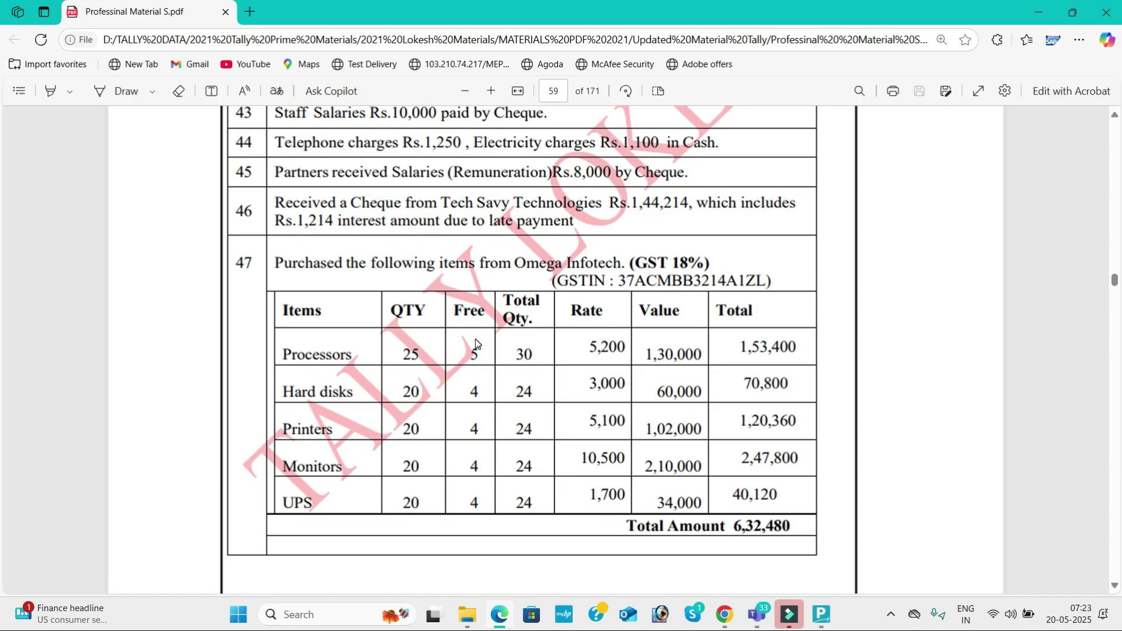
Switch back to TallyPrime and enable separate Actual and Billed Quantity columns in invoices in the company features.
{"action": "key", "text": "alt+Tab"}
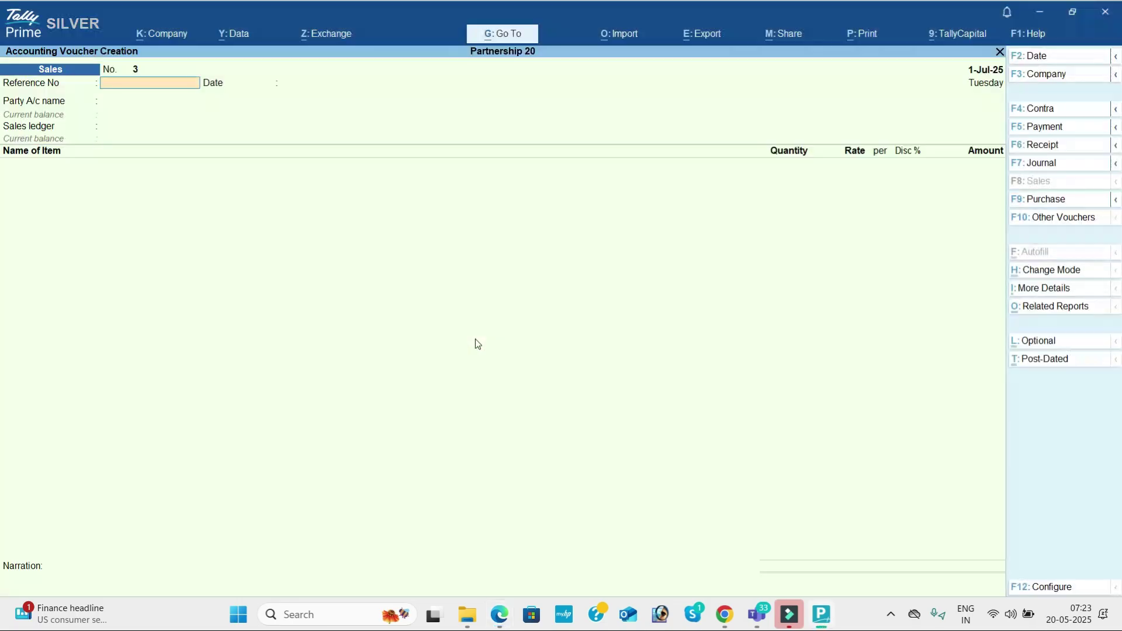
{"action": "left_click", "coordinate": [175, 35]}
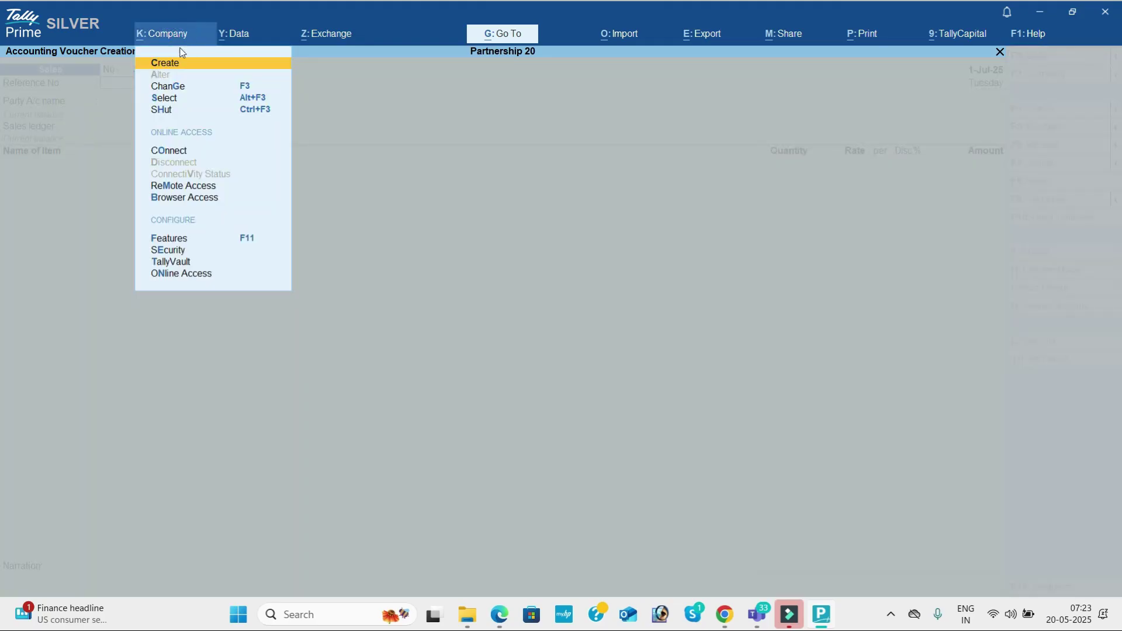
{"action": "left_click", "coordinate": [240, 243]}
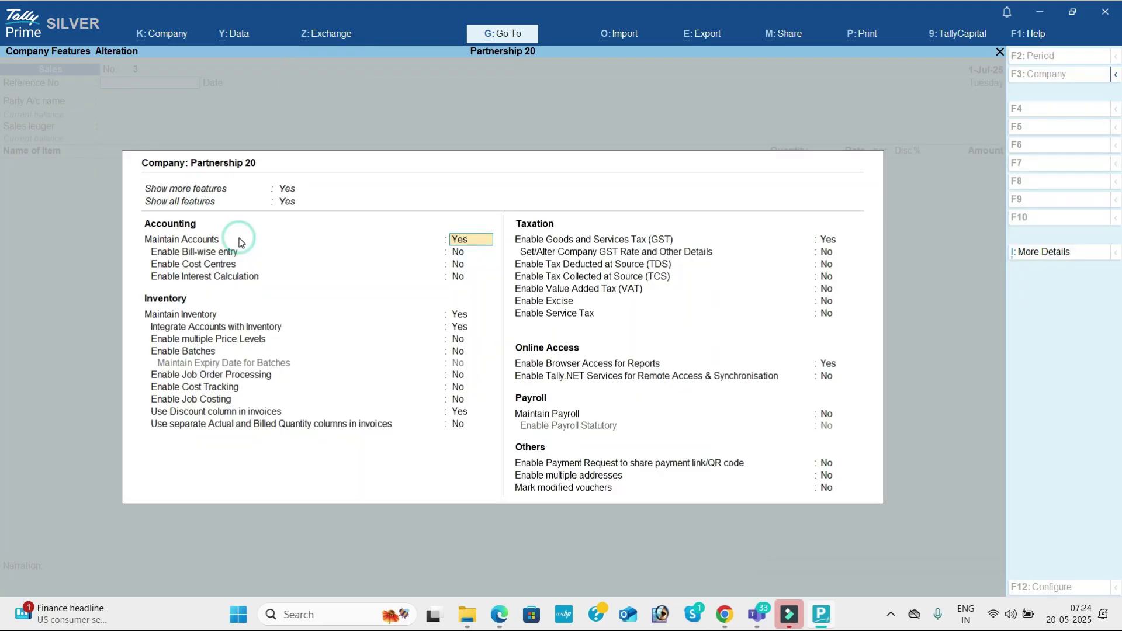
{"action": "left_click", "coordinate": [464, 421]}
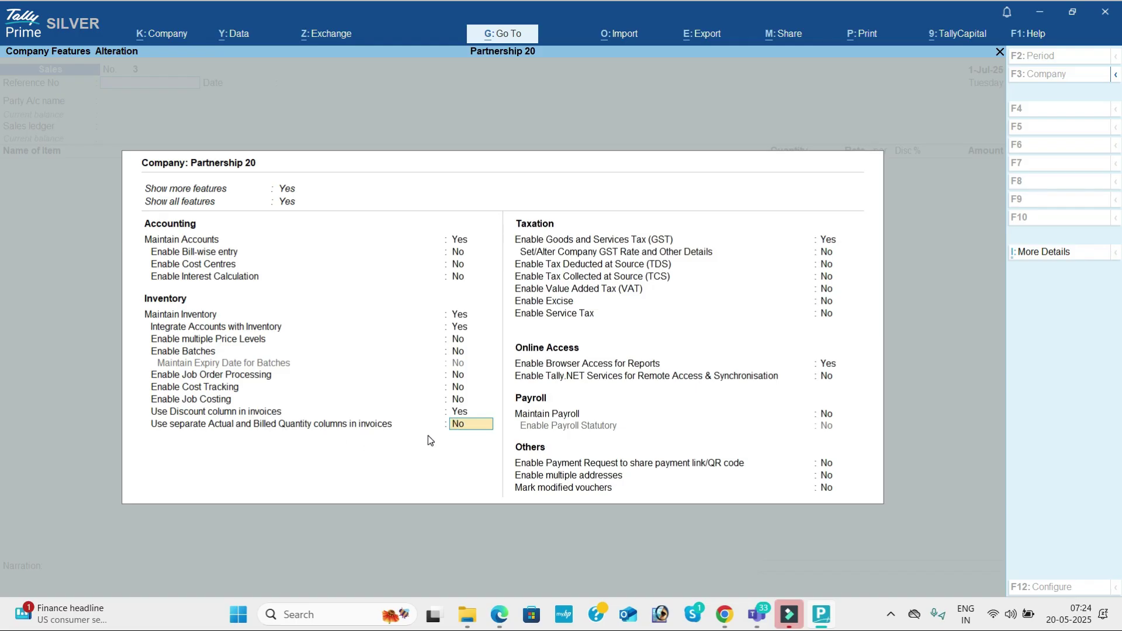
{"action": "type", "text": "y"}
{"action": "key", "text": "Return"}
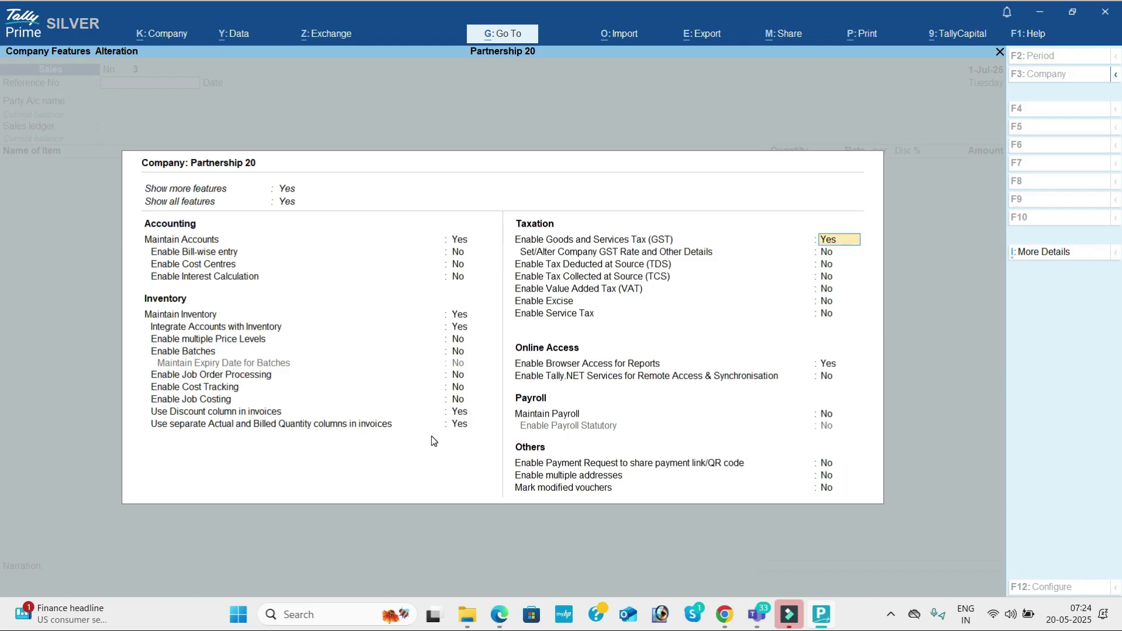
{"action": "key", "text": "ctrl+a"}
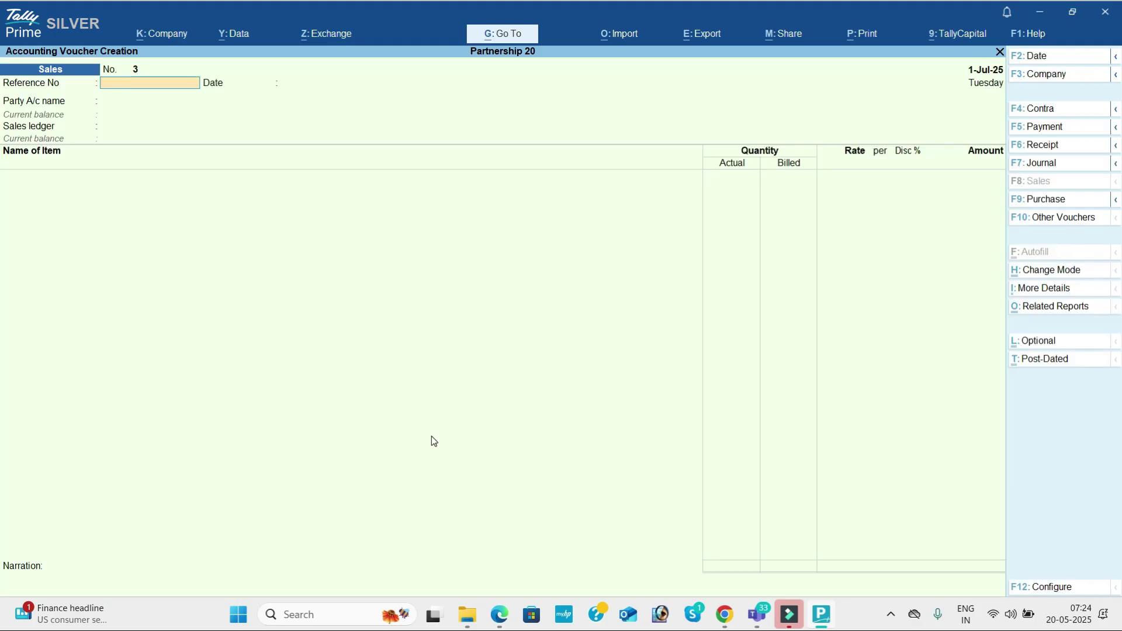
Start a purchase voucher for transaction 47 with Omega Info Tech as the party and Purchase as the ledger.
{"action": "key", "text": "Return"}
{"action": "key", "text": "alt+Tab"}
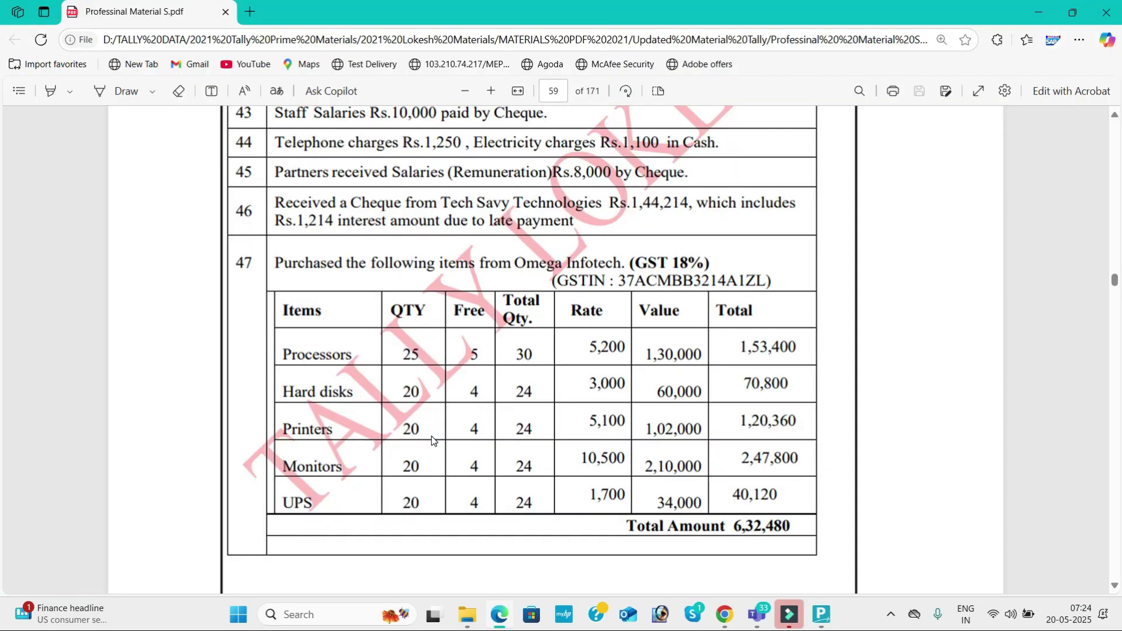
{"action": "key", "text": "alt+Tab"}
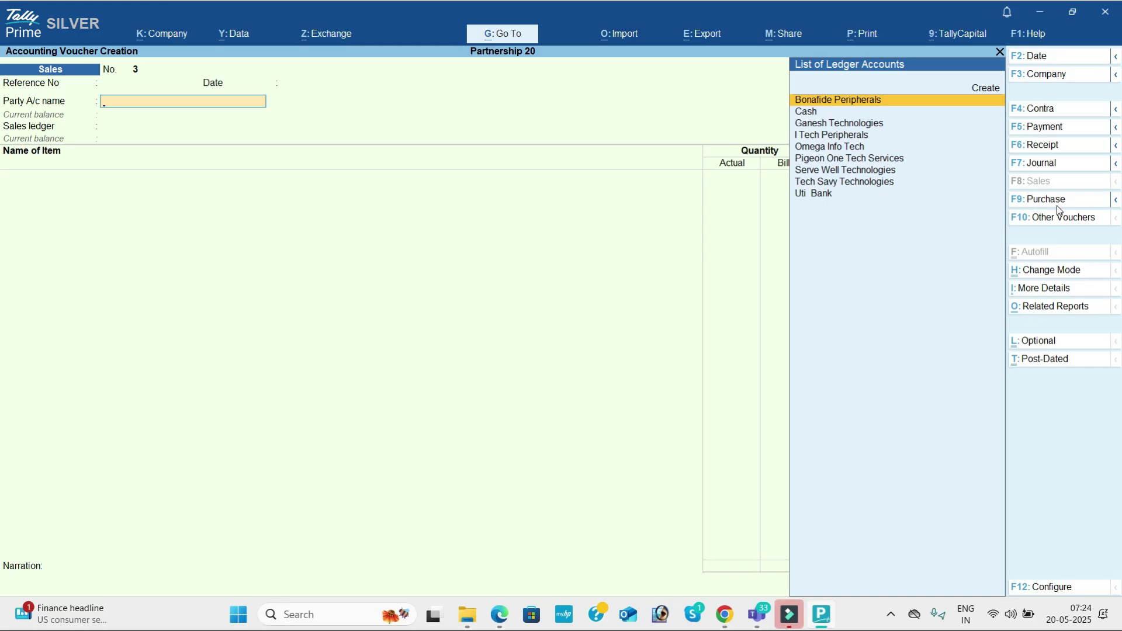
{"action": "left_click", "coordinate": [1057, 206]}
{"action": "key", "text": "Return"}
{"action": "key", "text": "Return"}
{"action": "type", "text": "Omega Info Tech"}
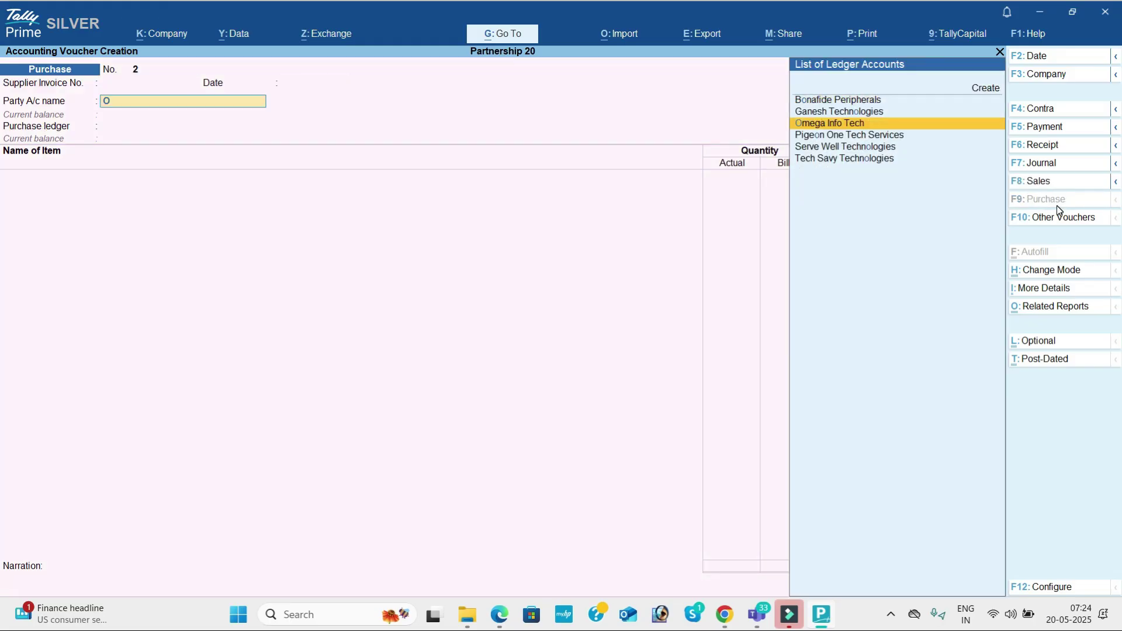
{"action": "key", "text": "Return"}
{"action": "key", "text": "Return"}
{"action": "key", "text": "Return"}
{"action": "key", "text": "Return"}
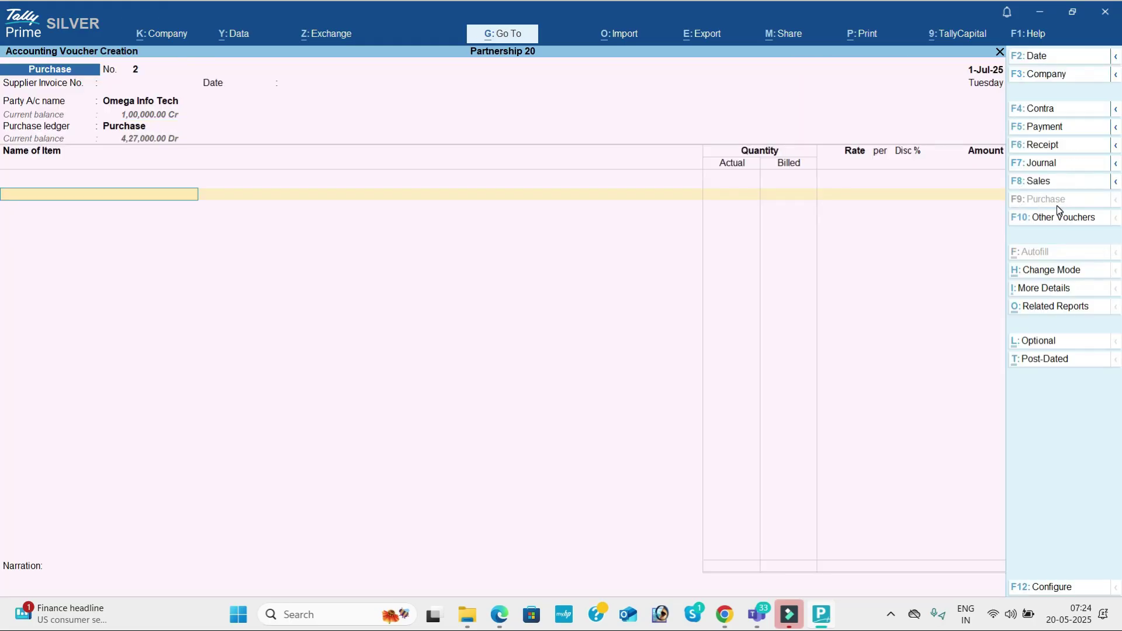
Add Processors to the purchase with an actual quantity of 30 nos and a billed quantity of 25 nos, following the PDF.
{"action": "key", "text": "alt+Tab"}
{"action": "key", "text": "alt+Tab"}
{"action": "type", "text": "Pro"}
{"action": "key", "text": "Return"}
{"action": "key", "text": "alt+Tab"}
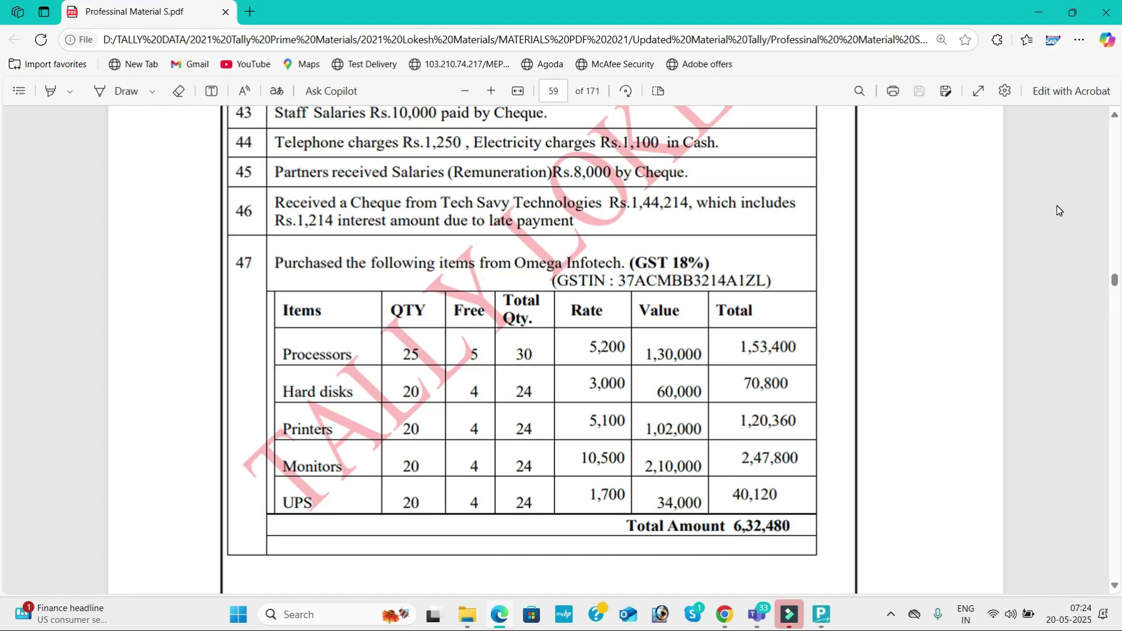
{"action": "key", "text": "alt+Tab"}
{"action": "type", "text": "30"}
{"action": "key", "text": "Return"}
{"action": "key", "text": "alt+Tab"}
{"action": "type", "text": "25"}
{"action": "key", "text": "Return"}
{"action": "key", "text": "Return"}
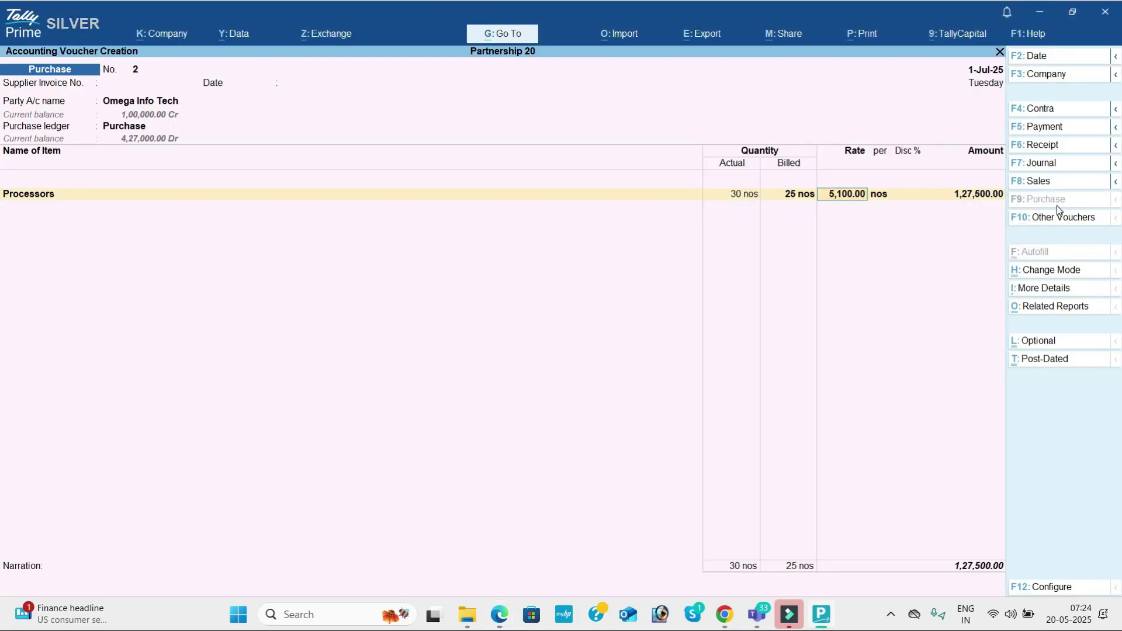
Set the Processors rate to 5,200 and accept its GST and HSN/SAC details as per Masters/Company.
{"action": "key", "text": "alt+Tab"}
{"action": "key", "text": "alt+Tab"}
{"action": "key", "text": "BackSpace"}
{"action": "type", "text": "5200"}
{"action": "key", "text": "Return"}
{"action": "key", "text": "Return"}
{"action": "key", "text": "Return"}
{"action": "key", "text": "Return"}
{"action": "key", "text": "Return"}
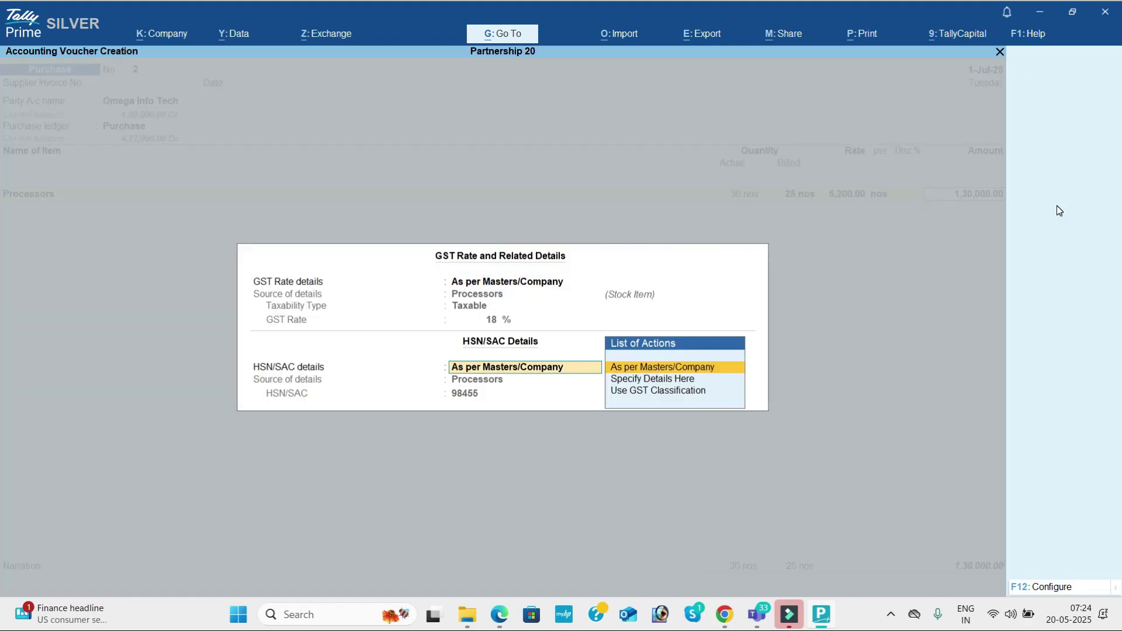
{"action": "key", "text": "Return"}
Add Hard Disk to the purchase with an actual quantity of 24 nos and a billed quantity of 20 nos, following the PDF.
{"action": "key", "text": "alt+Tab"}
{"action": "key", "text": "alt+Tab"}
{"action": "key", "text": "Return"}
{"action": "type", "text": "H"}
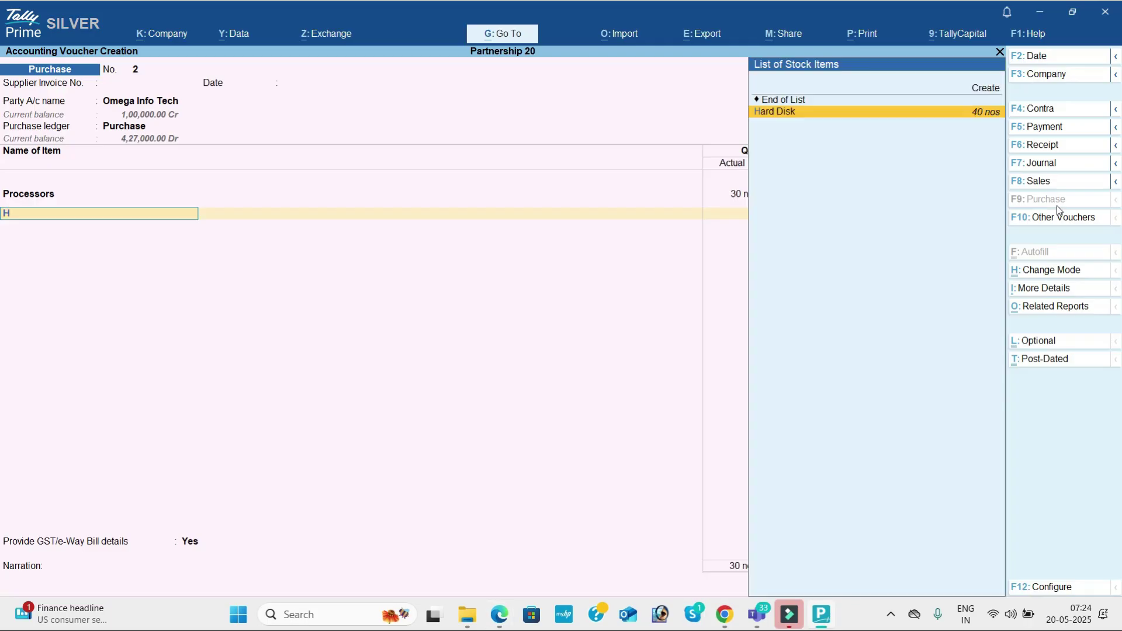
{"action": "key", "text": "Return"}
{"action": "key", "text": "alt+Tab"}
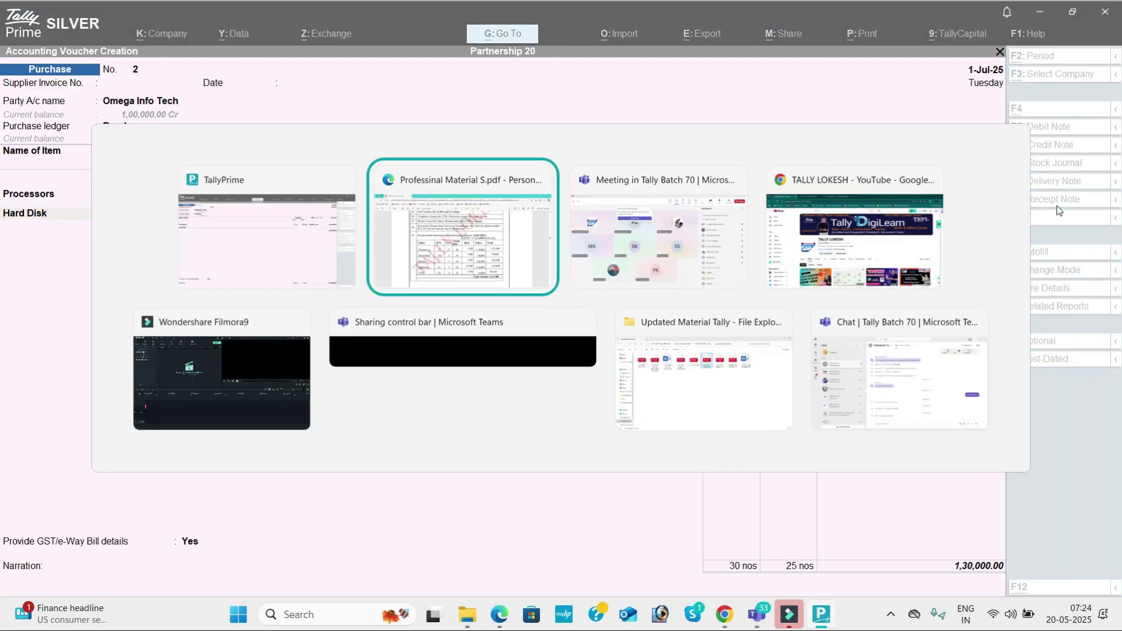
{"action": "key", "text": "alt+Tab"}
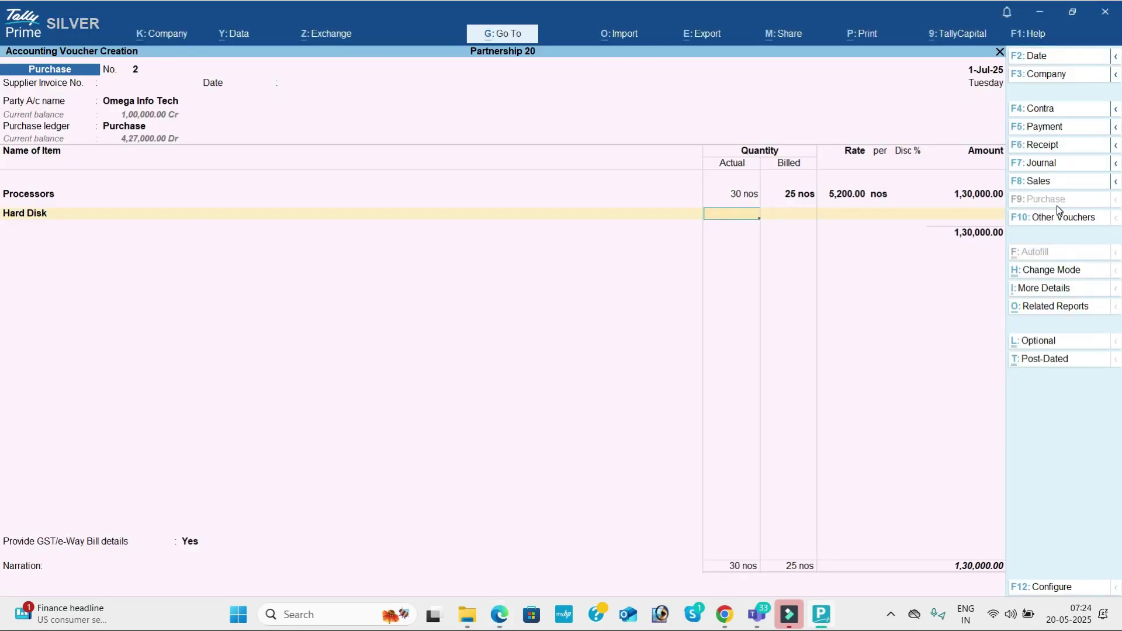
{"action": "type", "text": "24"}
{"action": "key", "text": "Return"}
{"action": "type", "text": "20"}
{"action": "key", "text": "Return"}
Set the Hard Disk rate to 3,000 as listed in the PDF and accept its GST and HSN/SAC details.
{"action": "key", "text": "alt+Tab"}
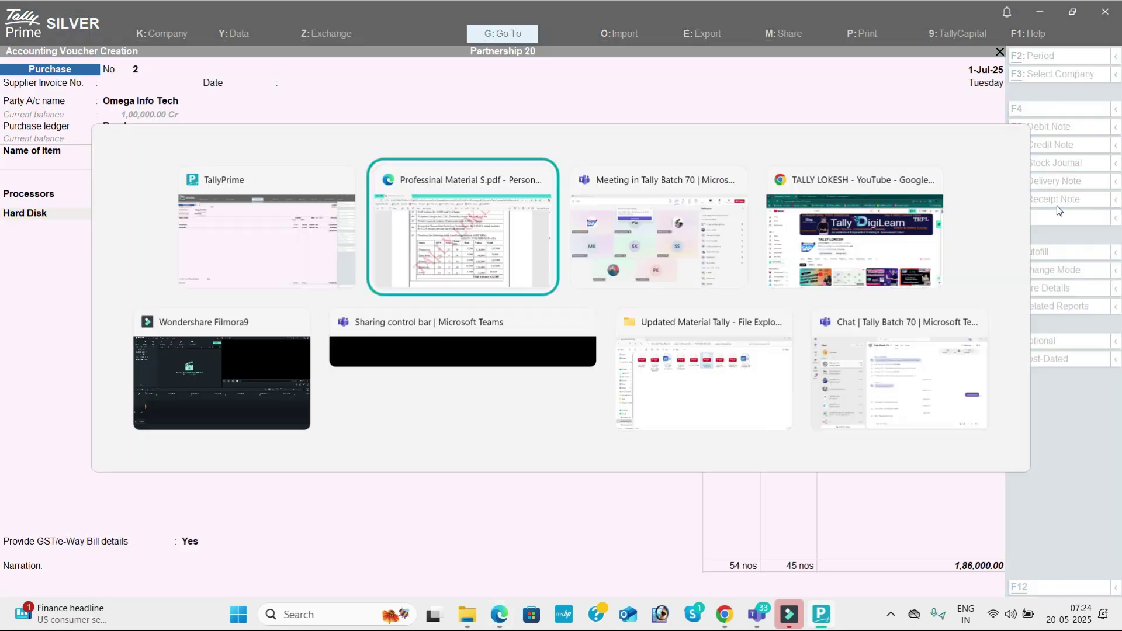
{"action": "key", "text": "alt+Tab"}
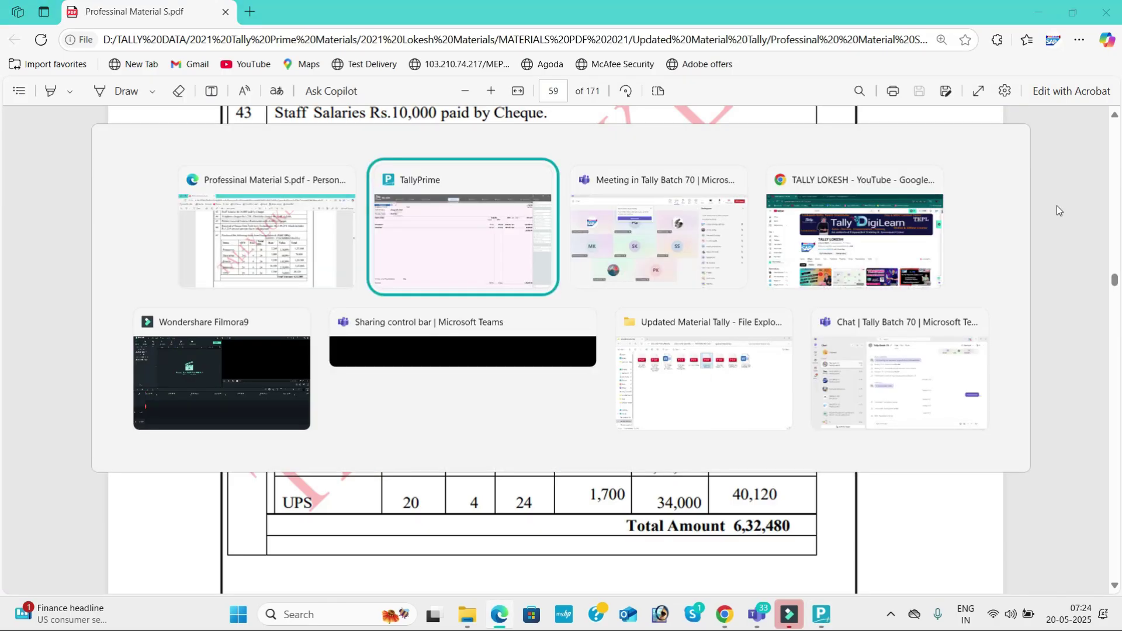
{"action": "type", "text": "3000"}
{"action": "key", "text": "Return"}
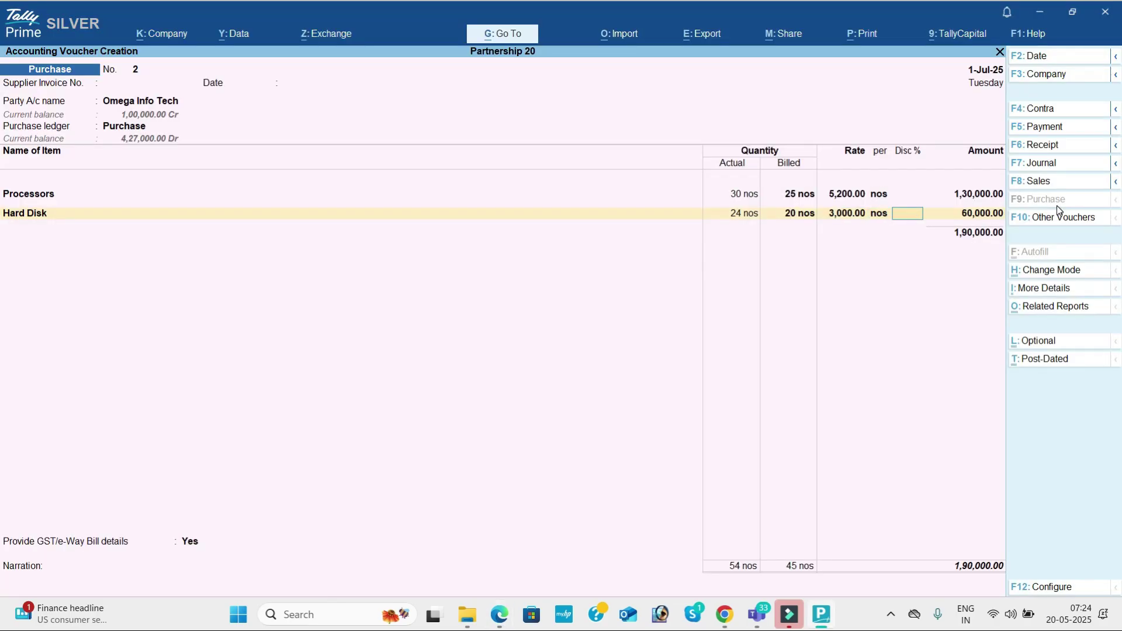
{"action": "key", "text": "Return"}
{"action": "key", "text": "Return"}
{"action": "key", "text": "Return"}
{"action": "key", "text": "Return"}
Add Printers to the purchase with an actual quantity of 24 nos and a billed quantity of 20 nos.
{"action": "key", "text": "alt+Tab"}
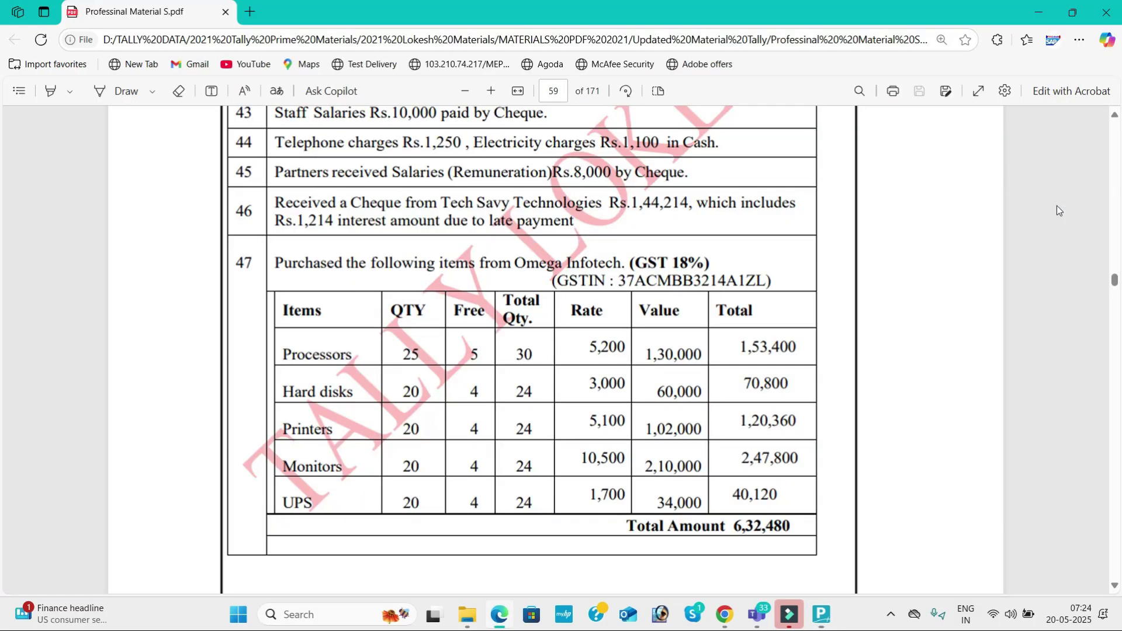
{"action": "key", "text": "alt+Tab"}
{"action": "type", "text": "P"}
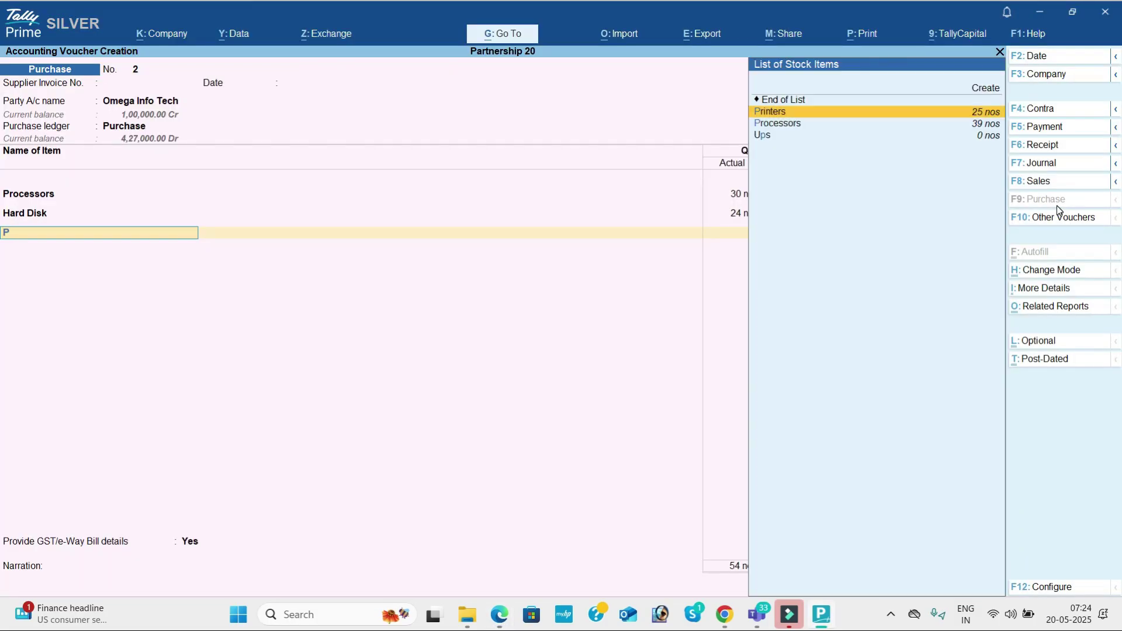
{"action": "key", "text": "Return"}
{"action": "key", "text": "alt+Tab"}
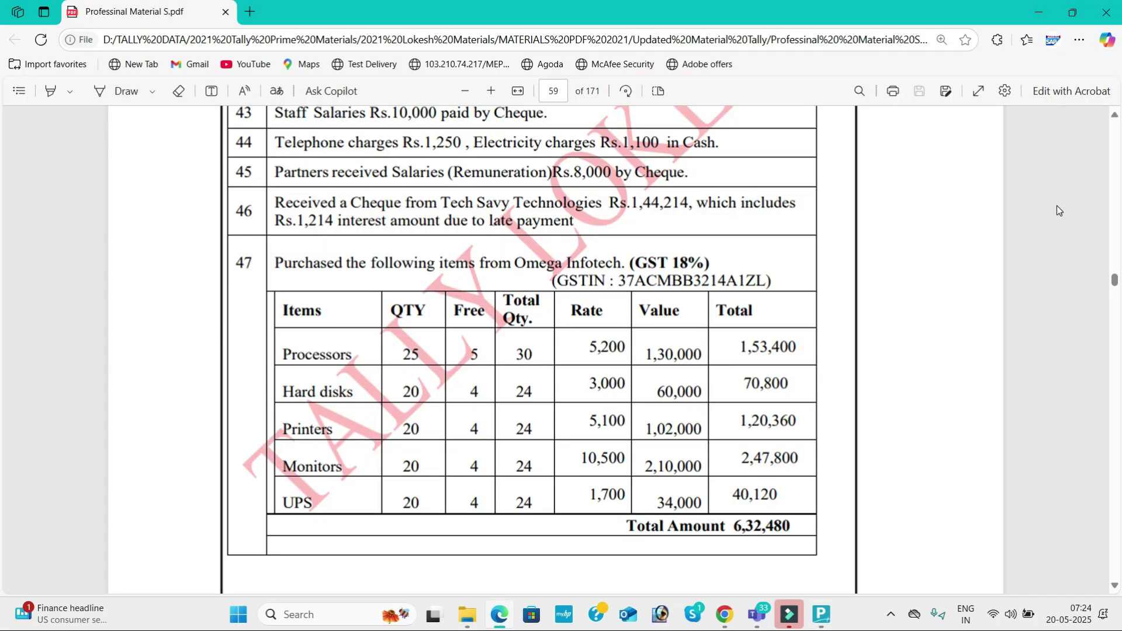
{"action": "key", "text": "alt+Tab"}
{"action": "type", "text": "24"}
{"action": "key", "text": "Return"}
{"action": "type", "text": "20 nos"}
{"action": "key", "text": "Return"}
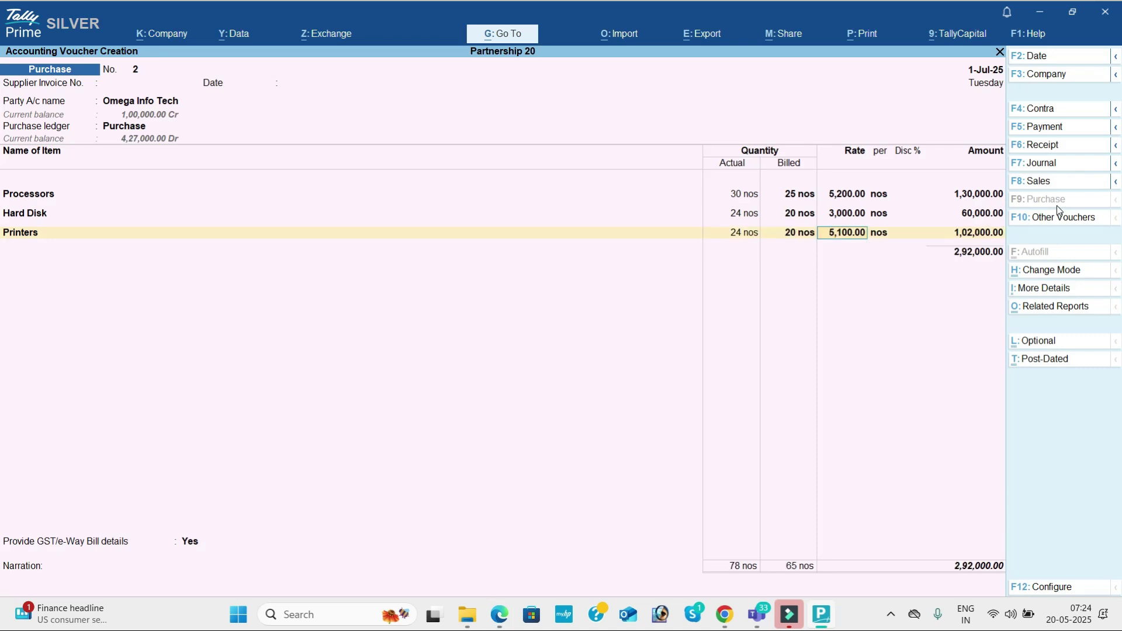
Check the Printers rate against the PDF, keep 5,100, and accept the GST and HSN/SAC details as per Masters/Company.
{"action": "key", "text": "alt+Tab"}
{"action": "key", "text": "alt+Tab"}
{"action": "key", "text": "Return"}
{"action": "key", "text": "Return"}
{"action": "key", "text": "Return"}
{"action": "key", "text": "Return"}
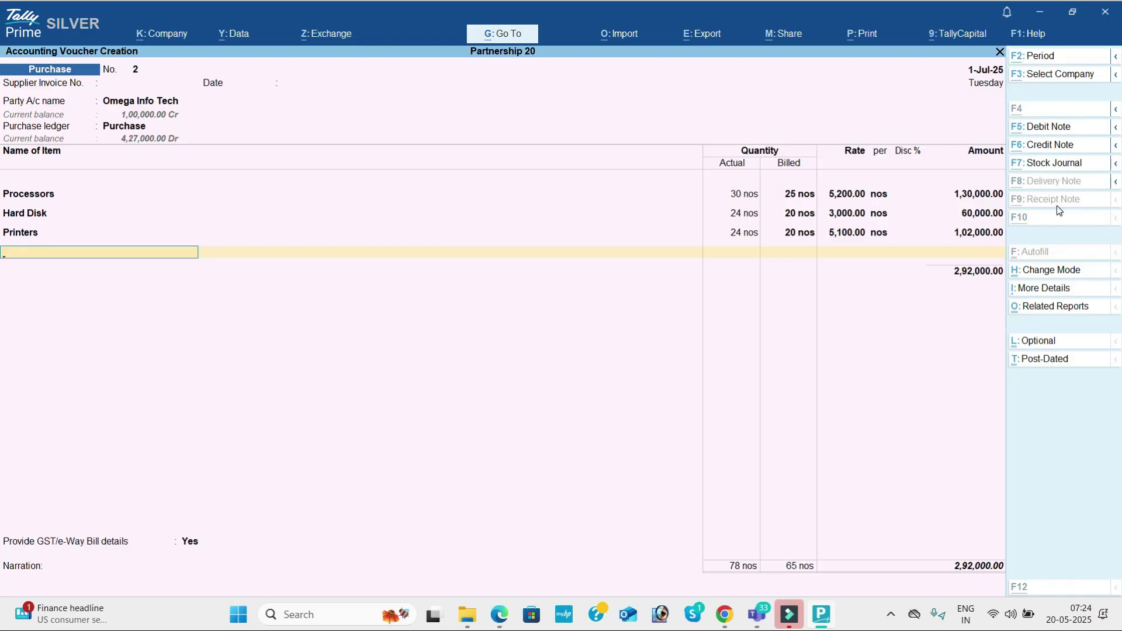
{"action": "key", "text": "BackSpace"}
{"action": "key", "text": "Return"}
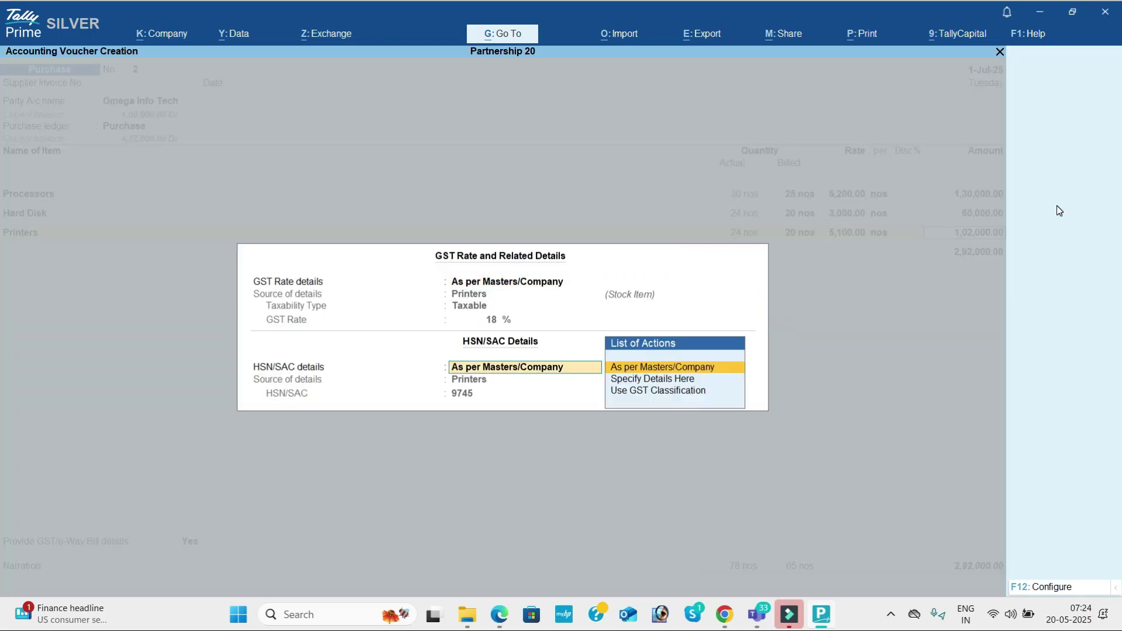
{"action": "key", "text": "Return"}
Add Monitors to the purchase with an actual quantity of 24 nos and a billed quantity of 20 nos.
{"action": "key", "text": "alt+Tab"}
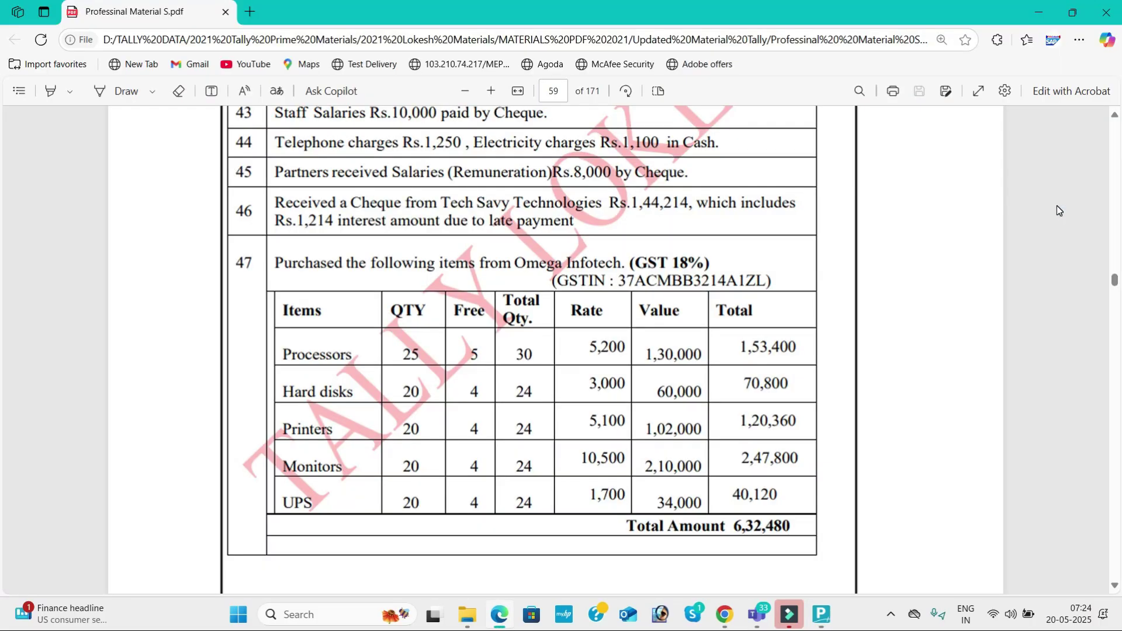
{"action": "key", "text": "alt+Tab"}
{"action": "type", "text": "Mo"}
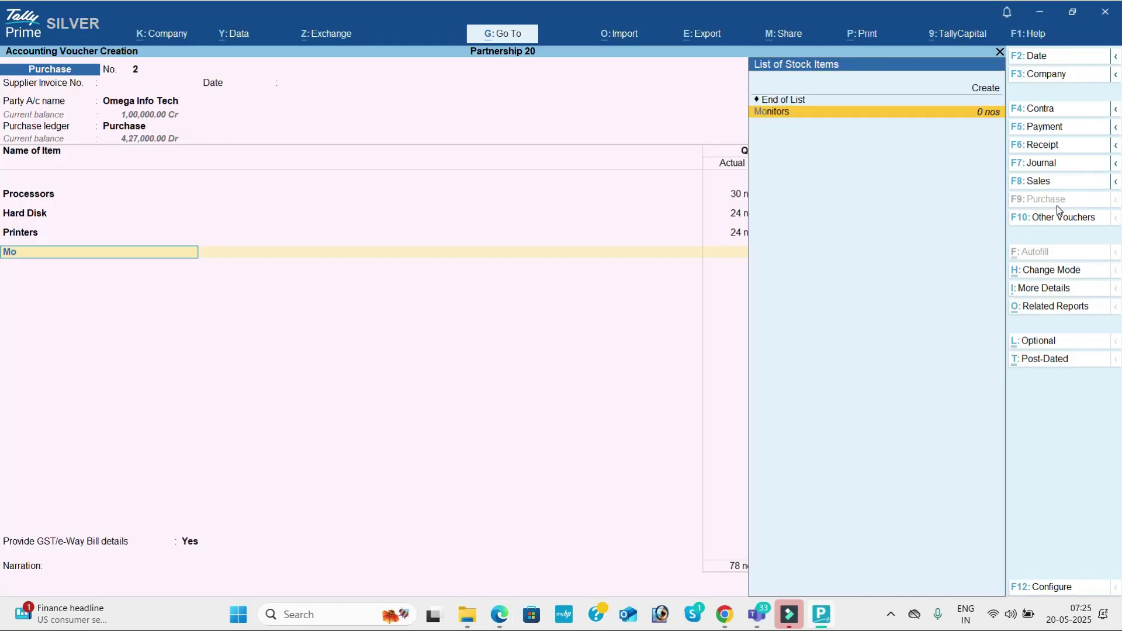
{"action": "key", "text": "Return"}
{"action": "key", "text": "alt+Tab"}
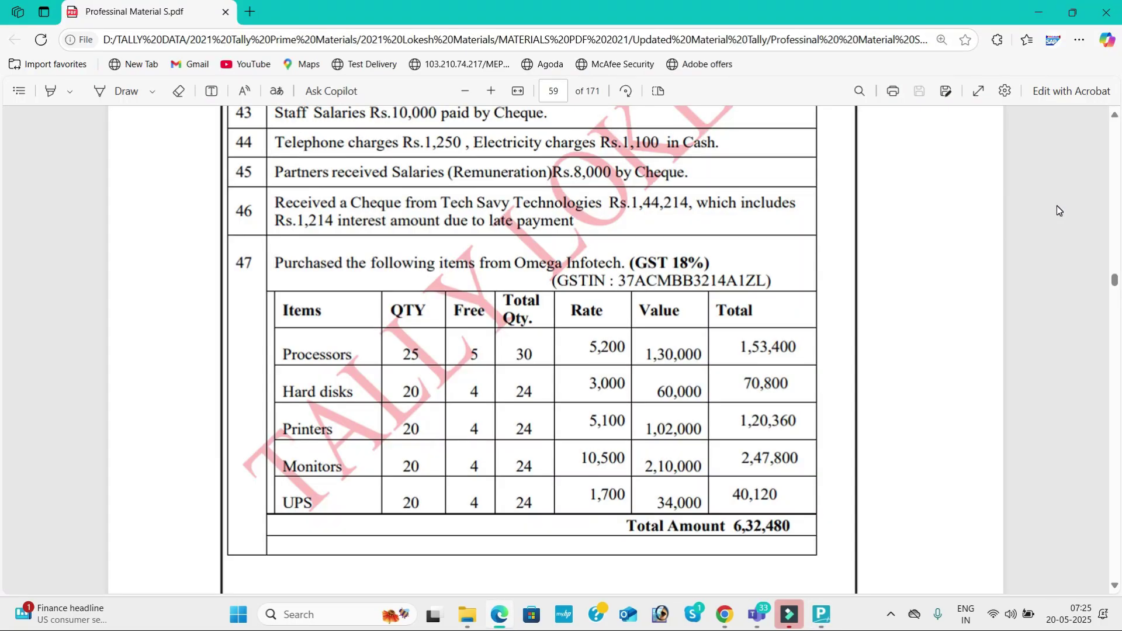
{"action": "key", "text": "alt+Tab"}
{"action": "type", "text": "24"}
{"action": "key", "text": "Return"}
{"action": "type", "text": "20"}
{"action": "key", "text": "Return"}
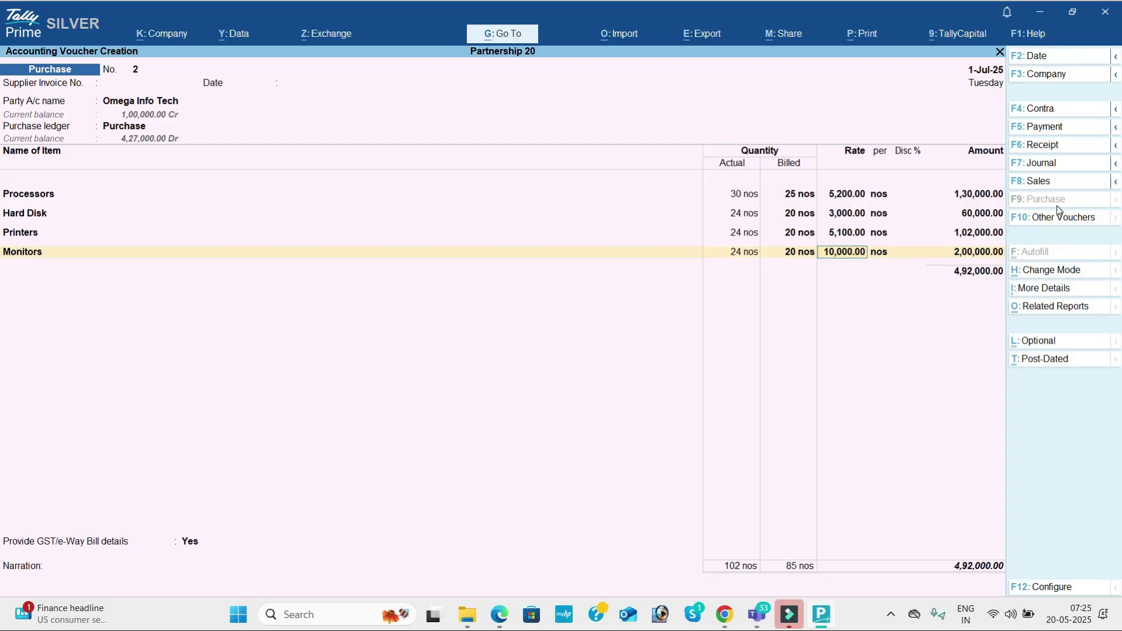
Set the Monitors rate to 10,500 as given in the PDF and accept the item's GST and HSN/SAC details.
{"action": "key", "text": "alt+Tab"}
{"action": "key", "text": "alt+Tab"}
{"action": "type", "text": "10500"}
{"action": "key", "text": "Return"}
{"action": "key", "text": "Return"}
{"action": "key", "text": "Return"}
{"action": "key", "text": "Return"}
{"action": "key", "text": "Return"}
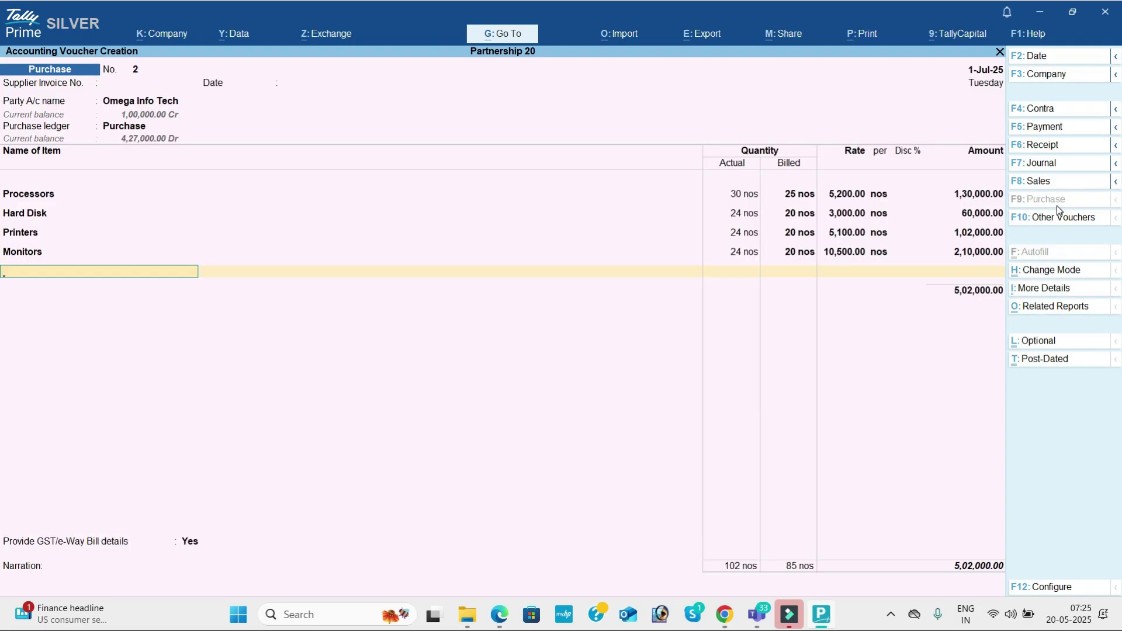
Add Ups to the purchase with an actual quantity of 24 nos and a billed quantity of 20 nos.
{"action": "key", "text": "alt+Tab"}
{"action": "key", "text": "alt+Tab"}
{"action": "type", "text": "u"}
{"action": "key", "text": "Return"}
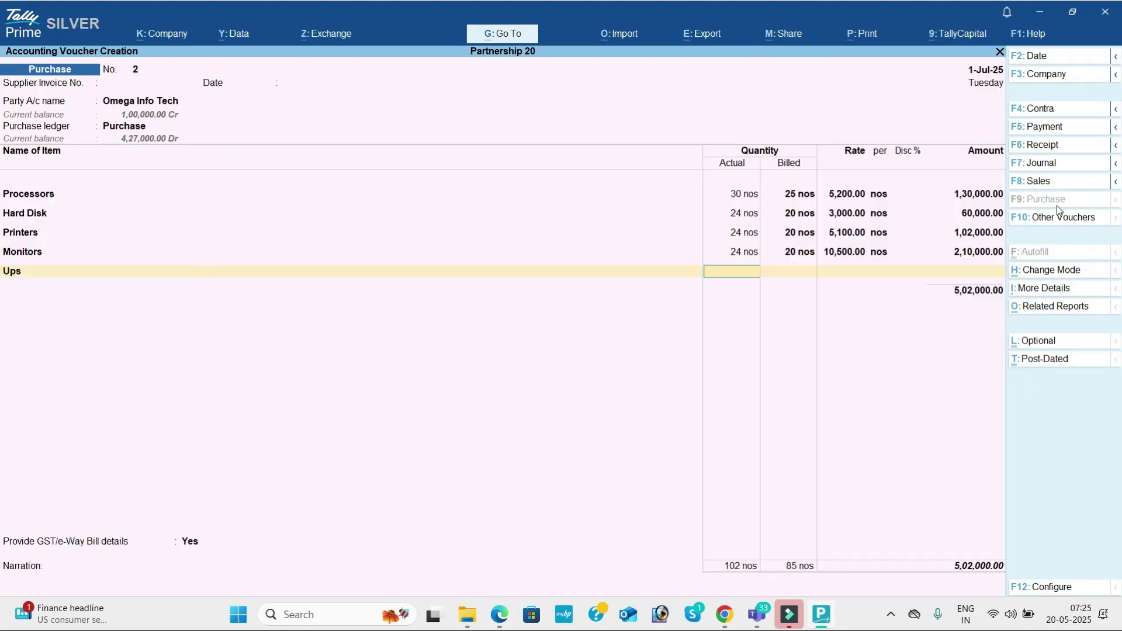
{"action": "key", "text": "alt+Tab"}
{"action": "key", "text": "alt+Tab"}
{"action": "type", "text": "24"}
{"action": "key", "text": "Return"}
{"action": "type", "text": "20"}
{"action": "key", "text": "Return"}
Set the Ups rate to 1,700 from the PDF, accept its GST details and end the item list.
{"action": "key", "text": "alt+Tab"}
{"action": "key", "text": "alt+Tab"}
{"action": "type", "text": "1700"}
{"action": "key", "text": "Return"}
{"action": "key", "text": "Return"}
{"action": "key", "text": "Return"}
{"action": "key", "text": "Return"}
{"action": "key", "text": "Return"}
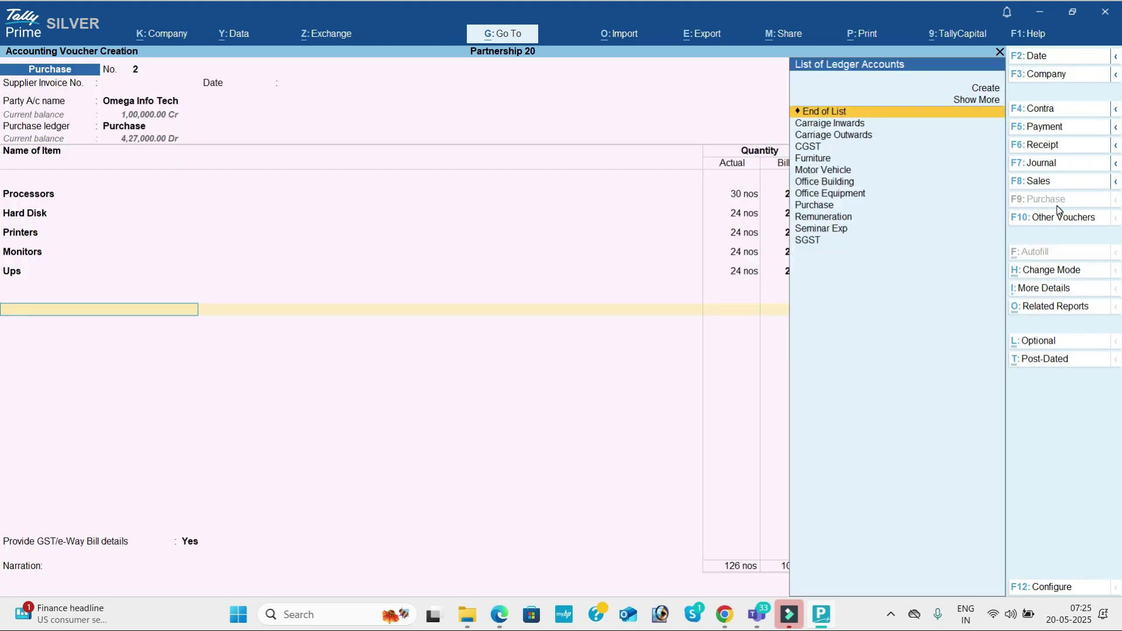
Add the CGST and SGST tax ledgers to the purchase and end the ledger list.
{"action": "type", "text": "cg"}
{"action": "key", "text": "Return"}
{"action": "key", "text": "Return"}
{"action": "type", "text": "sg"}
{"action": "key", "text": "Return"}
{"action": "key", "text": "Return"}
{"action": "key", "text": "Return"}
Set Provide GST/e-Way Bill details to No, leave the narration blank and save the purchase voucher.
{"action": "key", "text": "Up"}
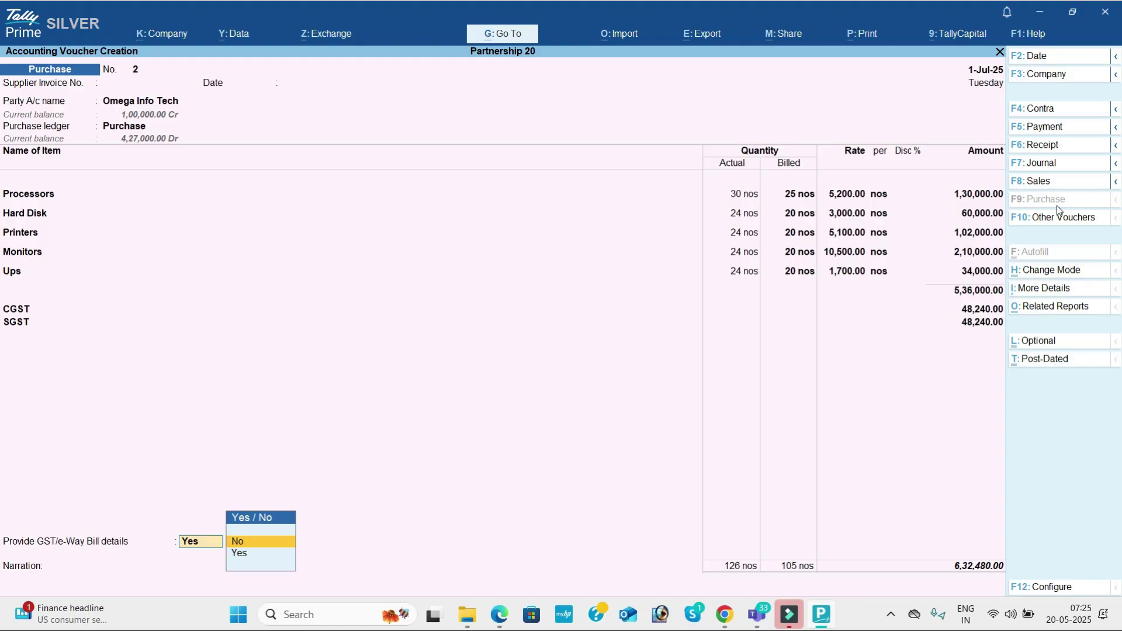
{"action": "key", "text": "Return"}
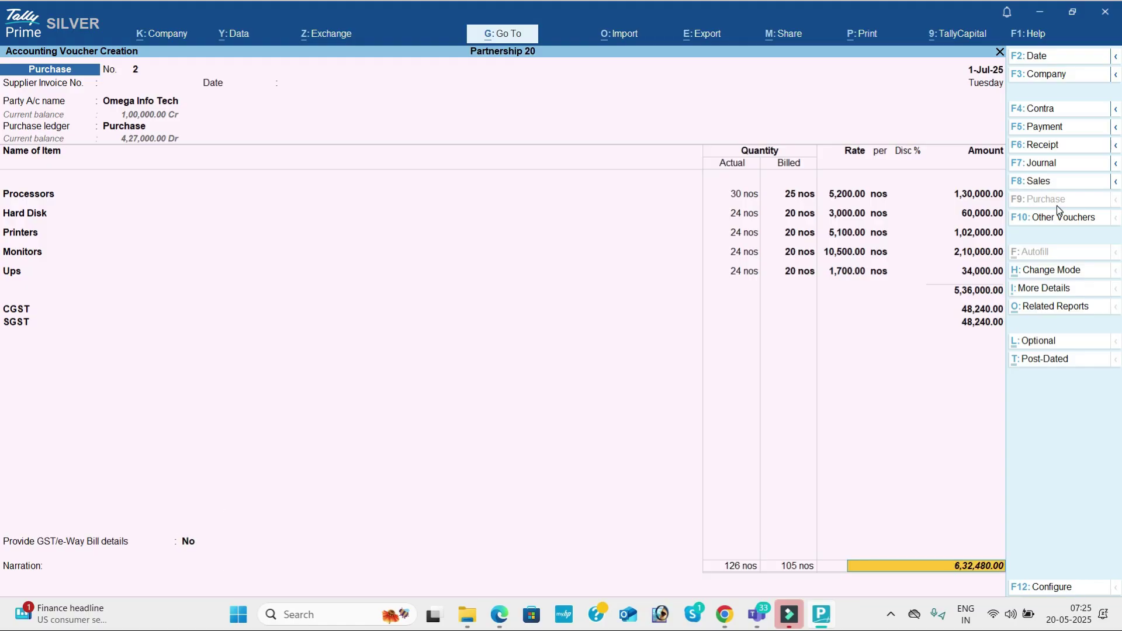
{"action": "key", "text": "Return"}
{"action": "key", "text": "Return"}
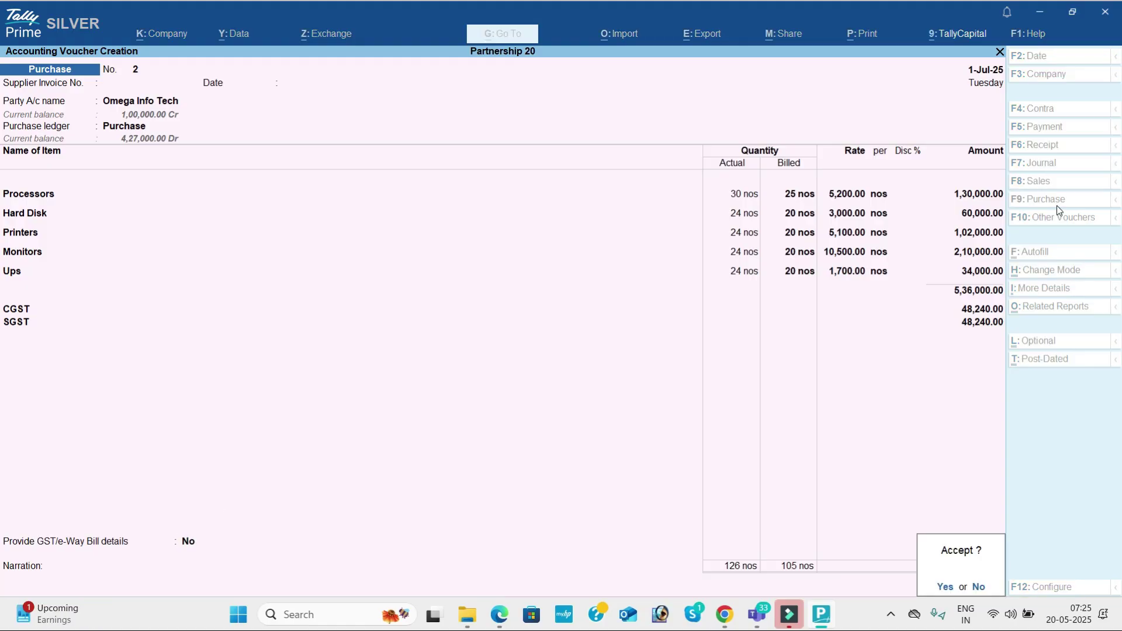
{"action": "key", "text": "Return"}
Switch to the PDF and review transactions 48 to 64 together with the provision and depreciation entries.
{"action": "key", "text": "alt+Tab"}
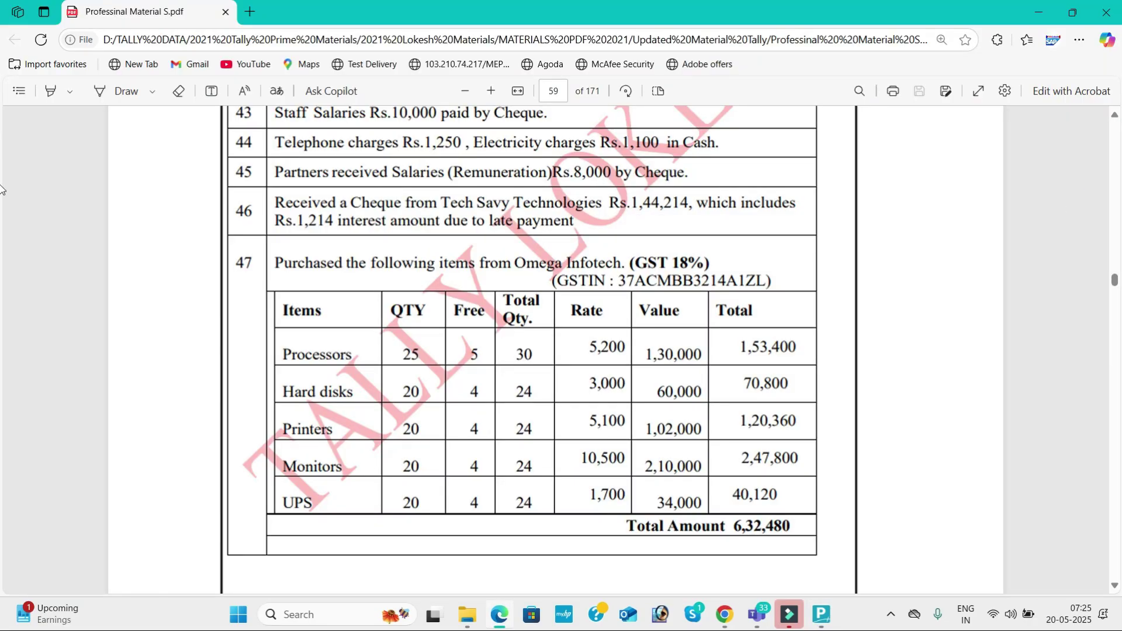
{"action": "left_click", "coordinate": [1115, 586]}
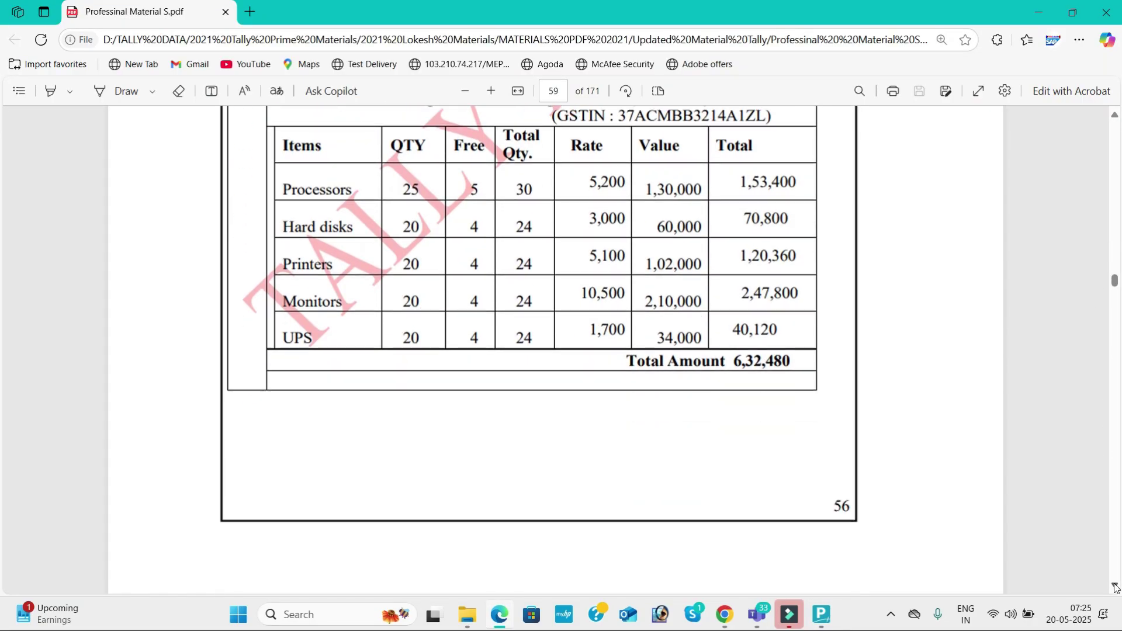
{"action": "scroll", "coordinate": [1115, 587], "scroll_direction": "down", "scroll_amount": 6}
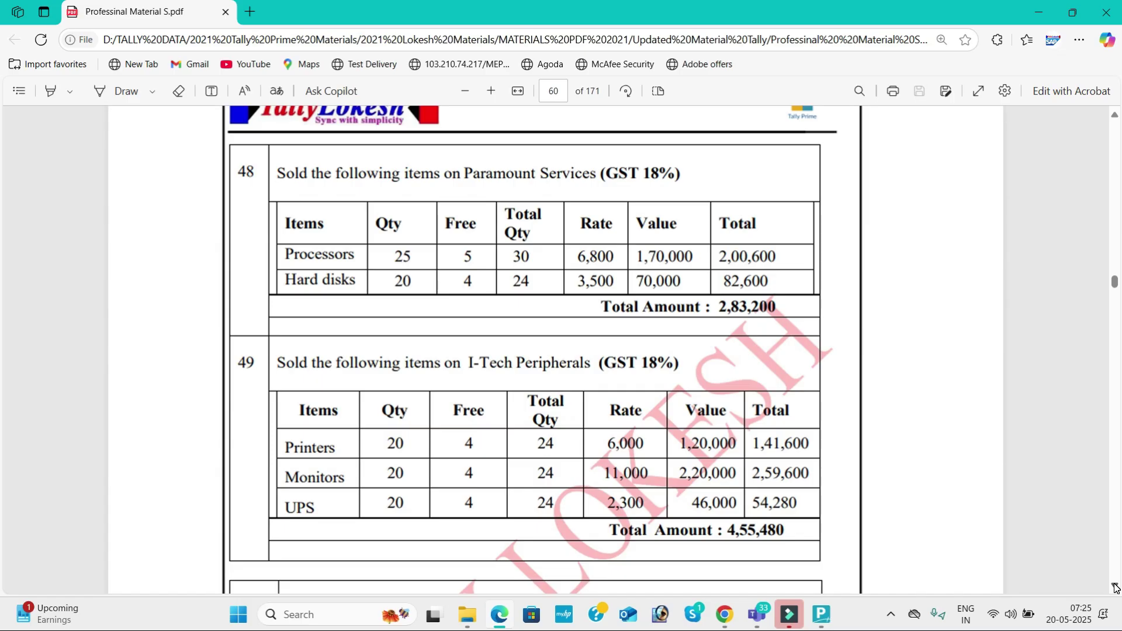
{"action": "scroll", "coordinate": [1115, 587], "scroll_direction": "down", "scroll_amount": 5}
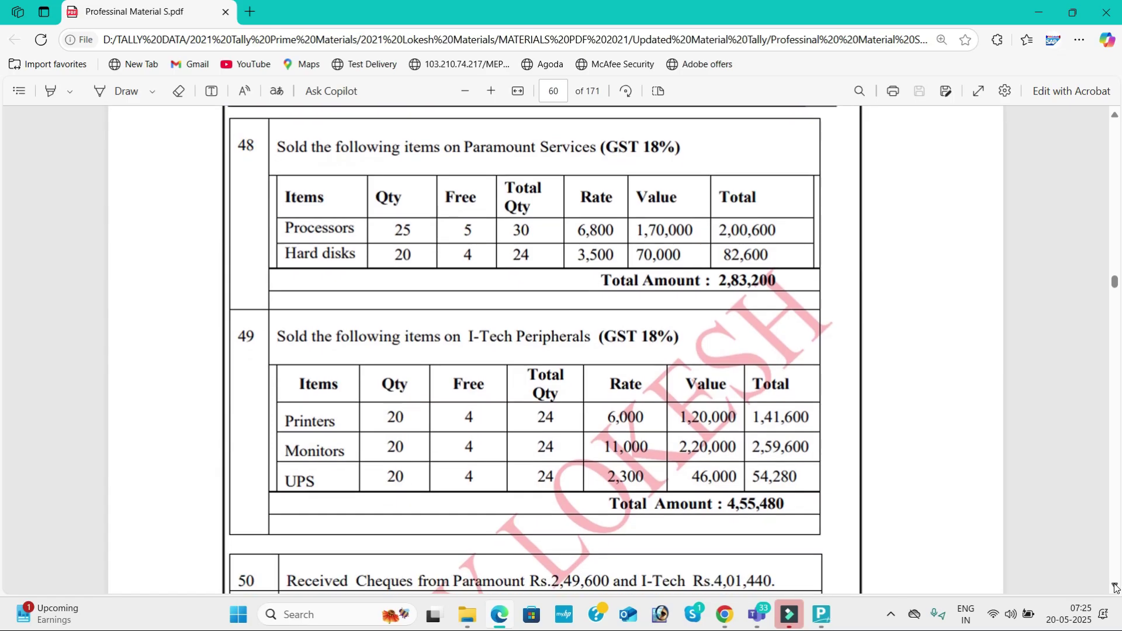
{"action": "left_click", "coordinate": [1115, 586]}
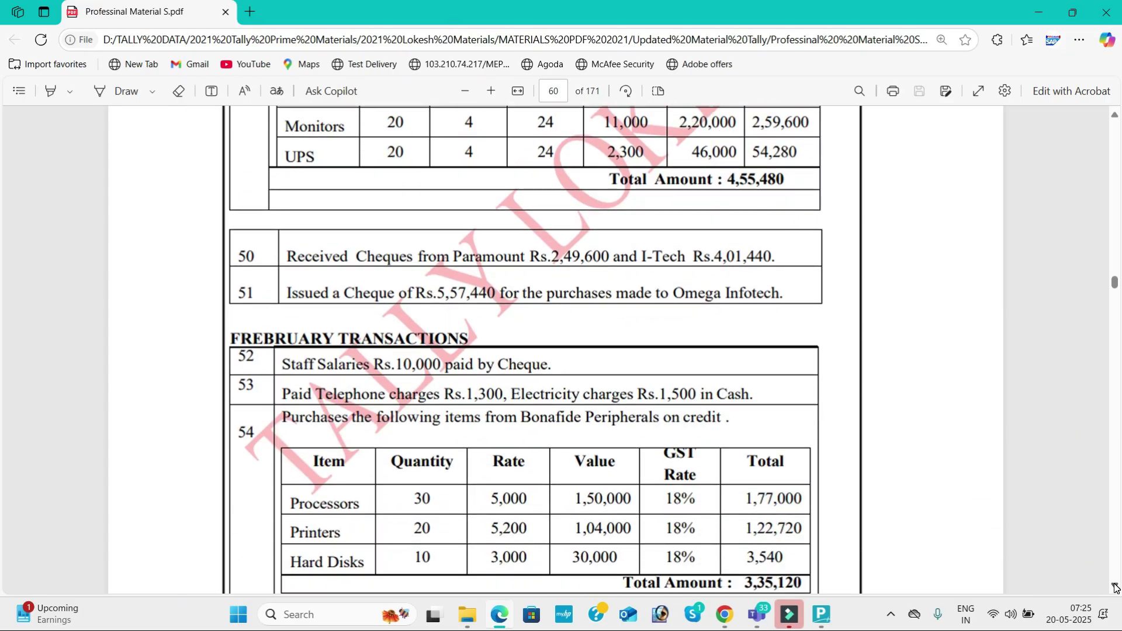
{"action": "left_click", "coordinate": [1114, 586]}
{"action": "left_click", "coordinate": [1114, 587]}
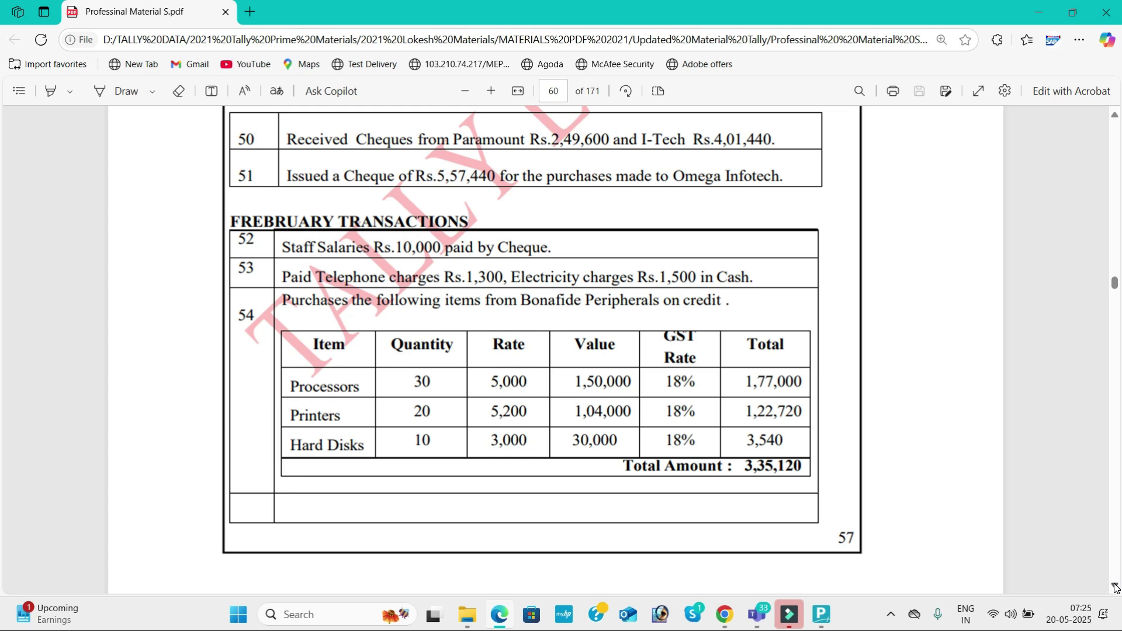
{"action": "left_click", "coordinate": [1115, 587]}
{"action": "left_click_drag", "start_coordinate": [1114, 587], "coordinate": [1115, 587]}
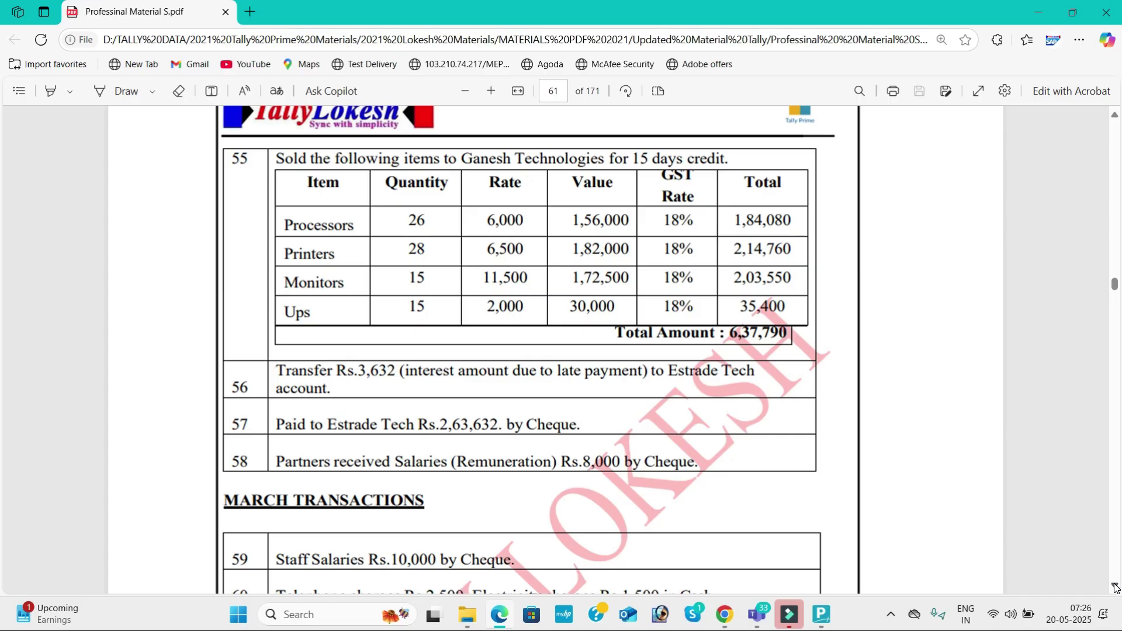
{"action": "scroll", "coordinate": [1116, 587], "scroll_direction": "down", "scroll_amount": 5}
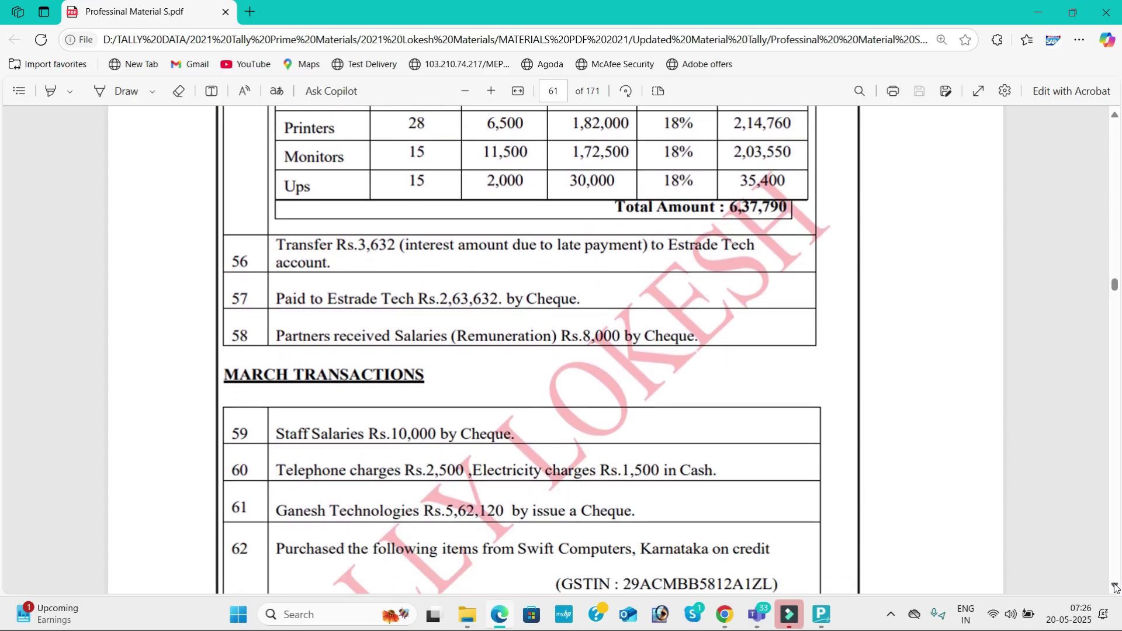
{"action": "scroll", "coordinate": [1115, 588], "scroll_direction": "down", "scroll_amount": 5}
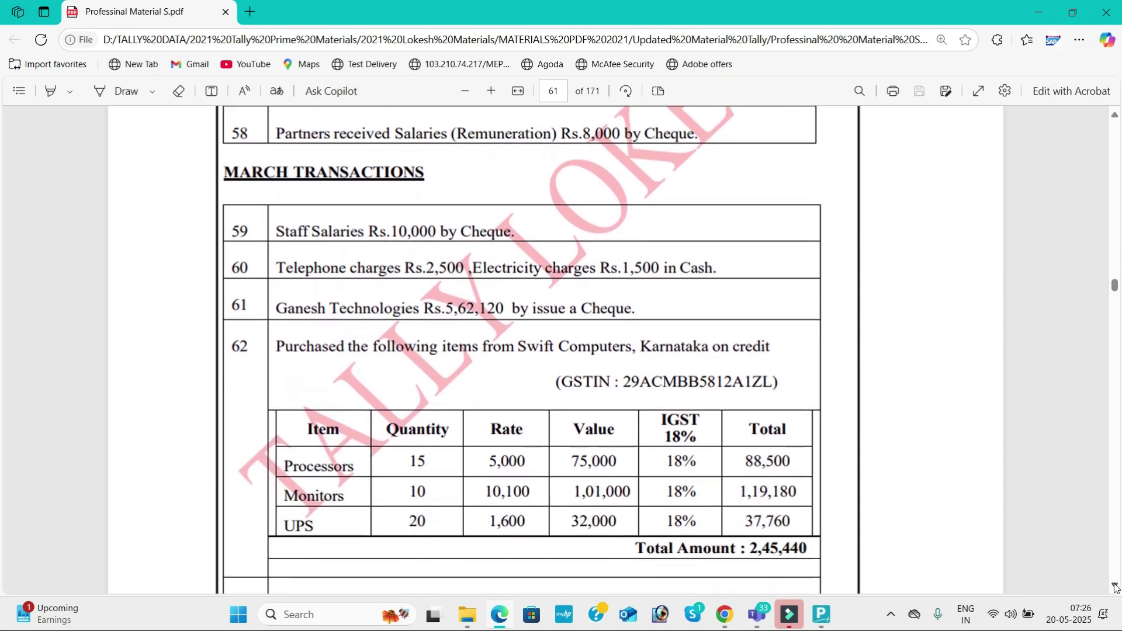
{"action": "scroll", "coordinate": [1115, 587], "scroll_direction": "down", "scroll_amount": 3}
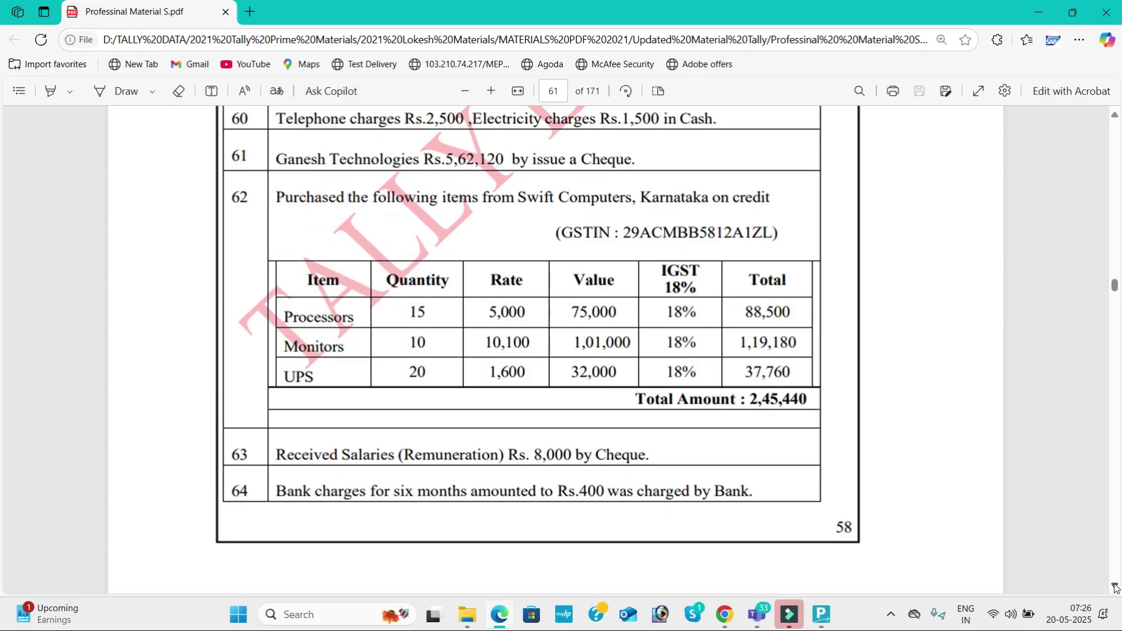
{"action": "scroll", "coordinate": [1115, 587], "scroll_direction": "down", "scroll_amount": 7}
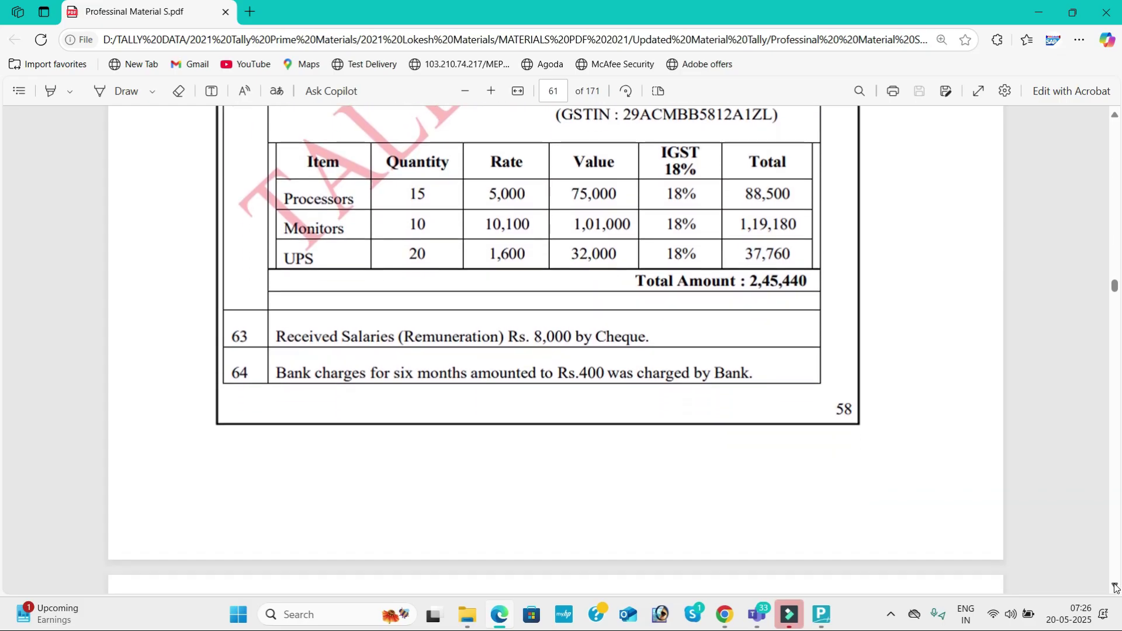
{"action": "scroll", "coordinate": [1116, 587], "scroll_direction": "down", "scroll_amount": 8}
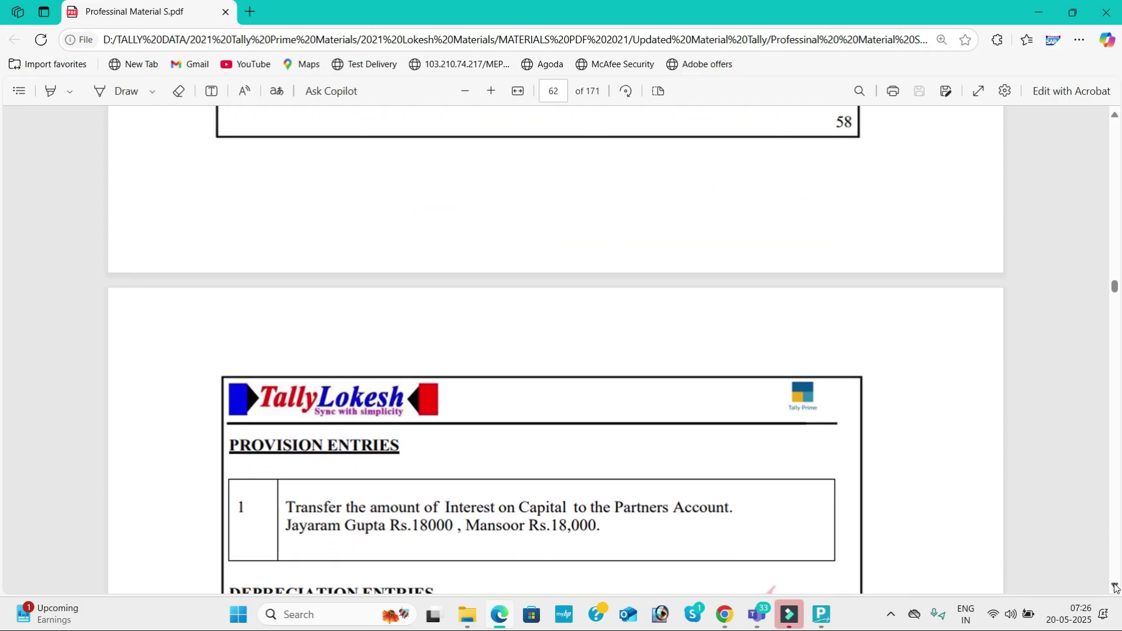
{"action": "scroll", "coordinate": [1115, 587], "scroll_direction": "down", "scroll_amount": 4}
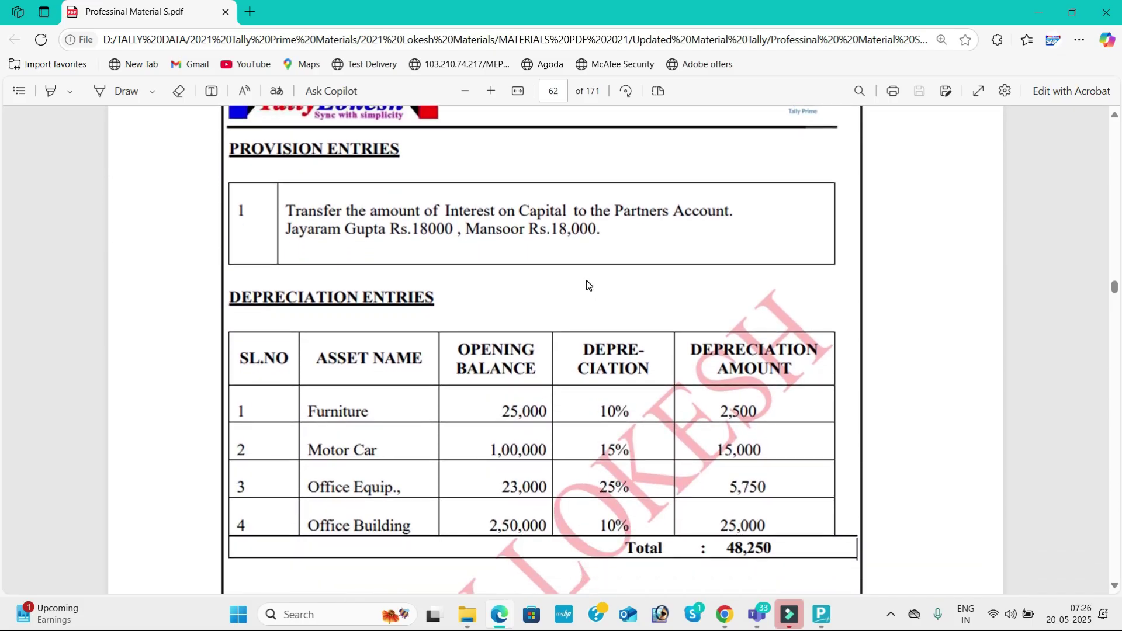
Switch to TallyPrime, open a new journal voucher and start creating a ledger named Interest on Capital.
{"action": "key", "text": "alt+Tab"}
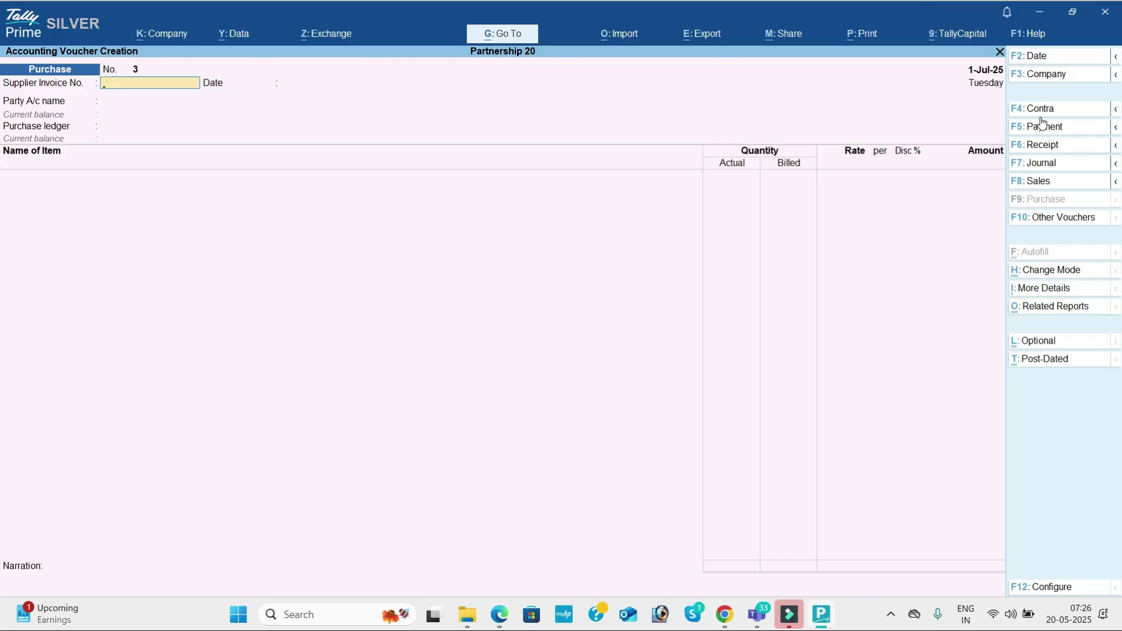
{"action": "left_click", "coordinate": [1066, 165]}
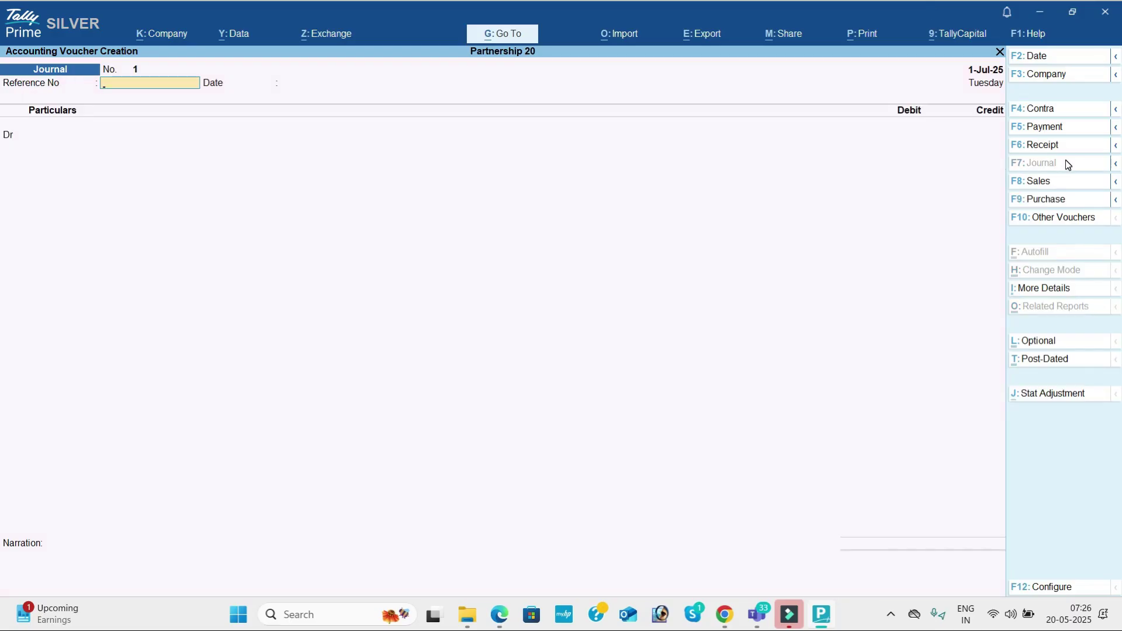
{"action": "key", "text": "Return"}
{"action": "key", "text": "alt+c"}
{"action": "type", "text": "Interest on Capital"}
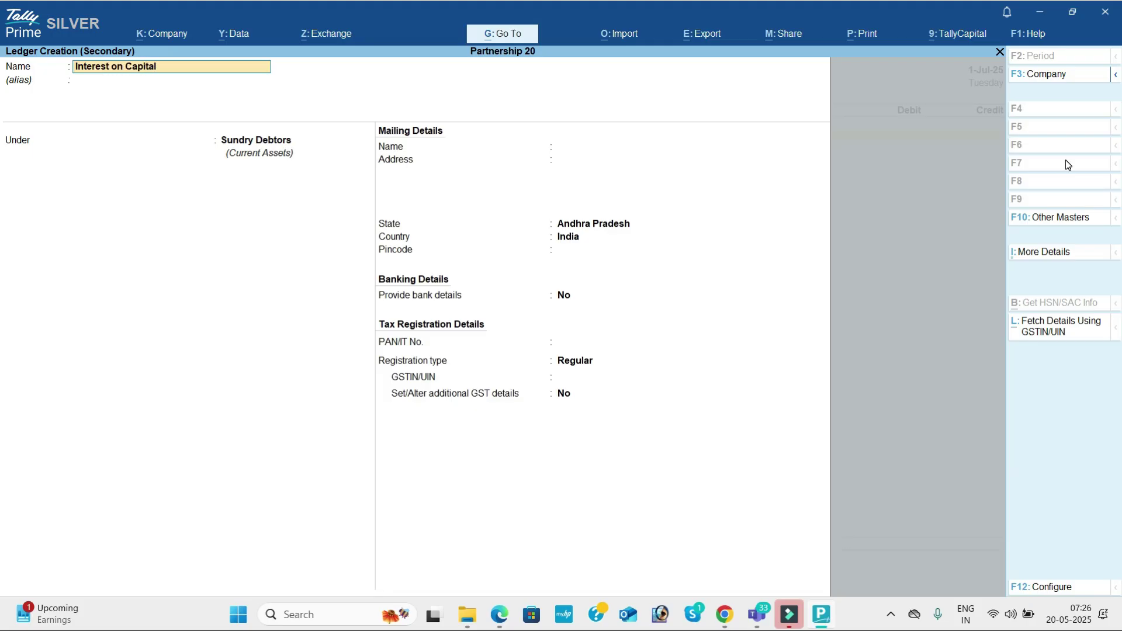
{"action": "key", "text": "Return"}
{"action": "type", "text": "Ca"}
{"action": "key", "text": "Down"}
{"action": "key", "text": "Return"}
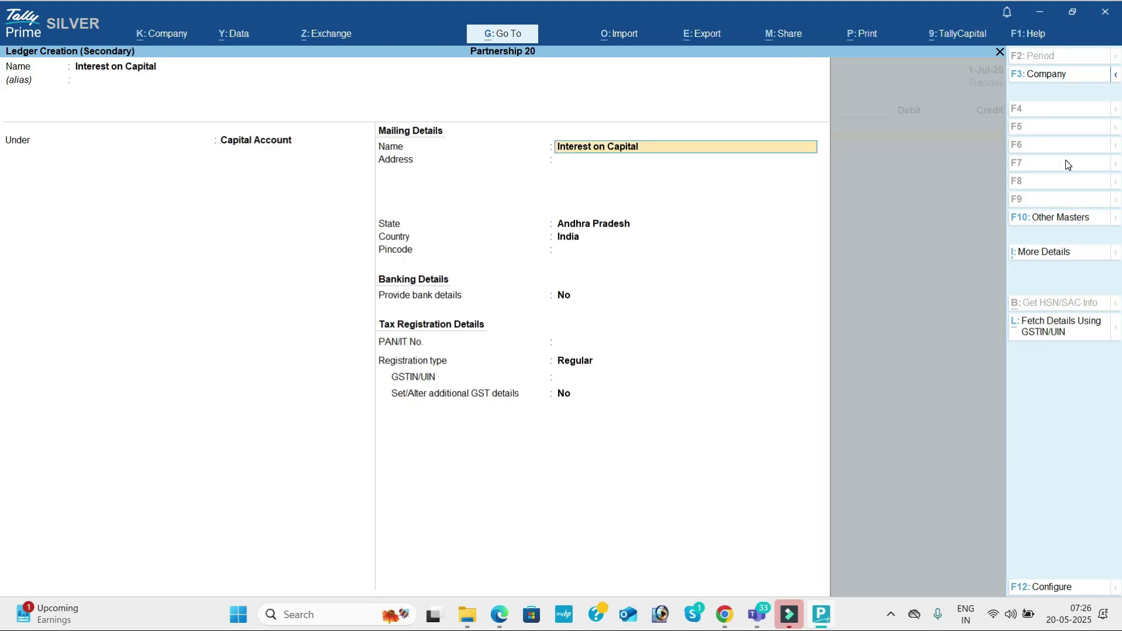
{"action": "key", "text": "BackSpace"}
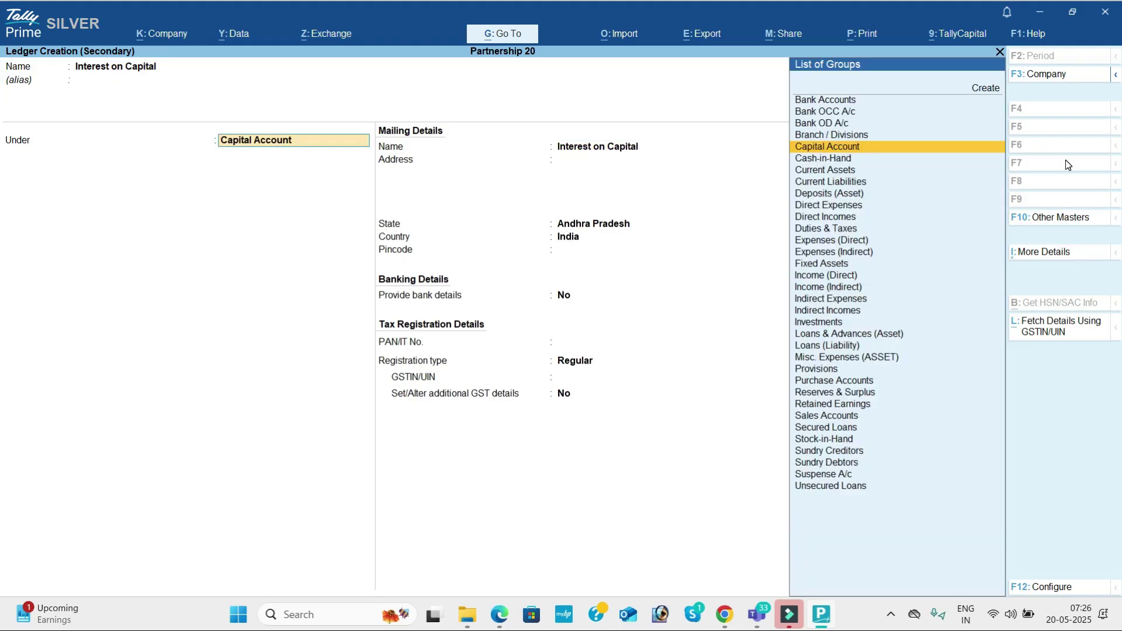
{"action": "key", "text": "BackSpace"}
Place the Interest on Capital ledger under Indirect Expenses and save it into the journal's debit line.
{"action": "type", "text": "in"}
{"action": "key", "text": "Down"}
{"action": "key", "text": "Down"}
{"action": "key", "text": "Down"}
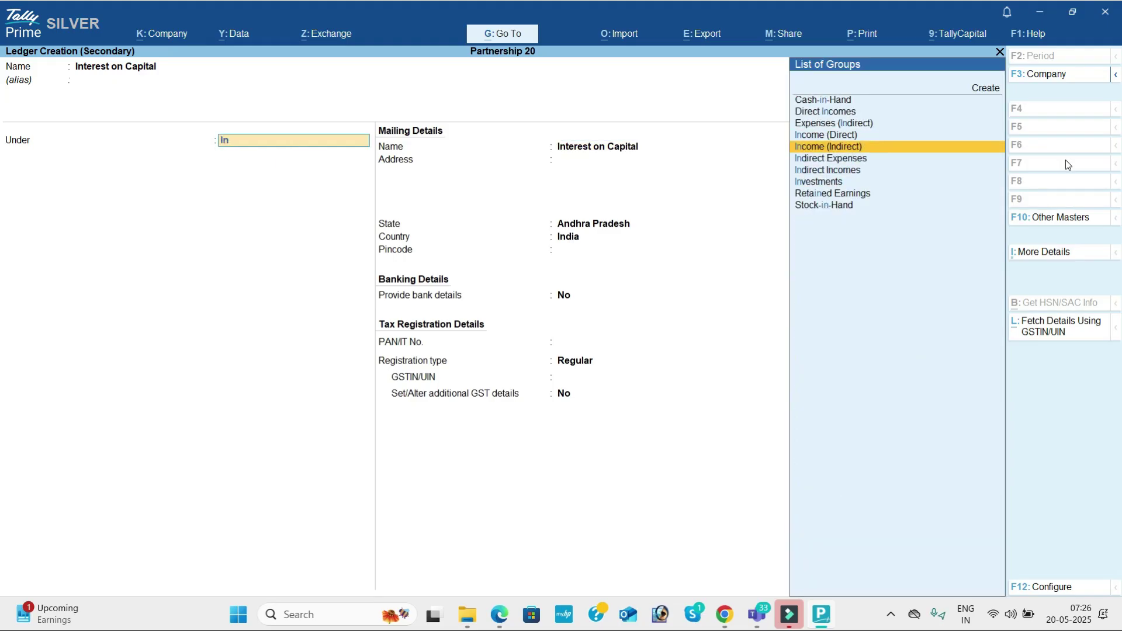
{"action": "key", "text": "Return"}
{"action": "key", "text": "ctrl+a"}
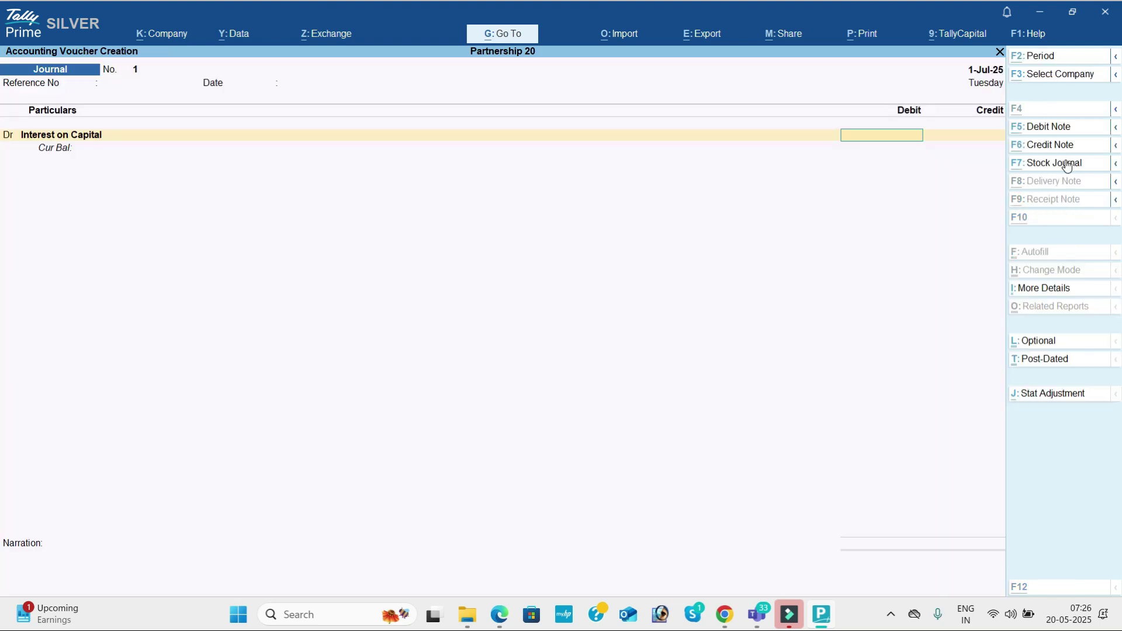
Debit Interest on Capital with 36,000, the total for both partners given in the PDF.
{"action": "key", "text": "alt+Tab"}
{"action": "key", "text": "alt+Tab"}
{"action": "type", "text": "36000"}
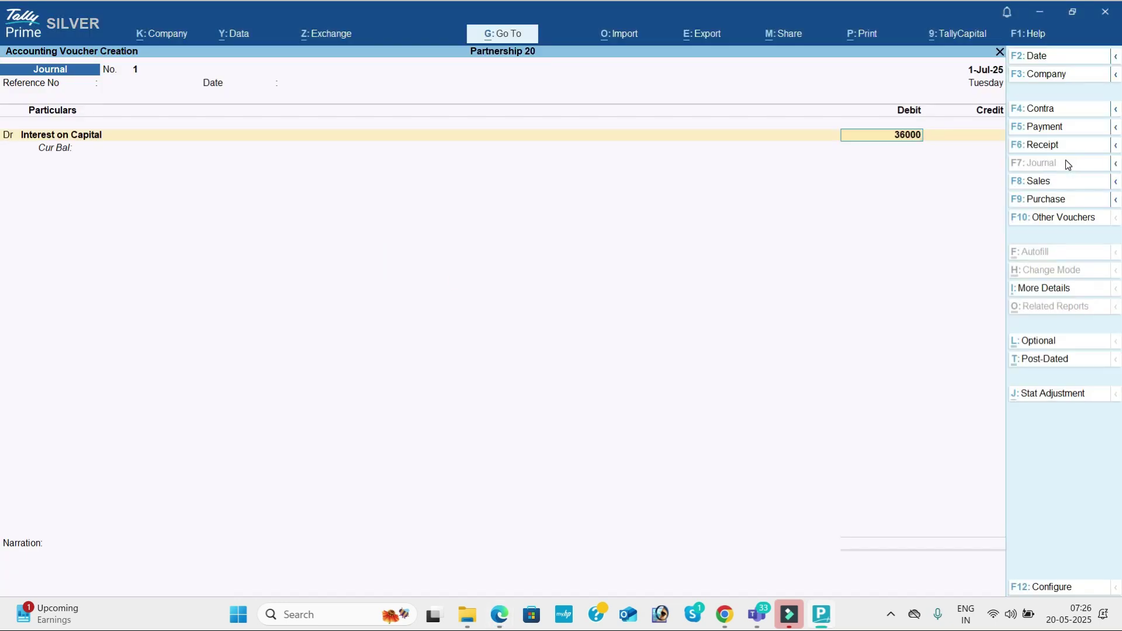
{"action": "key", "text": "Return"}
{"action": "key", "text": "ctrl+a"}
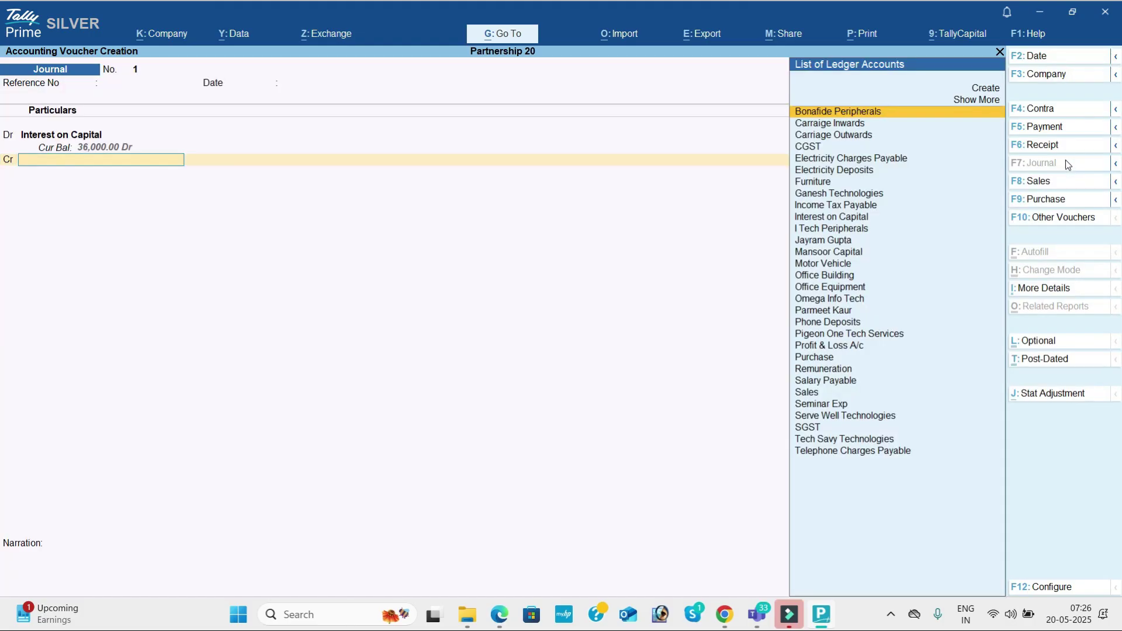
Credit the first partner's capital ledger with 18,000 as given in the PDF's provision entry.
{"action": "key", "text": "alt+Tab"}
{"action": "key", "text": "alt+Tab"}
{"action": "type", "text": "jay"}
{"action": "key", "text": "Return"}
{"action": "type", "text": "18000"}
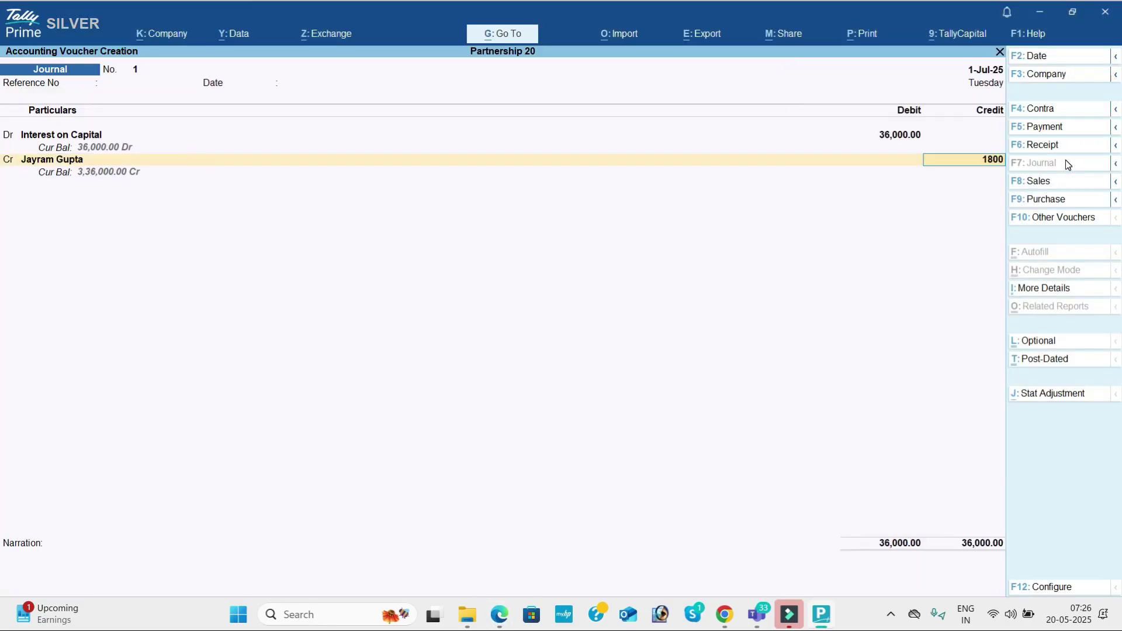
{"action": "key", "text": "Return"}
Credit the second partner's capital ledger with 18,000 and save the journal without a narration.
{"action": "type", "text": "m"}
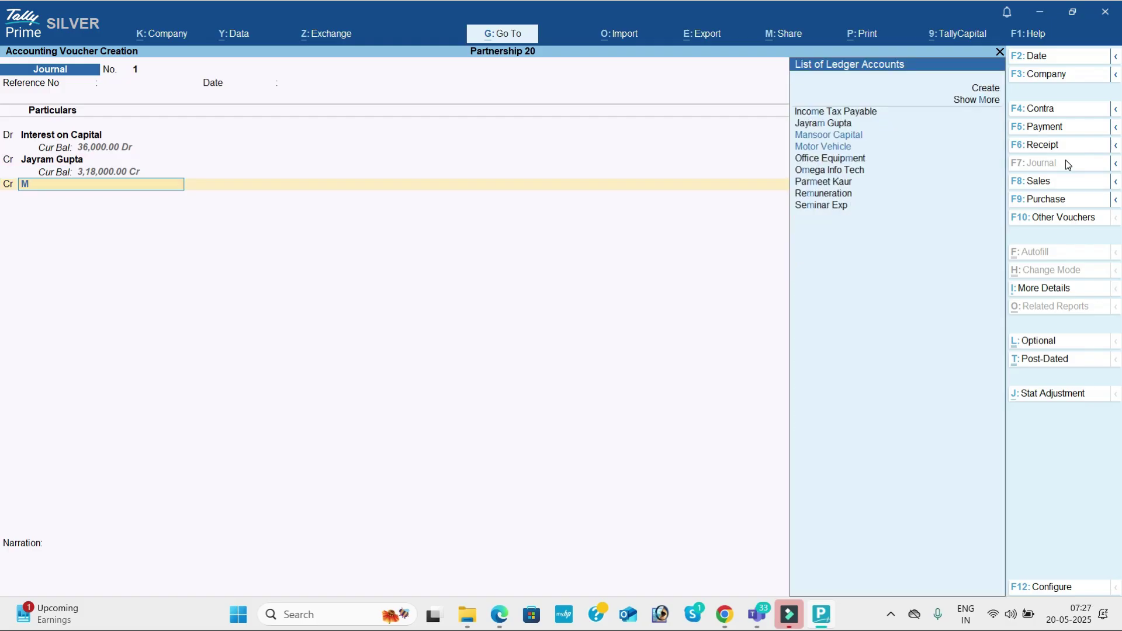
{"action": "key", "text": "Down"}
{"action": "key", "text": "Up"}
{"action": "key", "text": "Return"}
{"action": "key", "text": "Return"}
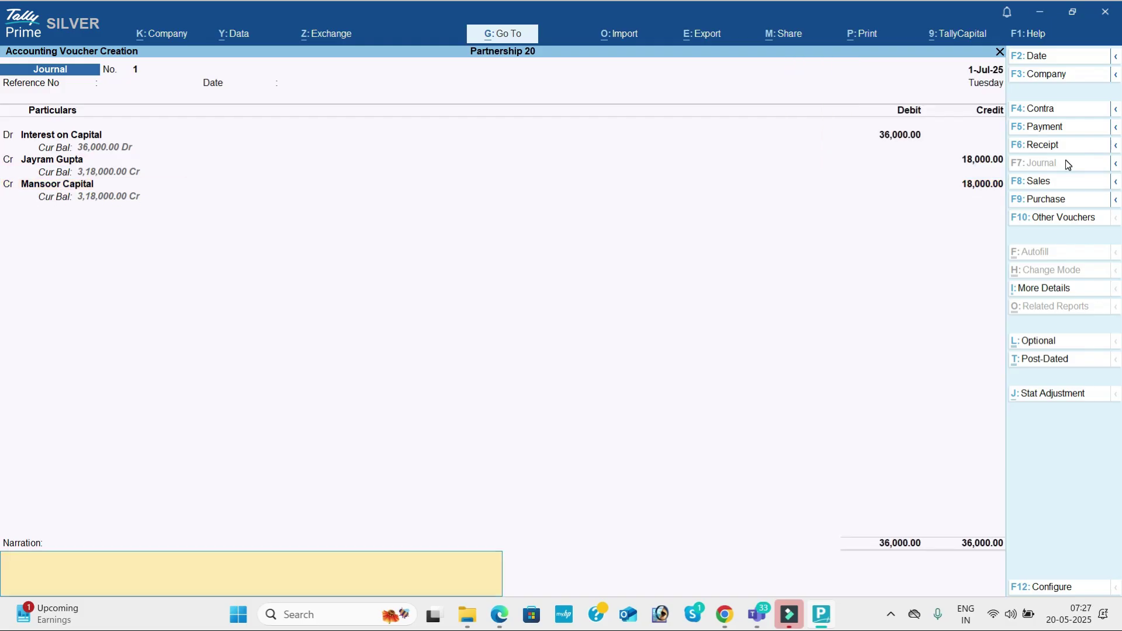
{"action": "key", "text": "Return"}
{"action": "key", "text": "Return"}
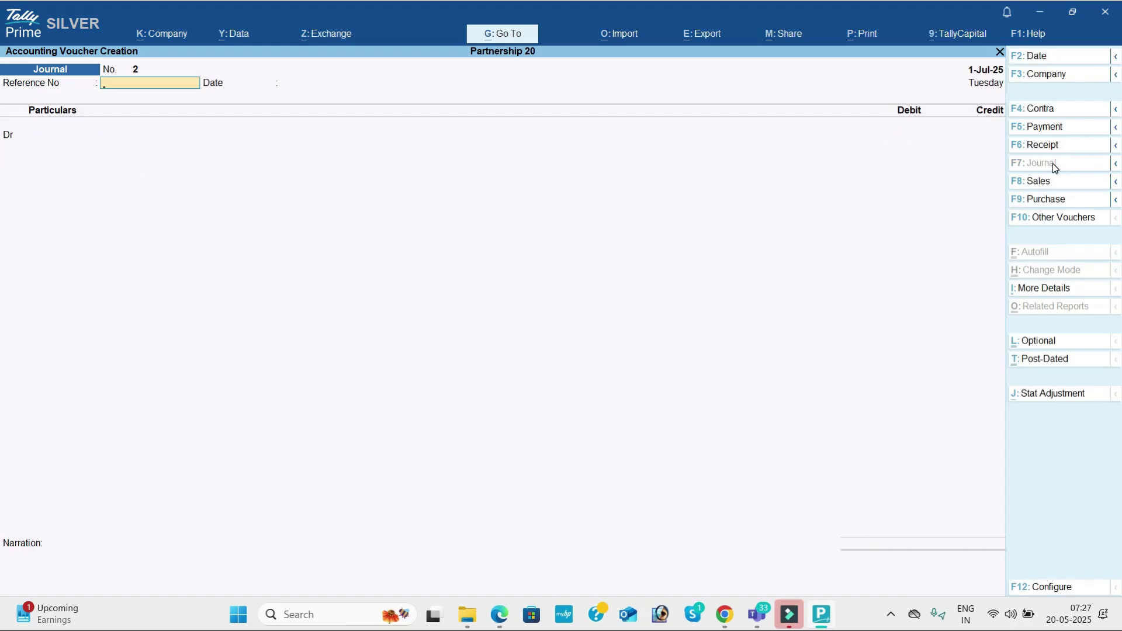
Create a Depreciation ledger under Indirect Expenses for the debit line of the new journal voucher.
{"action": "key", "text": "Return"}
{"action": "key", "text": "Return"}
{"action": "key", "text": "alt+c"}
{"action": "type", "text": "Depreciation"}
{"action": "key", "text": "Return"}
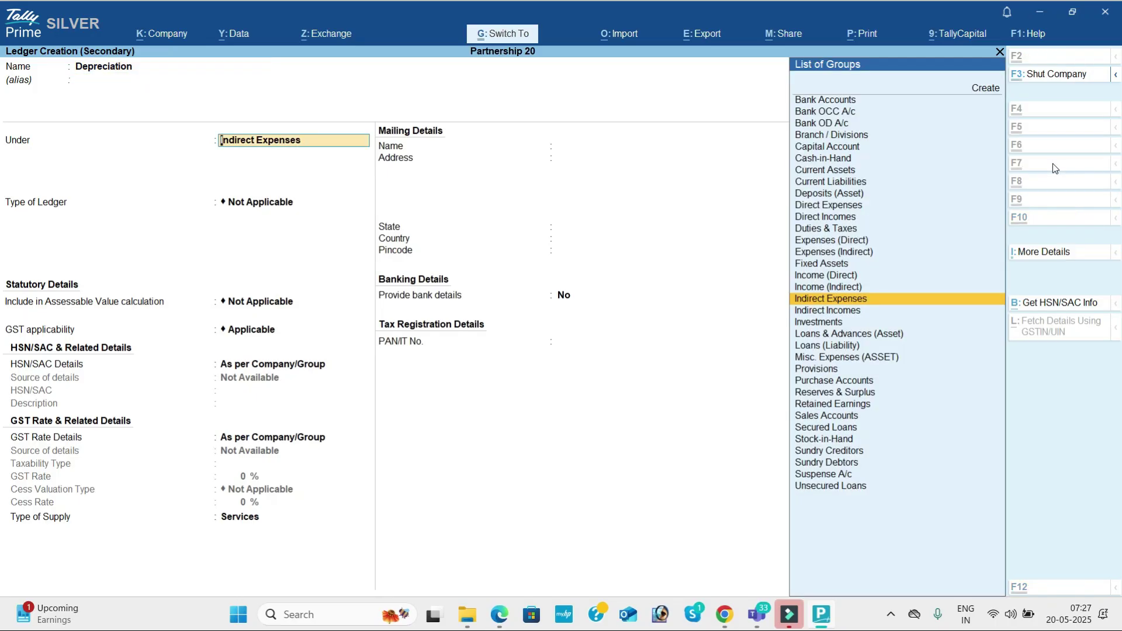
{"action": "key", "text": "ctrl+a"}
Debit Depreciation with 48,250, the total from the PDF's depreciation table.
{"action": "key", "text": "alt+Tab"}
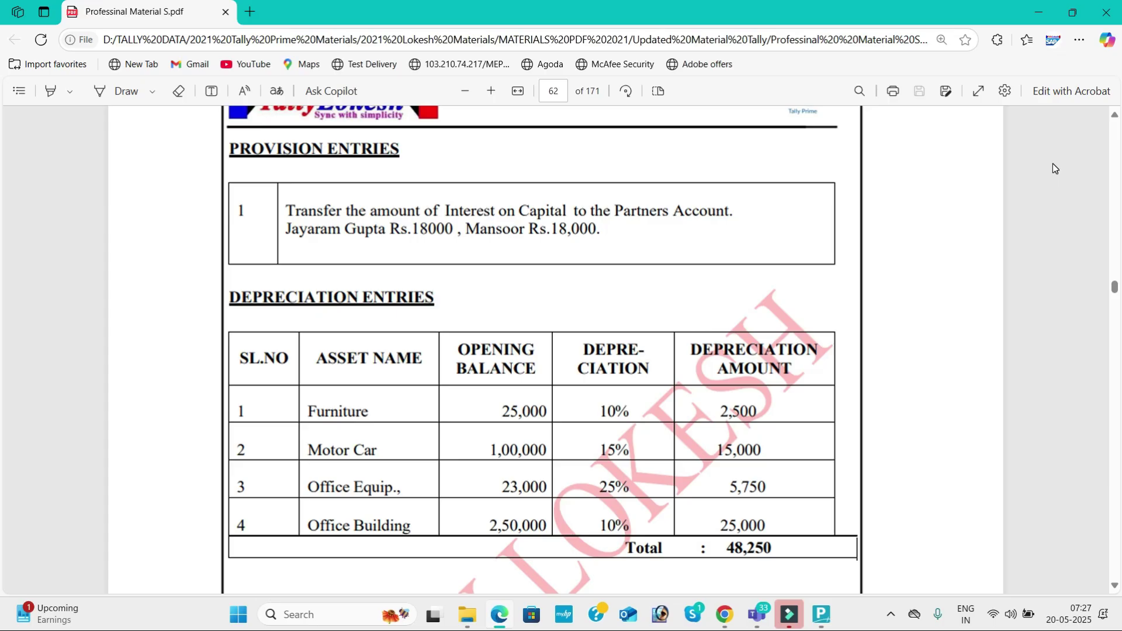
{"action": "key", "text": "alt+Tab"}
{"action": "type", "text": "48250"}
{"action": "key", "text": "Return"}
{"action": "key", "text": "Return"}
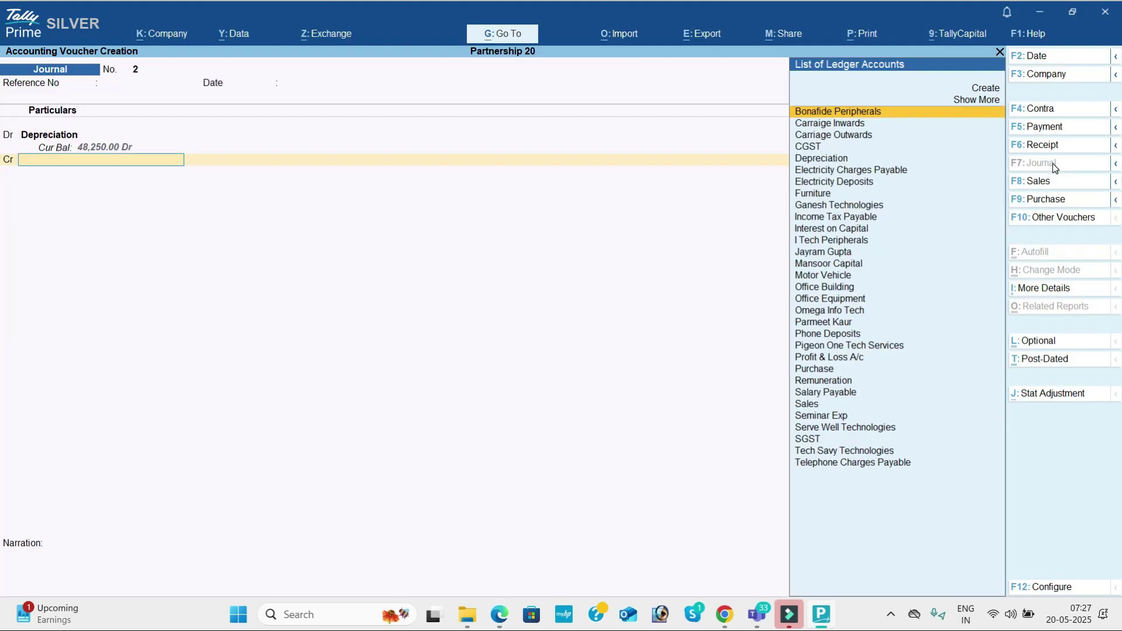
Credit Furniture with its depreciation amount of 2,500 from the PDF.
{"action": "key", "text": "alt+Tab"}
{"action": "key", "text": "alt+Tab"}
{"action": "type", "text": "f"}
{"action": "key", "text": "Return"}
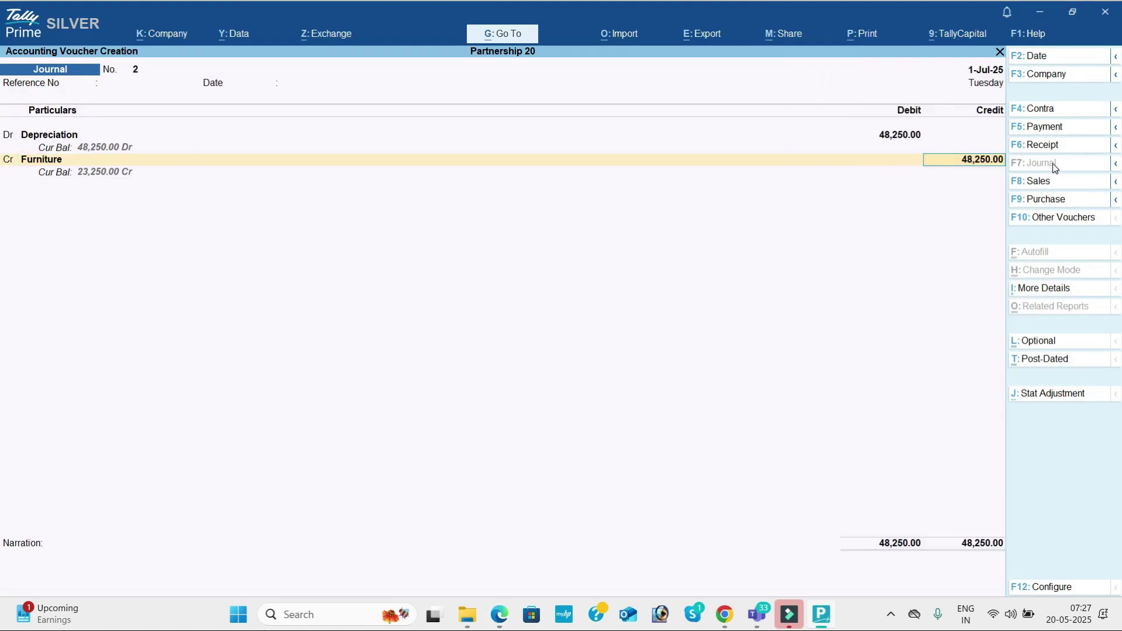
{"action": "key", "text": "alt+Tab"}
{"action": "key", "text": "alt+Tab"}
{"action": "type", "text": "2500"}
{"action": "key", "text": "Return"}
{"action": "key", "text": "Return"}
{"action": "key", "text": "Return"}
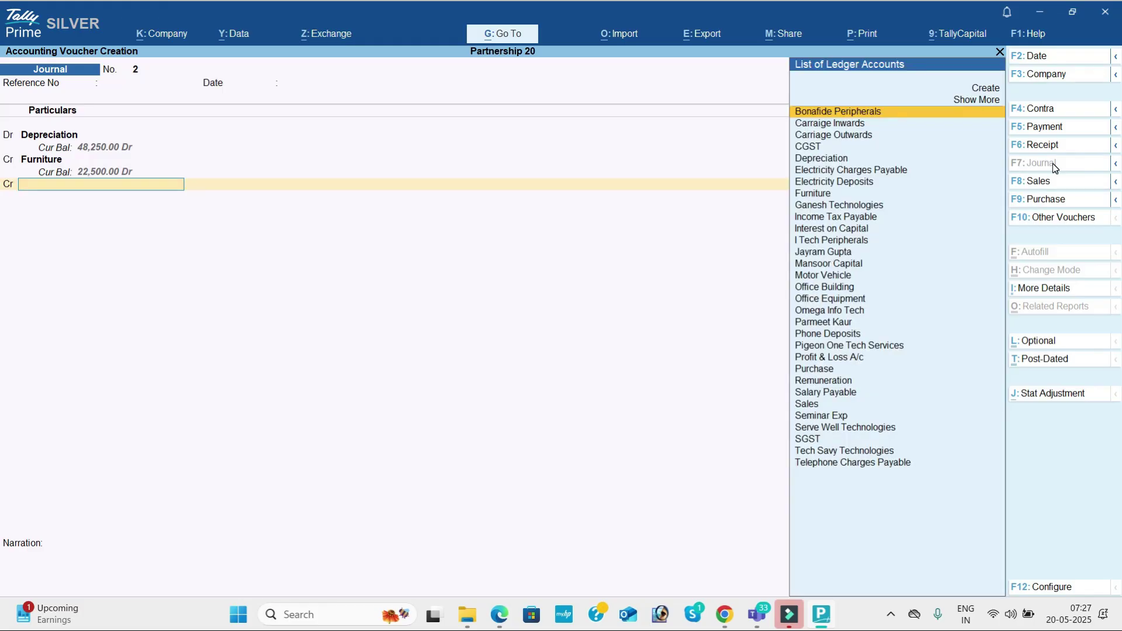
Credit Motor Vehicle with the Motor Car depreciation amount of 15,000 from the PDF.
{"action": "key", "text": "alt+Tab"}
{"action": "key", "text": "alt+Tab"}
{"action": "type", "text": "m"}
{"action": "key", "text": "Down"}
{"action": "key", "text": "Down"}
{"action": "key", "text": "Return"}
{"action": "key", "text": "alt+Tab"}
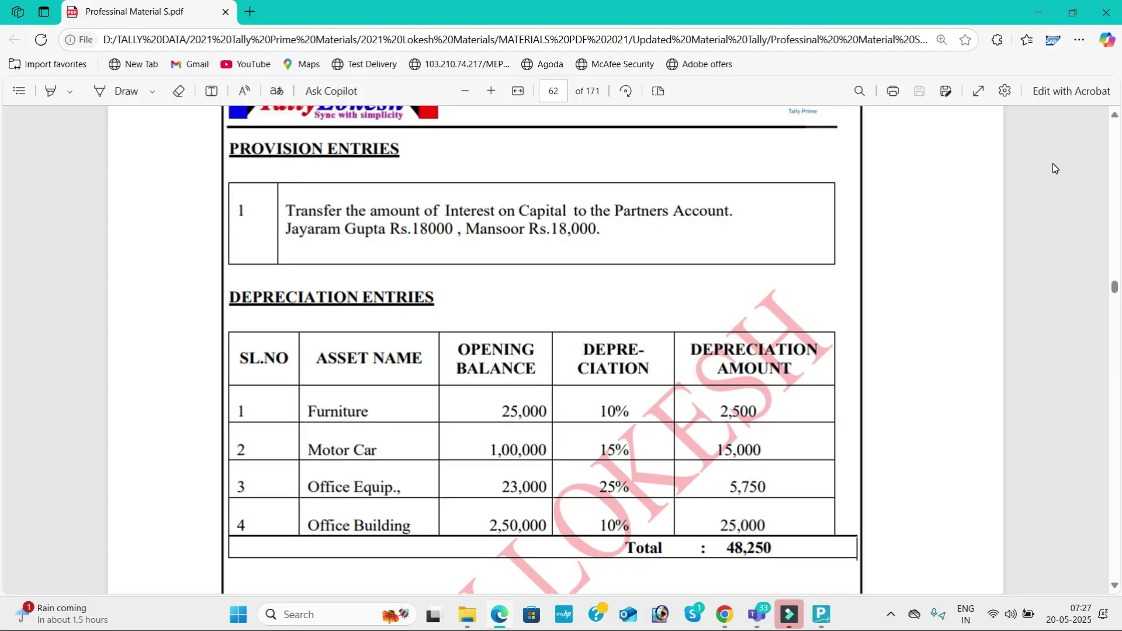
{"action": "key", "text": "alt+Tab"}
{"action": "type", "text": "15000"}
{"action": "key", "text": "Return"}
{"action": "key", "text": "Return"}
{"action": "key", "text": "Return"}
Credit Office Equipment with its depreciation amount of 5,750 from the PDF.
{"action": "key", "text": "alt+Tab"}
{"action": "key", "text": "alt+Tab"}
{"action": "type", "text": "Of"}
{"action": "key", "text": "Down"}
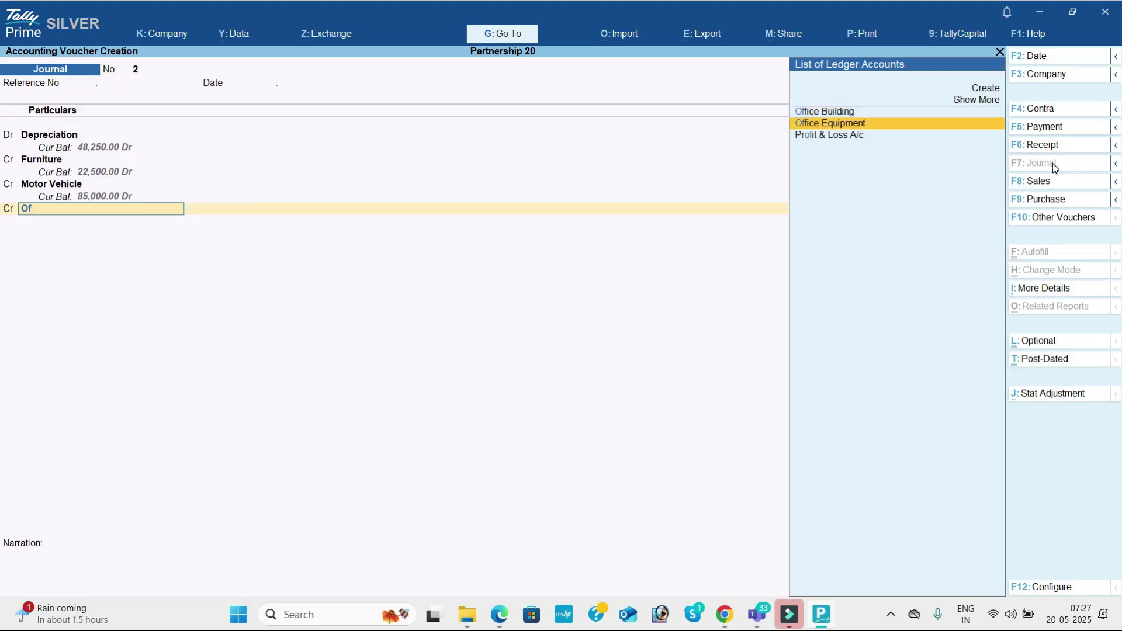
{"action": "key", "text": "Return"}
{"action": "key", "text": "alt+Tab"}
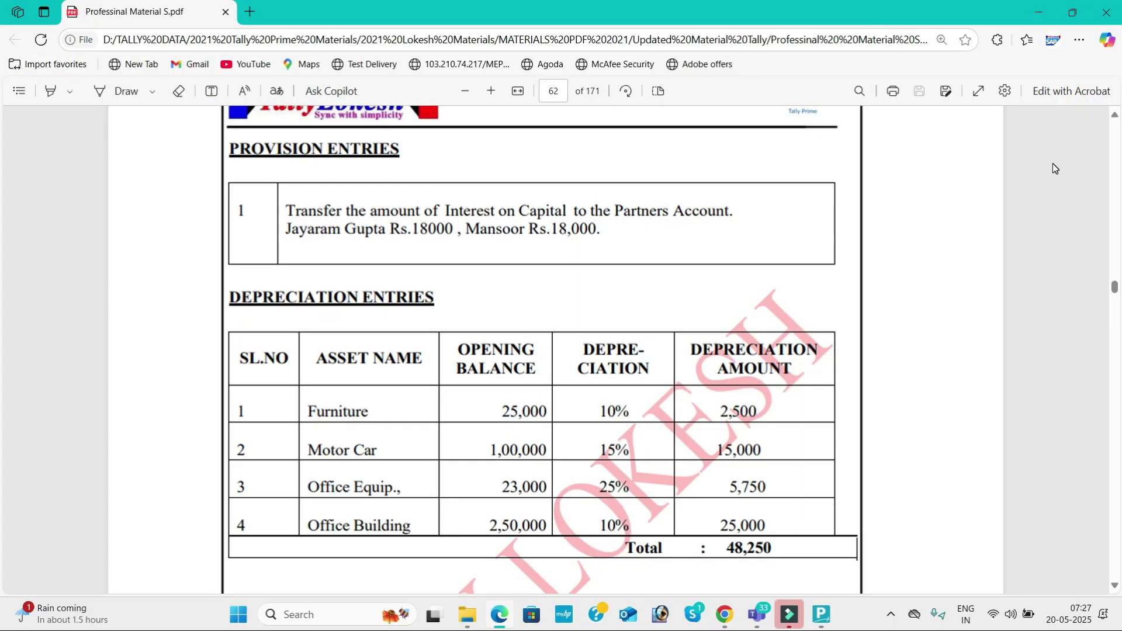
{"action": "key", "text": "alt+Tab"}
{"action": "type", "text": "5750"}
{"action": "key", "text": "Return"}
{"action": "key", "text": "Return"}
Credit Office Building with the remaining 25,000, check it against the PDF and save the depreciation journal without a narration.
{"action": "key", "text": "alt+Tab"}
{"action": "key", "text": "alt+Tab"}
{"action": "type", "text": "o"}
{"action": "key", "text": "Down"}
{"action": "key", "text": "Down"}
{"action": "key", "text": "Up"}
{"action": "key", "text": "Return"}
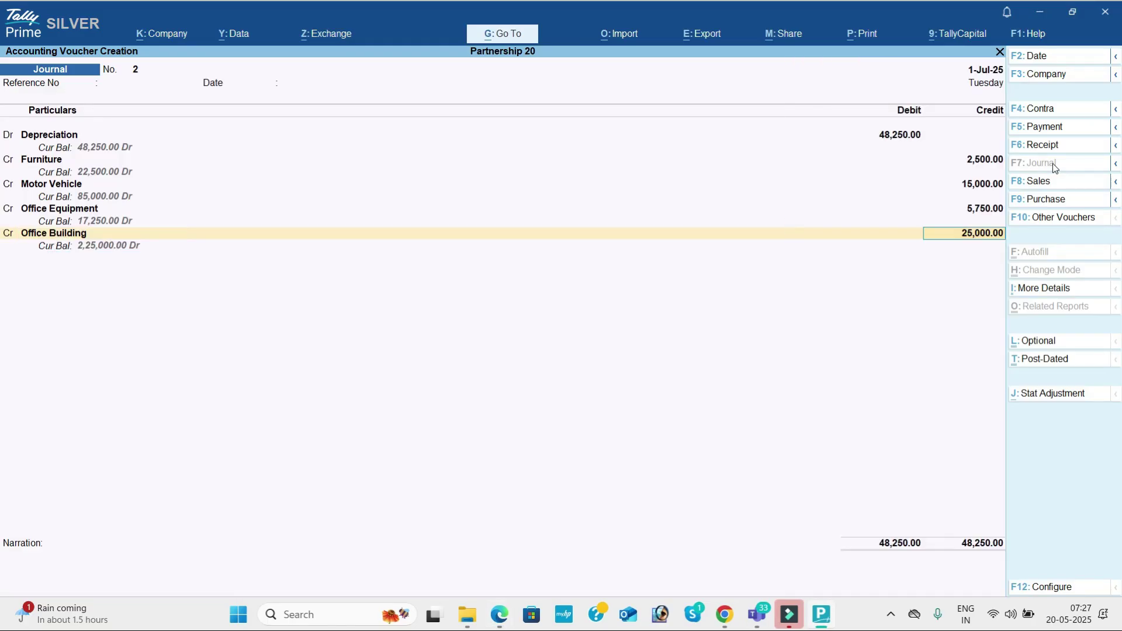
{"action": "key", "text": "alt"}
{"action": "key", "text": "alt+Tab"}
{"action": "key", "text": "Return"}
{"action": "key", "text": "Return"}
{"action": "key", "text": "Return"}
{"action": "key", "text": "Return"}
{"action": "key", "text": "Return"}
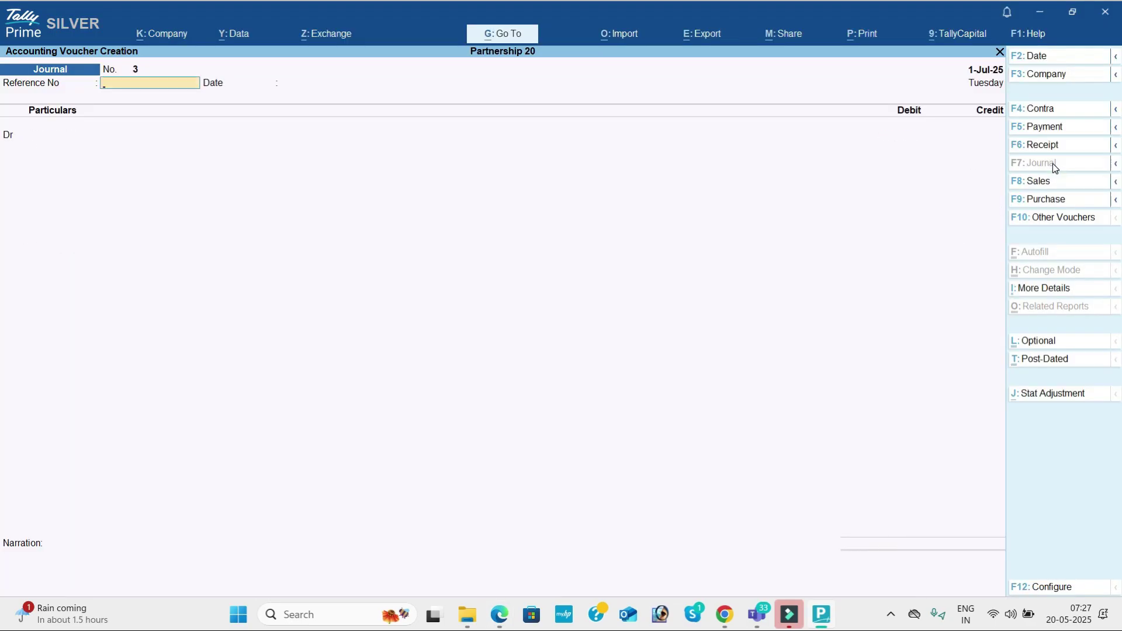
Start a new journal voucher by debiting Profit & Loss A/c with 1,631.75.
{"action": "key", "text": "Return"}
{"action": "key", "text": "Return"}
{"action": "type", "text": "pro"}
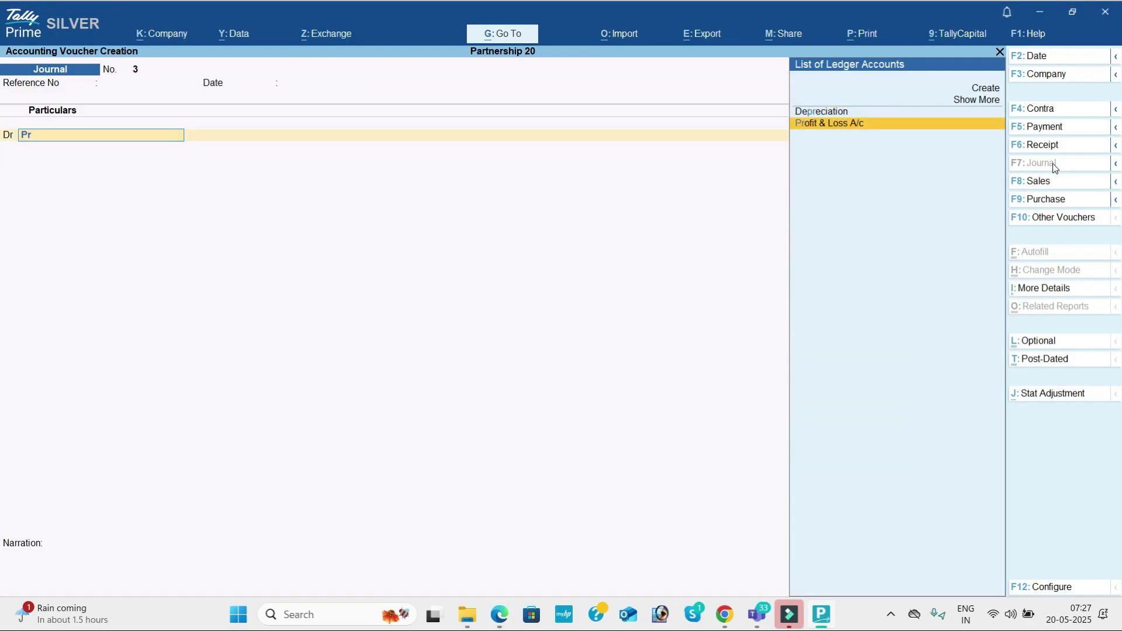
{"action": "key", "text": "Return"}
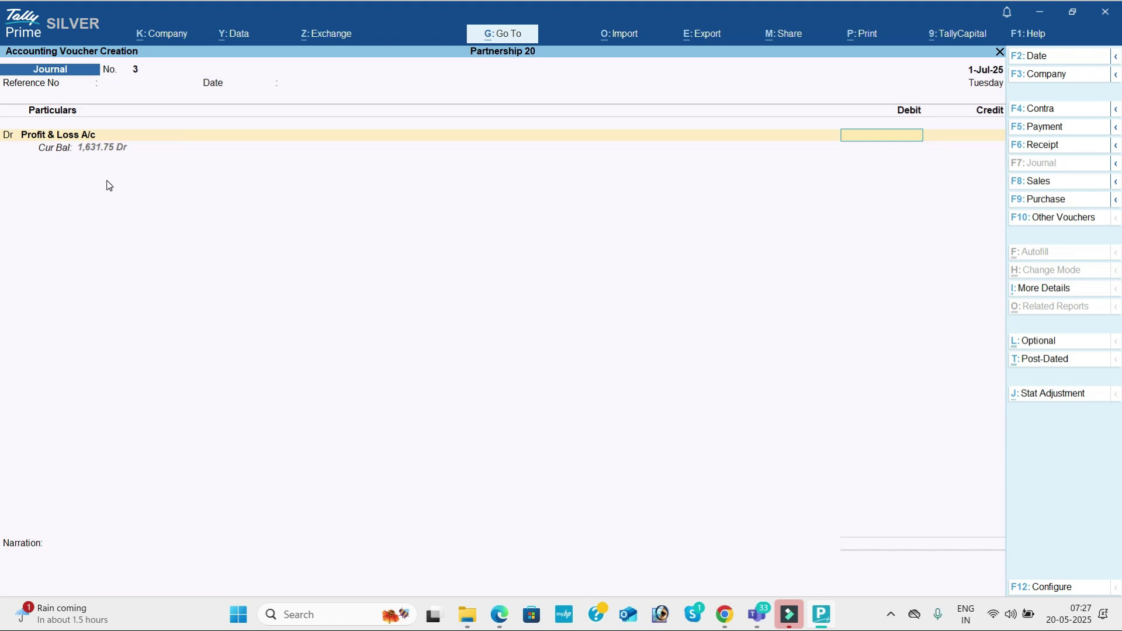
{"action": "type", "text": "13"}
{"action": "key", "text": "BackSpace"}
{"action": "type", "text": "631.75"}
{"action": "key", "text": "Return"}
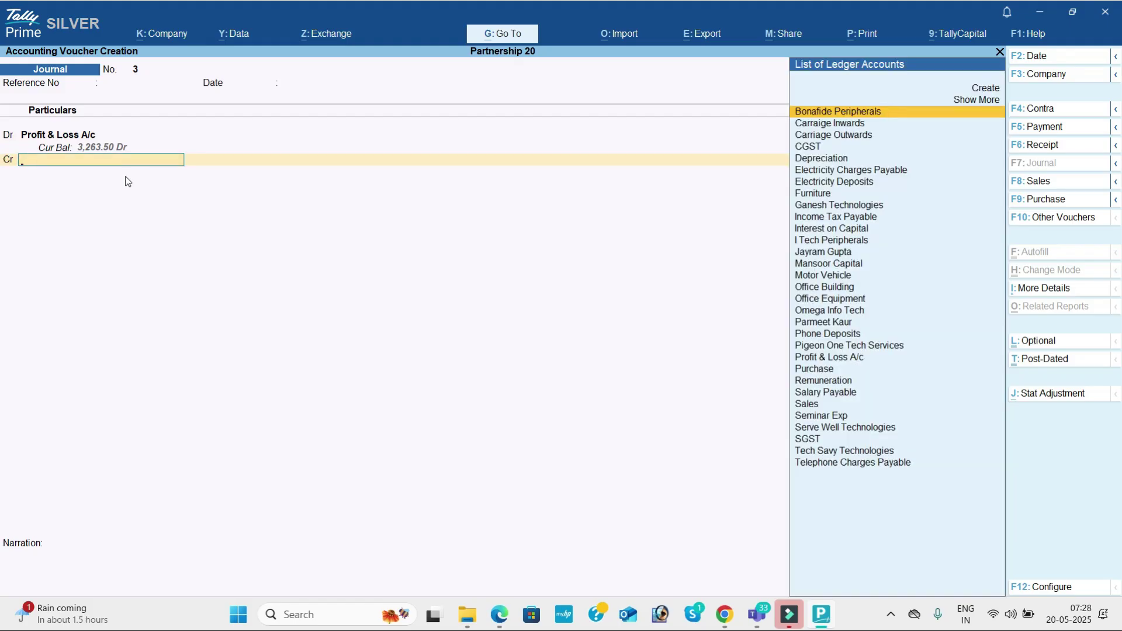
Calculate 1631/2 in the built-in calculator to get each partner's share.
{"action": "key", "text": "ctrl+n"}
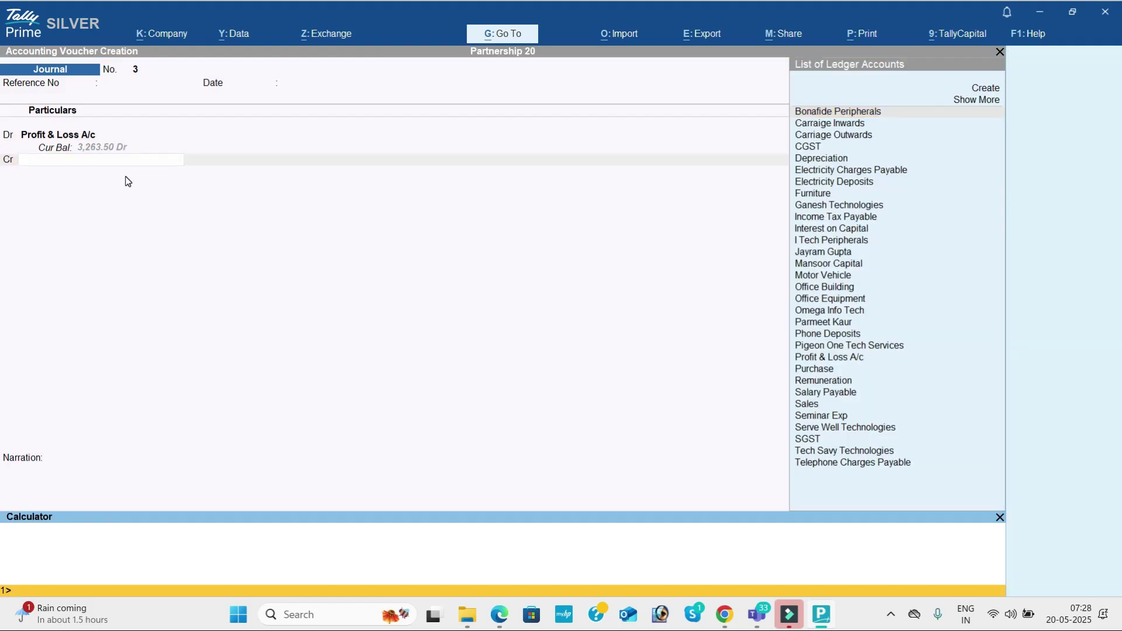
{"action": "type", "text": "1631/2"}
{"action": "key", "text": "Return"}
Credit the second partner's capital ledger with 815.50 in the profit and loss journal.
{"action": "left_click", "coordinate": [97, 163]}
{"action": "type", "text": "M"}
{"action": "key", "text": "Down"}
{"action": "key", "text": "Return"}
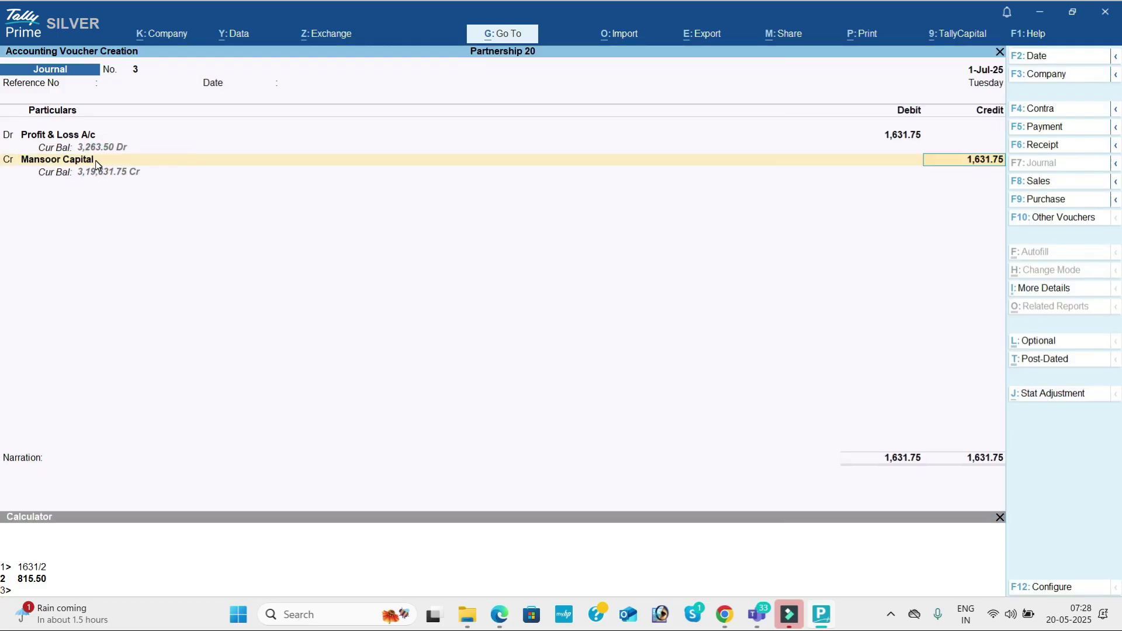
{"action": "type", "text": "815.50"}
{"action": "key", "text": "Return"}
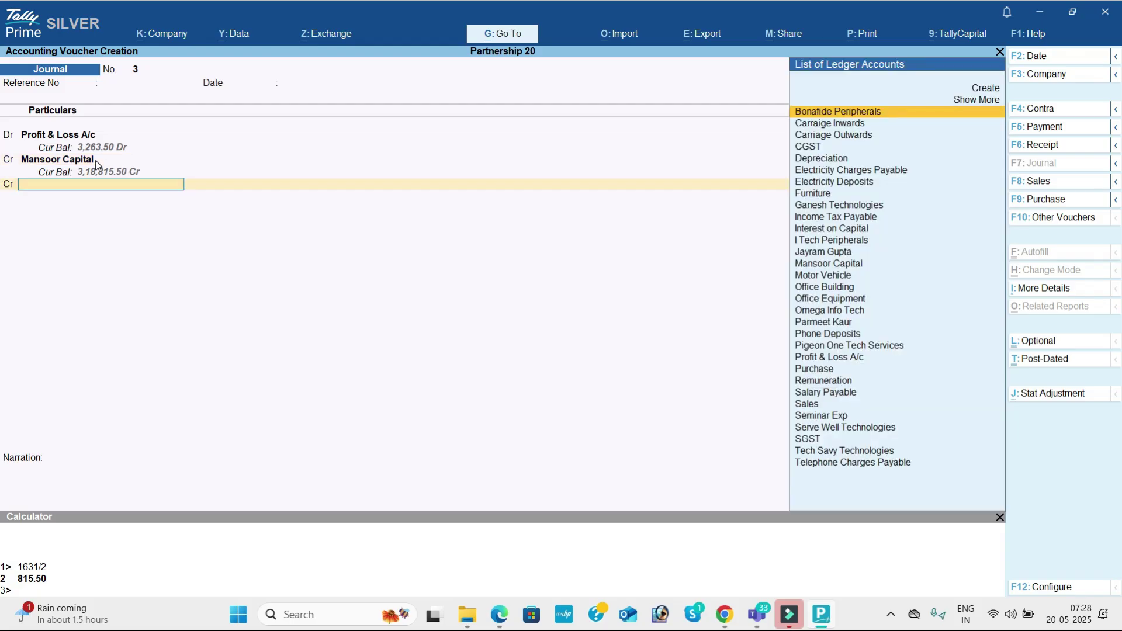
Credit the first partner's ledger with 815 and abandon the journal voucher without saving.
{"action": "type", "text": "j"}
{"action": "key", "text": "Return"}
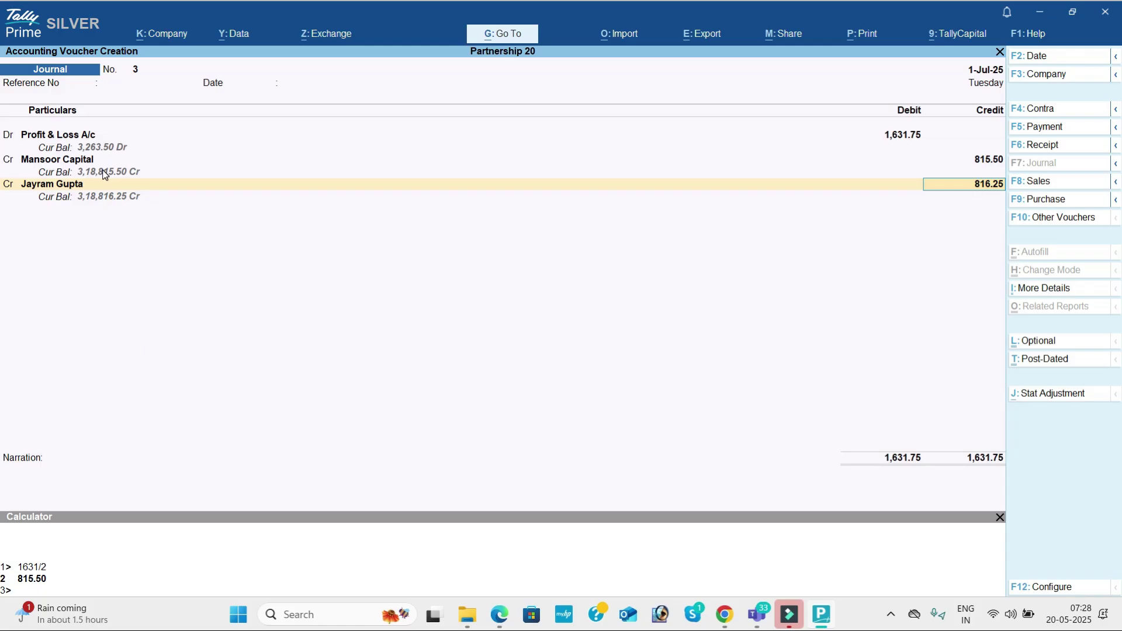
{"action": "type", "text": "815"}
{"action": "key", "text": "Return"}
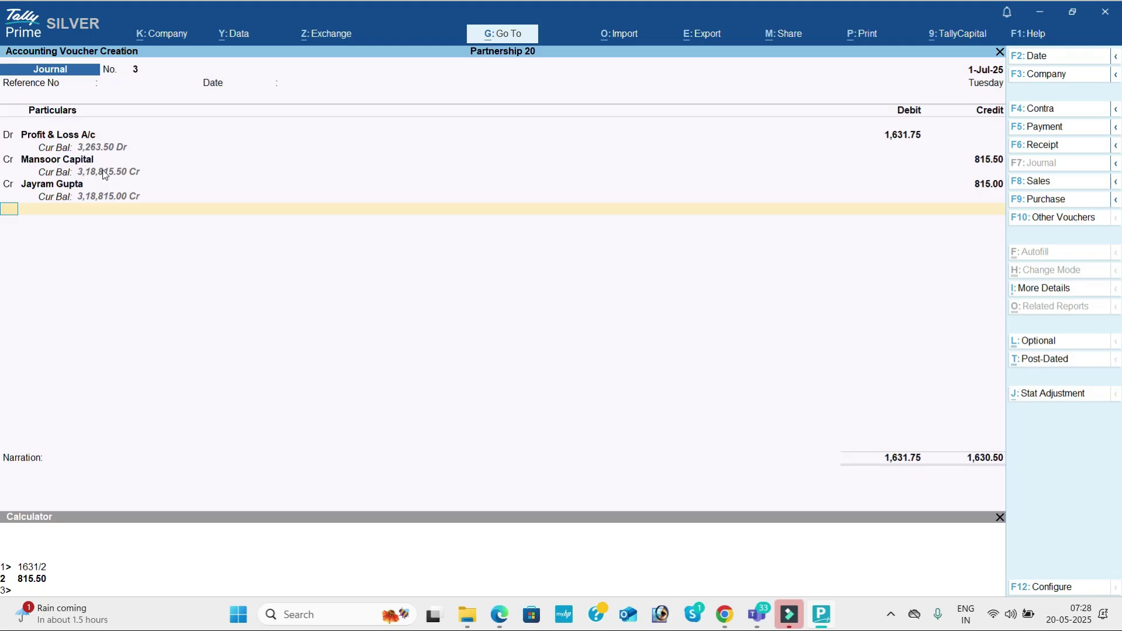
{"action": "key", "text": "Escape"}
{"action": "key", "text": "y"}
Restart the profit and loss journal voucher by debiting Profit & Loss A/c with 1,631.75.
{"action": "key", "text": "Return"}
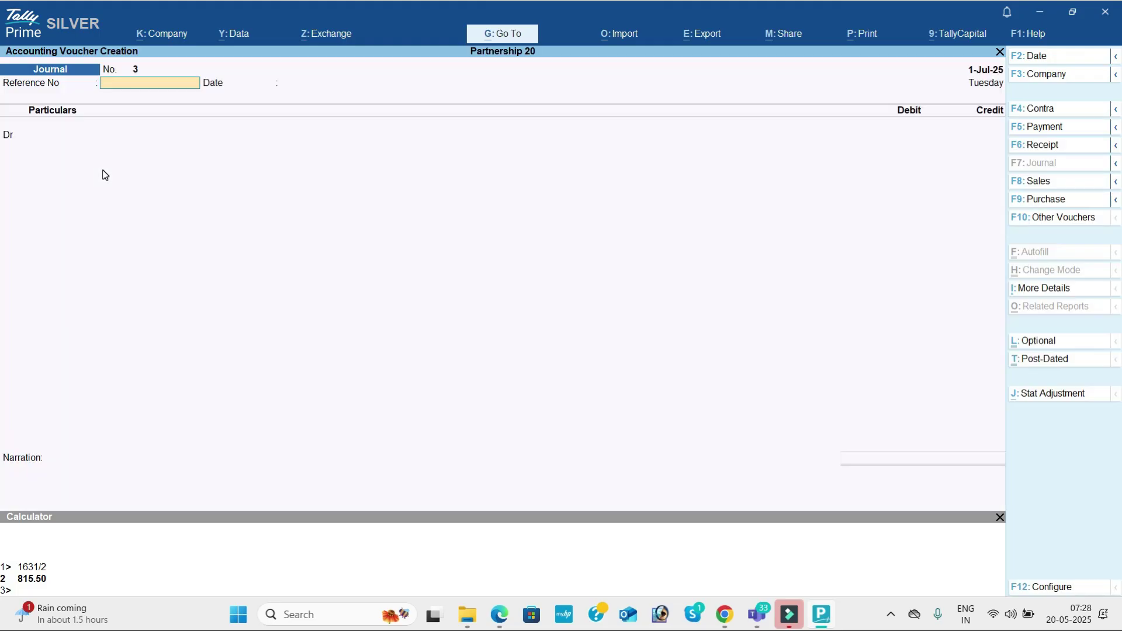
{"action": "type", "text": "pr"}
{"action": "key", "text": "Return"}
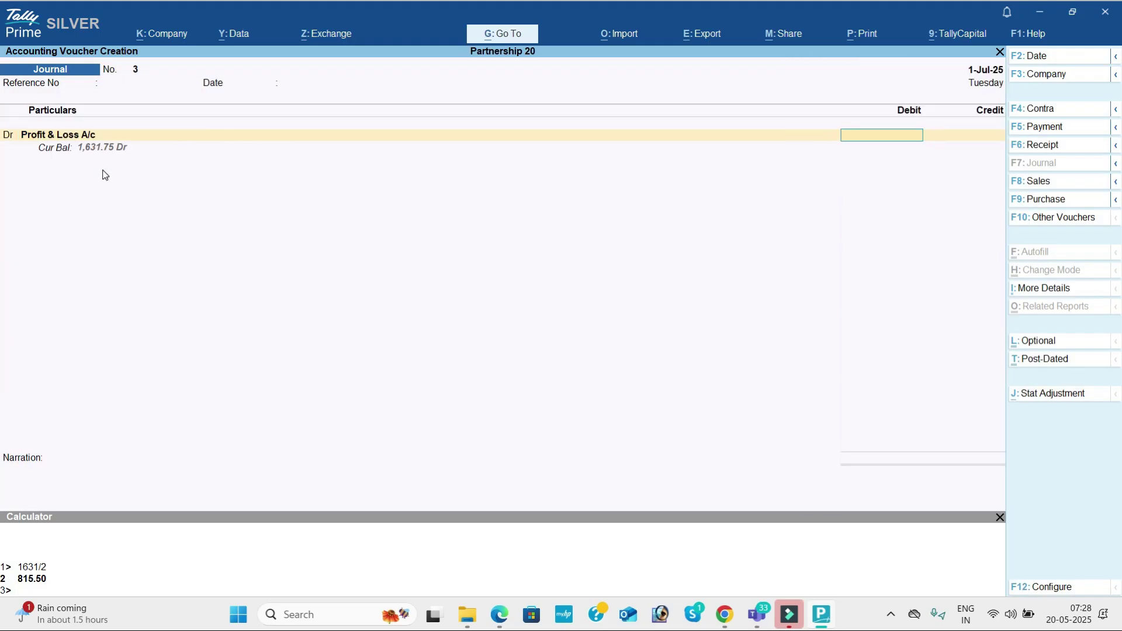
{"action": "type", "text": "1631.75"}
{"action": "key", "text": "Return"}
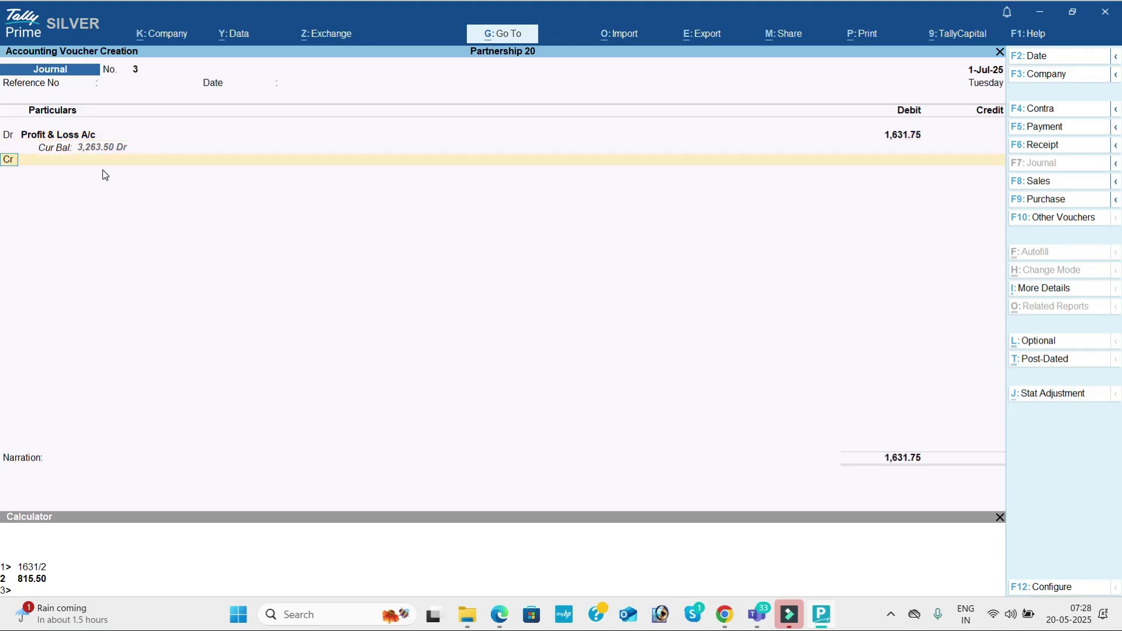
Credit the first partner's ledger with 815 in the profit and loss journal.
{"action": "type", "text": "Ja"}
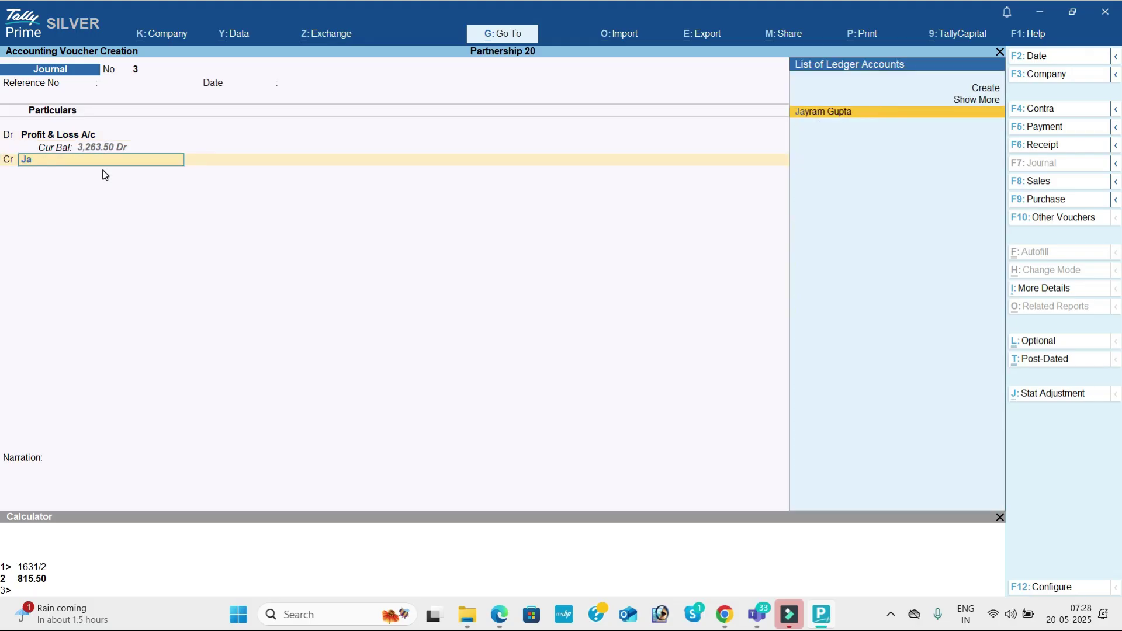
{"action": "key", "text": "Return"}
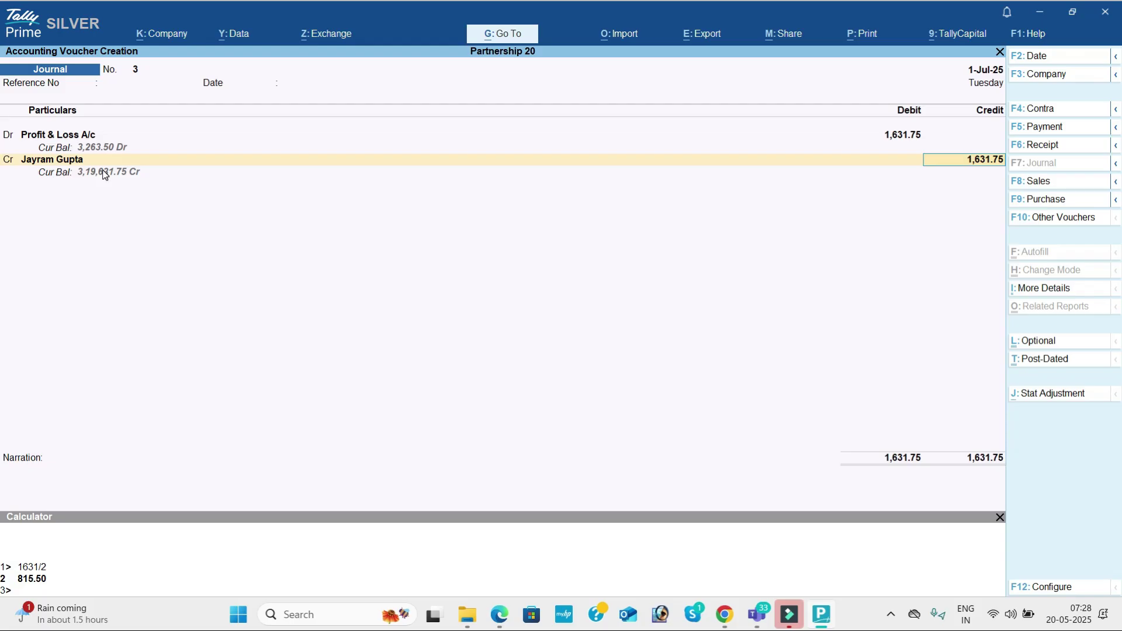
{"action": "key", "text": "BackSpace"}
{"action": "type", "text": "815"}
{"action": "key", "text": "Return"}
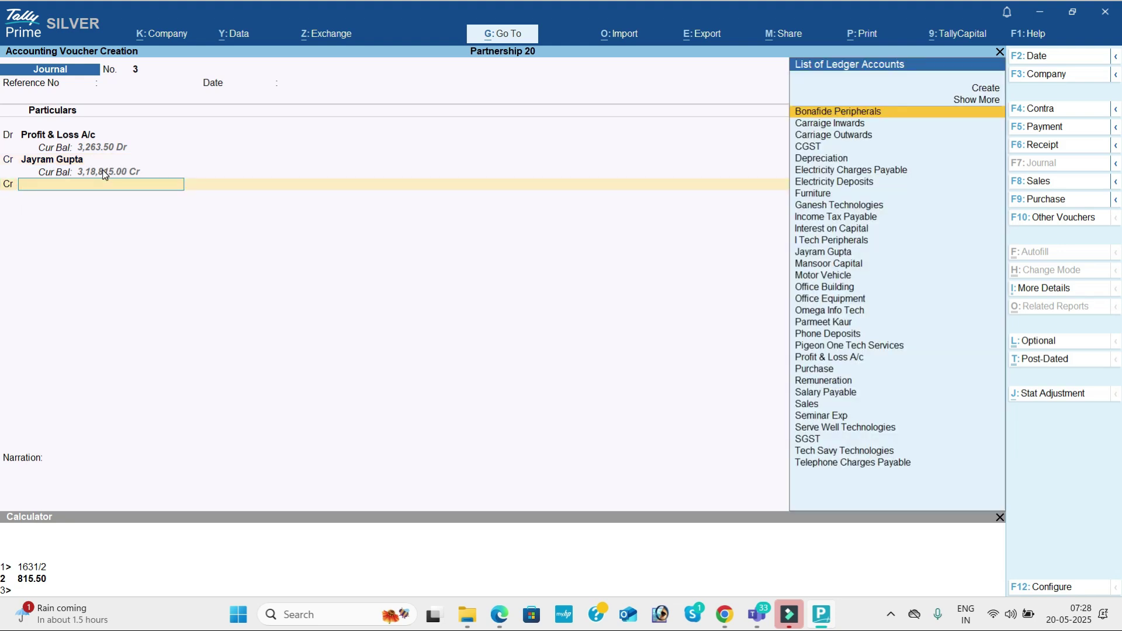
Credit the remaining 816.75 to the same partner's ledger again and save the journal voucher.
{"action": "type", "text": "j"}
{"action": "key", "text": "Return"}
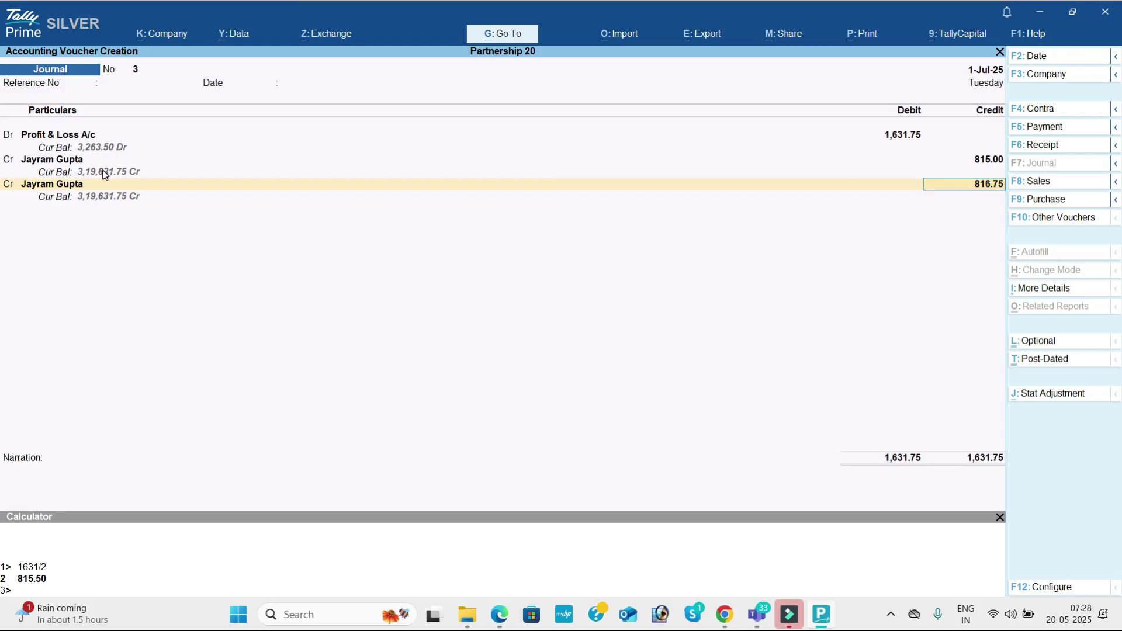
{"action": "key", "text": "Return"}
{"action": "key", "text": "Return"}
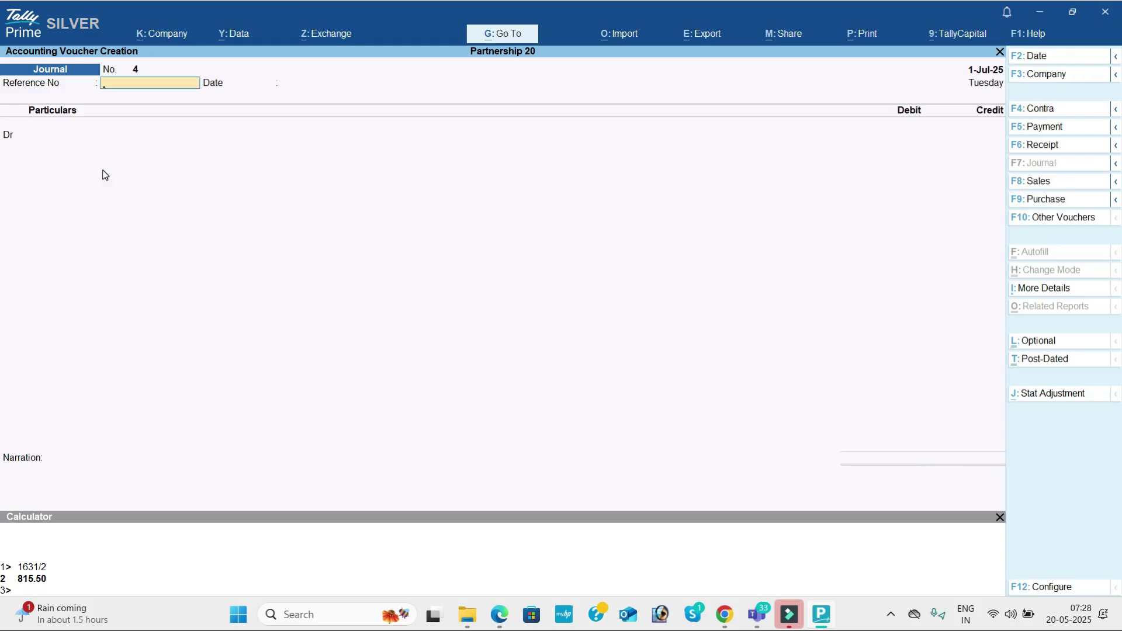
Leave voucher creation for the Gateway of Tally and close the calculator pane.
{"action": "key", "text": "Escape"}
{"action": "key", "text": "Return"}
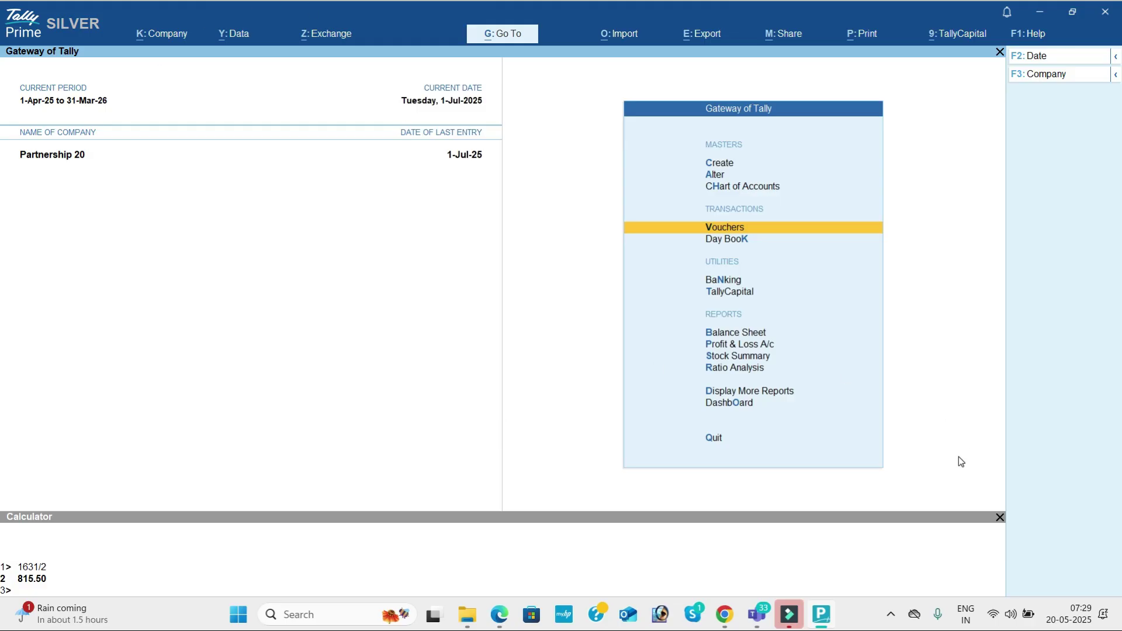
{"action": "left_click", "coordinate": [1000, 518]}
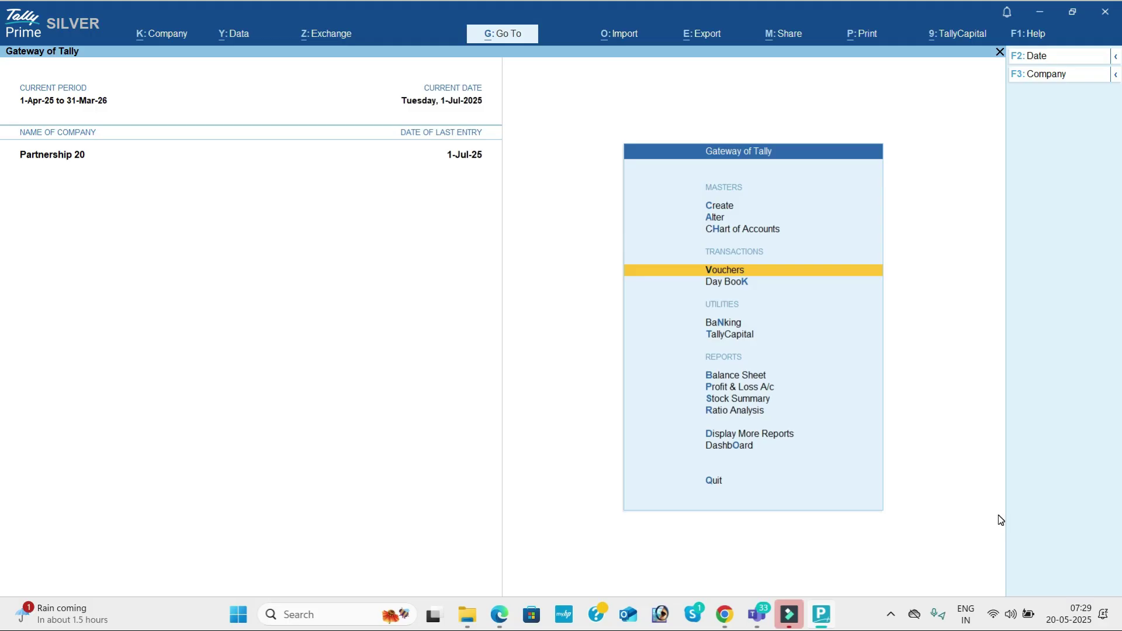
{"action": "key", "text": "alt+Tab"}
{"action": "key", "text": "alt+Tab"}
{"action": "key", "text": "alt+Tab"}
{"action": "key", "text": "alt+Tab"}
{"action": "key", "text": "alt+Tab"}
Start splitting the data of the company Partnership 20, skipping the recommended verification.
{"action": "left_click", "coordinate": [253, 36]}
{"action": "key", "text": "Down"}
{"action": "key", "text": "Down"}
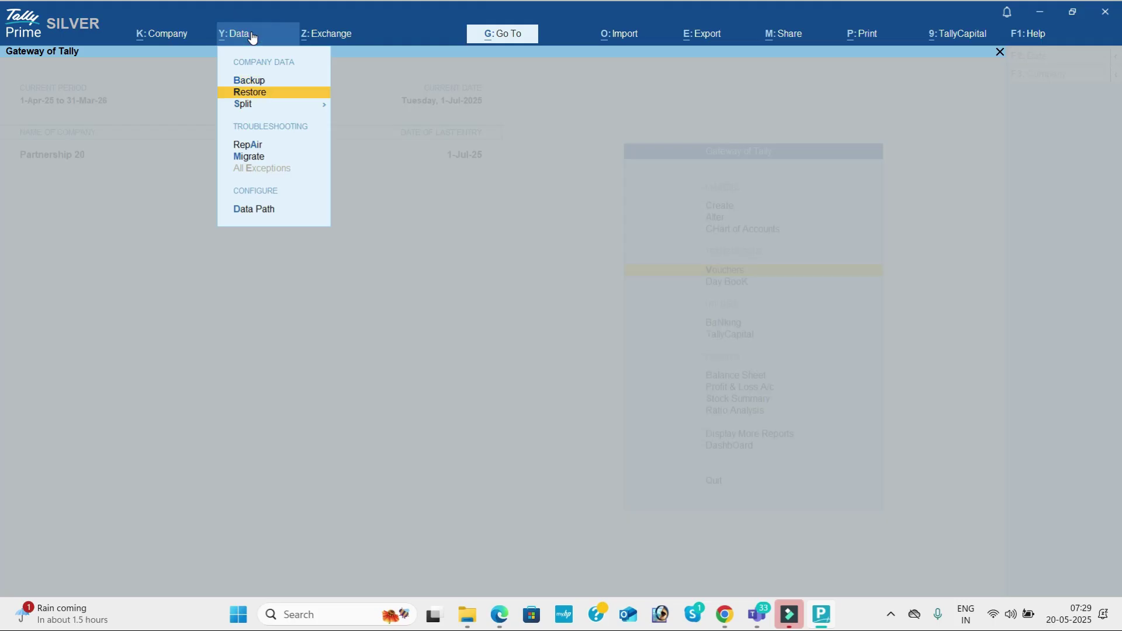
{"action": "key", "text": "Return"}
{"action": "key", "text": "Down"}
{"action": "key", "text": "Return"}
{"action": "type", "text": "s"}
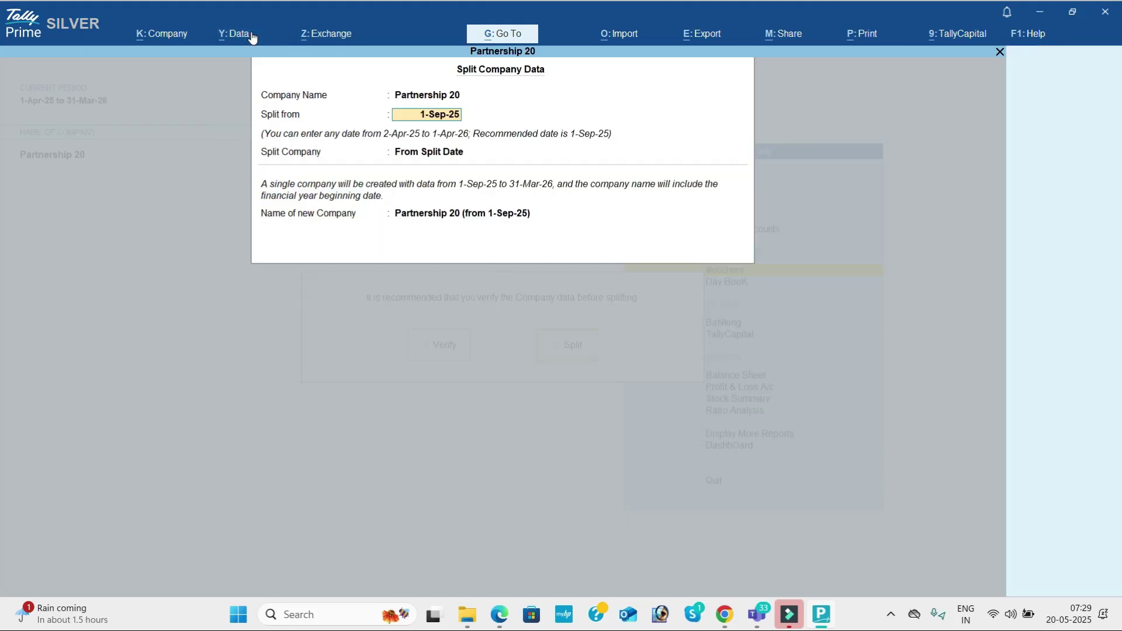
Split Partnership 20 into two companies from 1-Apr-26 and confirm the split.
{"action": "type", "text": "1-4-26"}
{"action": "key", "text": "Return"}
{"action": "key", "text": "Return"}
{"action": "key", "text": "Escape"}
{"action": "key", "text": "Down"}
{"action": "key", "text": "Down"}
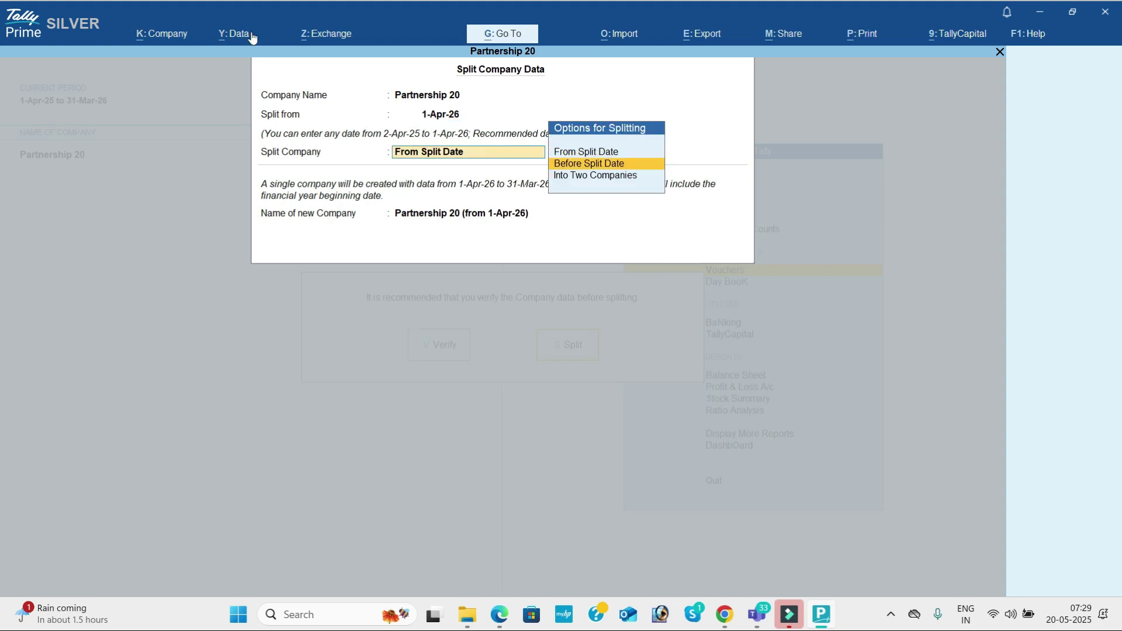
{"action": "key", "text": "Return"}
{"action": "key", "text": "Return"}
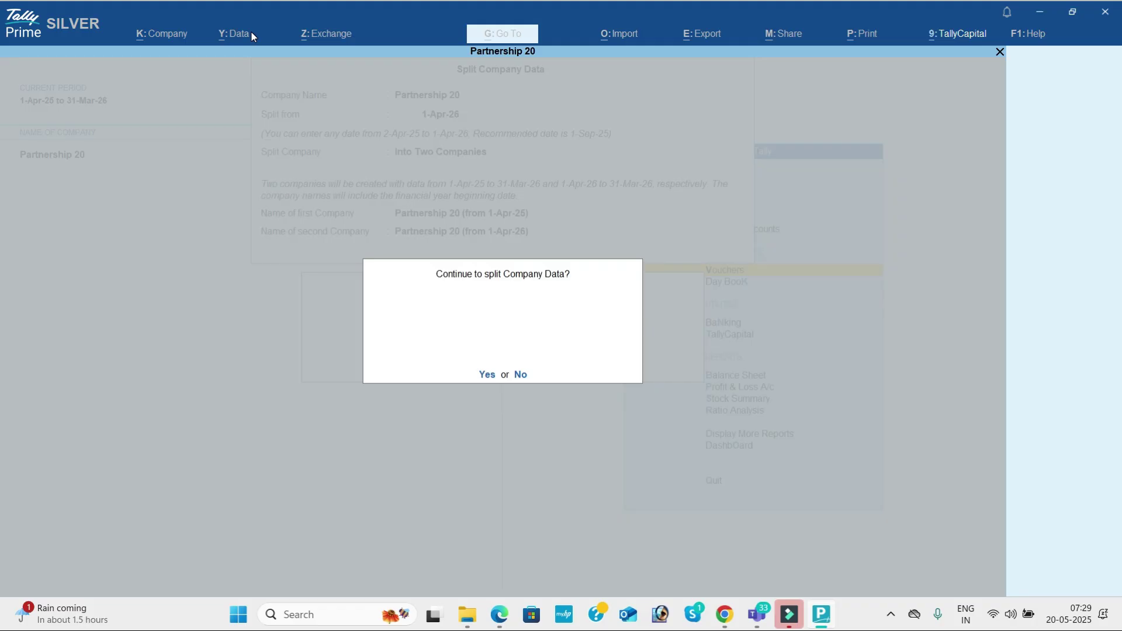
{"action": "key", "text": "Return"}
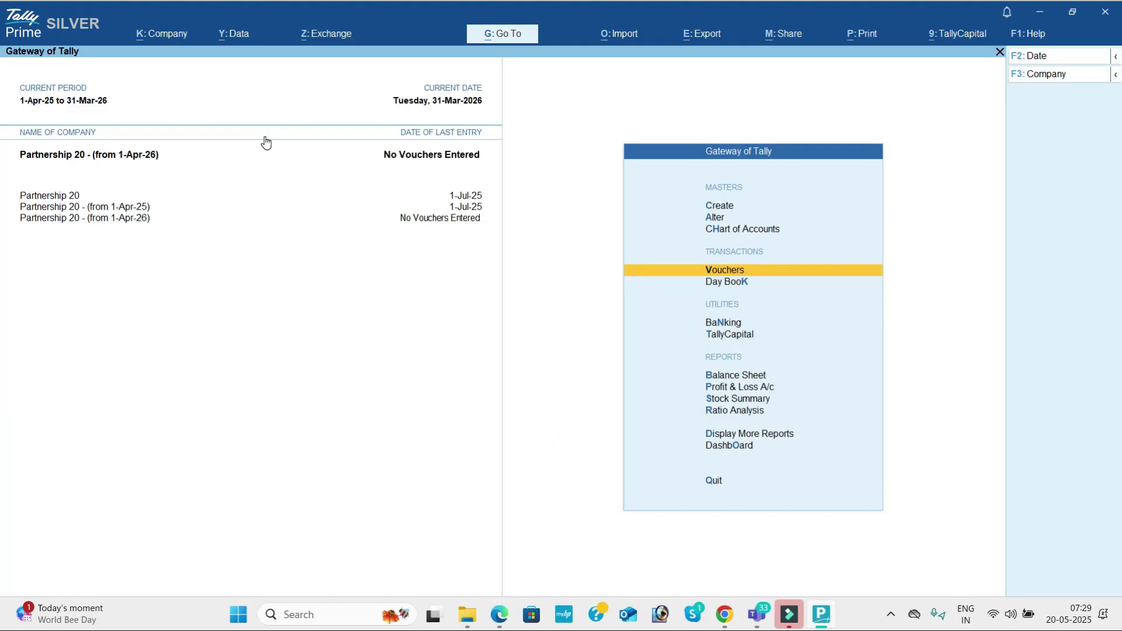
Delete the company Partnership 20 - (from 1-Apr-25) and confirm the deletion.
{"action": "left_click", "coordinate": [172, 39]}
{"action": "key", "text": "Down"}
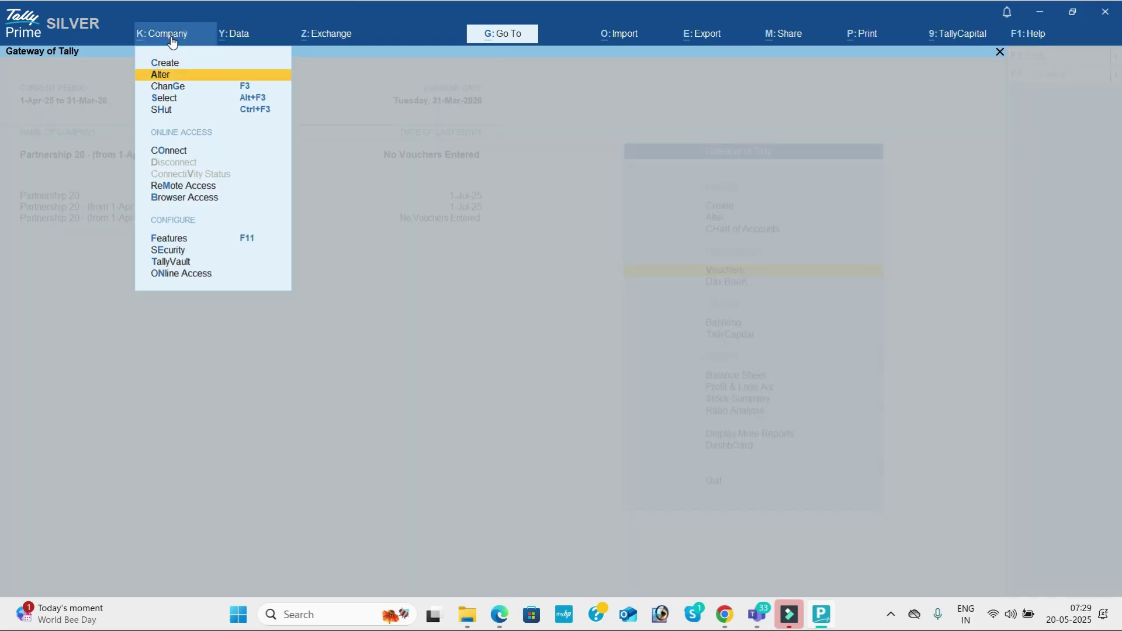
{"action": "key", "text": "Return"}
{"action": "key", "text": "Up"}
{"action": "key", "text": "Return"}
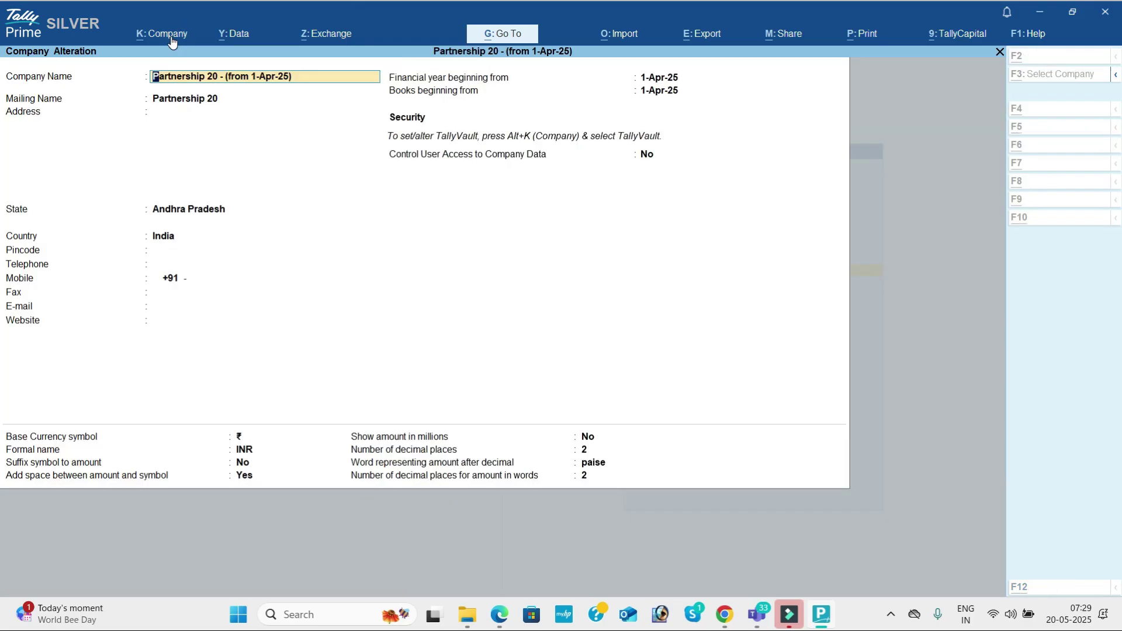
{"action": "key", "text": "alt+d"}
{"action": "key", "text": "y"}
{"action": "key", "text": "y"}
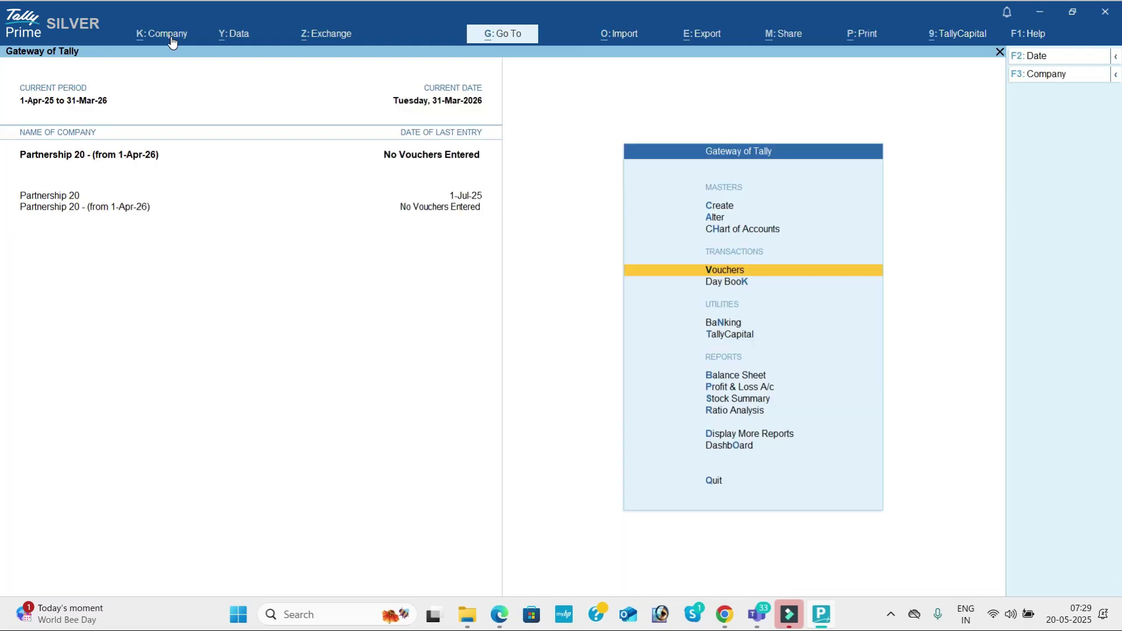
Rename the original company Partnership 20 as Partnership 20 (25-26) and save the alteration.
{"action": "left_click", "coordinate": [171, 40]}
{"action": "key", "text": "Down"}
{"action": "key", "text": "Return"}
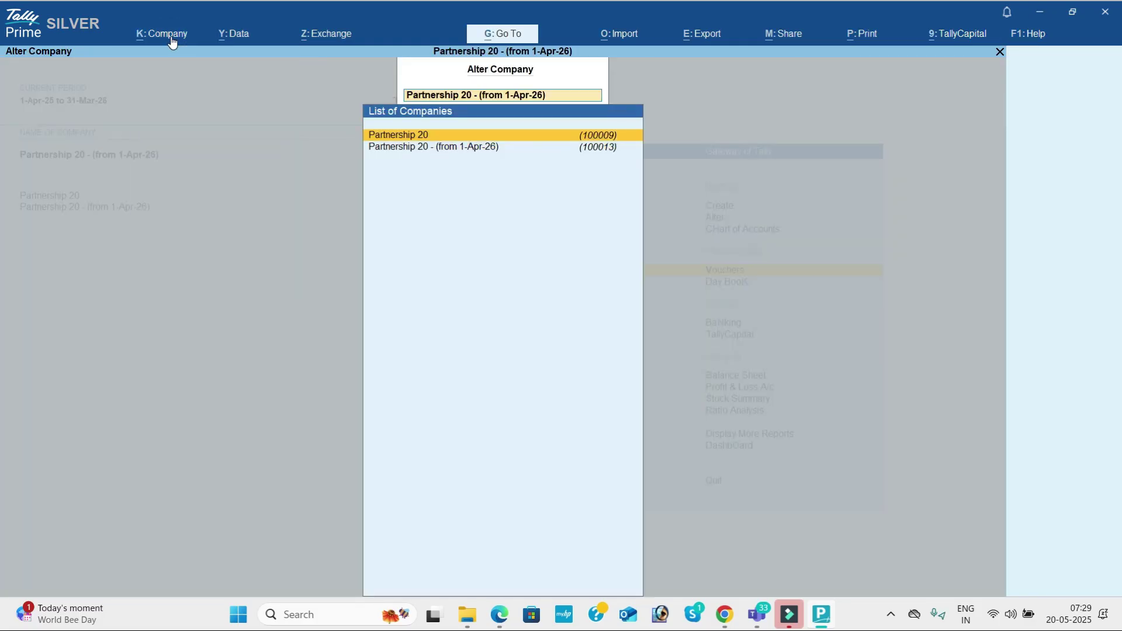
{"action": "key", "text": "Return"}
{"action": "key", "text": "ctrl"}
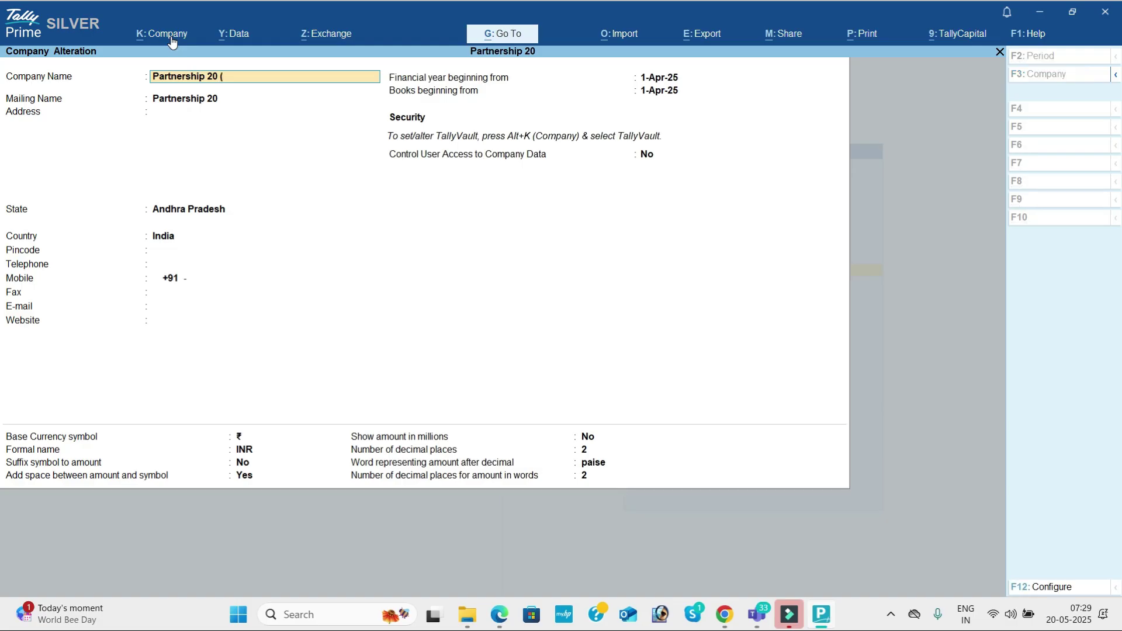
{"action": "type", "text": "(25-26)"}
{"action": "key", "text": "Return"}
{"action": "key", "text": "ctrl+a"}
Rename the company Partnership 20 - (from 1-Apr-26) as Partnership 20 (26-27) and save the alteration.
{"action": "key", "text": "Down"}
{"action": "key", "text": "Return"}
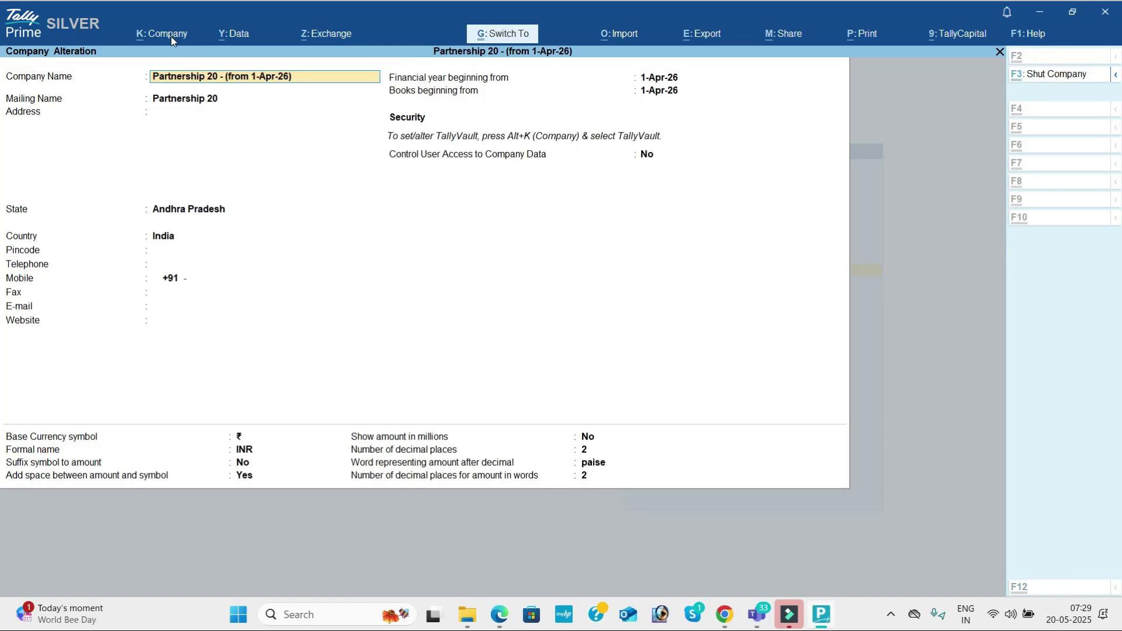
{"action": "key", "text": "BackSpace"}
{"action": "key", "text": "BackSpace"}
{"action": "key", "text": "BackSpace"}
{"action": "key", "text": "BackSpace"}
{"action": "key", "text": "BackSpace"}
{"action": "key", "text": "BackSpace"}
{"action": "key", "text": "BackSpace"}
{"action": "key", "text": "BackSpace"}
{"action": "key", "text": "BackSpace"}
{"action": "key", "text": "BackSpace"}
{"action": "key", "text": "BackSpace"}
{"action": "key", "text": "BackSpace"}
{"action": "key", "text": "BackSpace"}
{"action": "key", "text": "BackSpace"}
{"action": "key", "text": "BackSpace"}
{"action": "key", "text": "BackSpace"}
{"action": "key", "text": "BackSpace"}
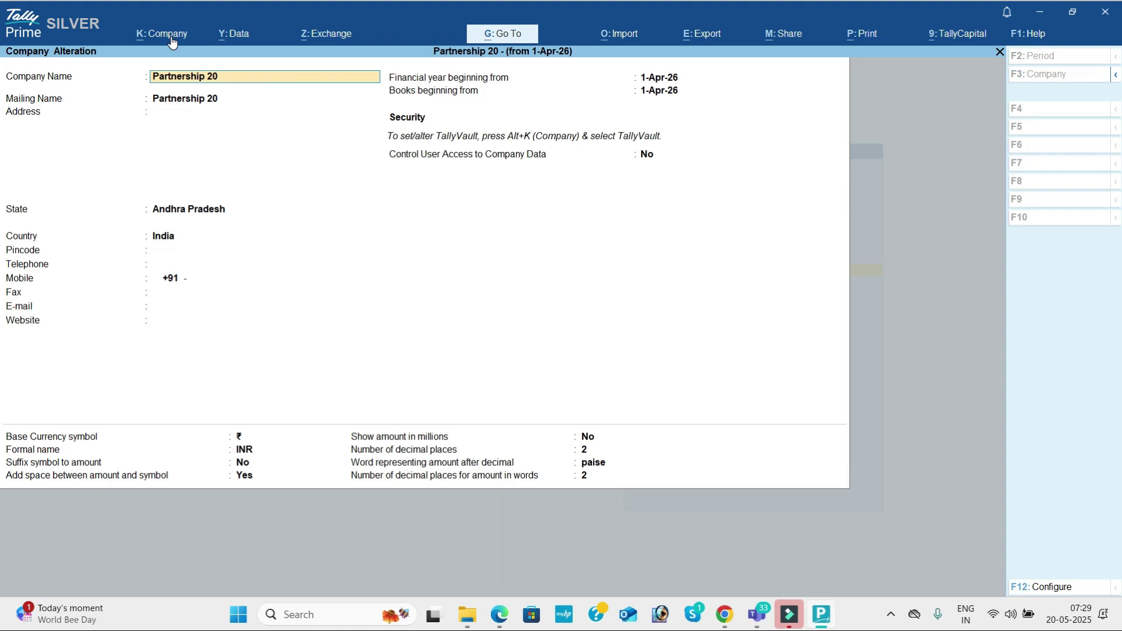
{"action": "type", "text": "(26-27)"}
{"action": "key", "text": "Return"}
{"action": "key", "text": "ctrl+a"}
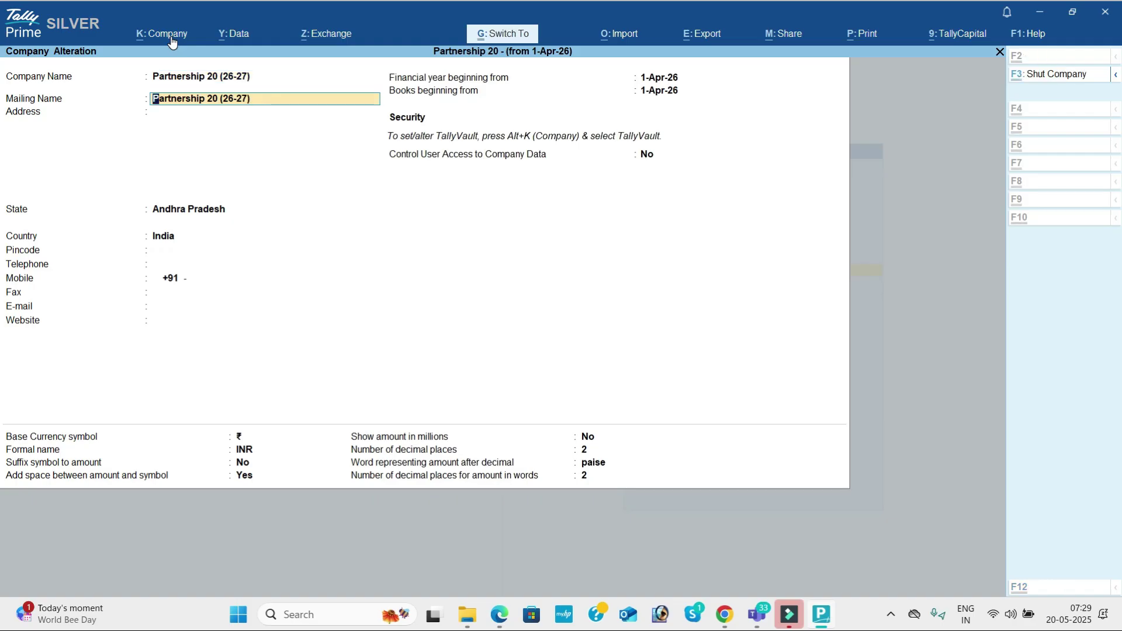
{"action": "key", "text": "Escape"}
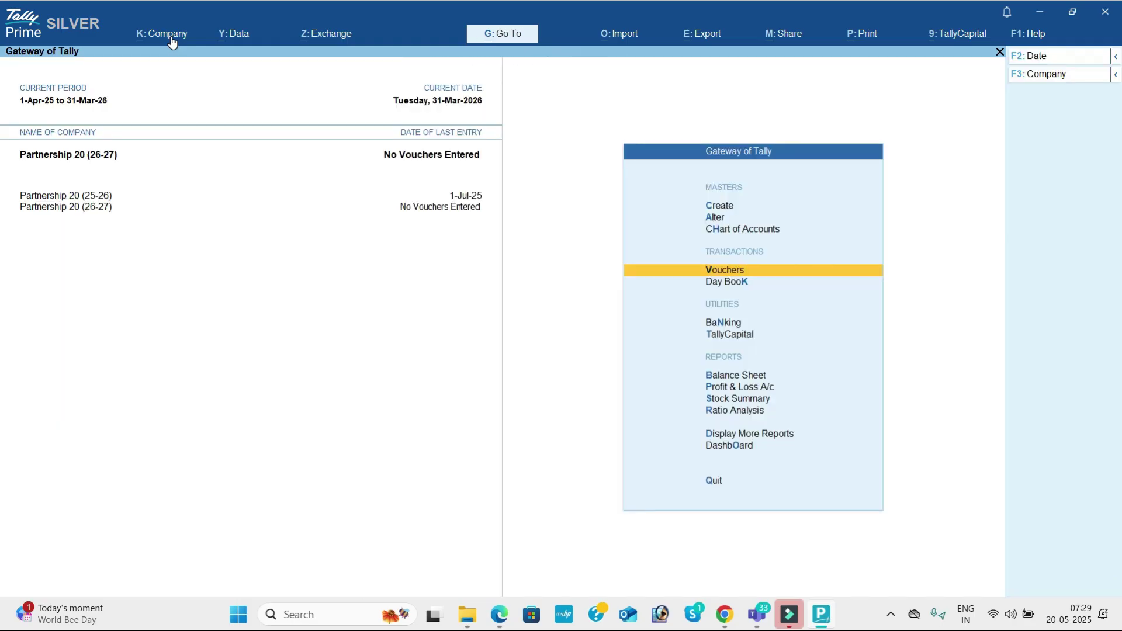
Examine the detailed Balance Sheet of Partnership 20 (25-26).
{"action": "key", "text": "Down"}
{"action": "key", "text": "Down"}
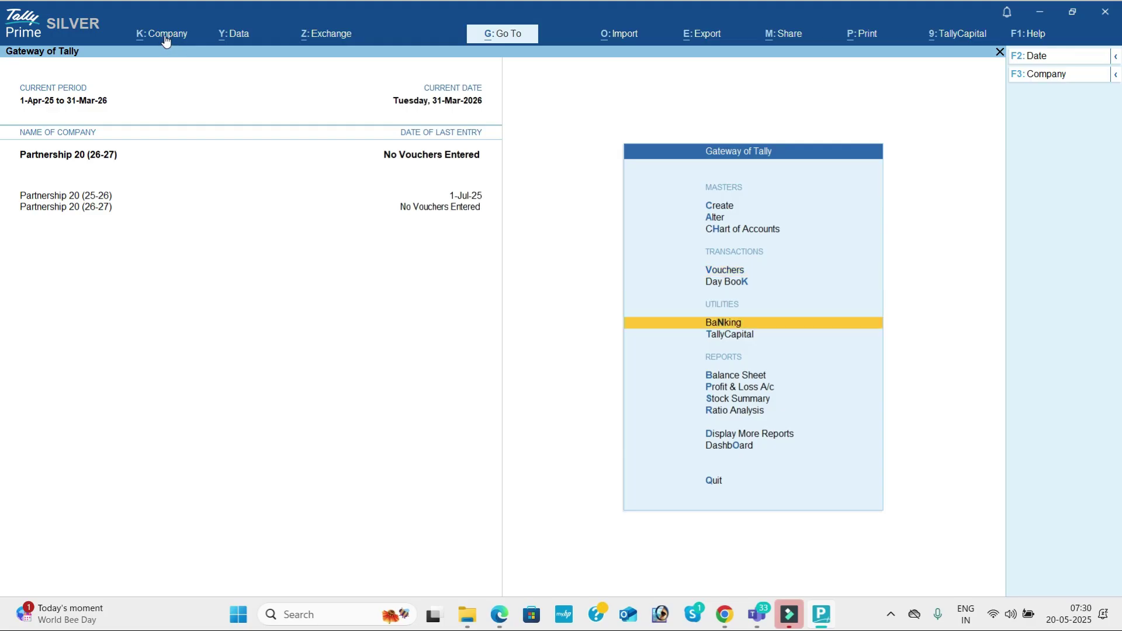
{"action": "left_click", "coordinate": [465, 195]}
{"action": "key", "text": "Down"}
{"action": "key", "text": "Down"}
{"action": "key", "text": "Down"}
{"action": "key", "text": "Up"}
{"action": "key", "text": "Return"}
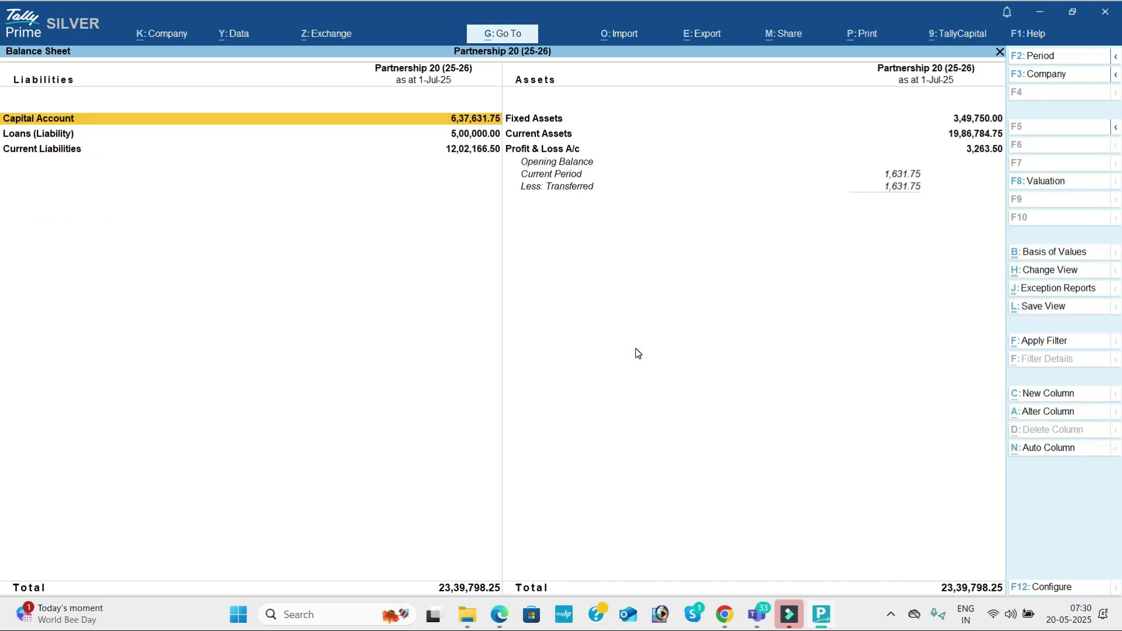
{"action": "key", "text": "alt+F5"}
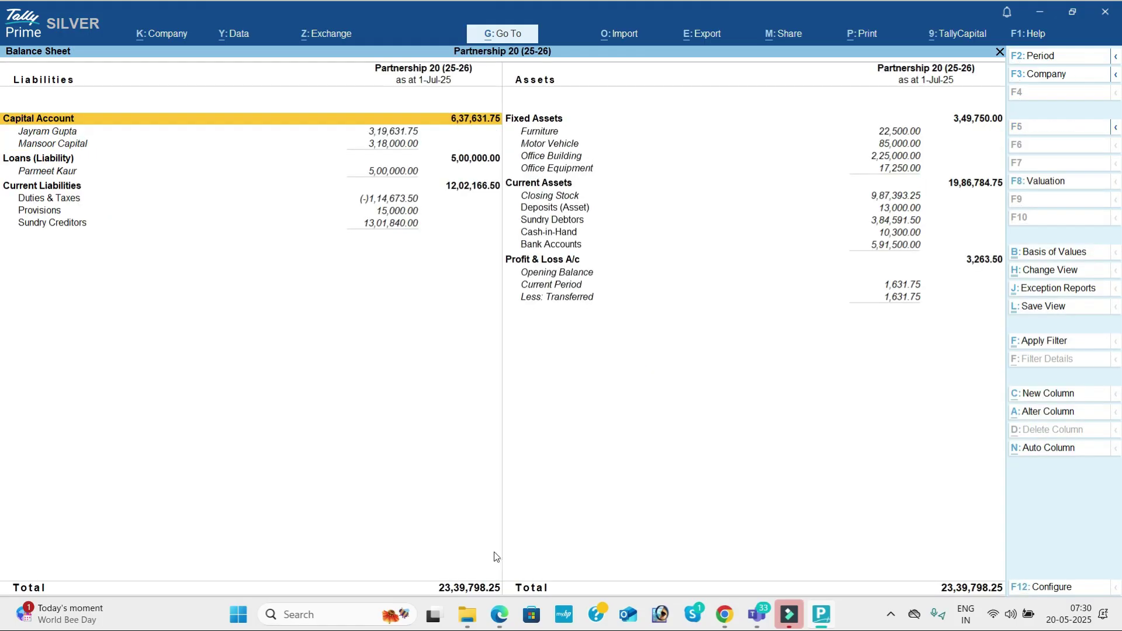
Switch to the company Partnership 20 (26-27) and examine its detailed Balance Sheet.
{"action": "key", "text": "Escape"}
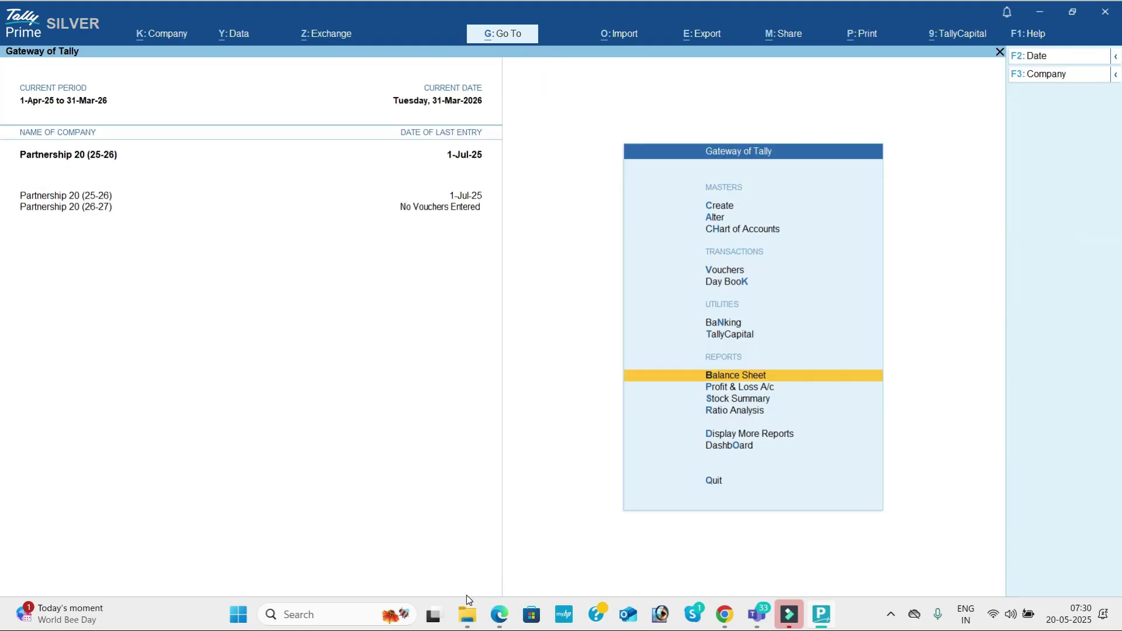
{"action": "left_click", "coordinate": [431, 209]}
{"action": "key", "text": "Return"}
{"action": "key", "text": "alt+F5"}
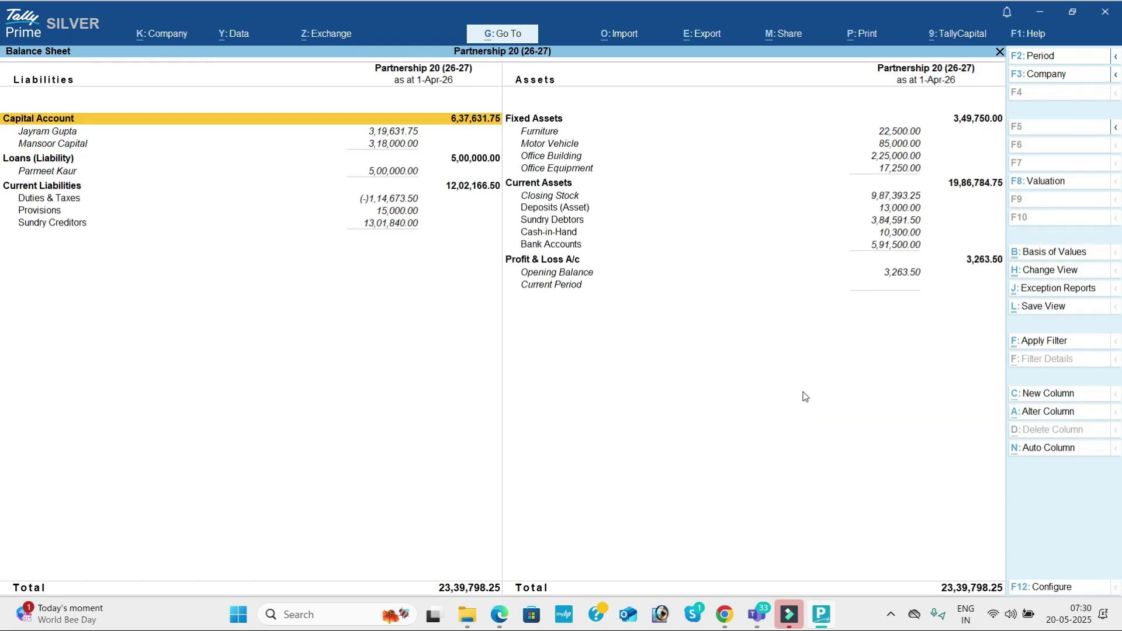
Leave the Balance Sheet and open the list of ledgers in the Chart of Accounts of Partnership 20 (26-27).
{"action": "key", "text": "Escape"}
{"action": "key", "text": "Up"}
{"action": "key", "text": "Up"}
{"action": "key", "text": "Up"}
{"action": "key", "text": "Up"}
{"action": "key", "text": "Up"}
{"action": "key", "text": "Down"}
{"action": "key", "text": "Return"}
{"action": "key", "text": "Return"}
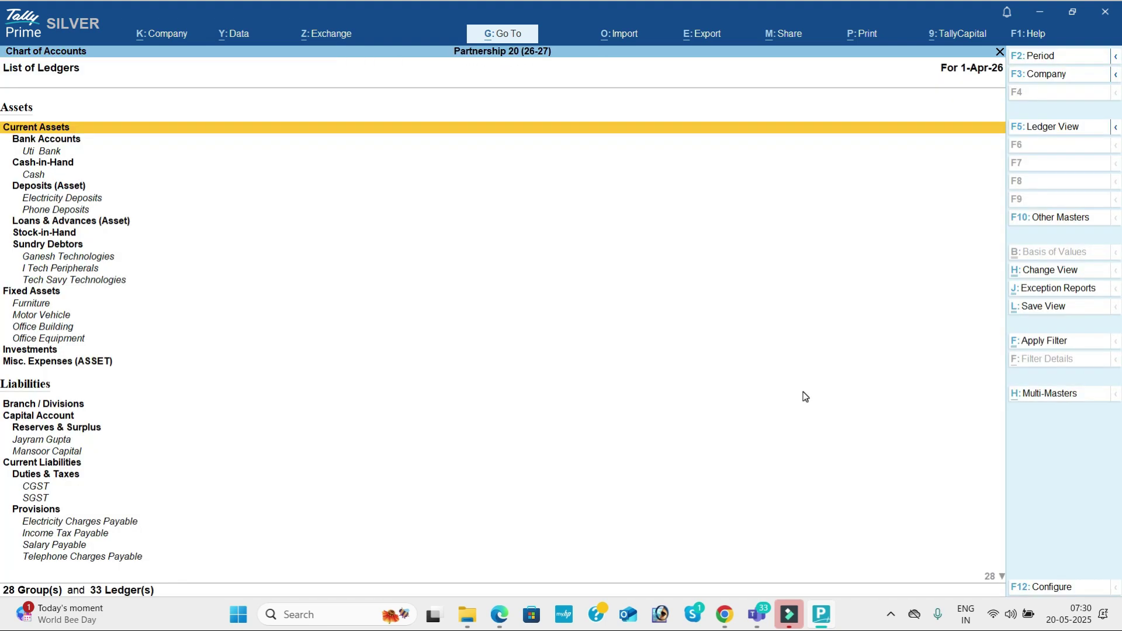
Zero the opening balances of all ledgers through Multi Alter and save the changes.
{"action": "left_click", "coordinate": [1034, 396]}
{"action": "key", "text": "Down"}
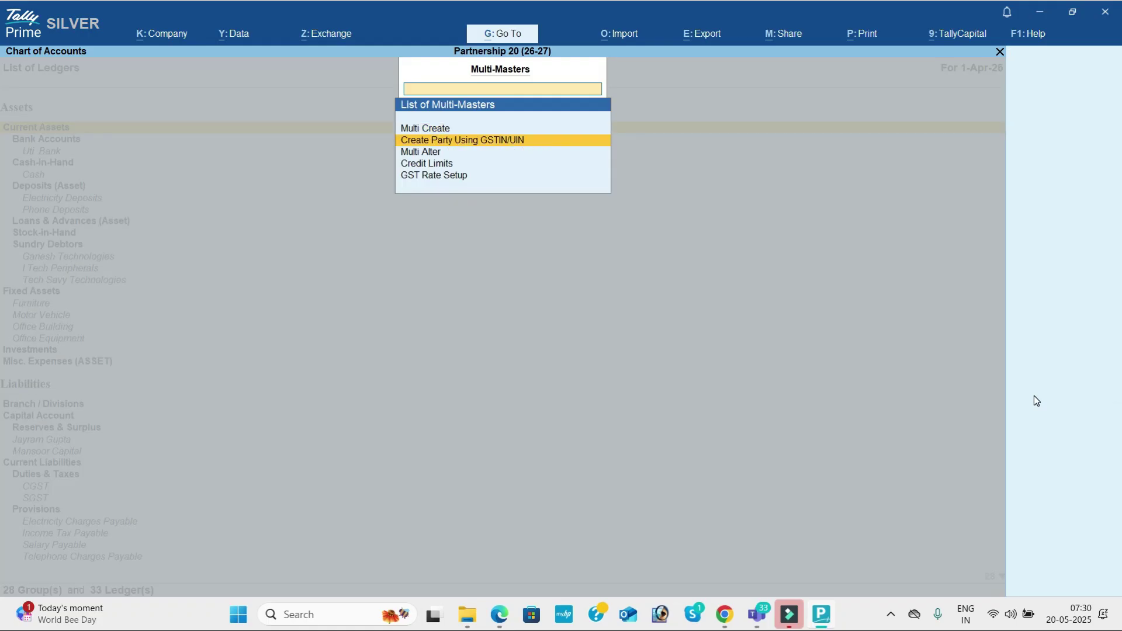
{"action": "key", "text": "Down"}
{"action": "key", "text": "Return"}
{"action": "key", "text": "Return"}
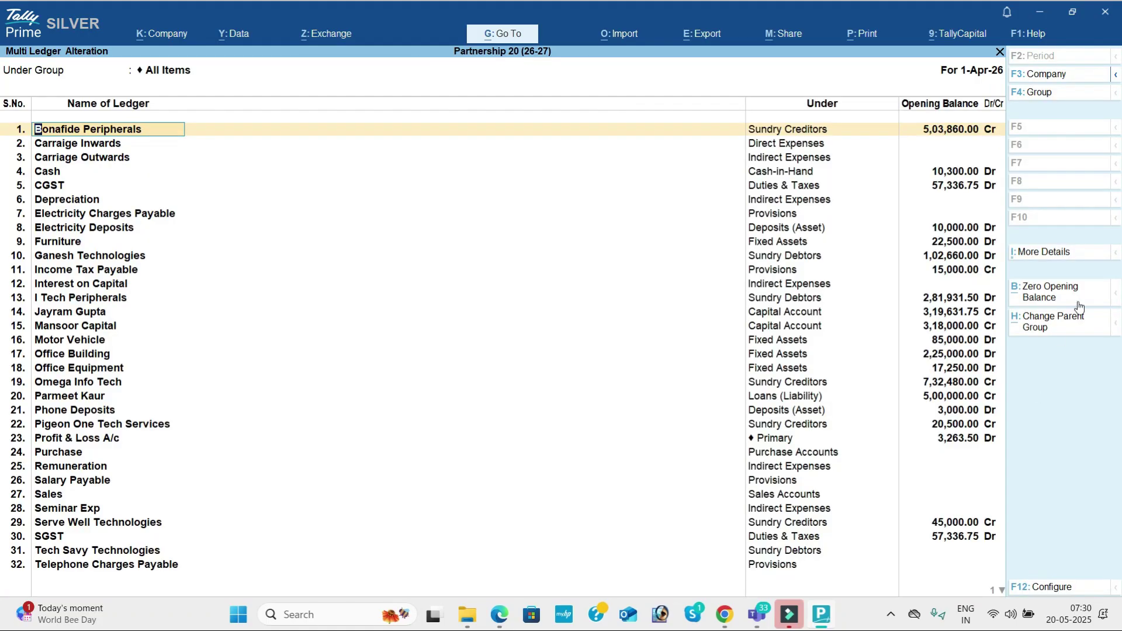
{"action": "left_click", "coordinate": [1042, 291]}
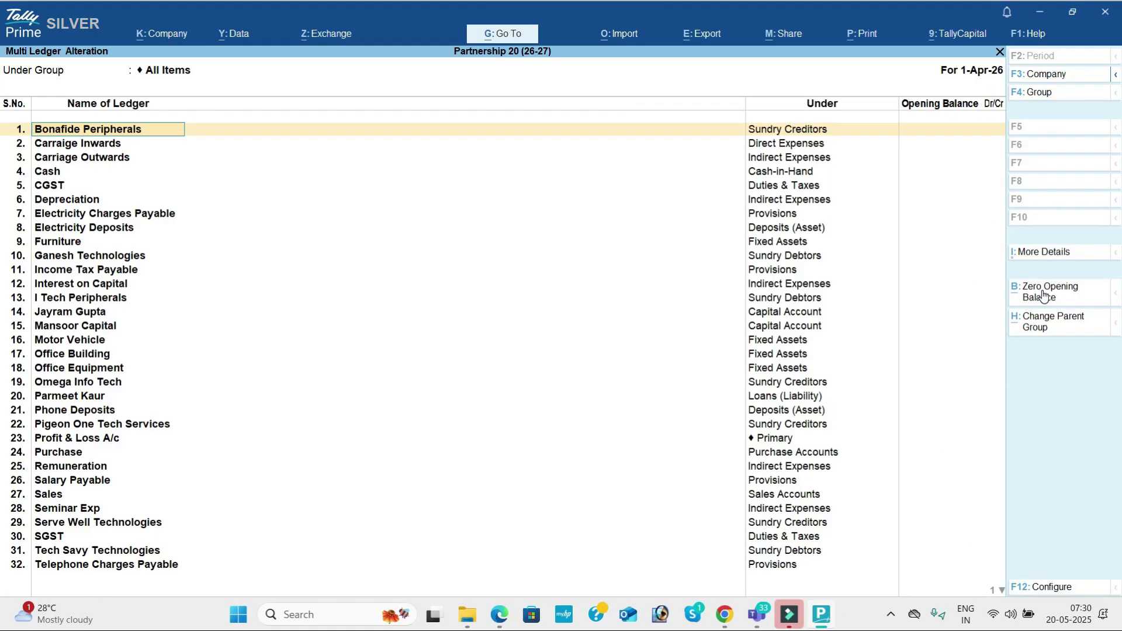
{"action": "key", "text": "ctrl+a"}
Leave the ledger list and open the list of stock items in the Chart of Accounts.
{"action": "key", "text": "Escape"}
{"action": "key", "text": "Escape"}
{"action": "key", "text": "Down"}
{"action": "key", "text": "Down"}
{"action": "key", "text": "Down"}
{"action": "key", "text": "Down"}
{"action": "key", "text": "Down"}
{"action": "key", "text": "Down"}
{"action": "key", "text": "Down"}
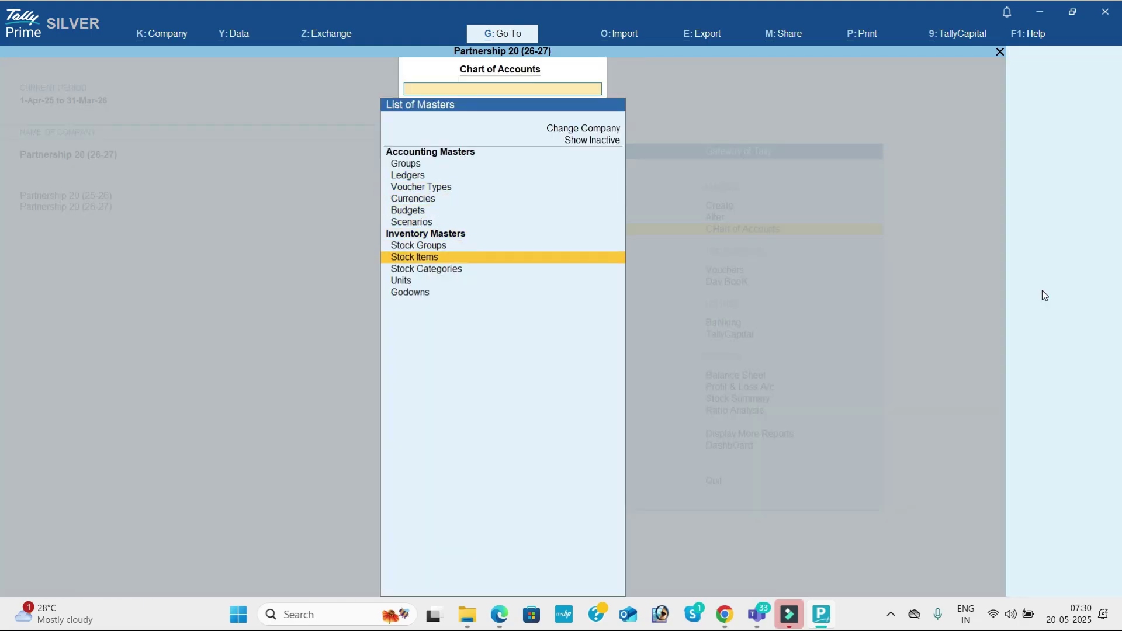
{"action": "key", "text": "Return"}
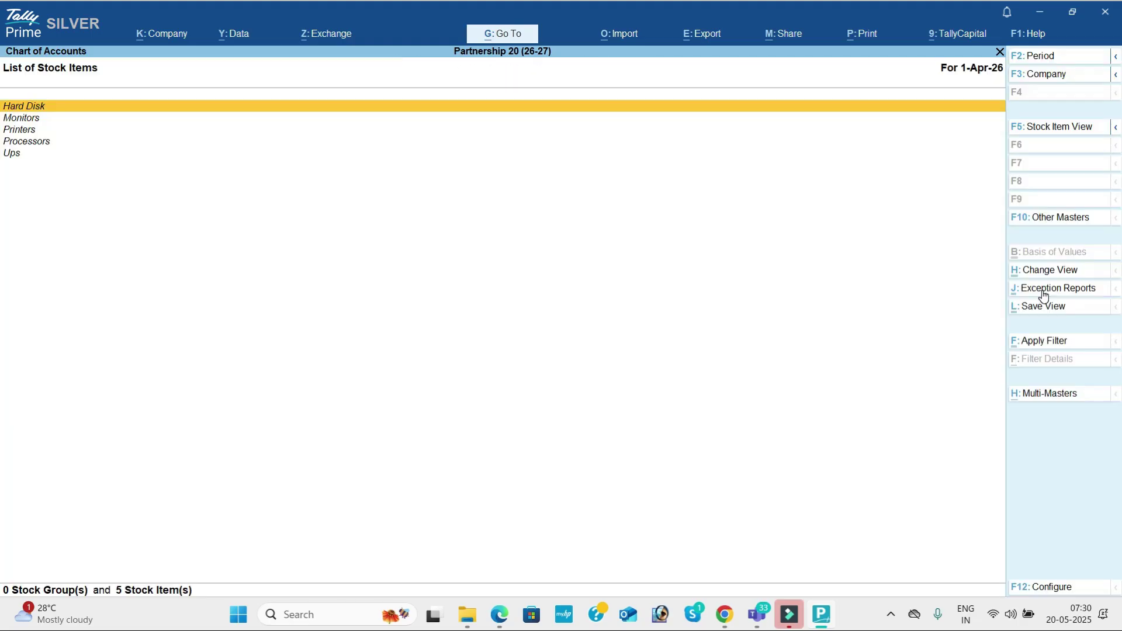
Zero the opening balances of all stock items through Multi Alter, save the changes and return to the Gateway of Tally.
{"action": "left_click", "coordinate": [1058, 392]}
{"action": "key", "text": "Down"}
{"action": "key", "text": "Return"}
{"action": "key", "text": "Return"}
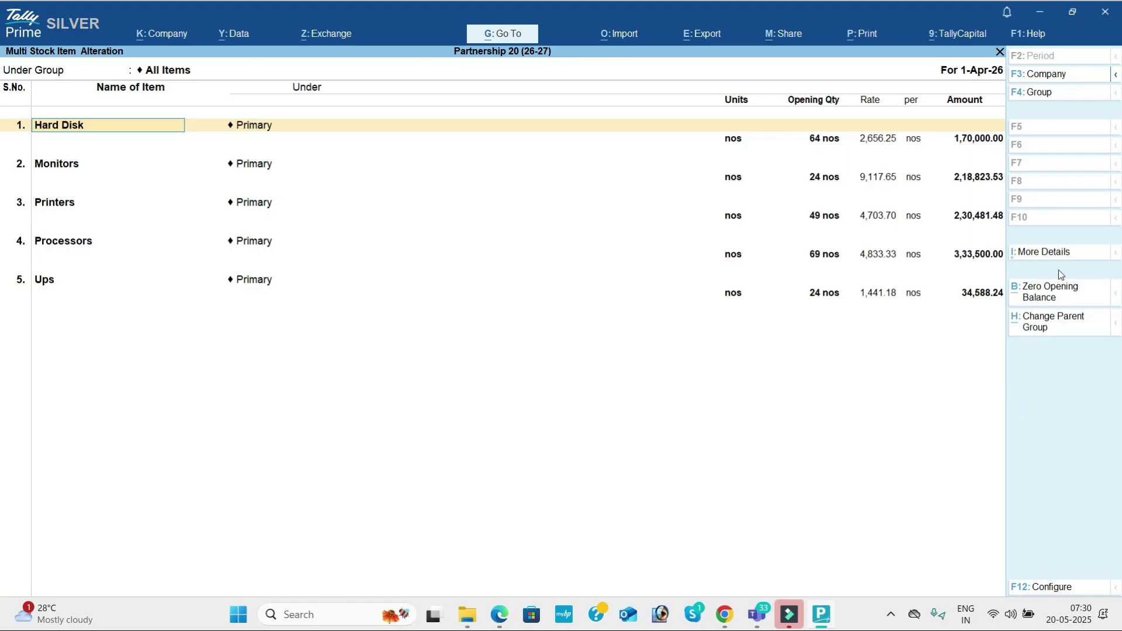
{"action": "left_click", "coordinate": [1061, 289]}
{"action": "key", "text": "ctrl+a"}
{"action": "key", "text": "Escape"}
{"action": "key", "text": "Escape"}
{"action": "key", "text": "Escape"}
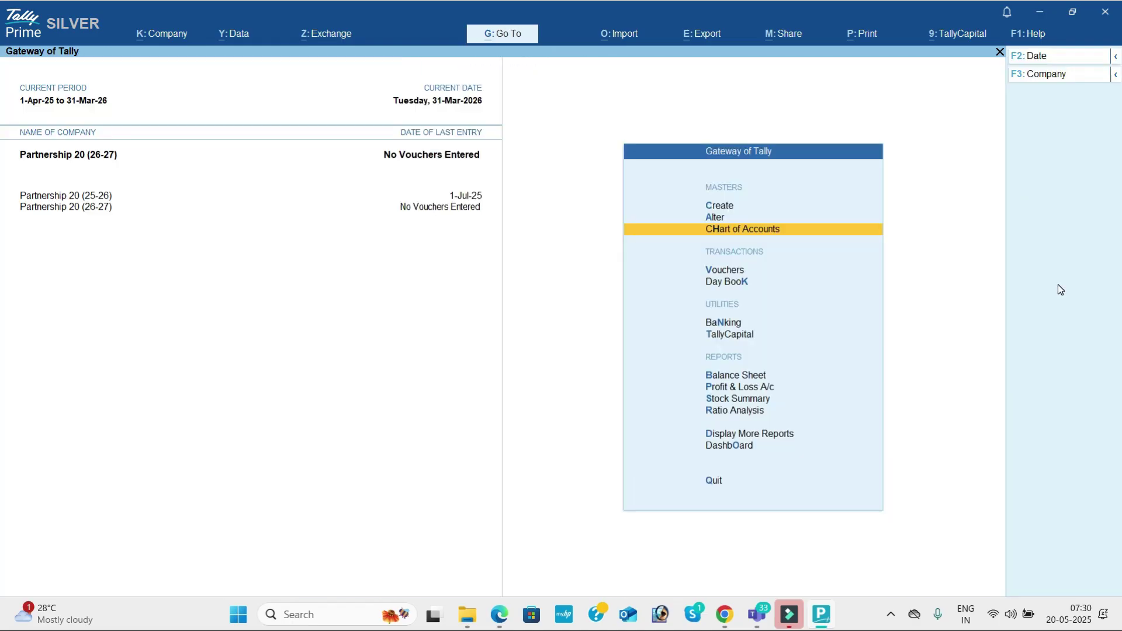
Examine the Profit & Loss A/c and the Balance Sheet of Partnership 20 (26-27) for remaining balances.
{"action": "key", "text": "Down"}
{"action": "key", "text": "Down"}
{"action": "key", "text": "Down"}
{"action": "key", "text": "Down"}
{"action": "key", "text": "Down"}
{"action": "key", "text": "Down"}
{"action": "key", "text": "Return"}
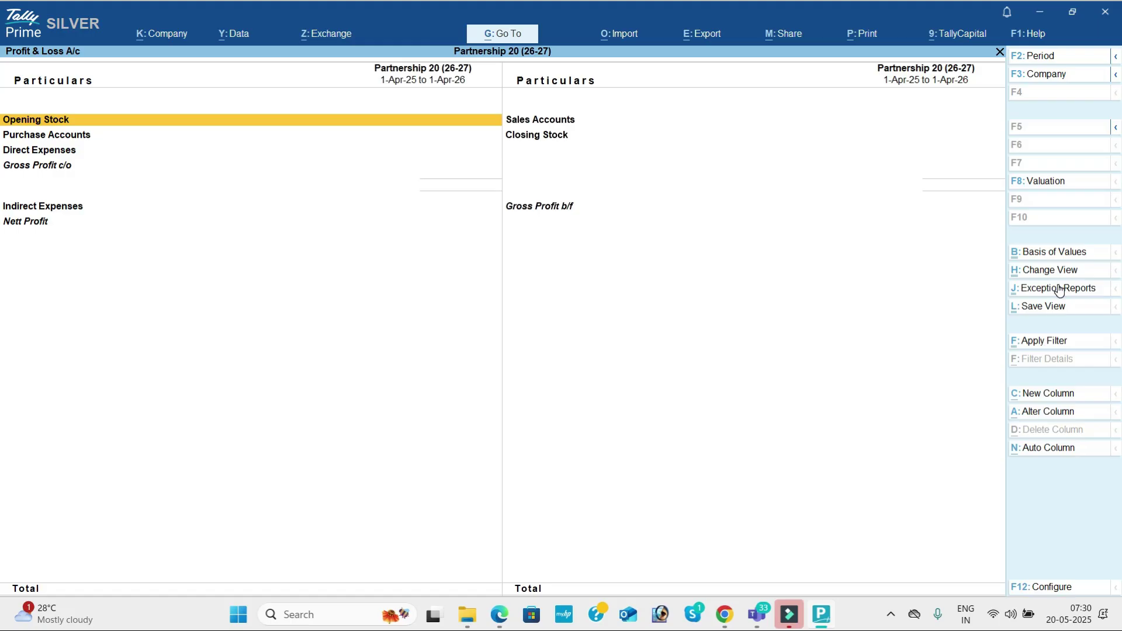
{"action": "key", "text": "Escape"}
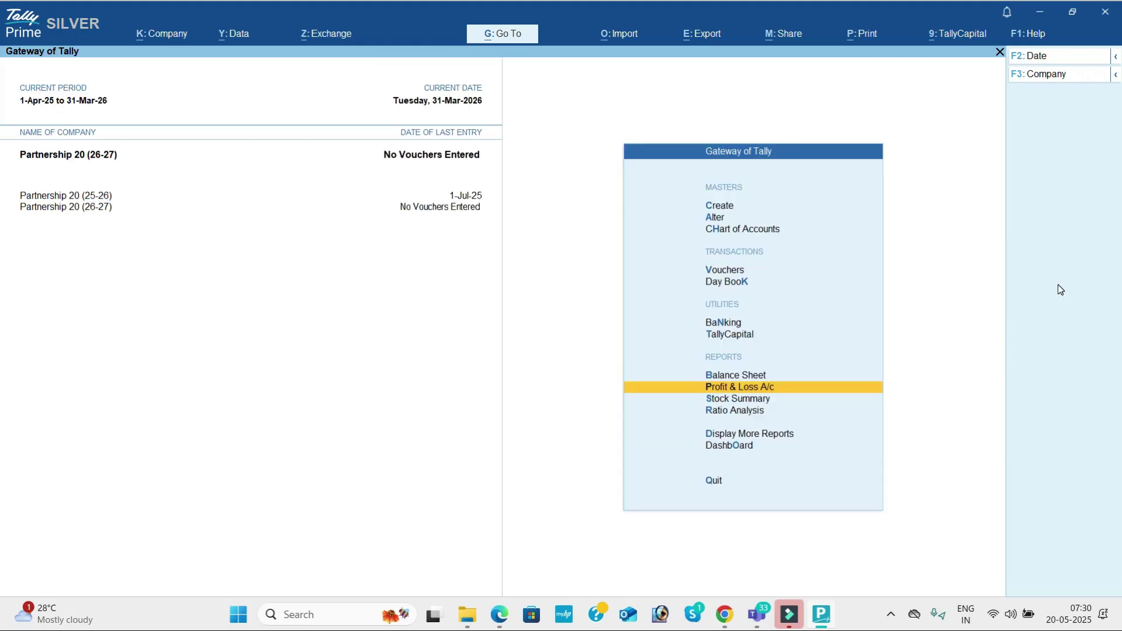
{"action": "key", "text": "Up"}
{"action": "key", "text": "Return"}
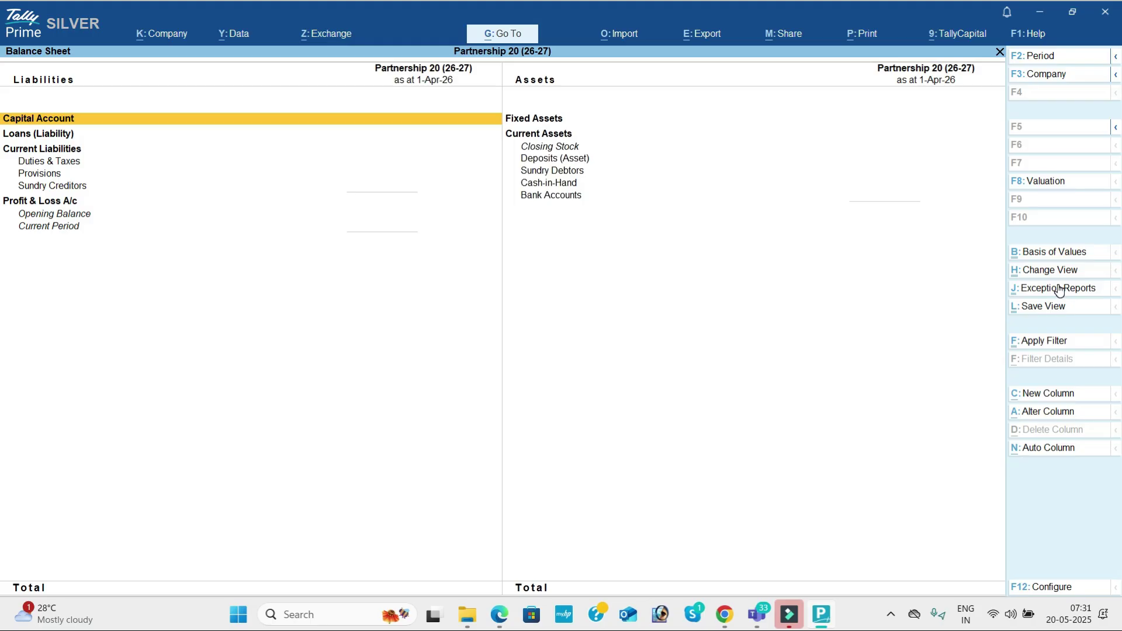
Switch to the Microsoft Teams meeting and close the participants list and the group meeting notice.
{"action": "key", "text": "alt+Tab"}
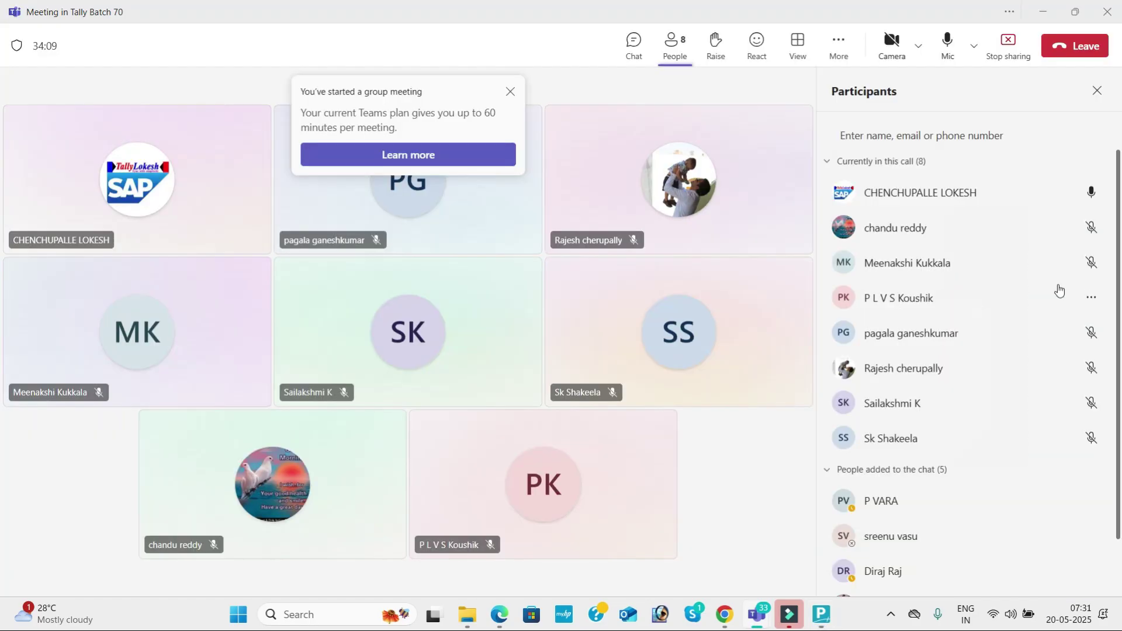
{"action": "left_click", "coordinate": [1097, 92]}
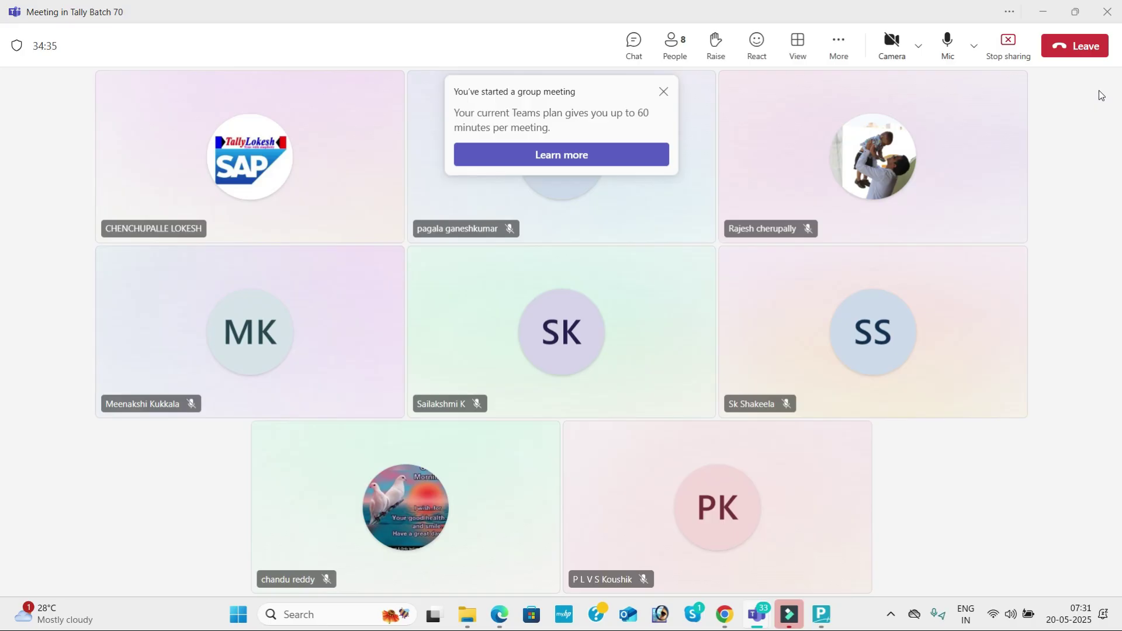
{"action": "left_click", "coordinate": [664, 92]}
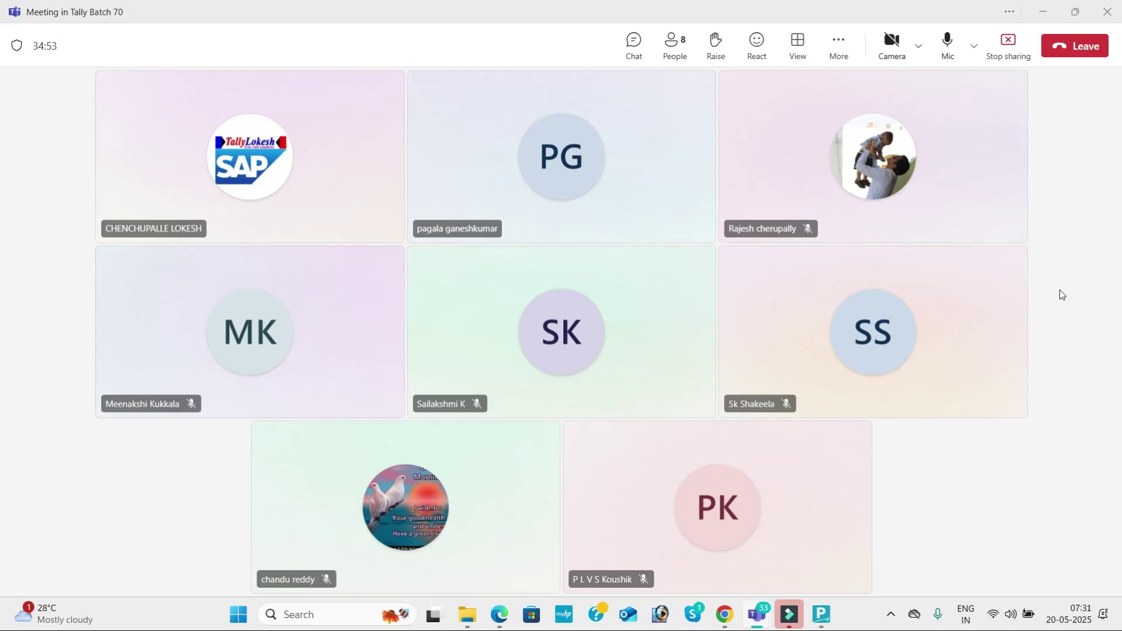
{"action": "left_click", "coordinate": [892, 616]}
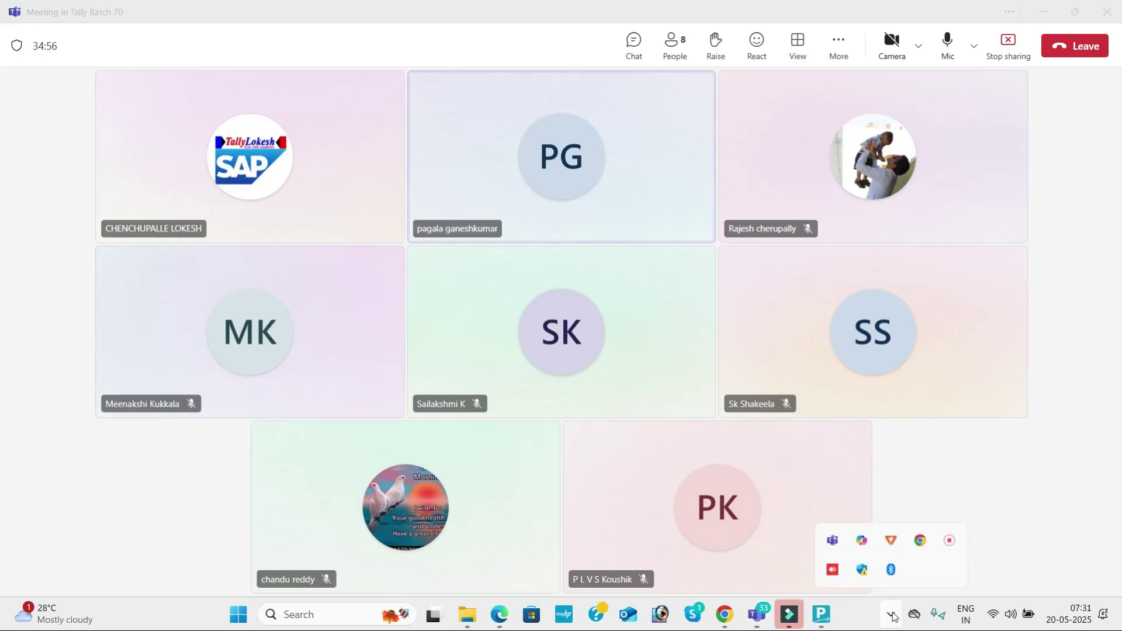
{"action": "right_click", "coordinate": [949, 539]}
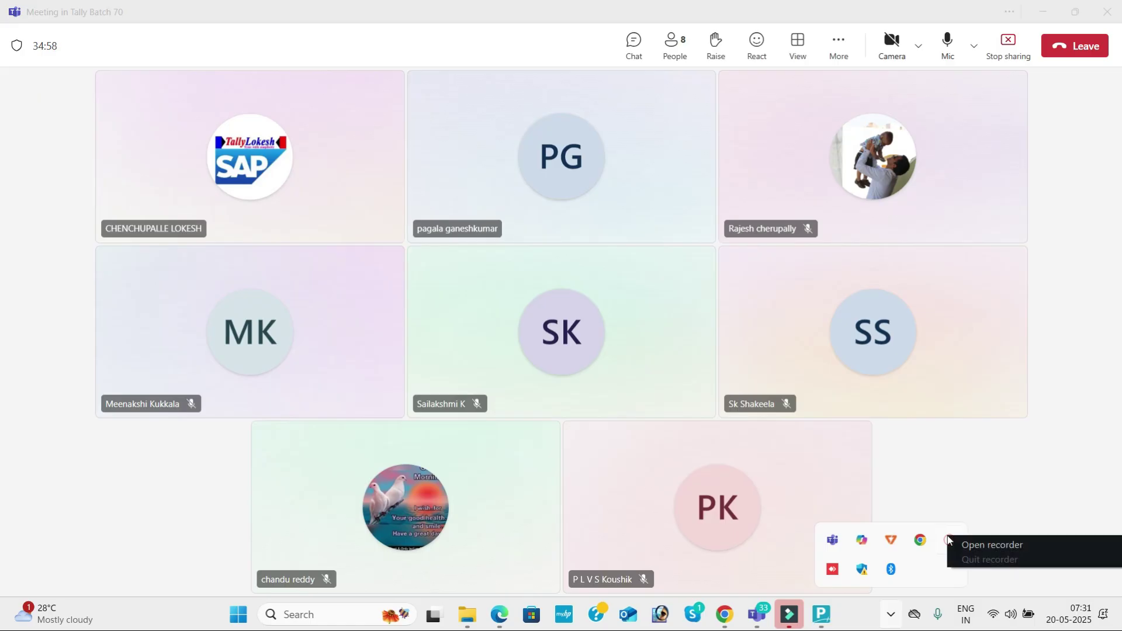
{"action": "left_click", "coordinate": [981, 542]}
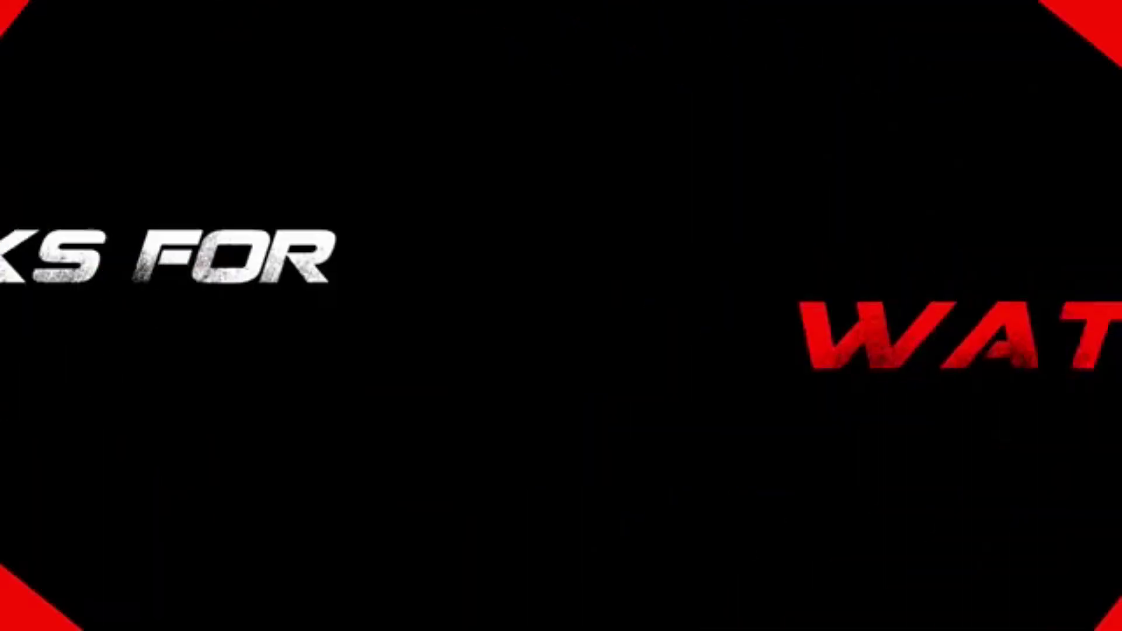